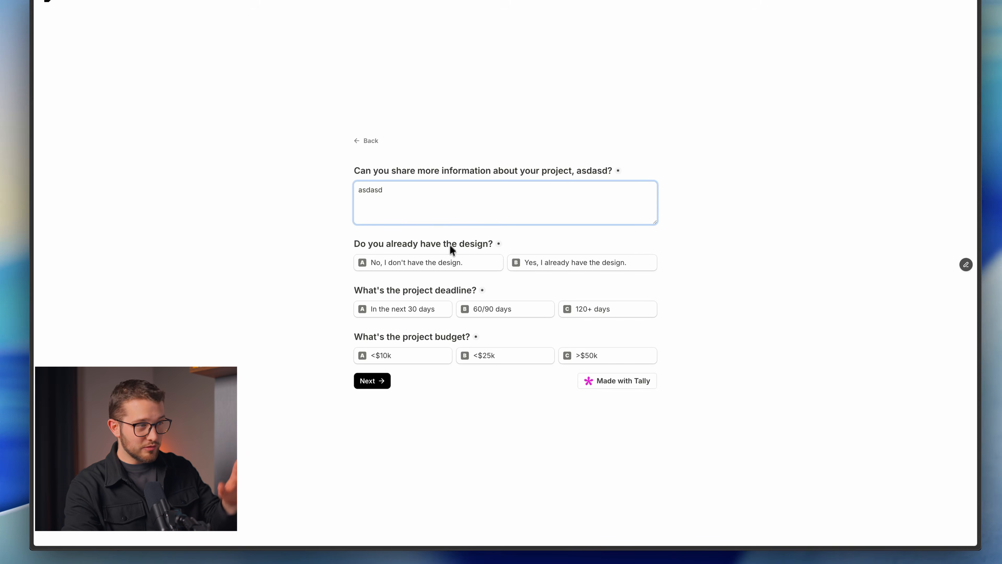
# Answer that the design exists, pick 60/90 days and <$10k, then submit the form.
pyautogui.click(556, 262)
pyautogui.click(482, 313)
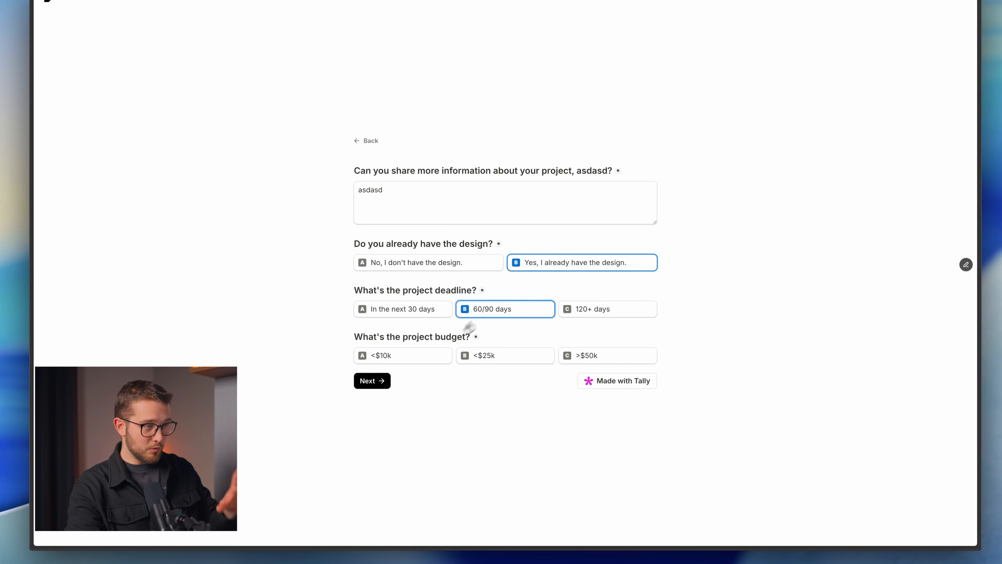
pyautogui.click(420, 360)
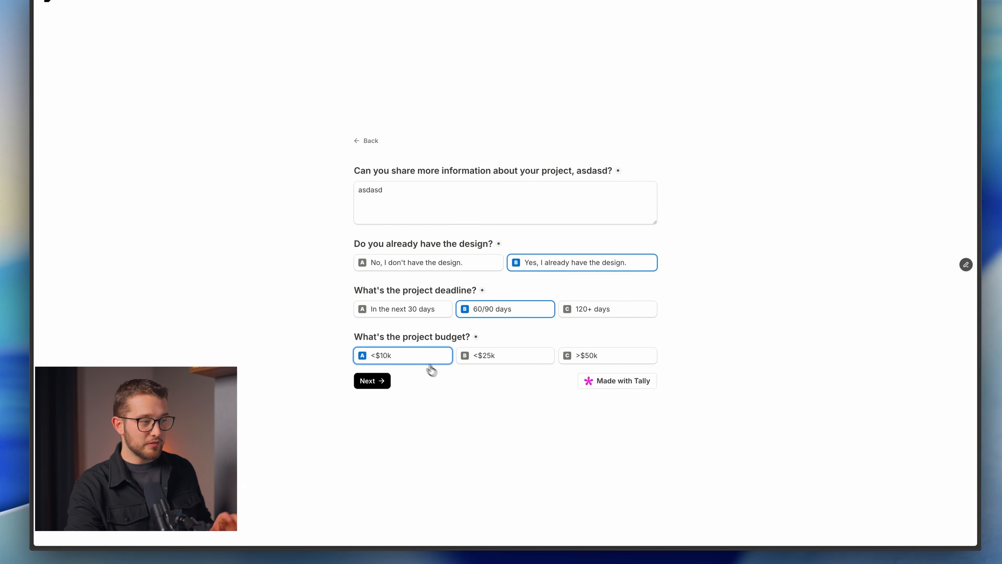
pyautogui.click(371, 386)
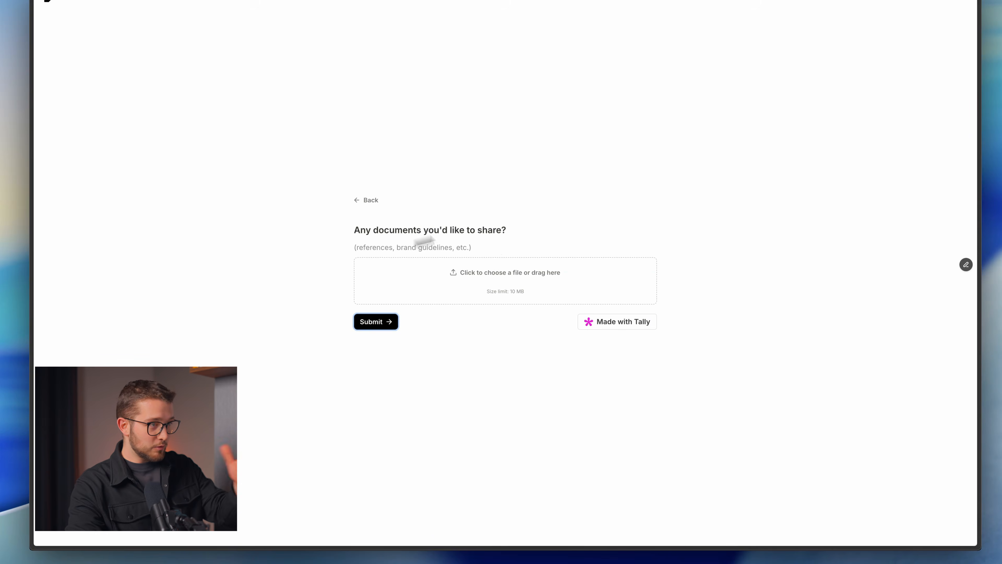
pyautogui.click(381, 329)
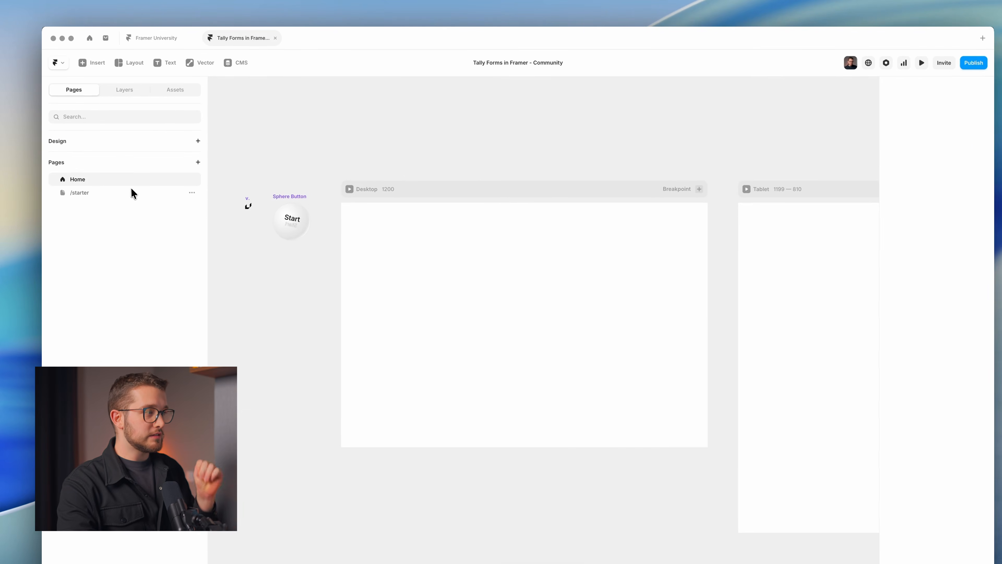
# Return to the Home page and pan the canvas over to the Sphere Button.
pyautogui.click(131, 193)
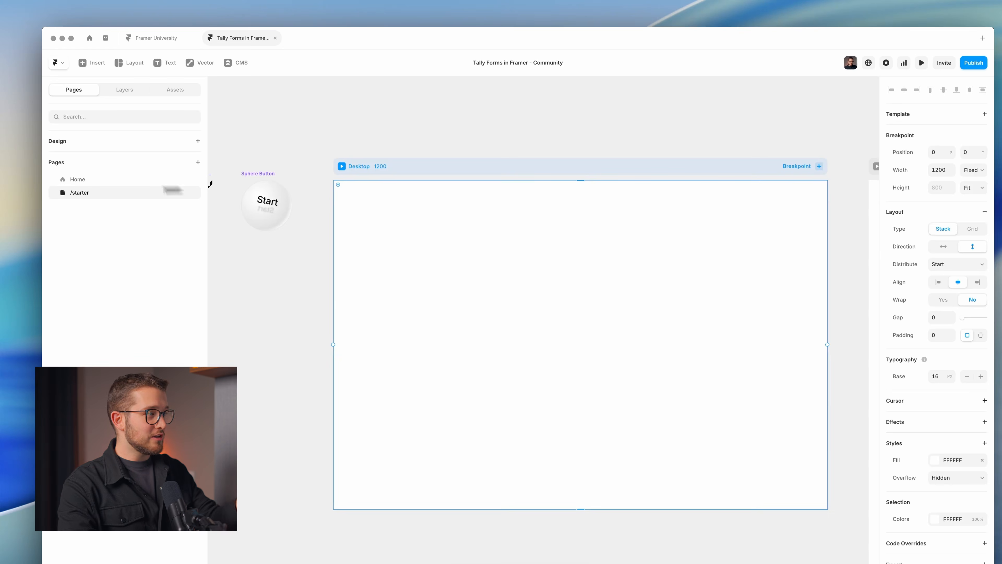
pyautogui.click(134, 181)
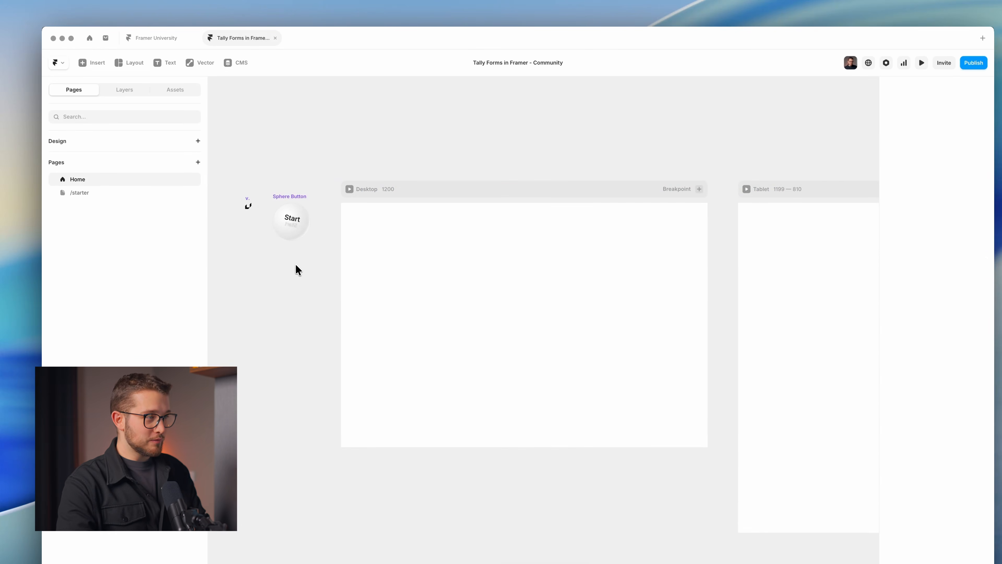
pyautogui.scroll(5, 270, 230)
pyautogui.moveTo(293, 275); pyautogui.dragTo(398, 312)
pyautogui.moveTo(306, 251); pyautogui.dragTo(318, 249)
pyautogui.scroll(5, 319, 249)
pyautogui.scroll(-1, 366, 218)
# Nudge the Sphere Button right and drag the Framer University logo into the Desktop frame.
pyautogui.click(472, 285)
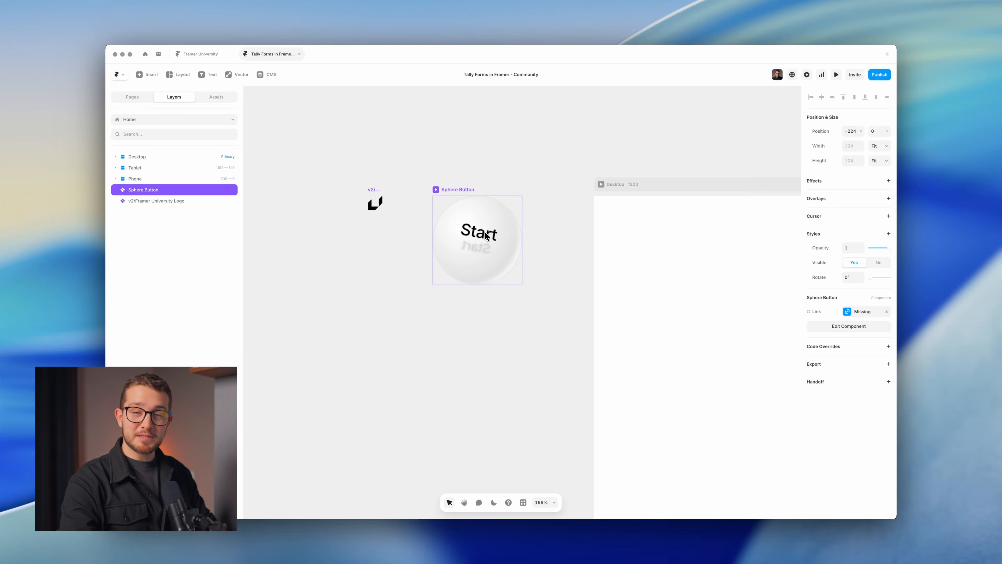
pyautogui.moveTo(490, 223); pyautogui.dragTo(496, 223)
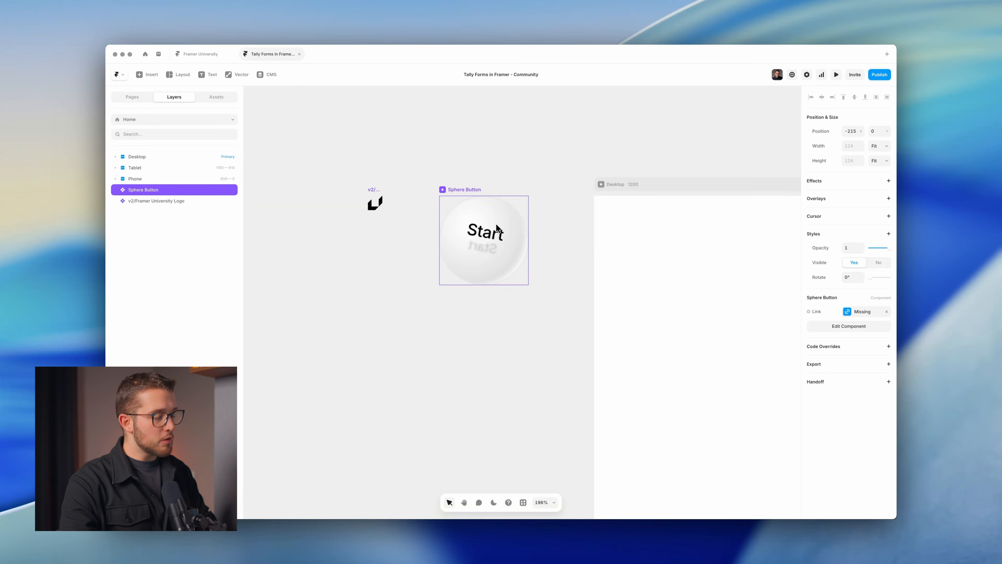
pyautogui.scroll(-5, 497, 228)
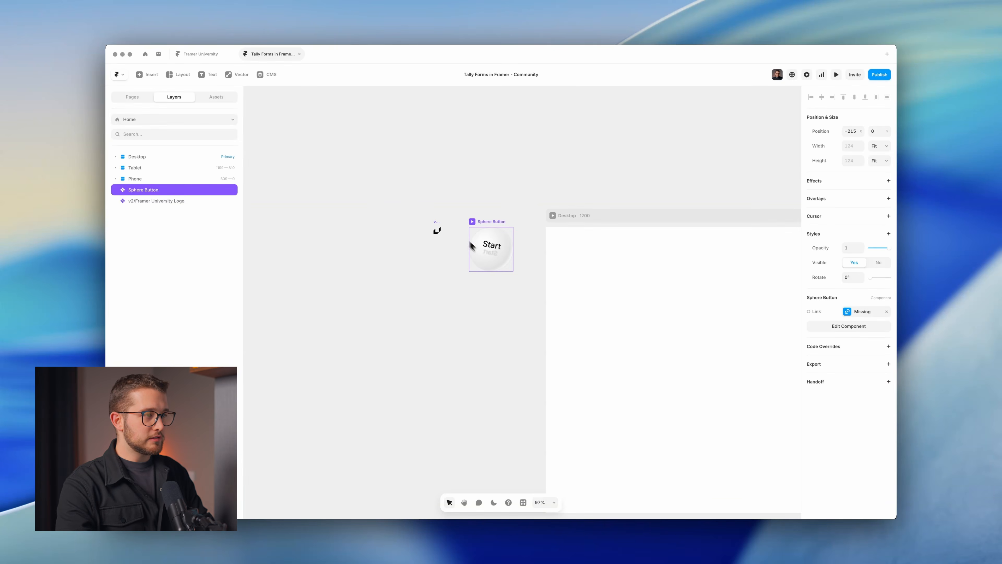
pyautogui.moveTo(438, 231); pyautogui.dragTo(699, 351)
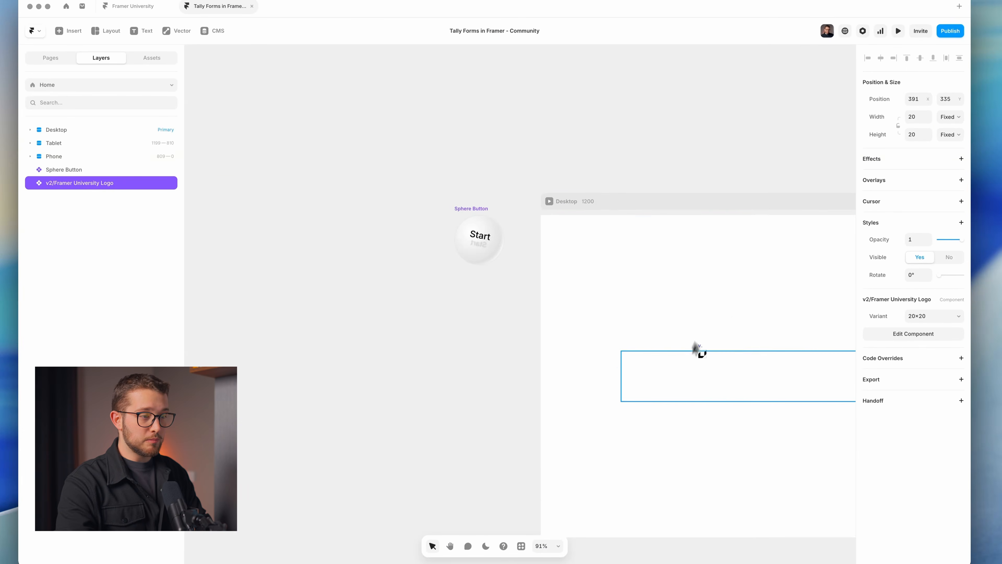
# Wrap the logo in a new stack and name it Navigation.
pyautogui.click(438, 348)
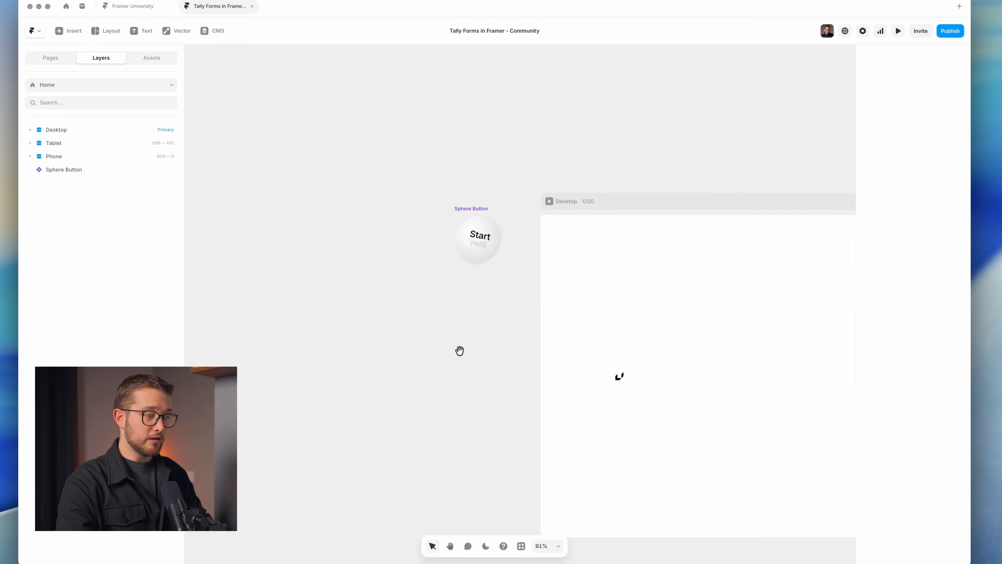
pyautogui.click(454, 241)
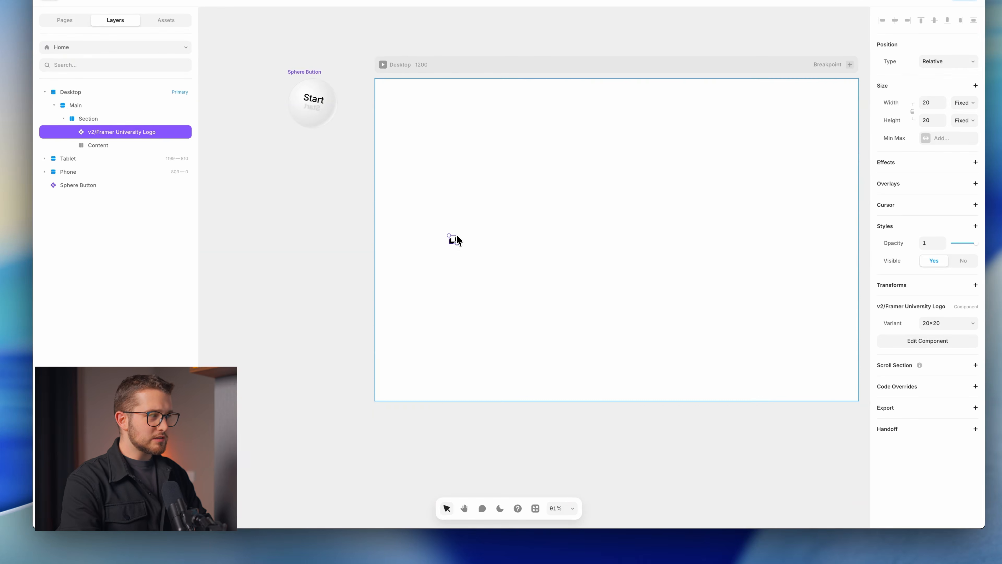
pyautogui.rightClick(455, 237)
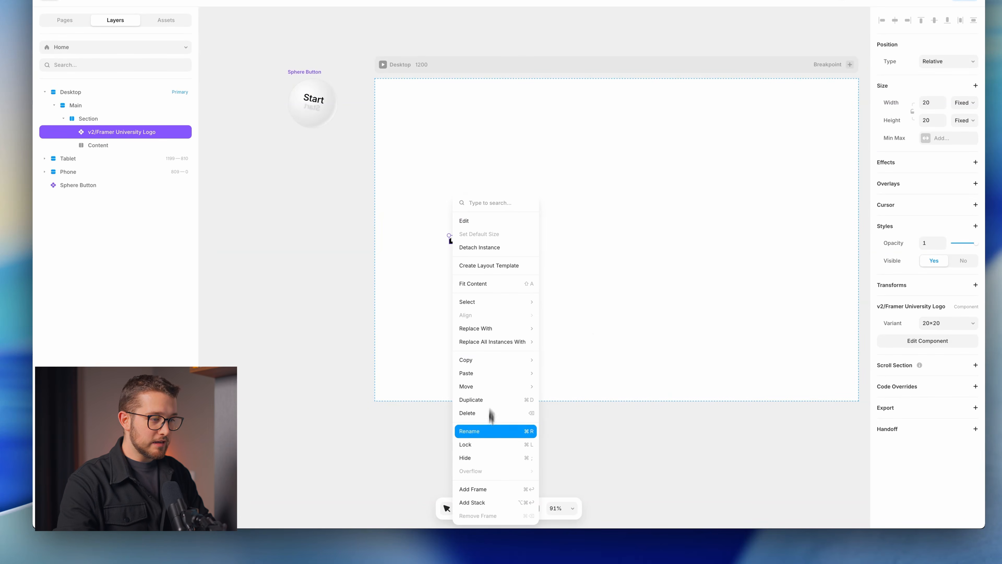
pyautogui.click(490, 502)
pyautogui.press('super+r')
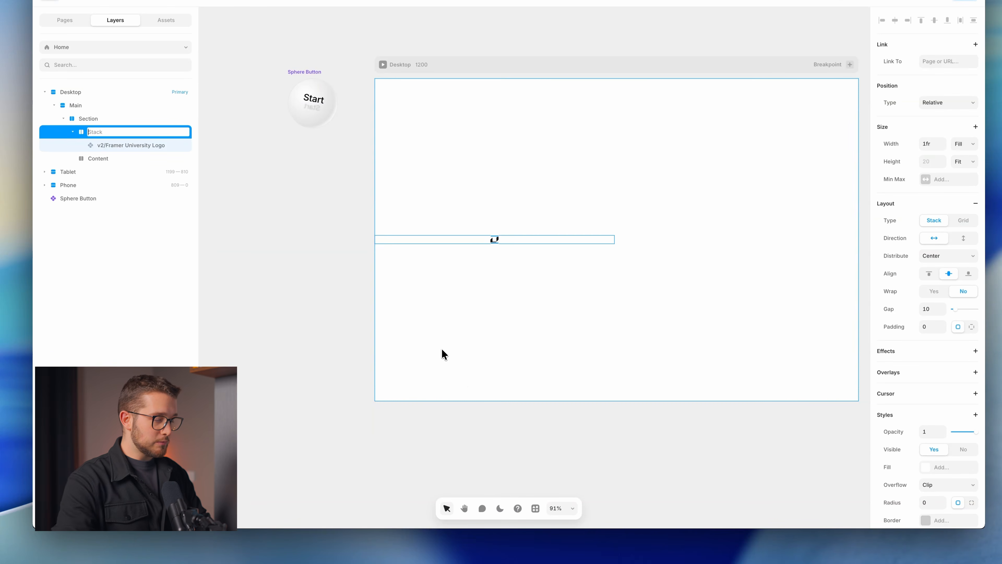
pyautogui.write('Navigt')
pyautogui.press('BackSpace')
pyautogui.write('ation')
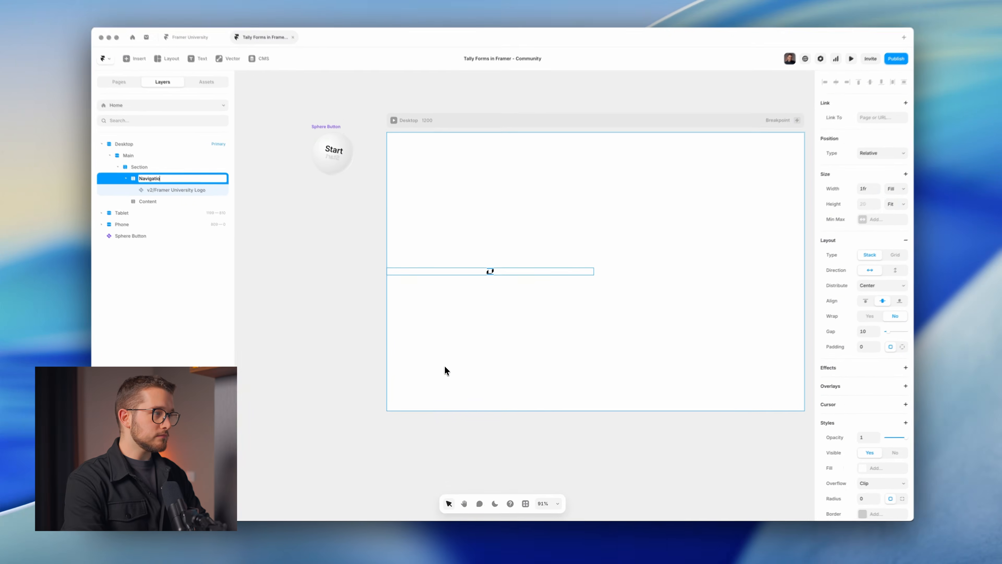
pyautogui.press('Return')
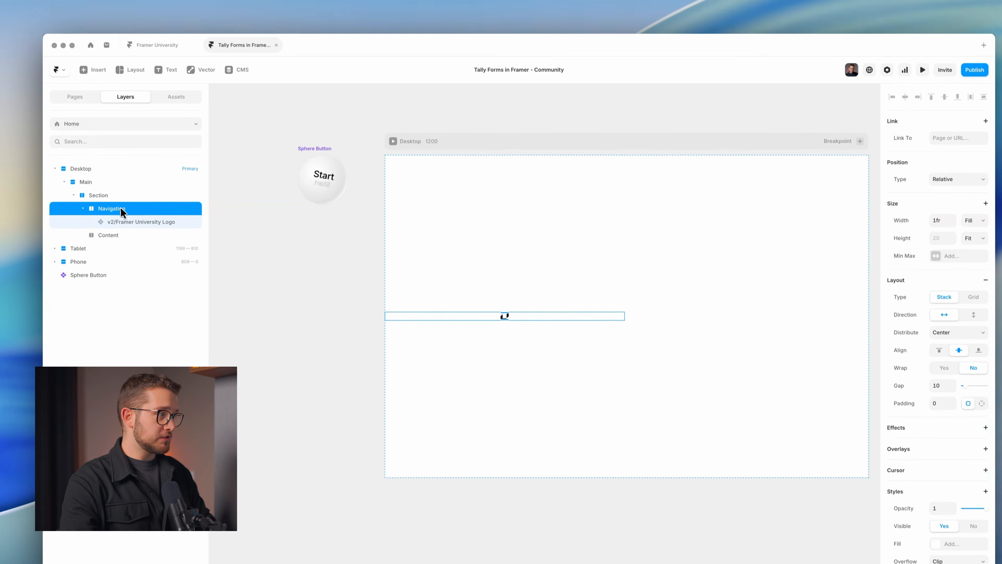
# Place Navigation above Main, set it to Fixed, pinned left/right at 0, 65 tall.
pyautogui.moveTo(123, 217); pyautogui.dragTo(103, 183)
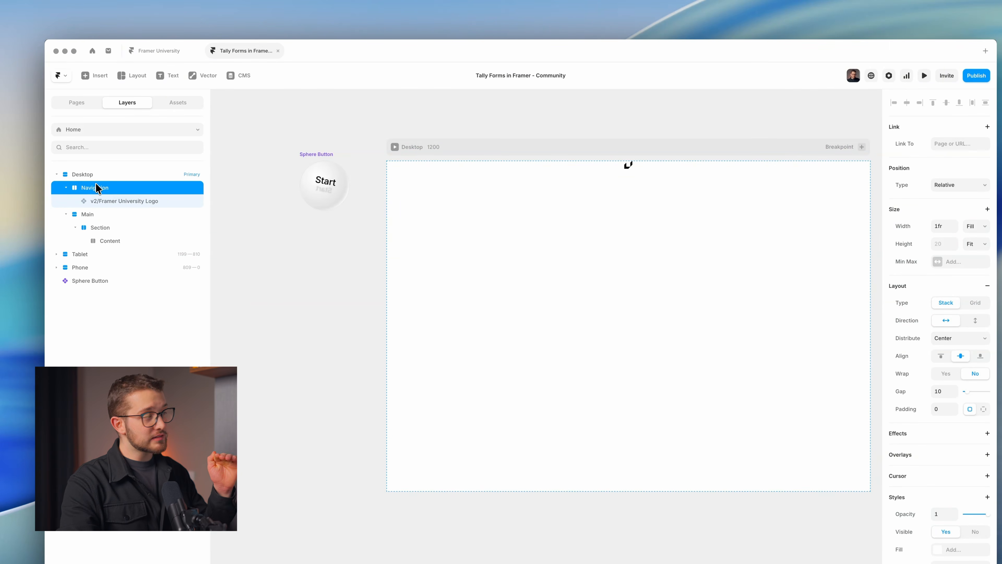
pyautogui.click(963, 186)
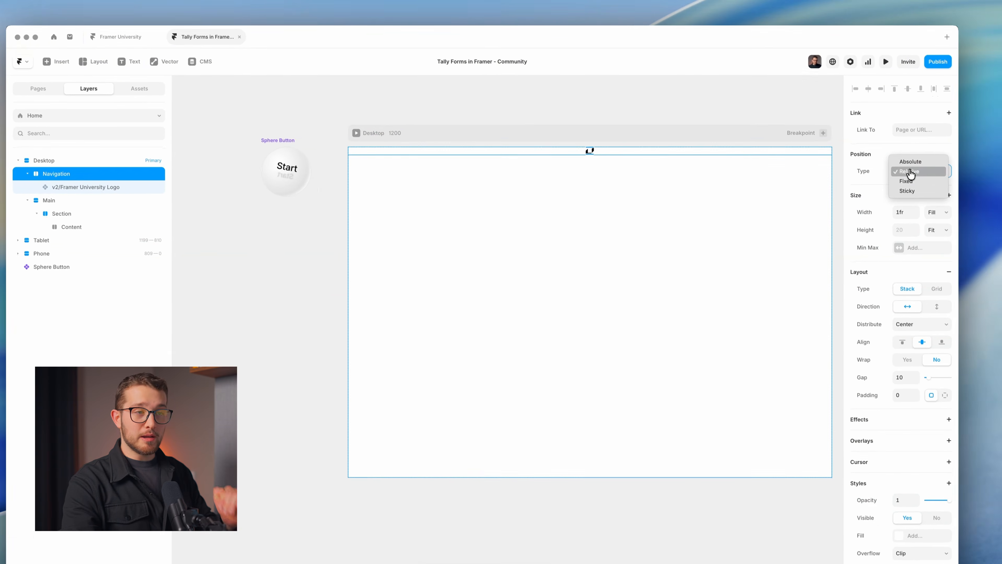
pyautogui.click(921, 181)
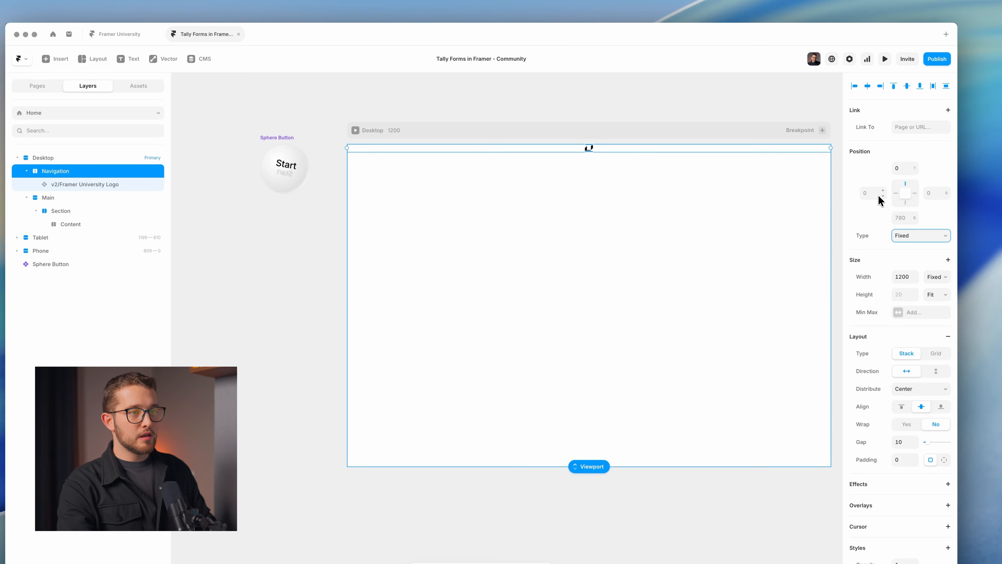
pyautogui.click(929, 194)
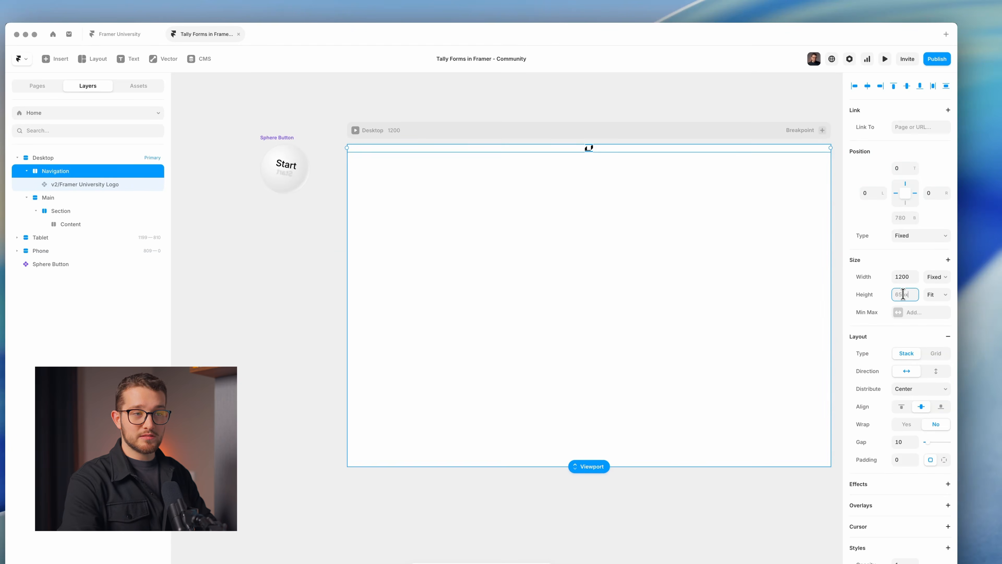
pyautogui.press('Return')
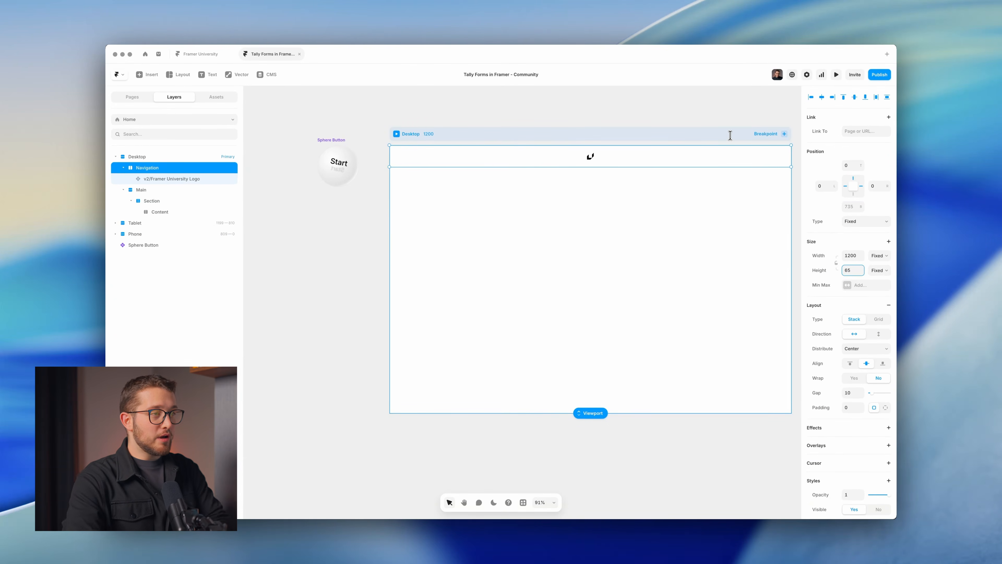
# Align the Navigation bar's content distribution to start.
pyautogui.doubleClick(592, 157)
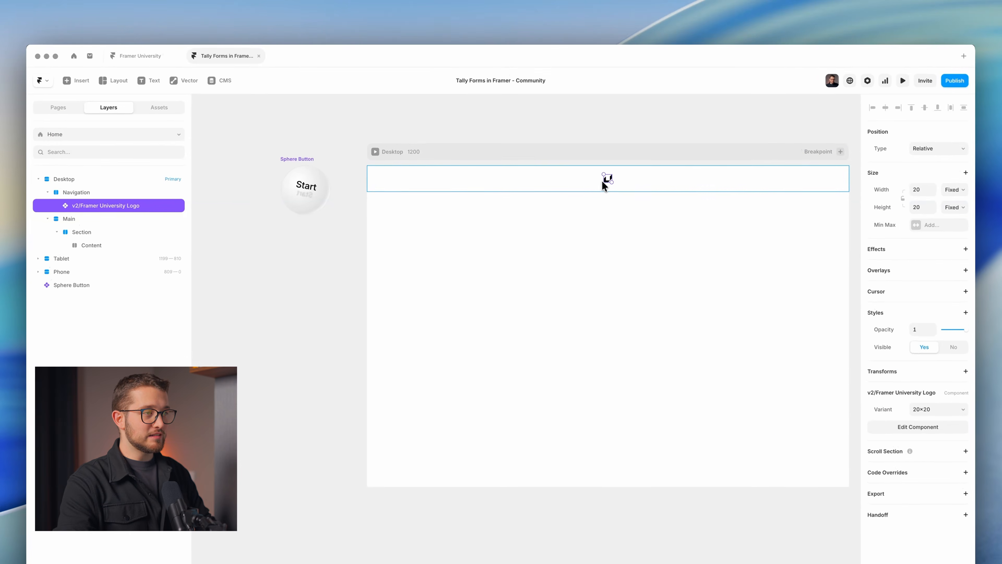
pyautogui.click(617, 158)
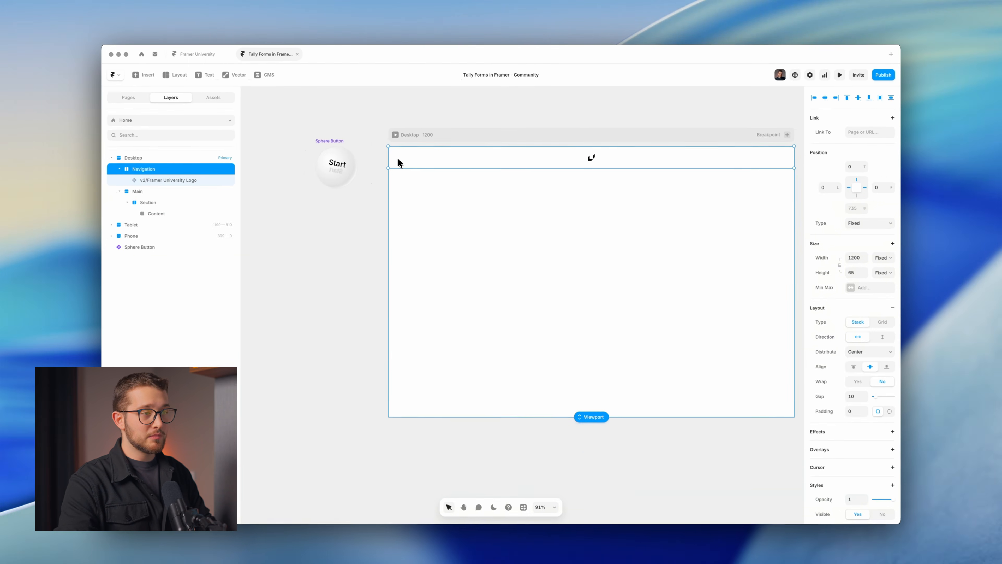
pyautogui.scroll(-2, 871, 330)
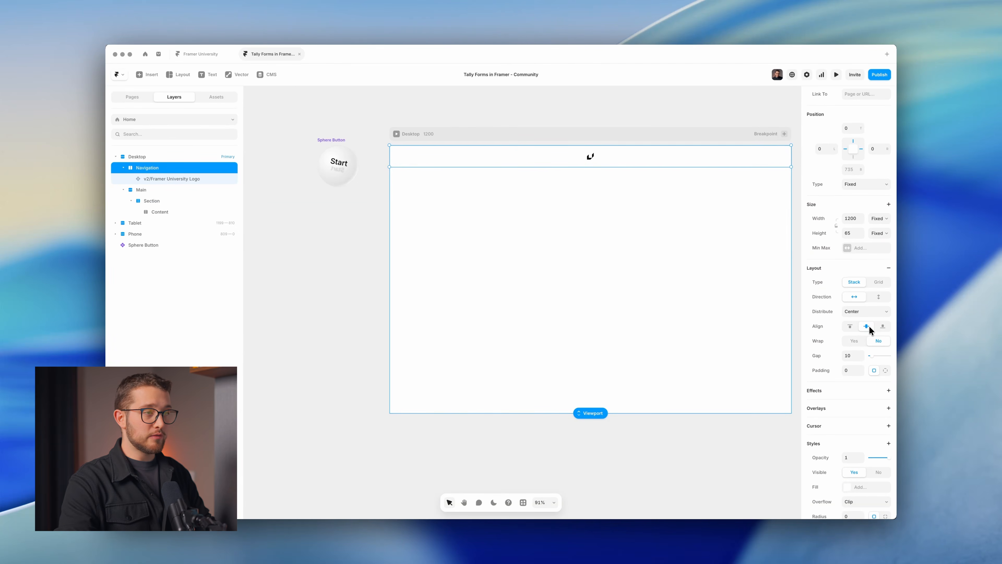
pyautogui.scroll(-2, 859, 315)
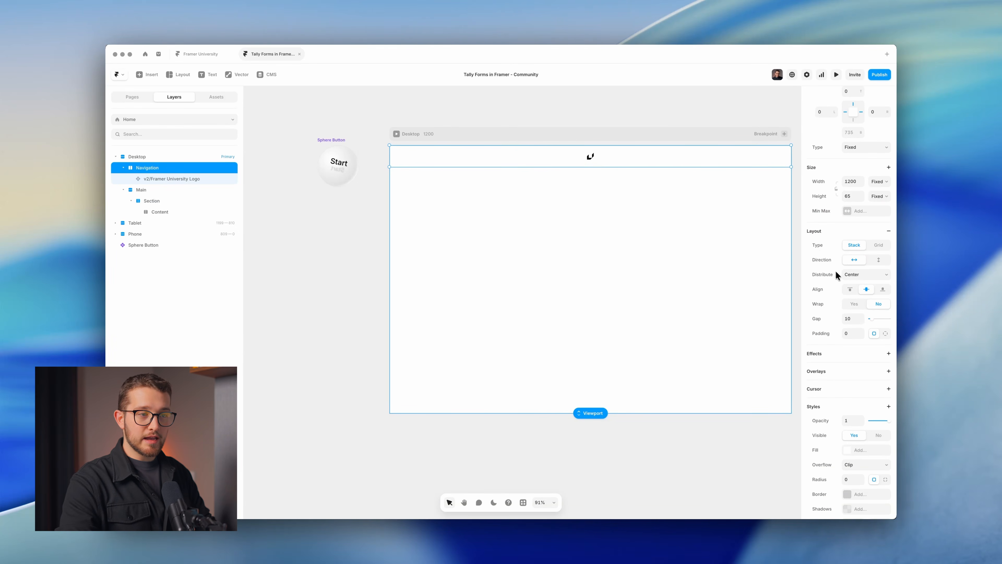
pyautogui.click(858, 275)
pyautogui.click(858, 265)
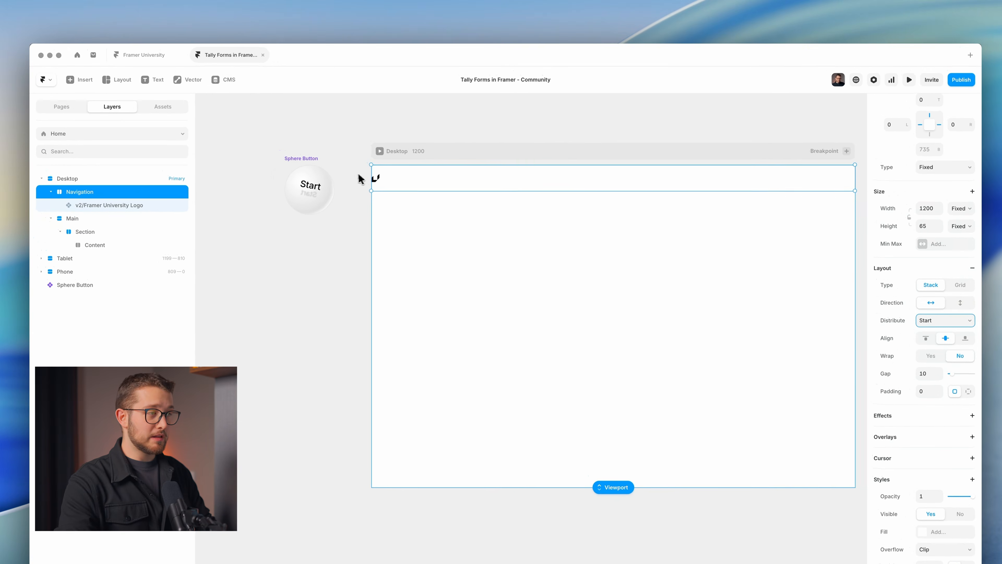
pyautogui.scroll(5, 367, 169)
pyautogui.scroll(-5, 382, 178)
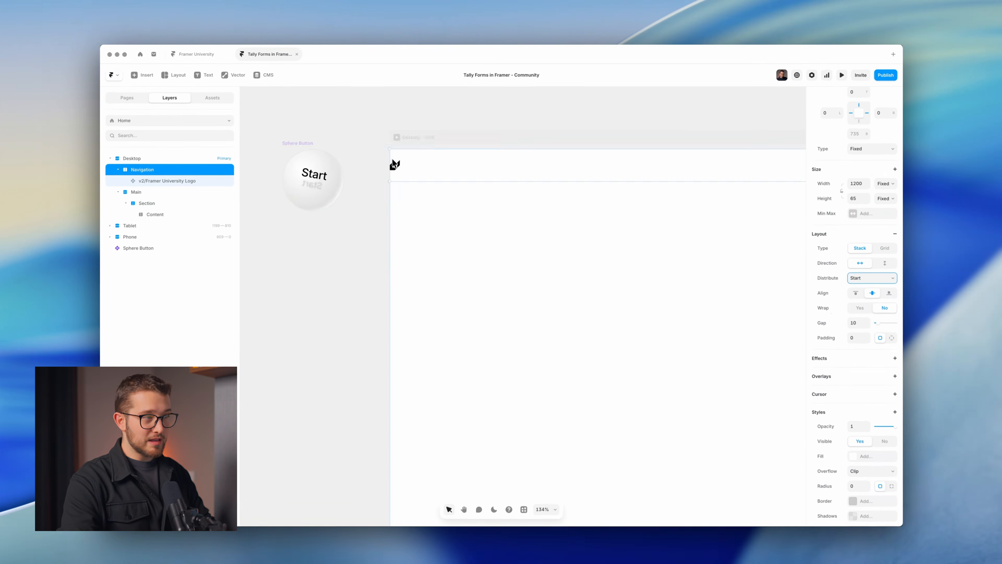
pyautogui.scroll(10, 383, 178)
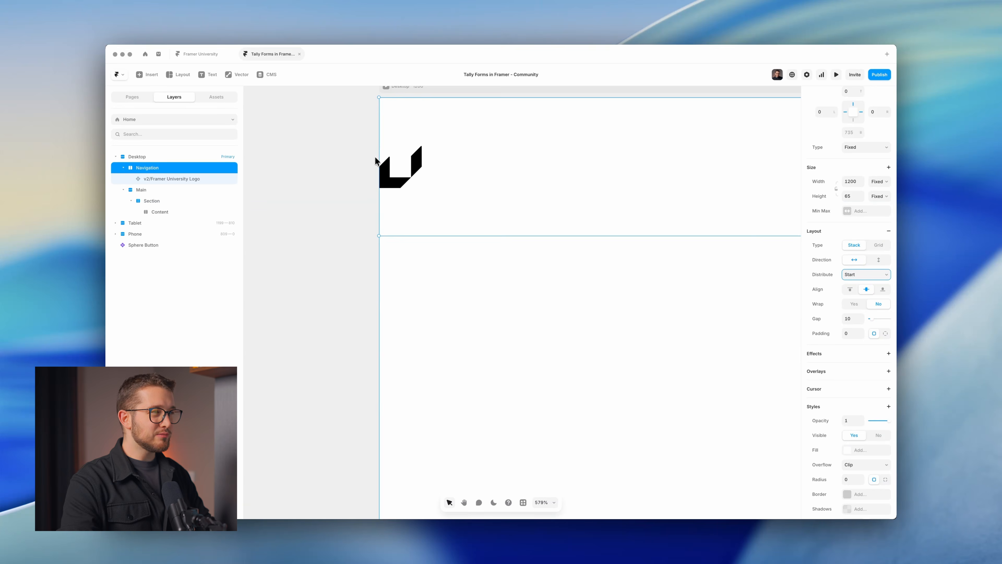
pyautogui.scroll(-2, 375, 160)
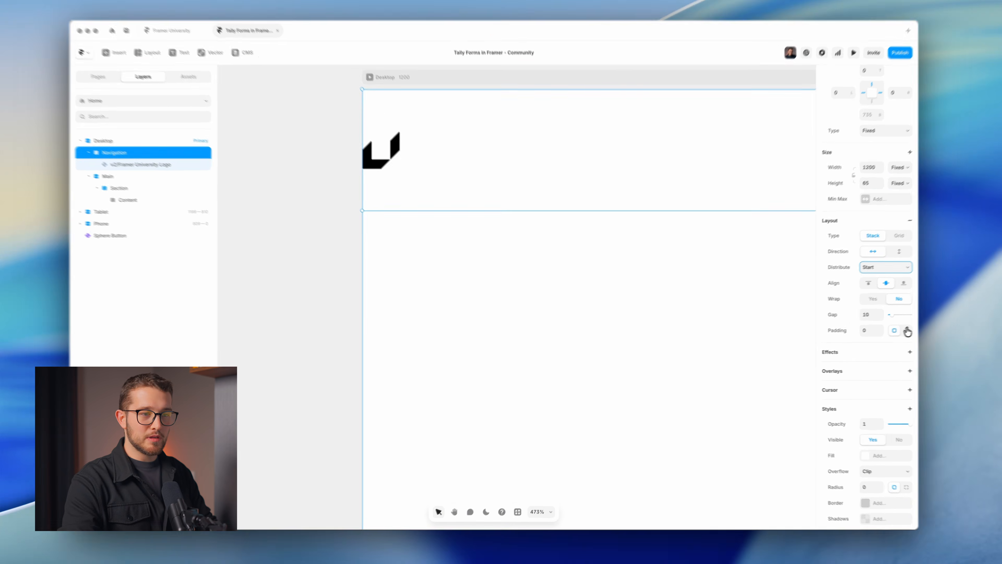
# Give the Navigation bar 24 padding on the left and right sides.
pyautogui.click(907, 331)
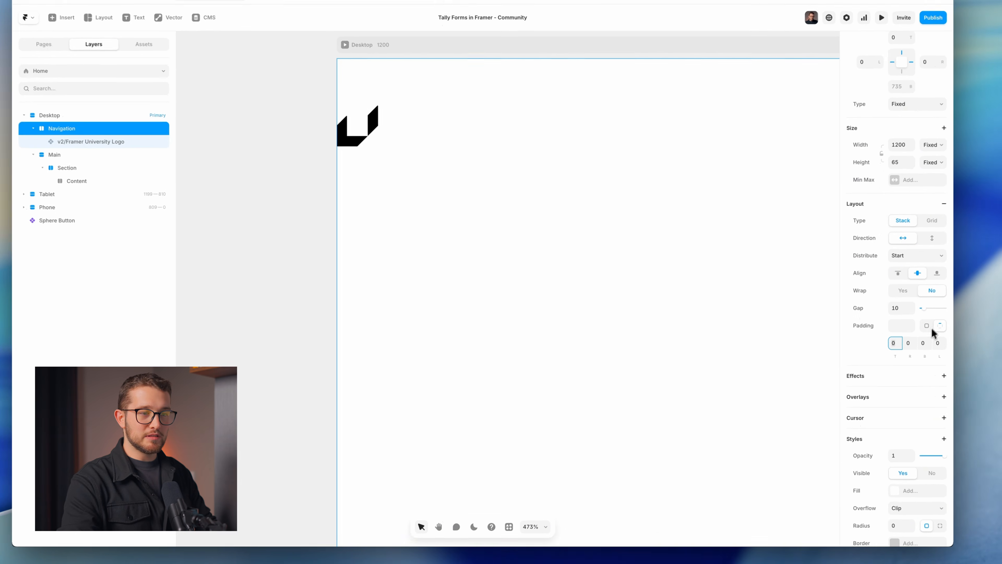
pyautogui.click(879, 347)
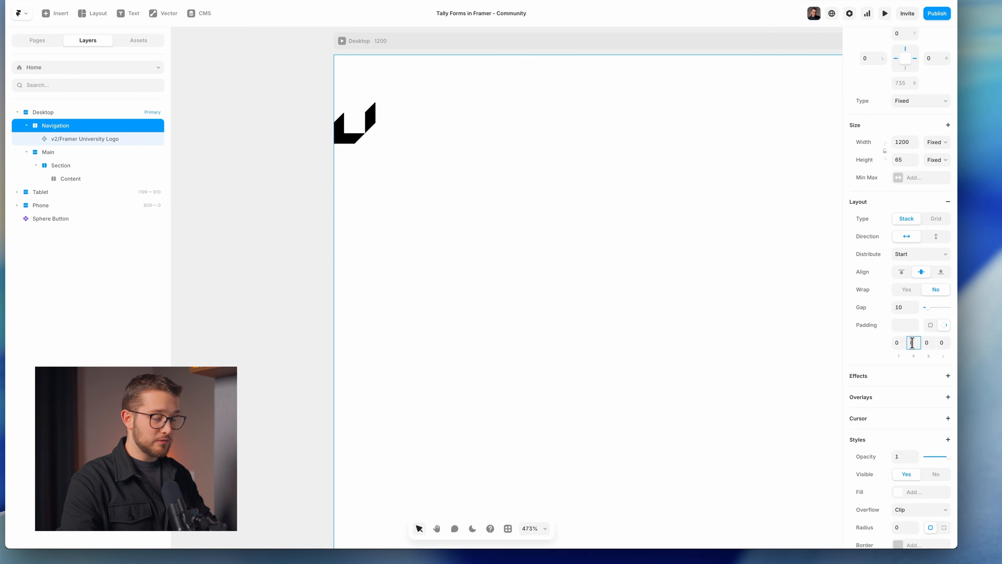
pyautogui.write('24')
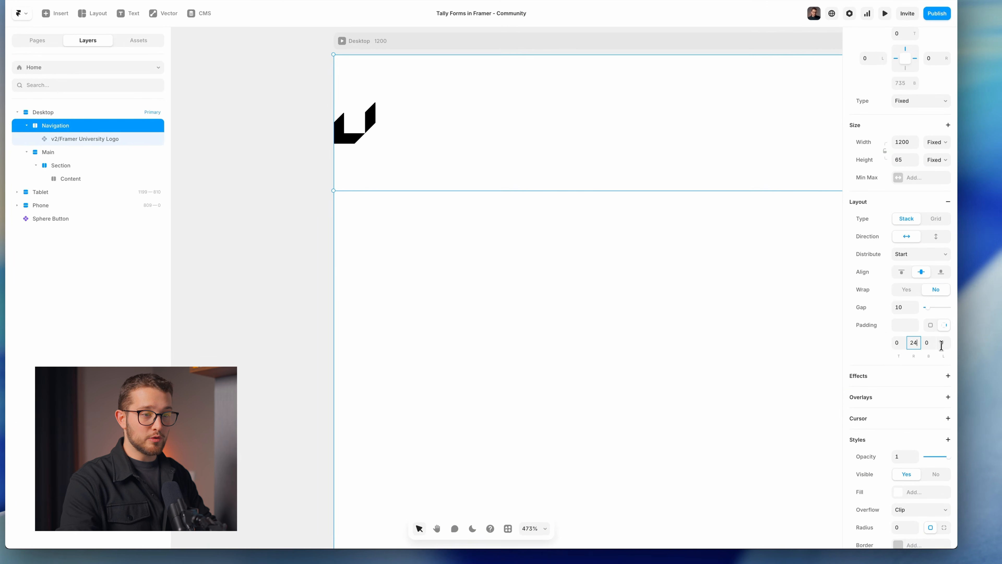
pyautogui.click(942, 342)
pyautogui.write('24')
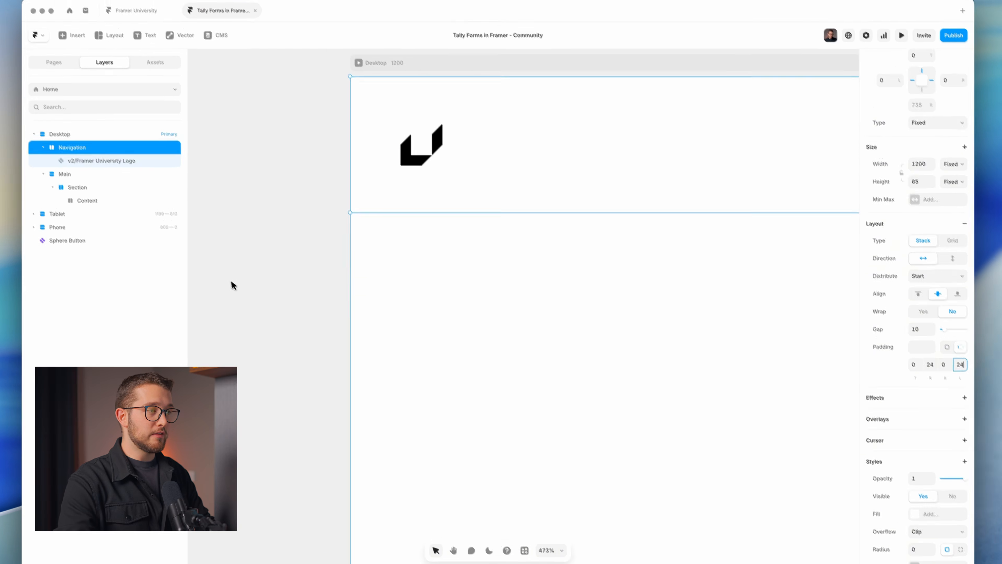
# Cut the Start sphere button off the canvas.
pyautogui.click(321, 295)
pyautogui.scroll(-10, 321, 296)
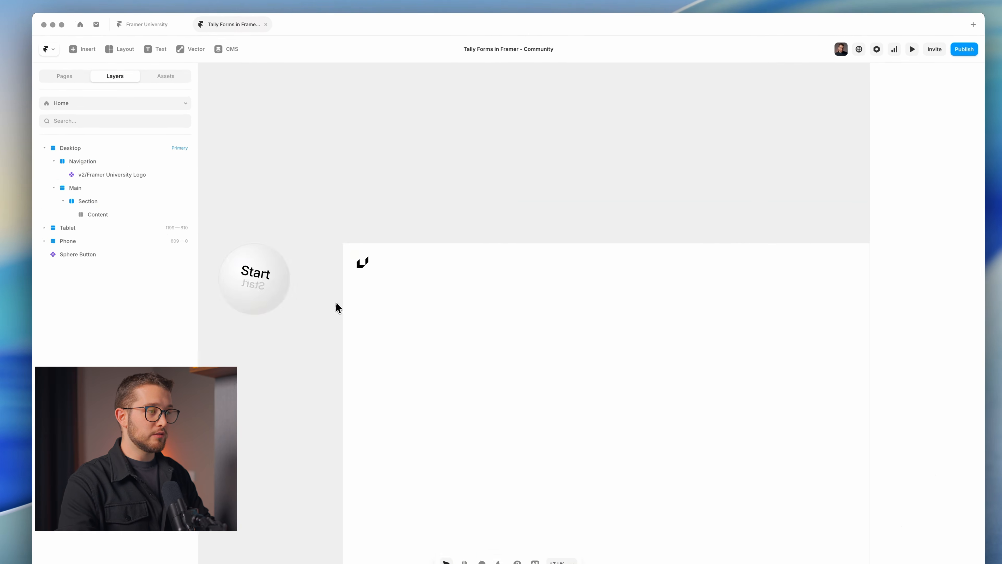
pyautogui.moveTo(516, 194); pyautogui.dragTo(508, 166)
pyautogui.scroll(5, 500, 285)
pyautogui.scroll(-2, 501, 288)
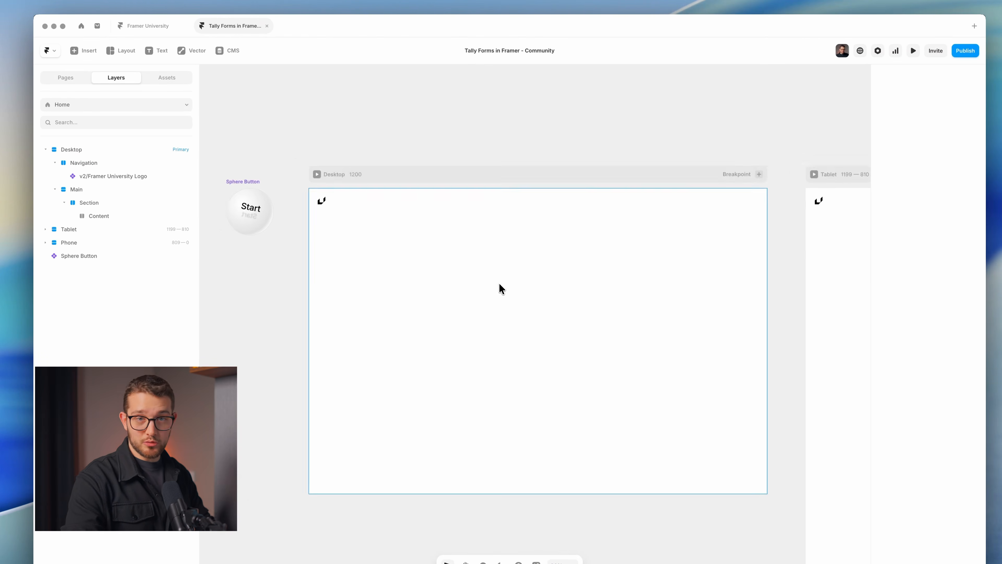
pyautogui.scroll(-1, 483, 293)
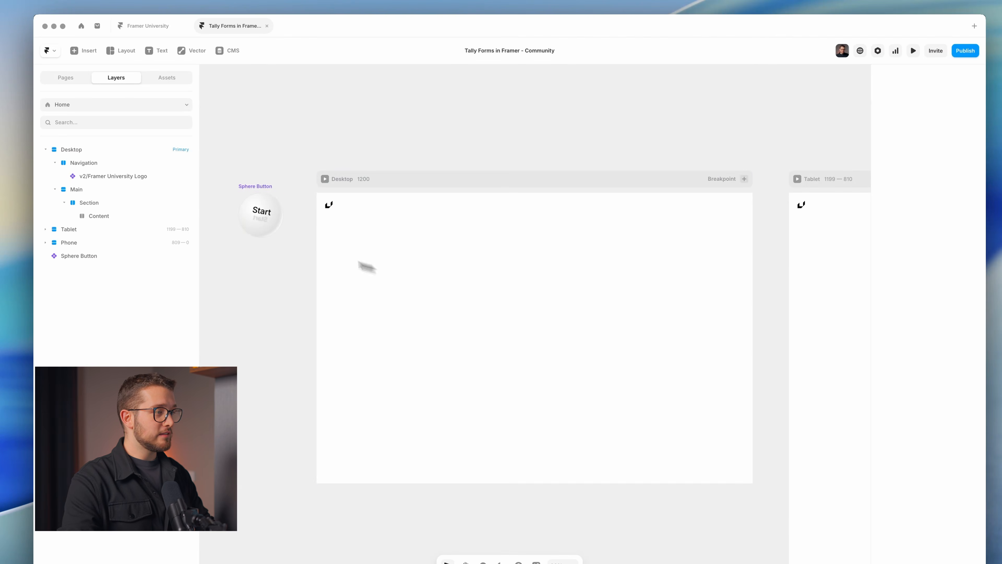
pyautogui.click(268, 209)
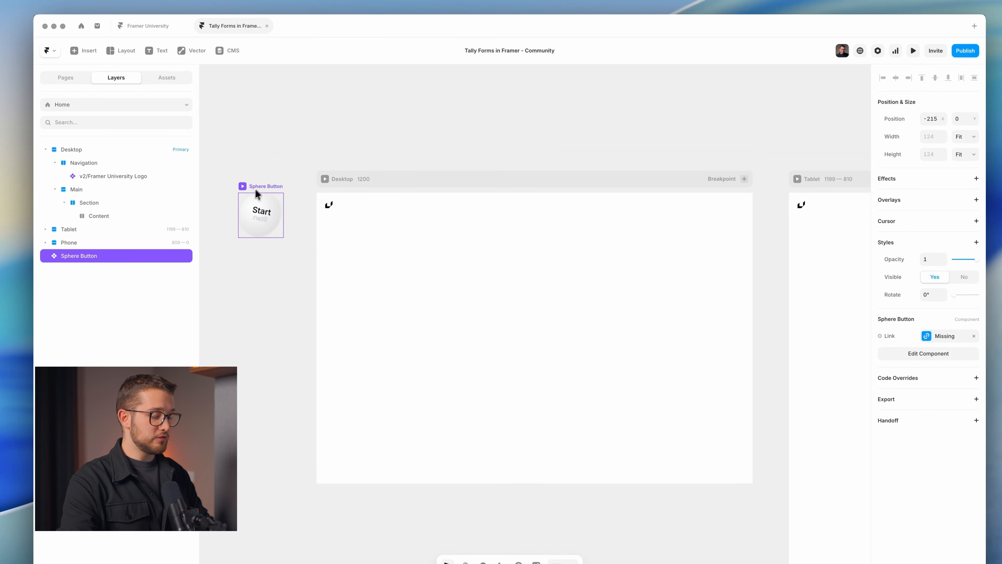
pyautogui.press('Delete')
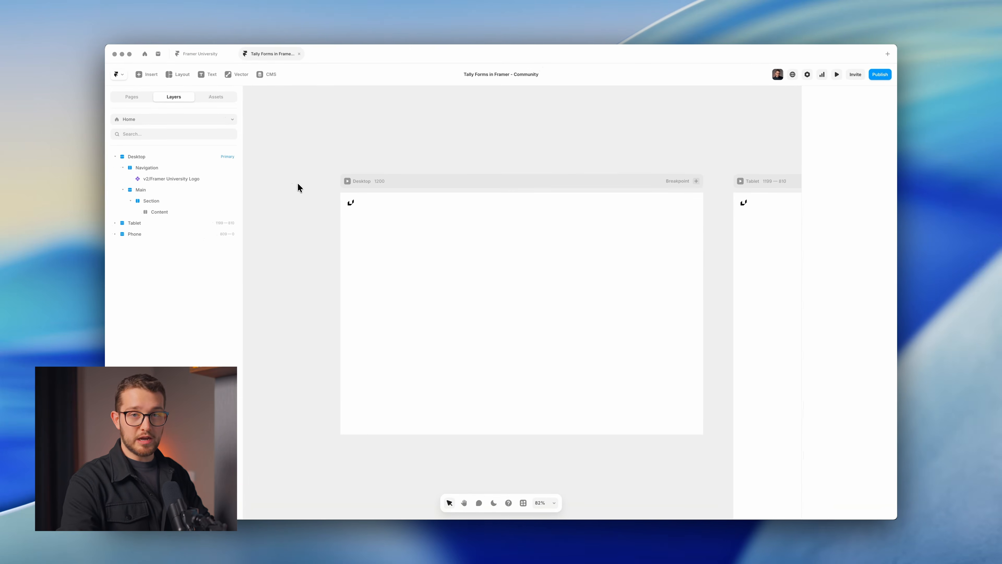
# Launch the keystroke display app and dismiss its welcome window.
pyautogui.hotkey('alt', 'space')
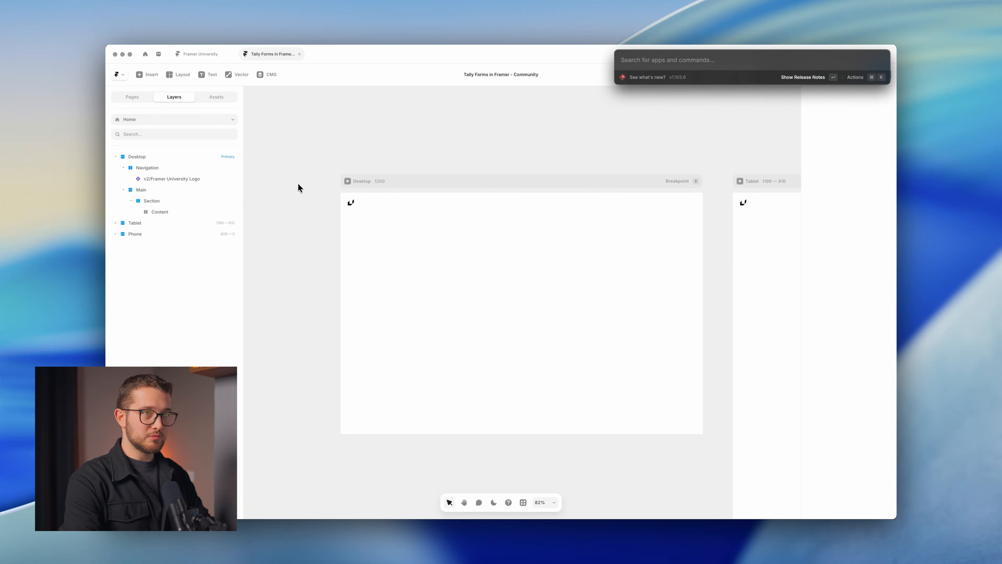
pyautogui.write('keys')
pyautogui.press('Return')
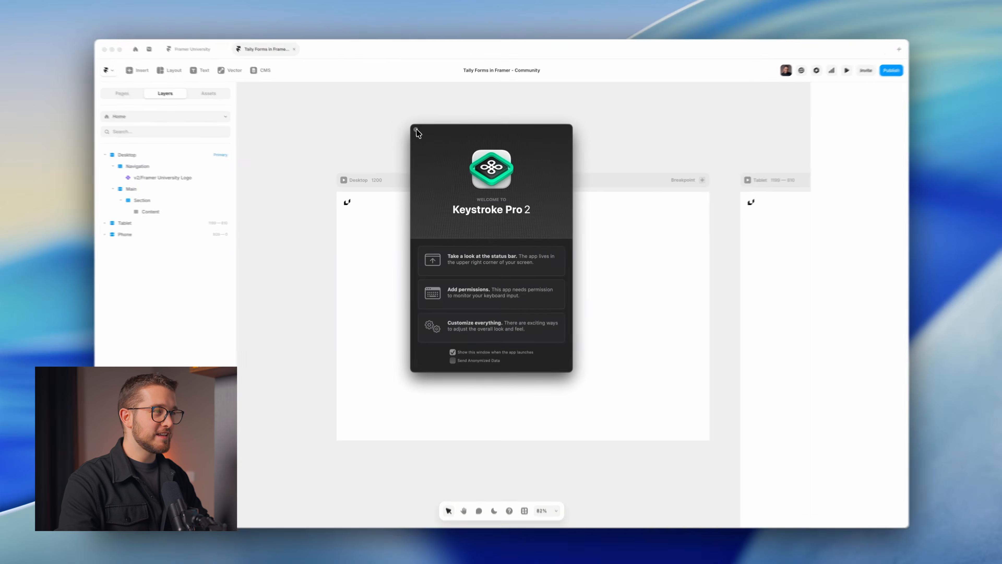
pyautogui.click(416, 131)
# Paste the Start sphere button into the Home page's Content frame.
pyautogui.click(502, 310)
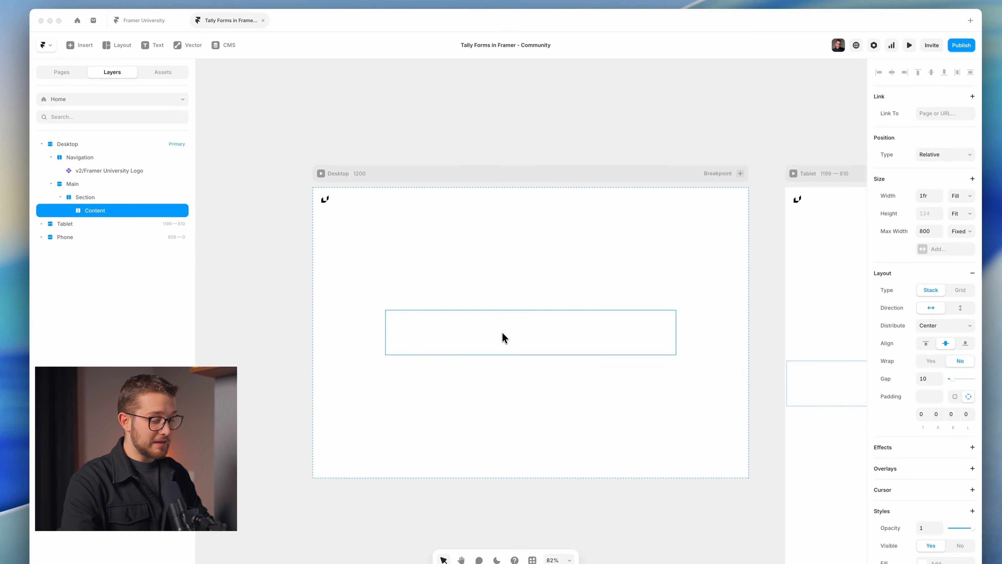
pyautogui.press('super+v')
pyautogui.click(501, 332)
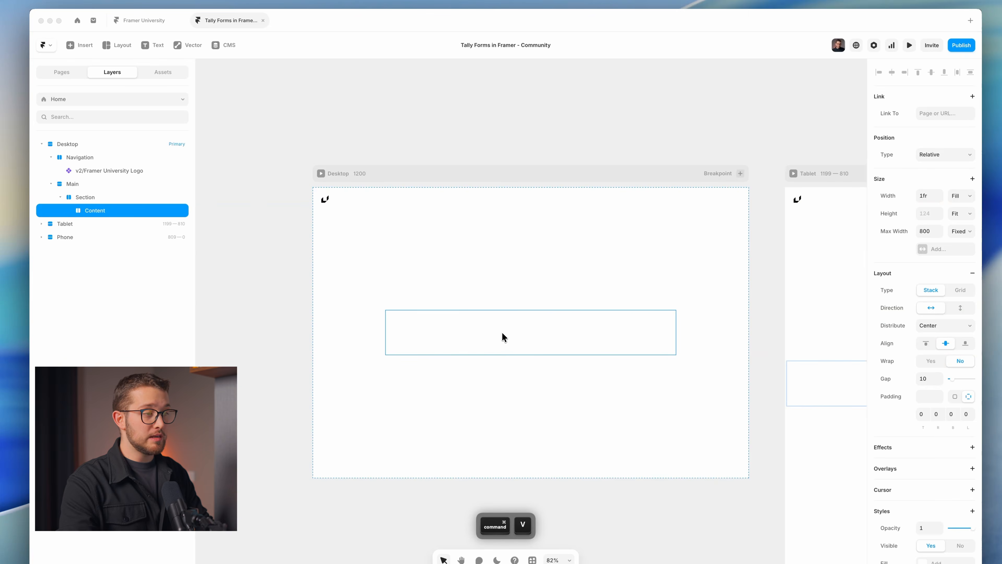
pyautogui.press('super+v')
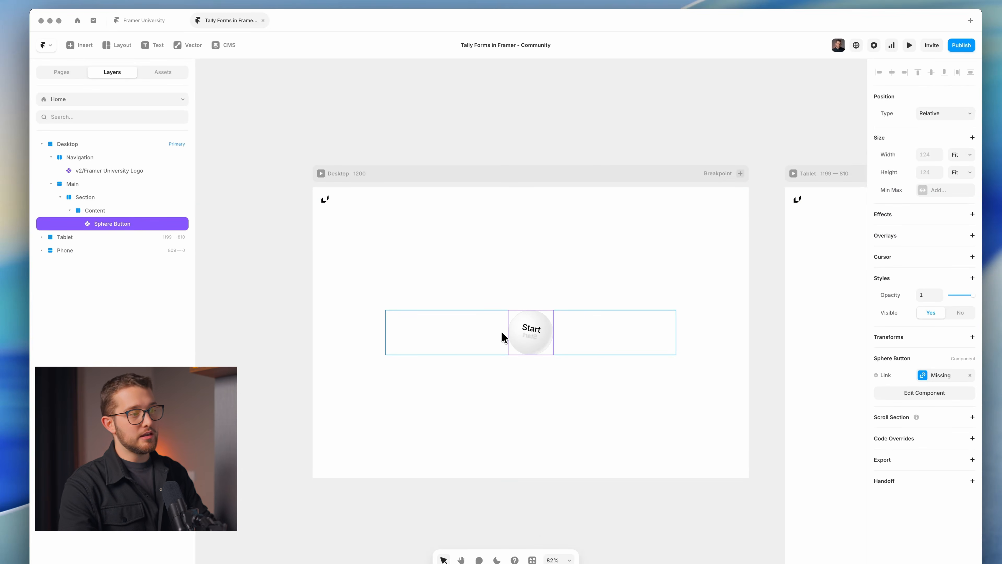
pyautogui.click(548, 374)
pyautogui.scroll(2, 547, 371)
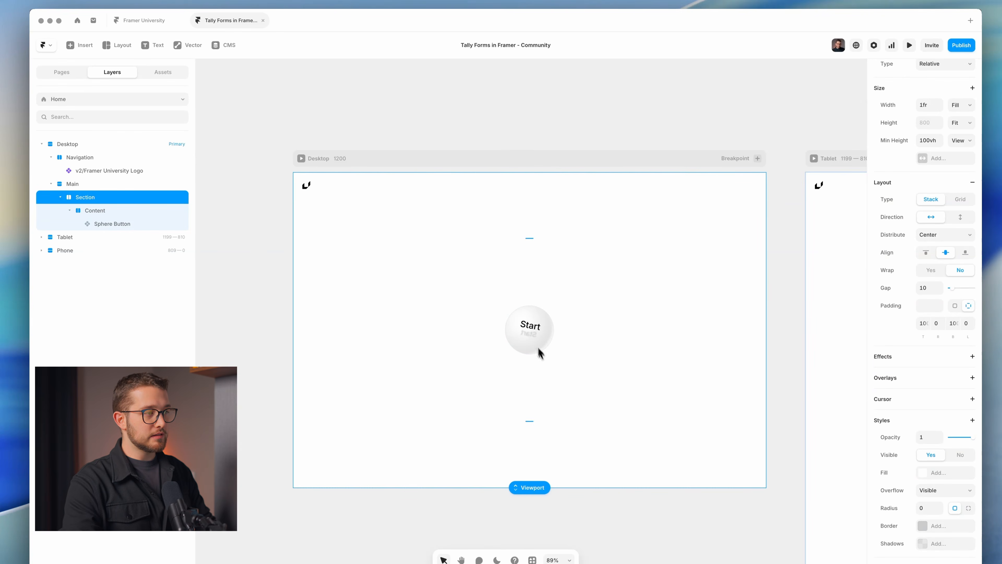
# Preview the Desktop version of the page, then show the pages list.
pyautogui.click(302, 160)
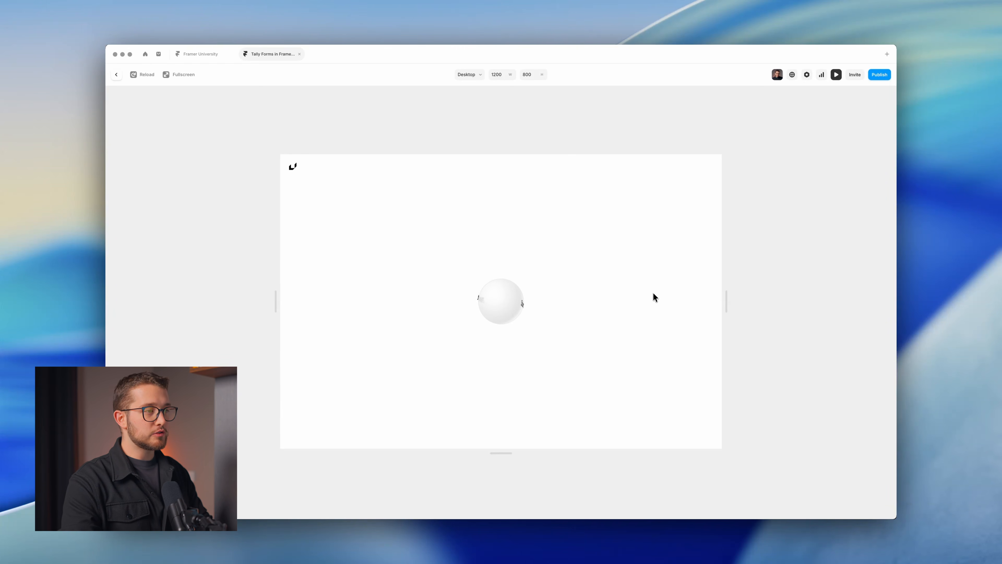
pyautogui.press('Escape')
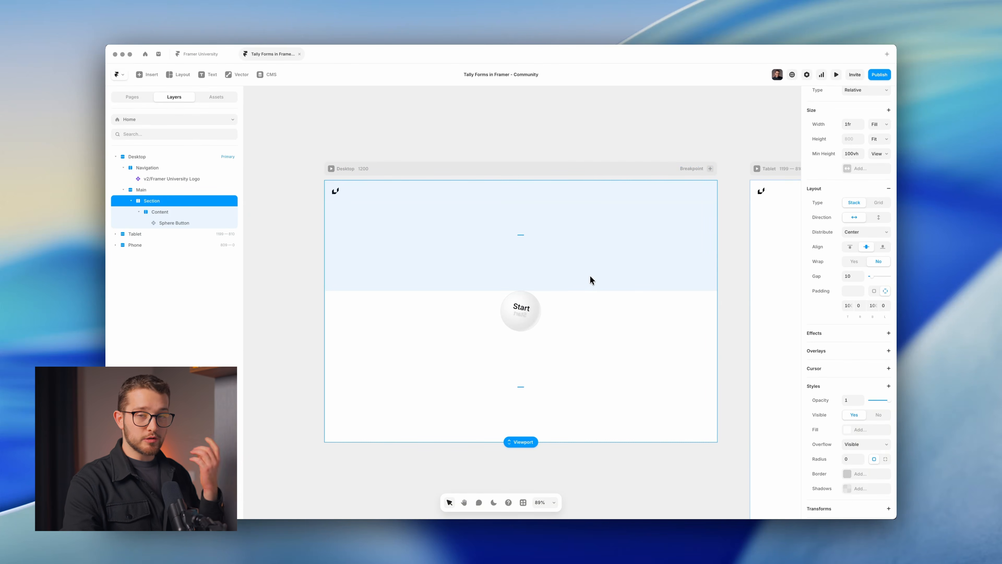
pyautogui.click(447, 131)
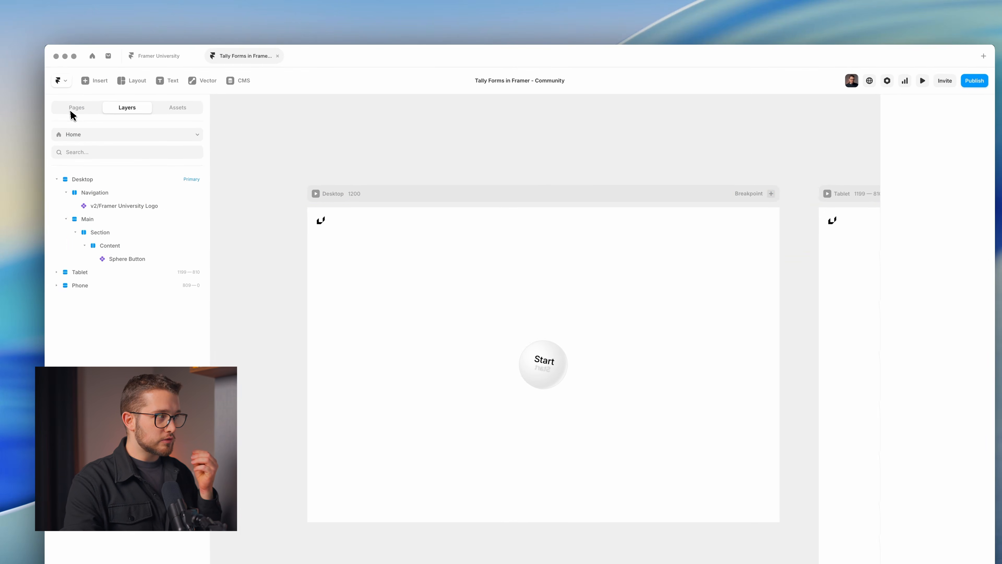
pyautogui.click(128, 100)
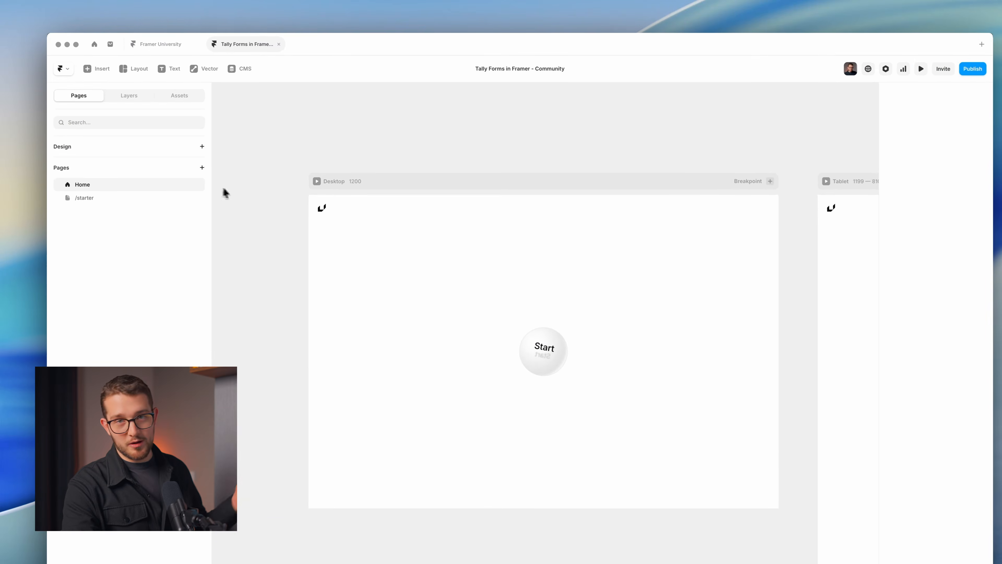
# Duplicate the Home page and rename the copy /form-tutorial.
pyautogui.click(195, 186)
pyautogui.click(209, 240)
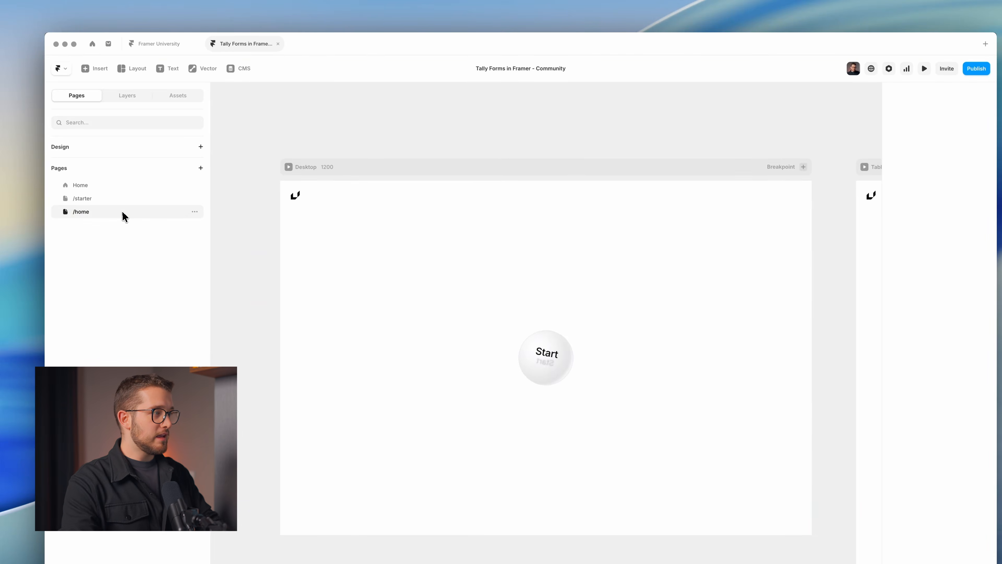
pyautogui.doubleClick(124, 216)
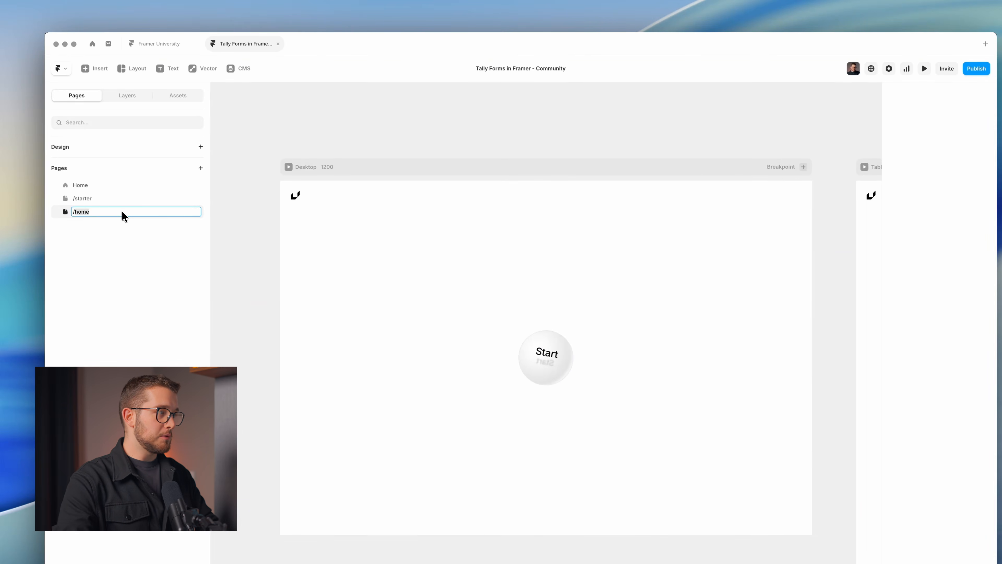
pyautogui.press('BackSpace')
pyautogui.press('BackSpace')
pyautogui.press('BackSpace')
pyautogui.write('fo')
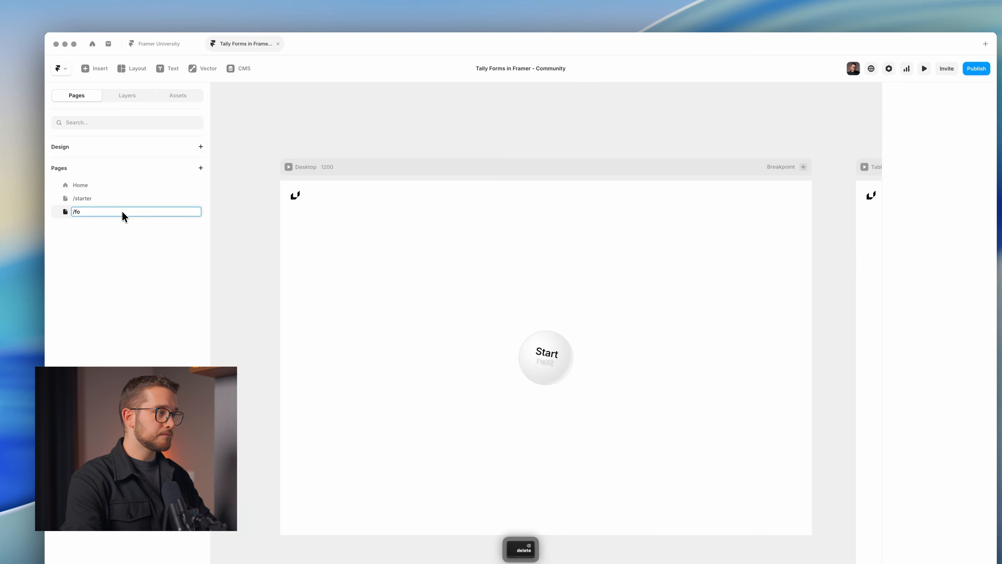
pyautogui.write('rm-tutorial')
pyautogui.press('Return')
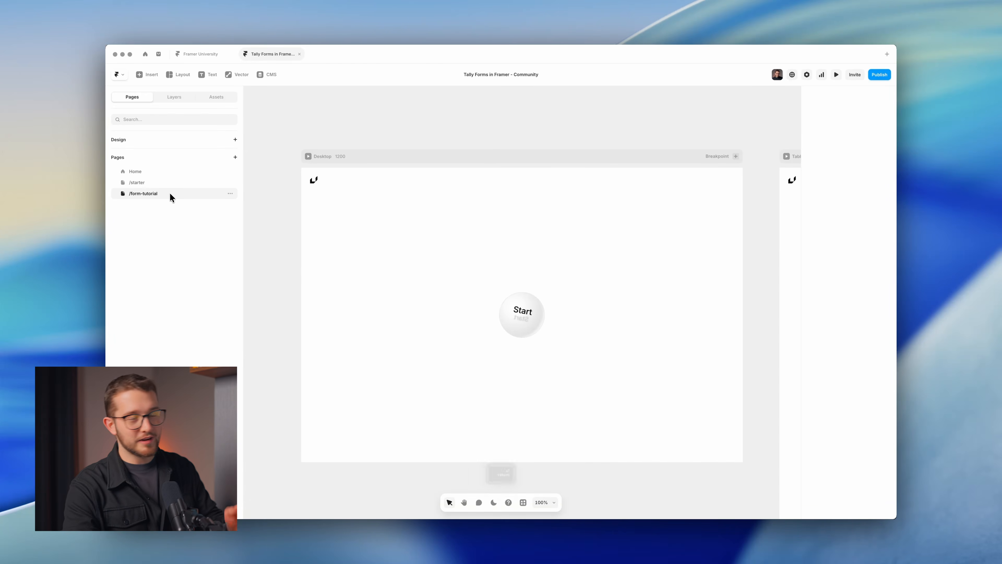
# Delete the Start button from the /form-tutorial page, leaving Content empty.
pyautogui.keyDown('super'); pyautogui.click(522, 315); pyautogui.keyUp('super')
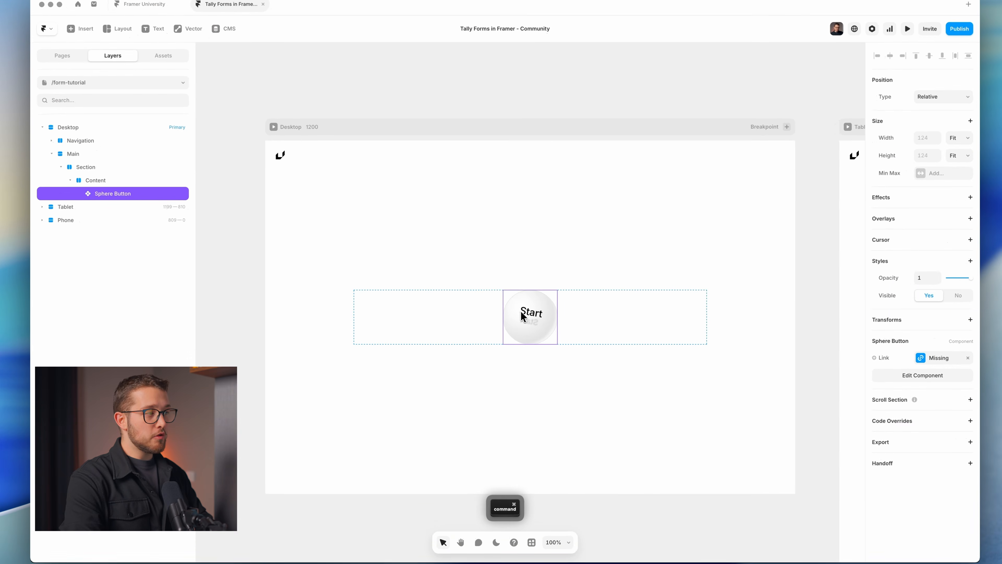
pyautogui.press('BackSpace')
pyautogui.keyDown('super'); pyautogui.click(521, 315); pyautogui.keyUp('super')
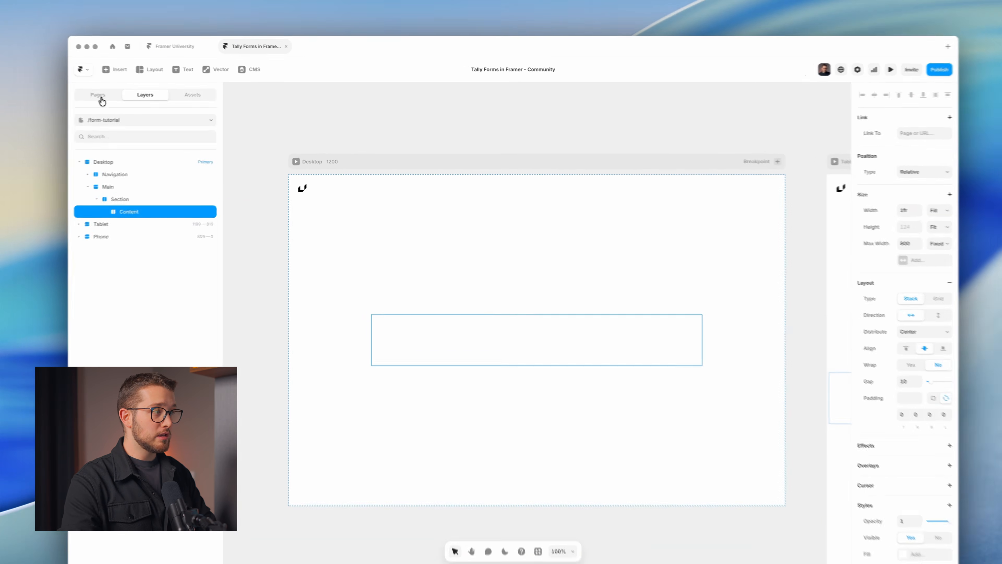
# On the Home page, link the Start sphere button to /form-tutorial.
pyautogui.click(132, 97)
pyautogui.click(136, 171)
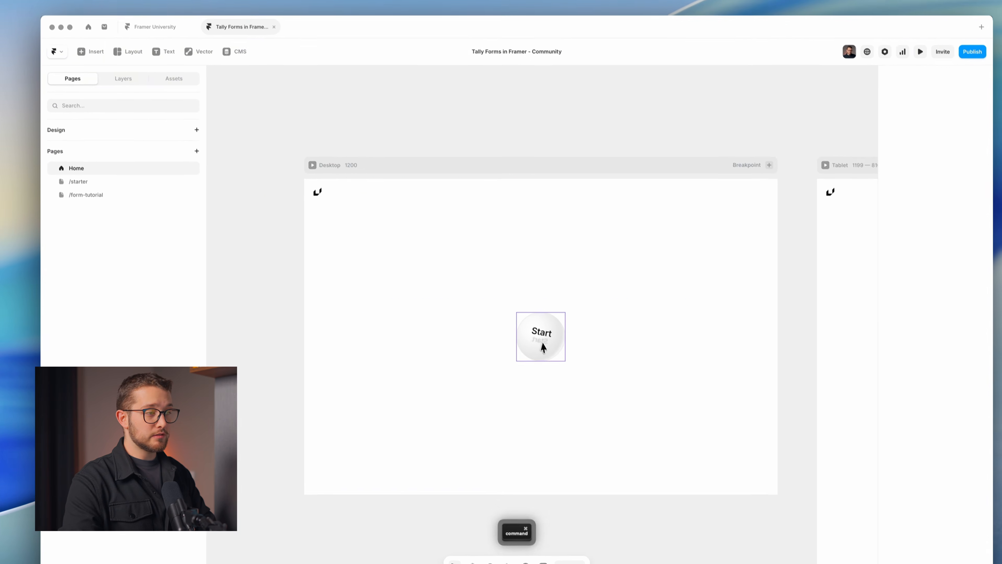
pyautogui.keyDown('super'); pyautogui.click(543, 348); pyautogui.keyUp('super')
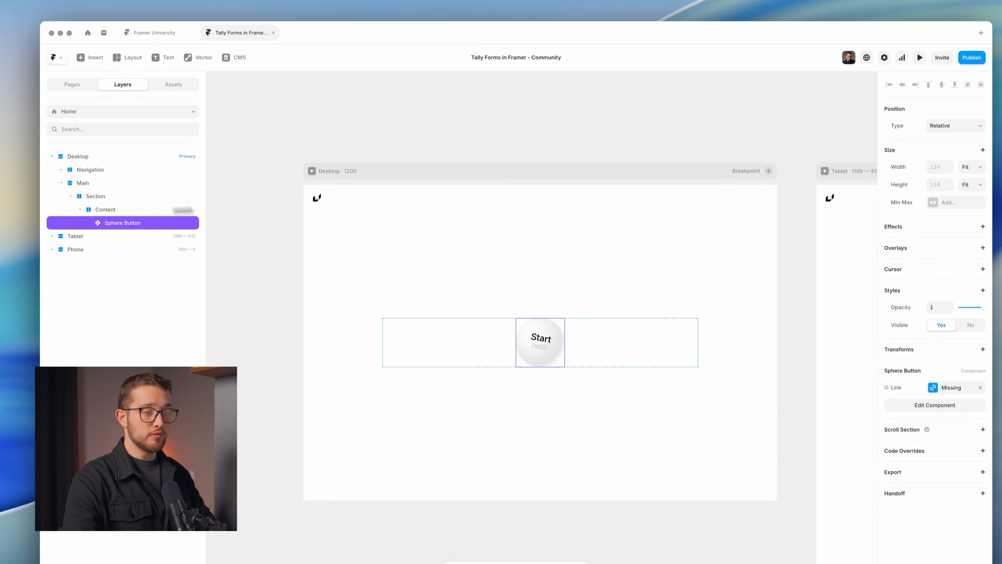
pyautogui.click(943, 389)
pyautogui.click(892, 387)
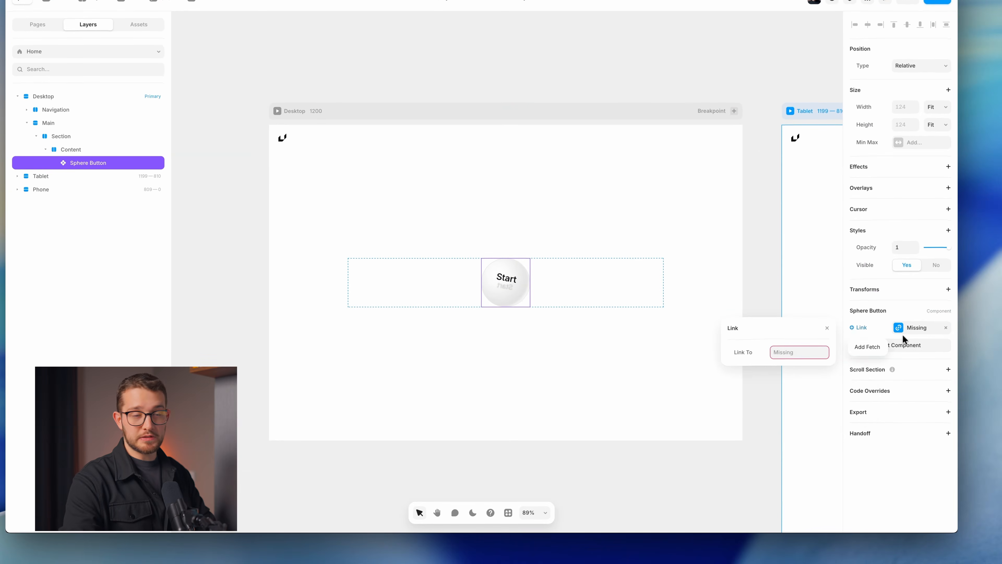
pyautogui.click(908, 329)
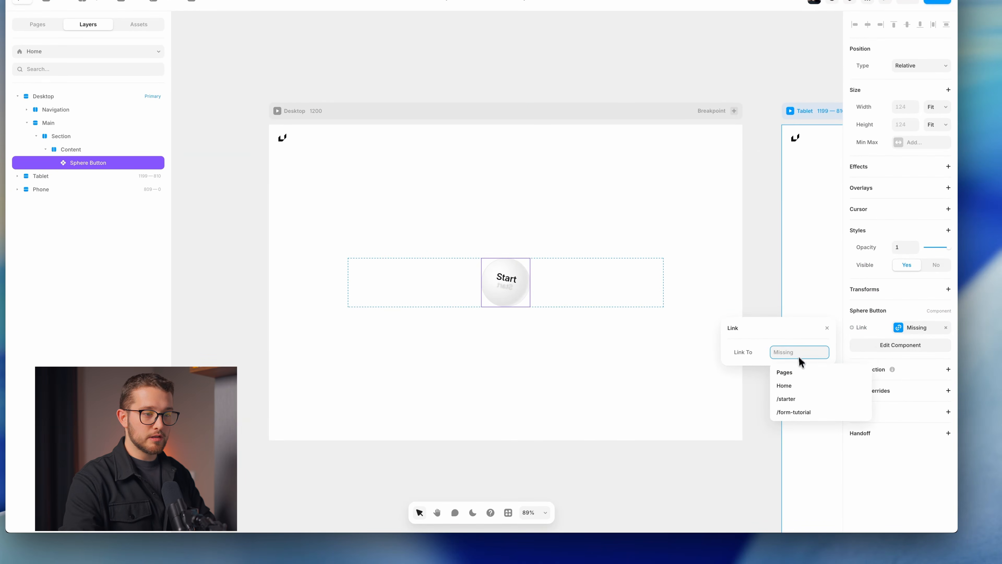
pyautogui.click(802, 413)
pyautogui.click(827, 328)
# Preview the Home page with Cmd+P and return to editing.
pyautogui.click(696, 331)
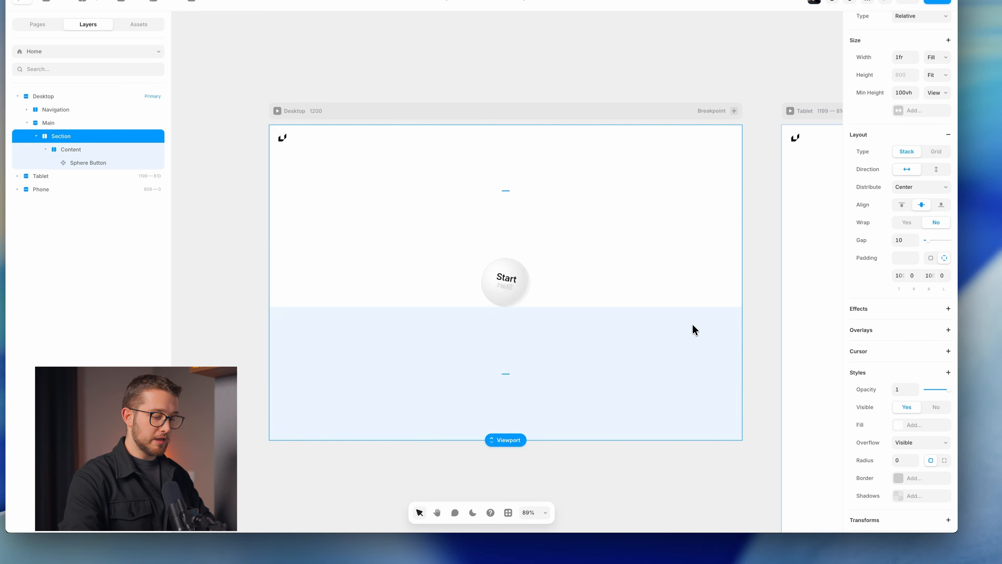
pyautogui.press('super+p')
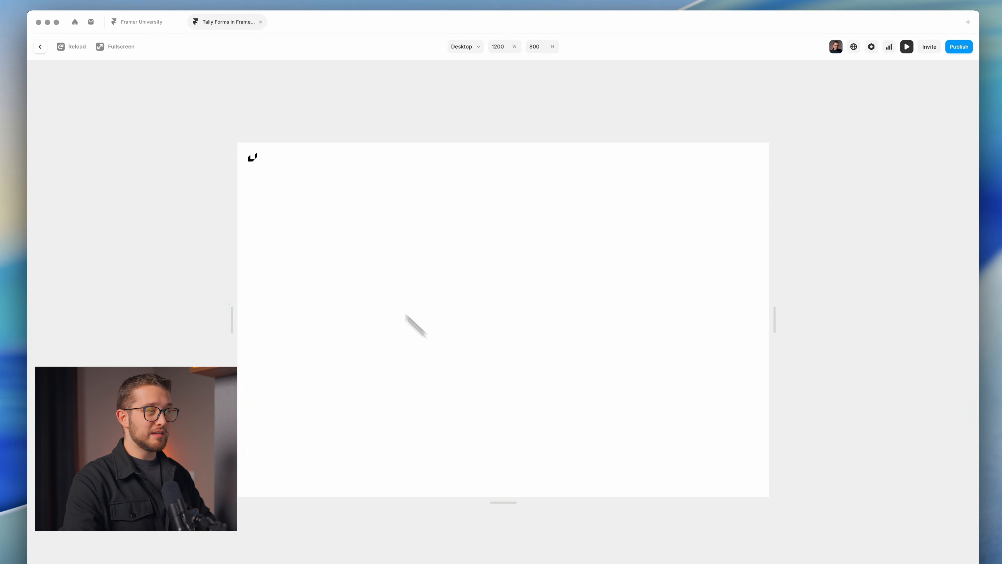
pyautogui.press('Escape')
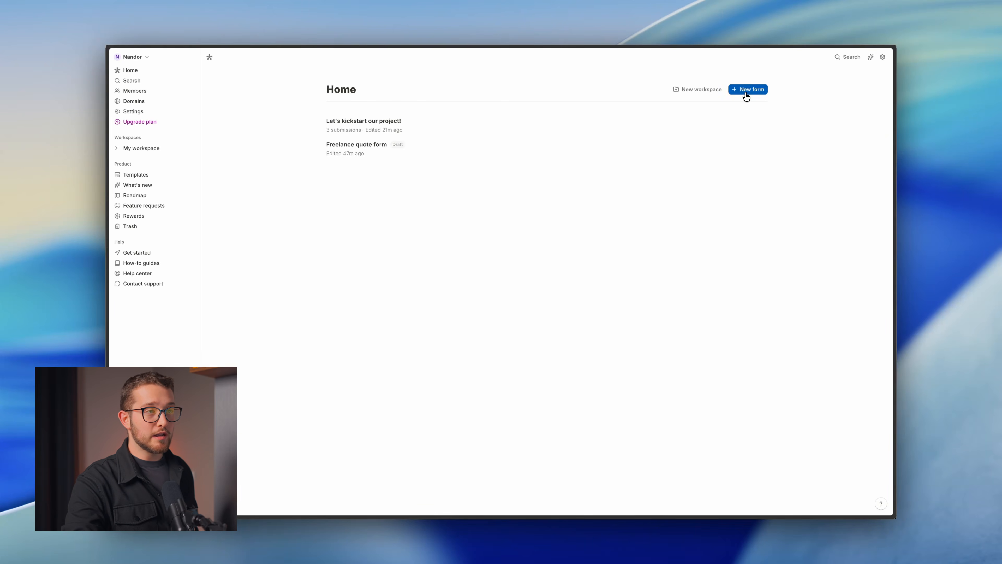
# Create a new blank form and type the title "Let's kickstart our project!".
pyautogui.click(746, 93)
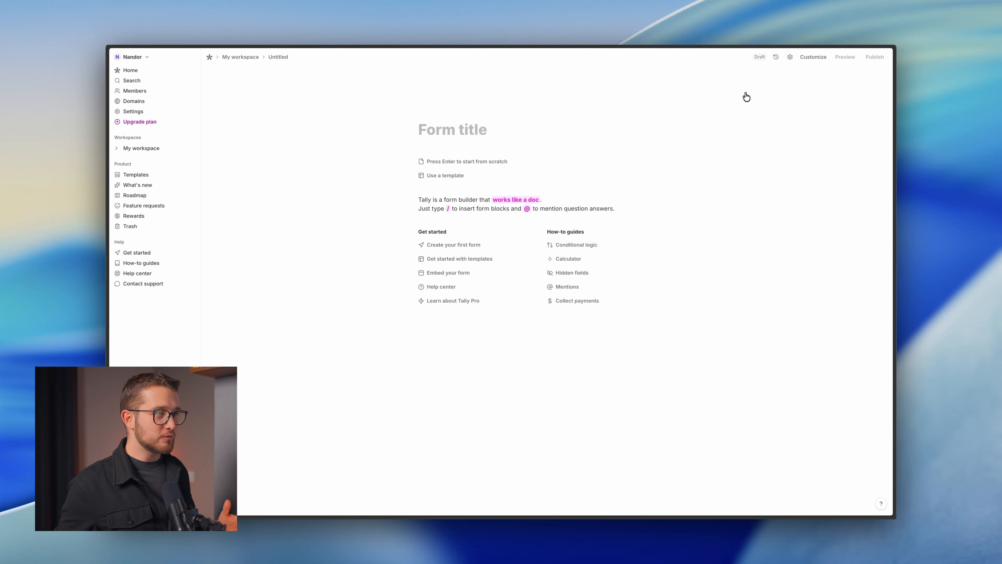
pyautogui.write("Let's")
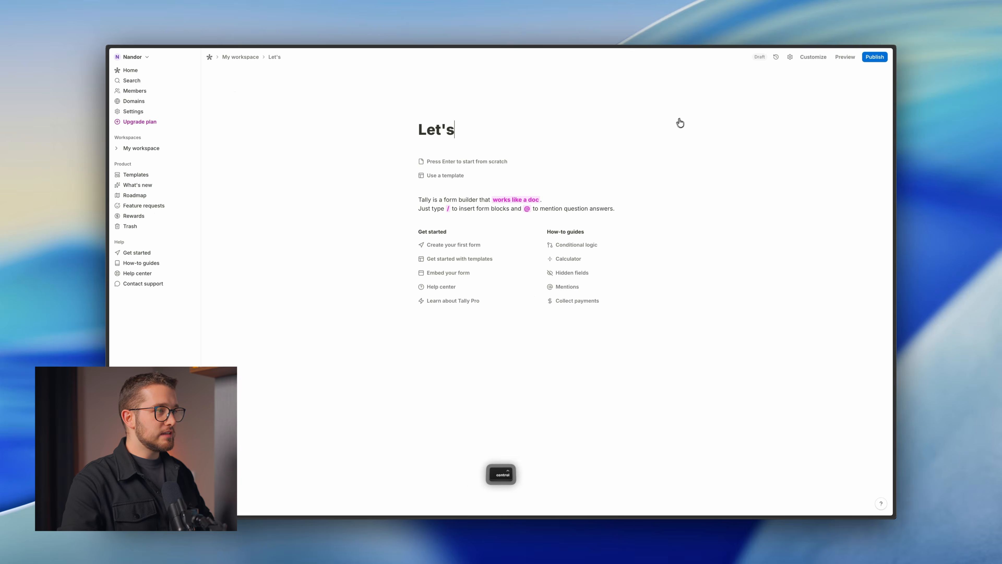
pyautogui.hotkey('ctrl', 'Tab')
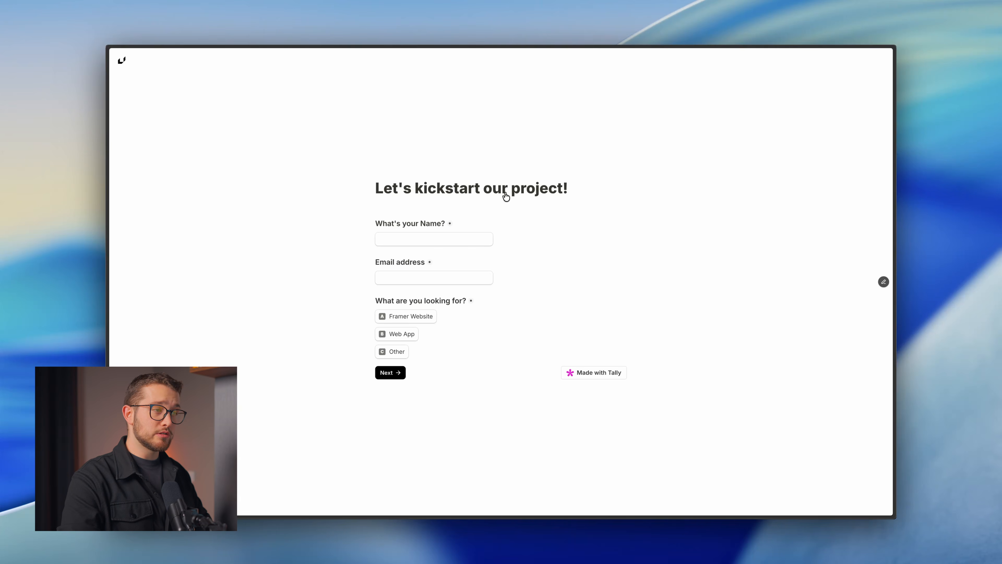
pyautogui.hotkey('ctrl', 'Tab')
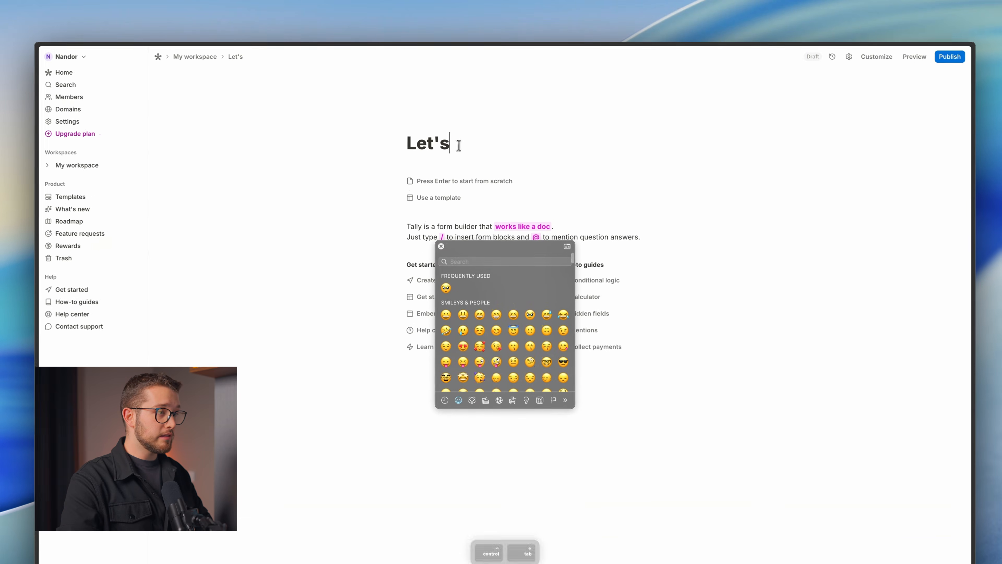
pyautogui.click(466, 141)
pyautogui.write('kicks')
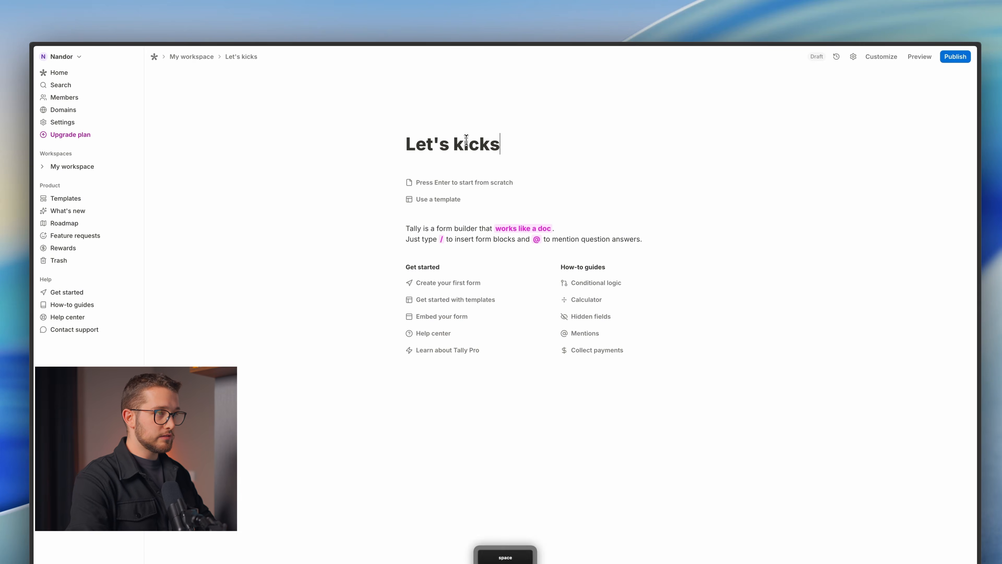
pyautogui.write('tart our project!')
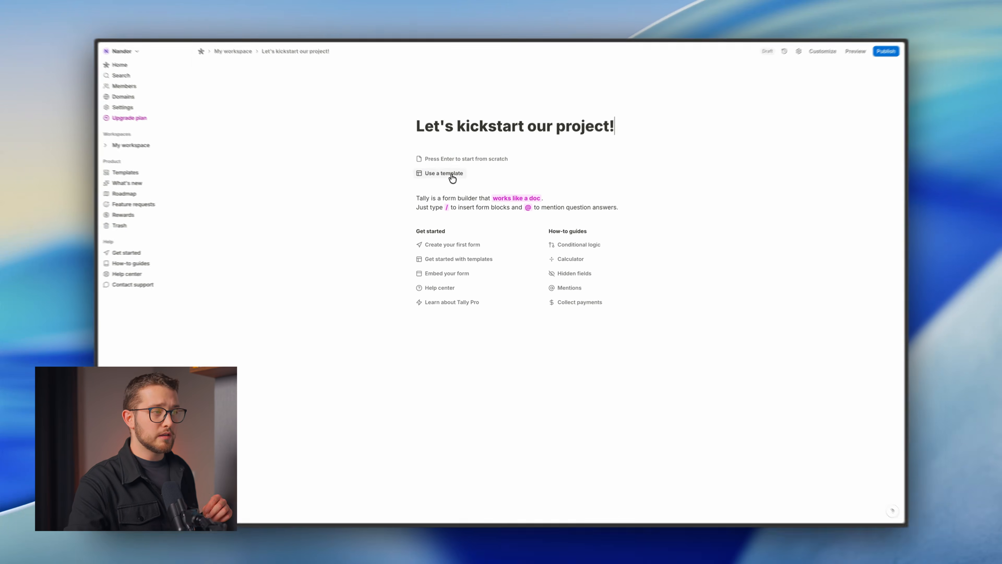
# Browse the template gallery, close it, and start the form from scratch.
pyautogui.click(450, 175)
pyautogui.scroll(-10, 513, 381)
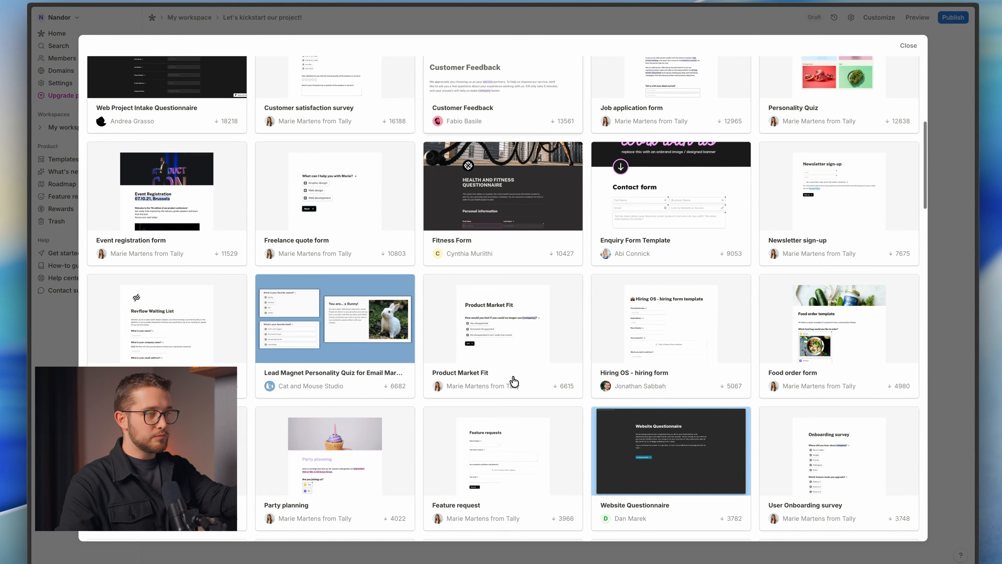
pyautogui.scroll(-5, 514, 381)
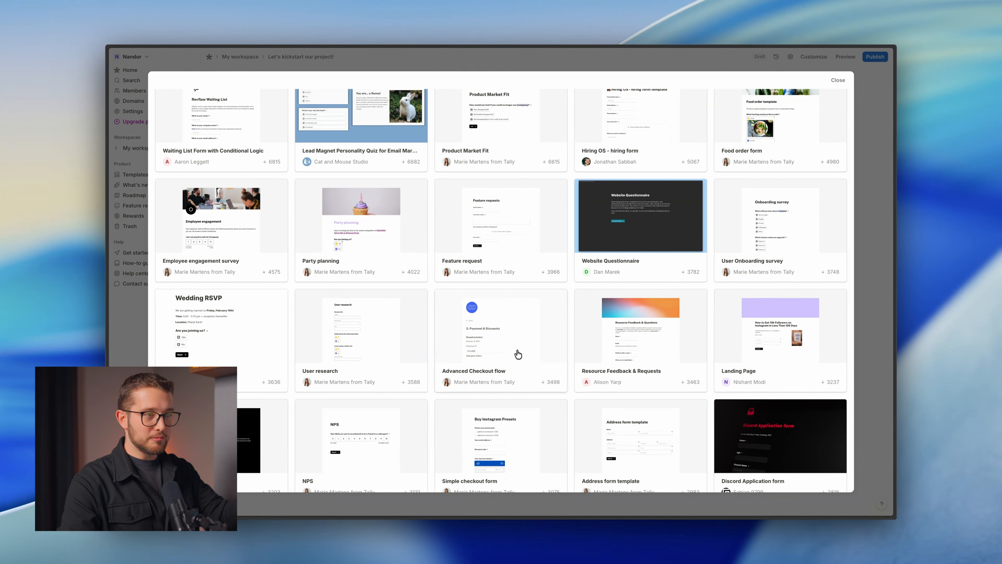
pyautogui.scroll(15, 532, 357)
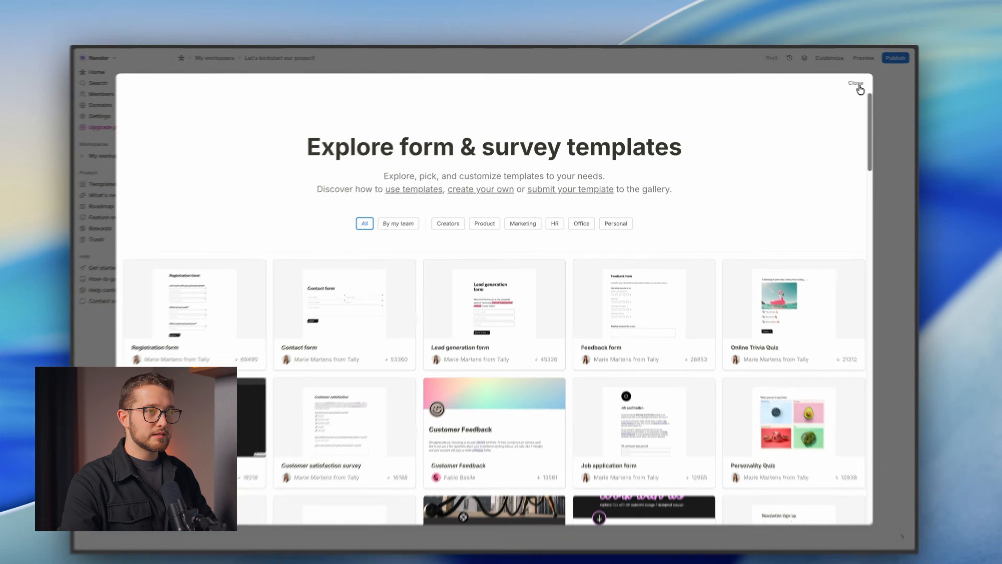
pyautogui.click(858, 85)
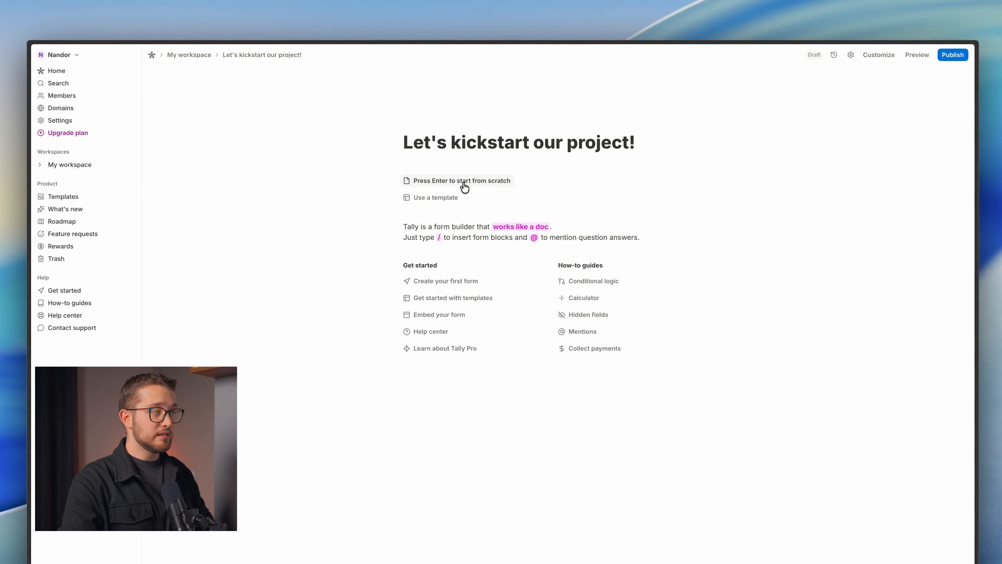
pyautogui.click(464, 186)
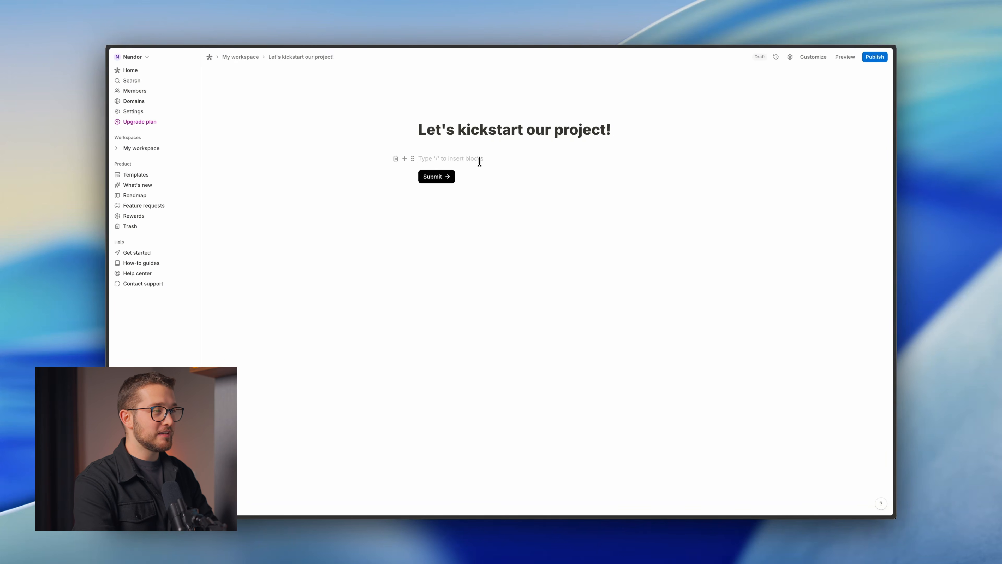
# Insert a short-answer question titled "What's your name?".
pyautogui.hotkey('ctrl', 'Tab')
pyautogui.hotkey('ctrl', 'Tab')
pyautogui.hotkey('ctrl', 'Tab')
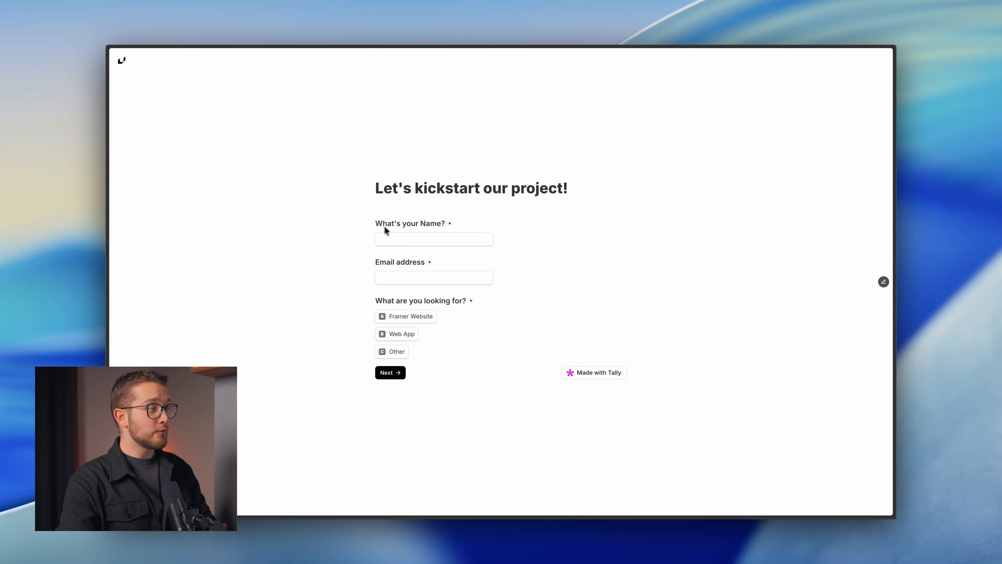
pyautogui.hotkey('ctrl', 'Tab')
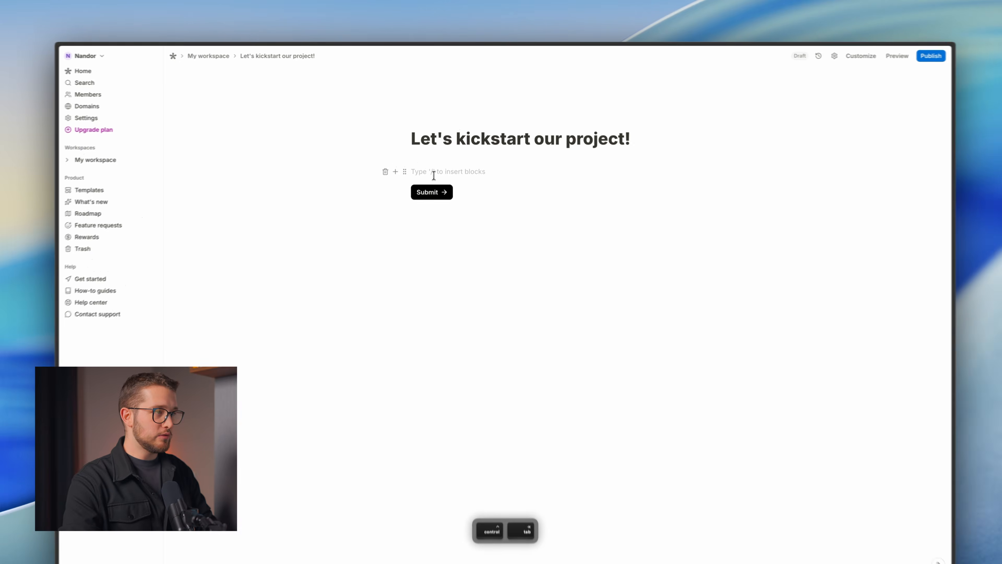
pyautogui.write('/')
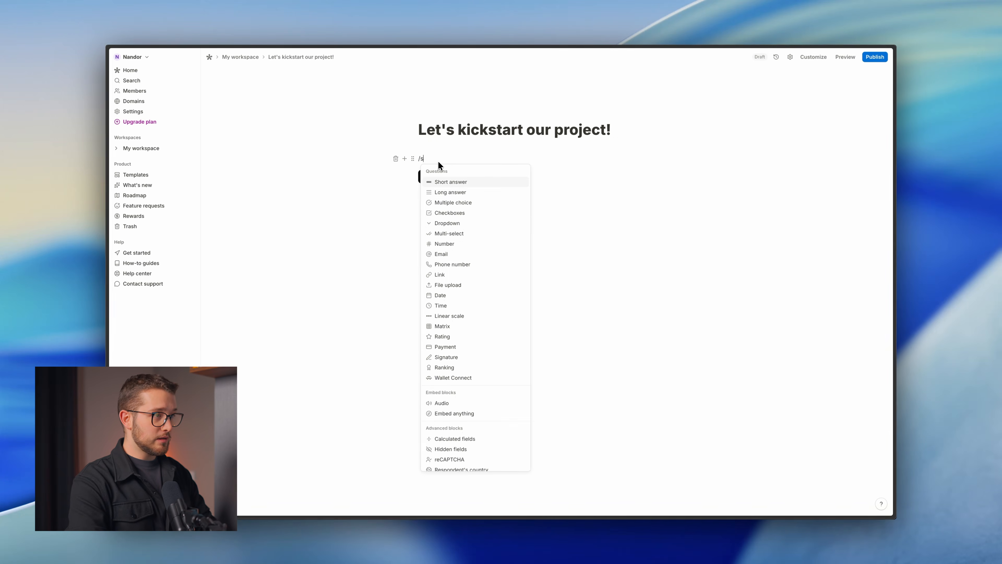
pyautogui.write('short')
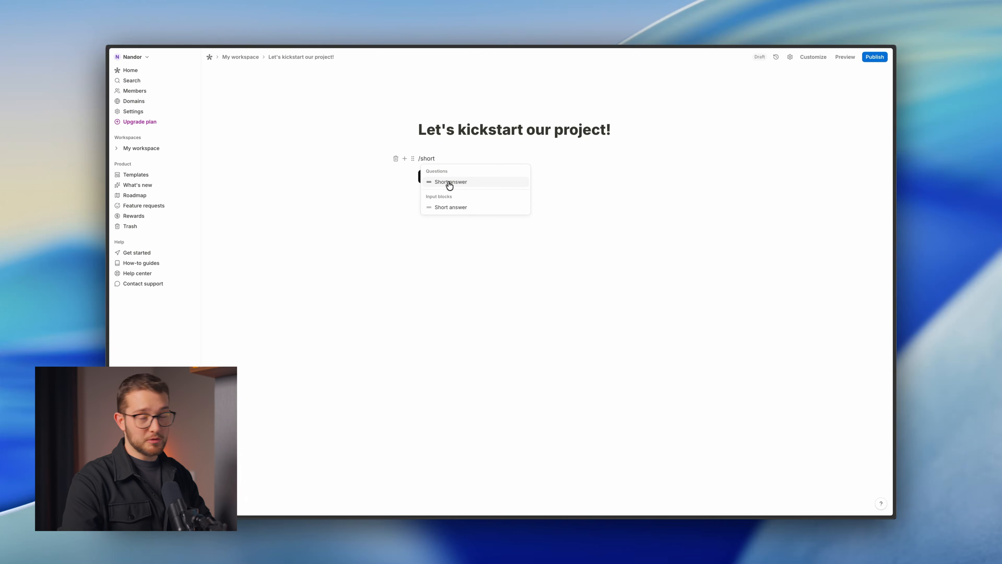
pyautogui.click(450, 182)
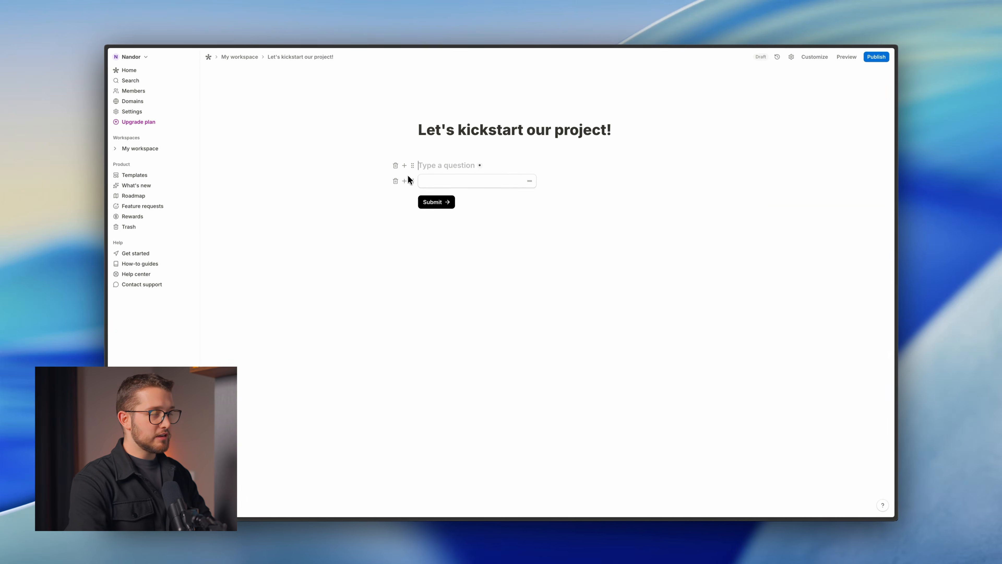
pyautogui.write("What's your name?")
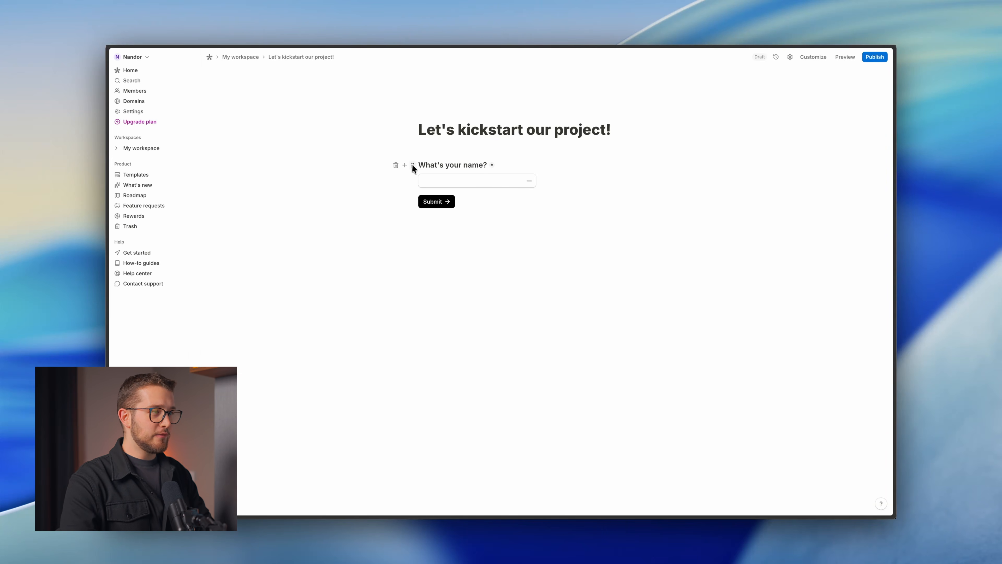
# Make the name question required and leave an empty block below it.
pyautogui.click(412, 166)
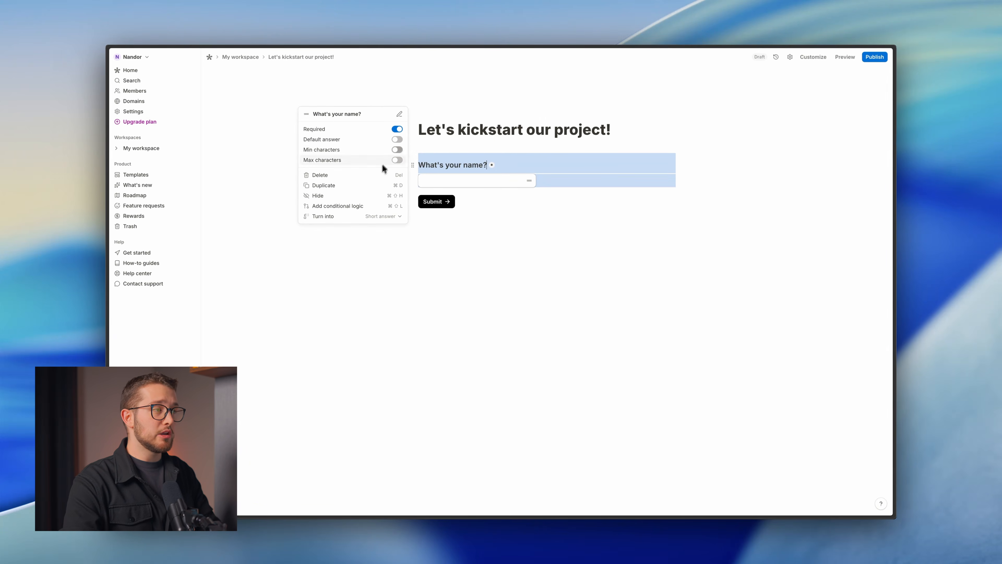
pyautogui.click(450, 156)
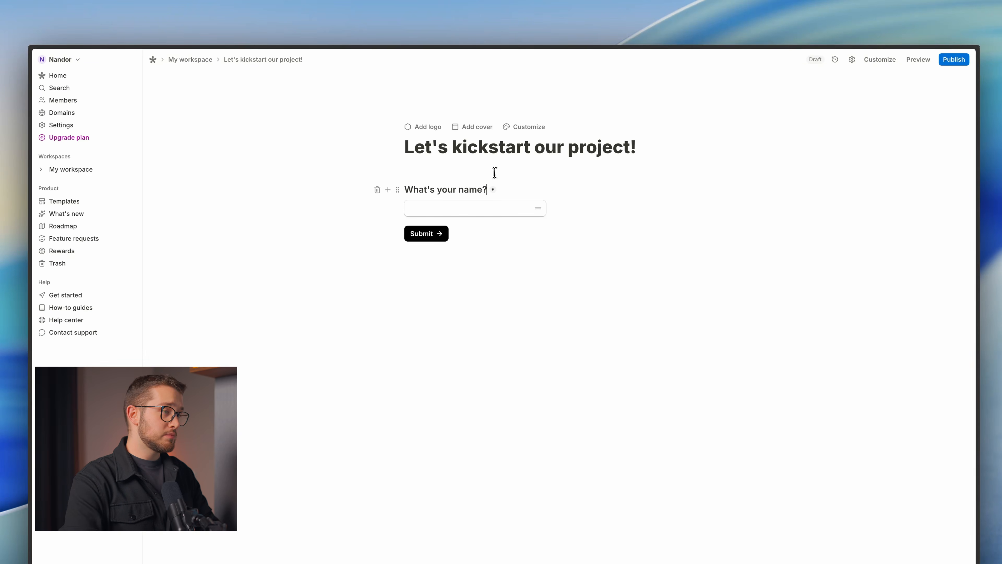
pyautogui.press('Return')
pyautogui.press('Return')
pyautogui.press('BackSpace')
pyautogui.press('BackSpace')
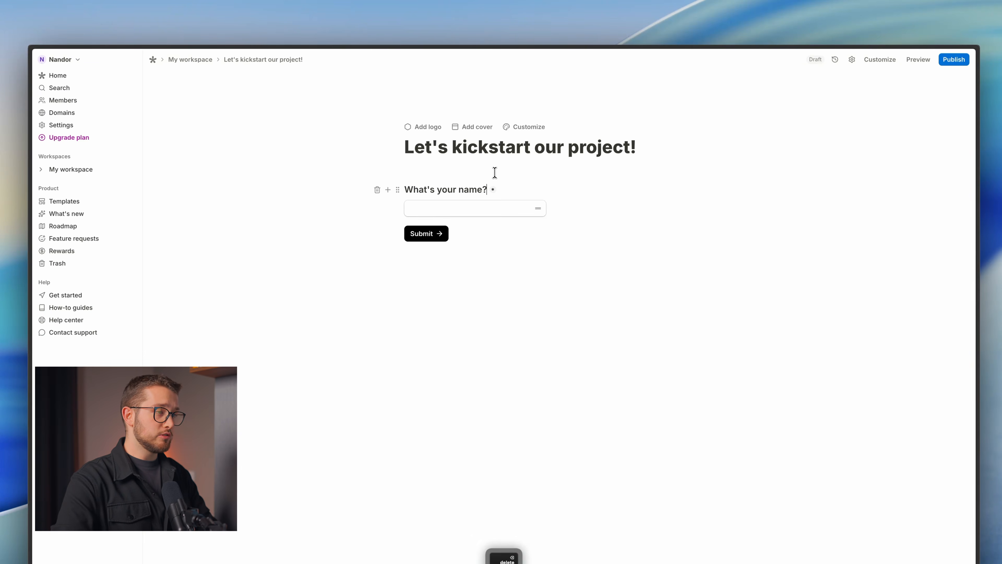
pyautogui.press('Return')
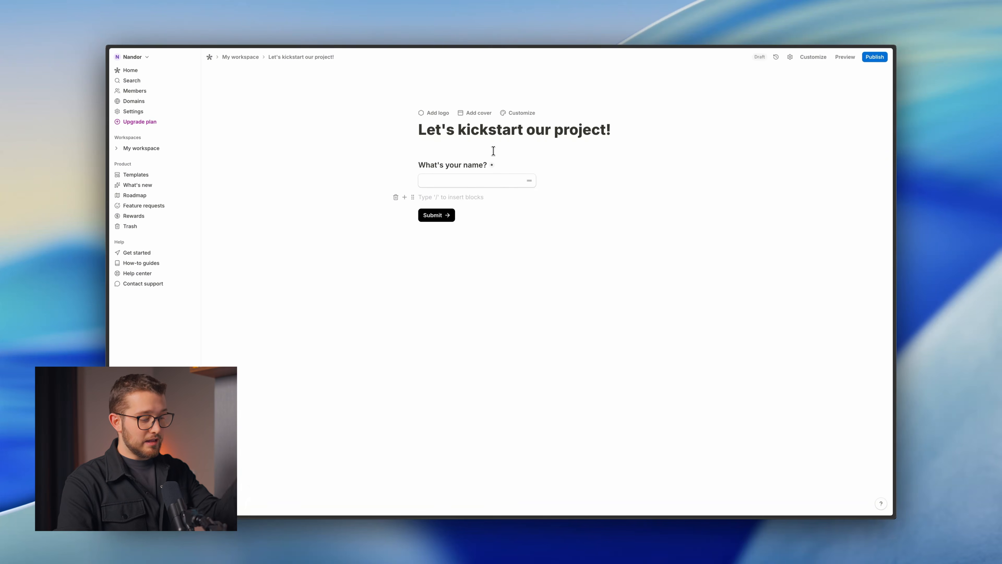
# Insert an Email block titled 'Email address' under the name question and start a new block below.
pyautogui.write('/')
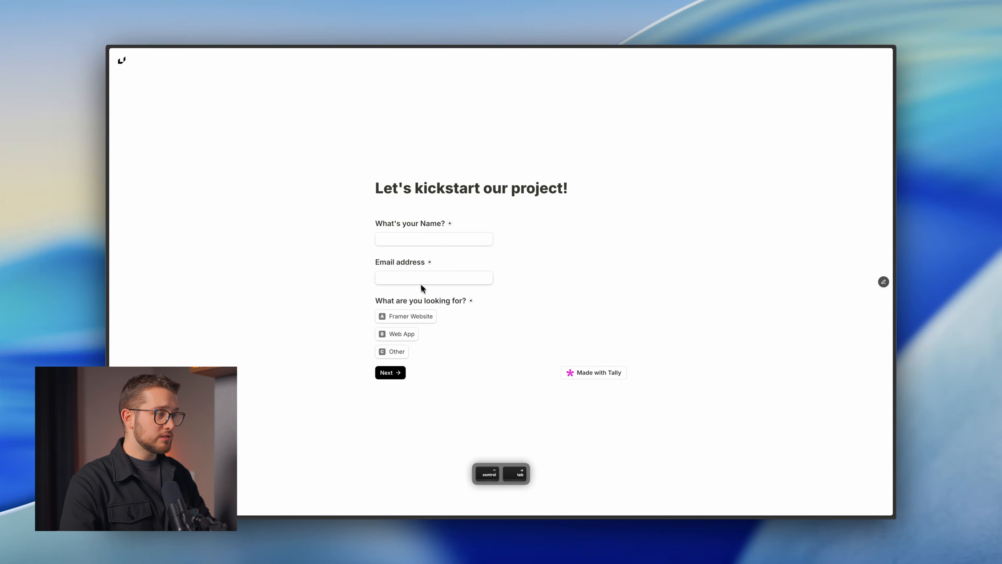
pyautogui.hotkey('ctrl', 'Tab')
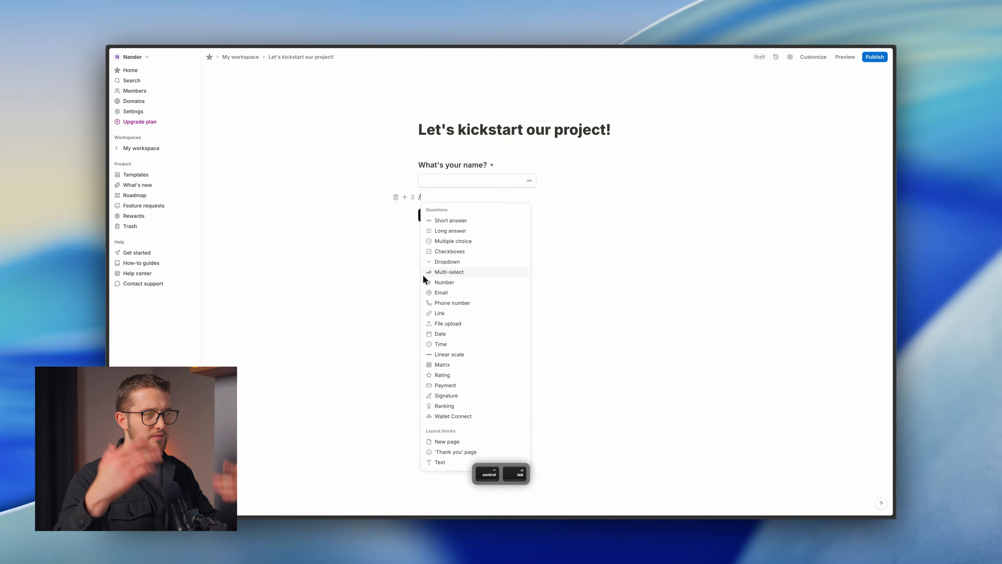
pyautogui.write('em')
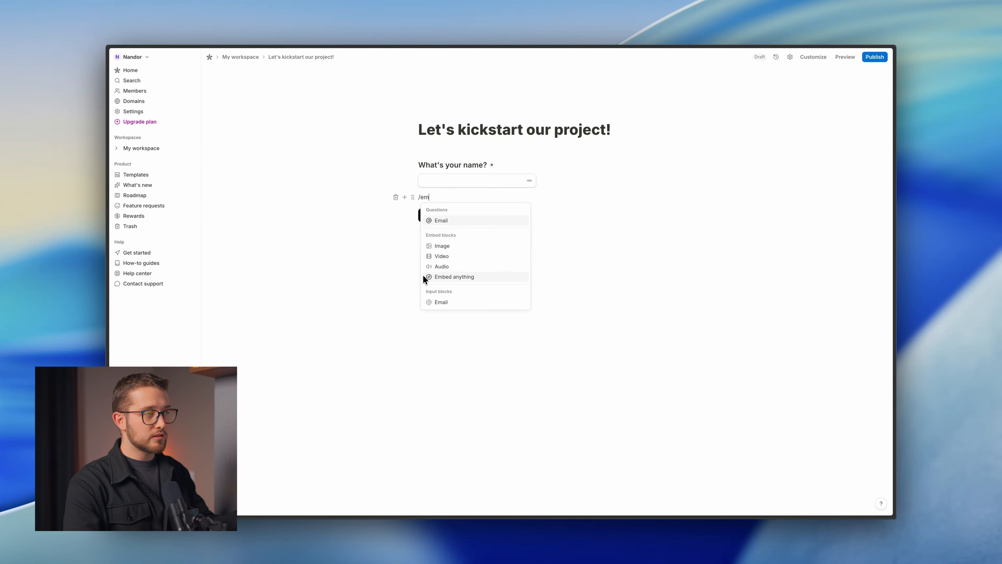
pyautogui.click(445, 222)
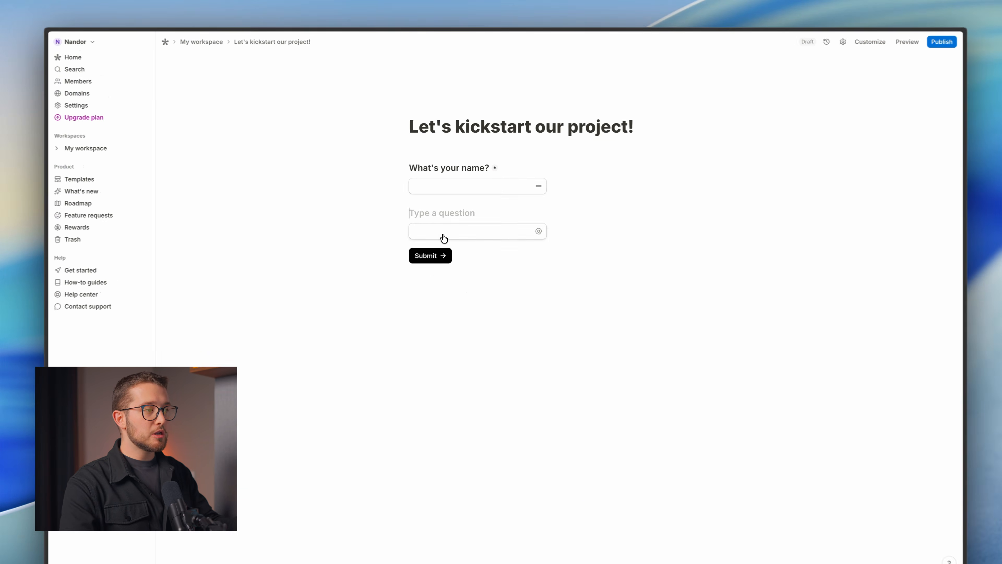
pyautogui.write('Email')
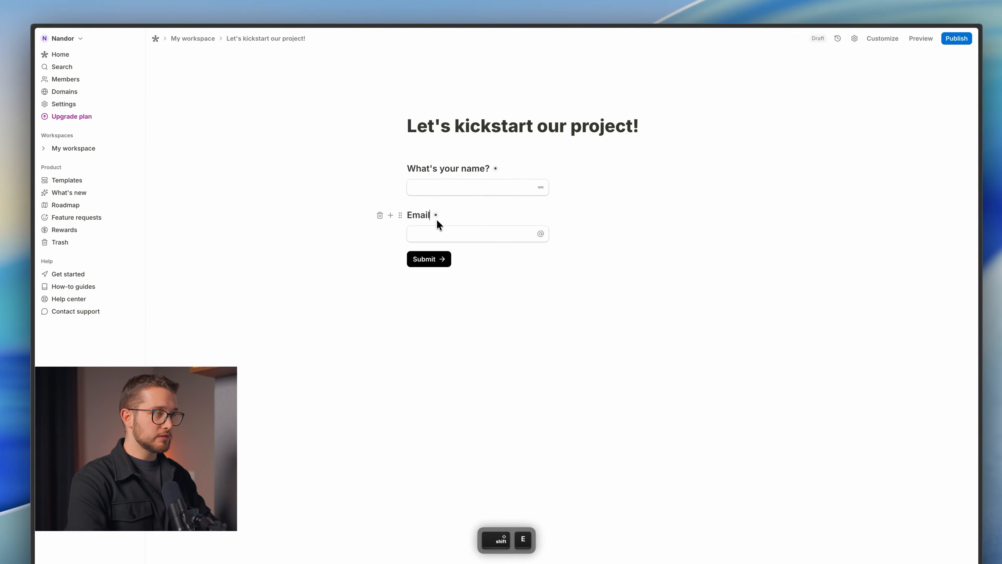
pyautogui.write(' address')
pyautogui.press('Down')
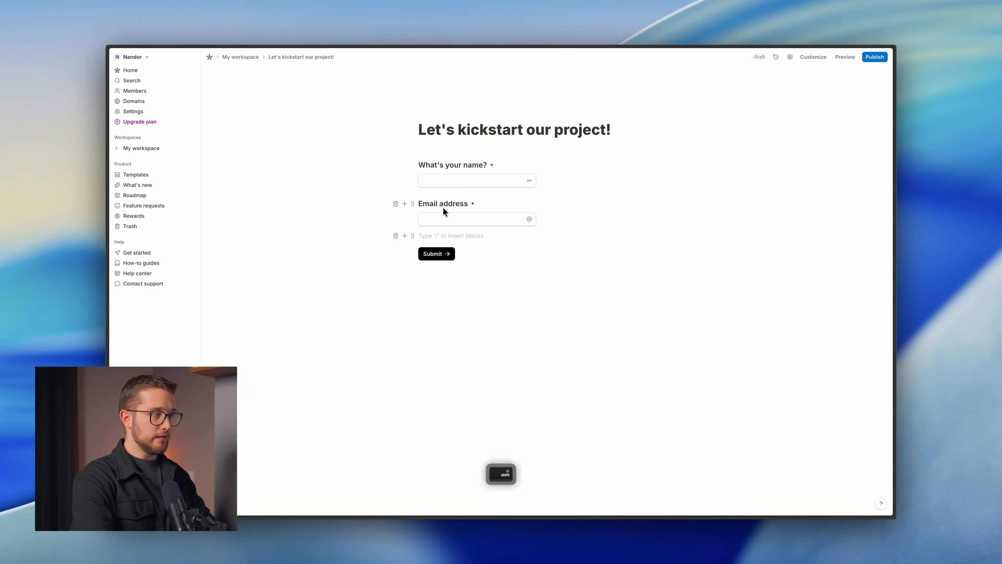
pyautogui.press('super+Tab')
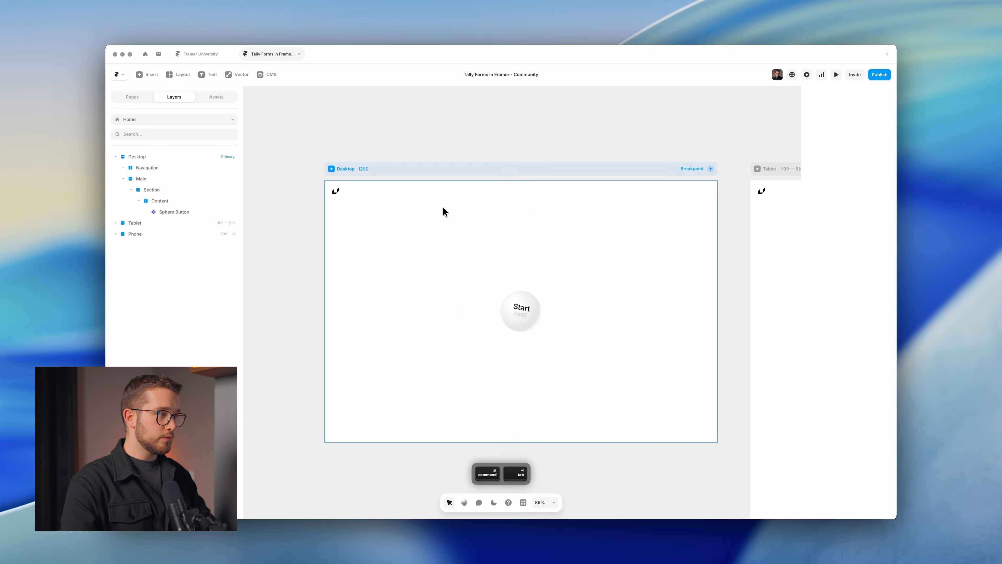
pyautogui.hotkey('ctrl', 'Tab')
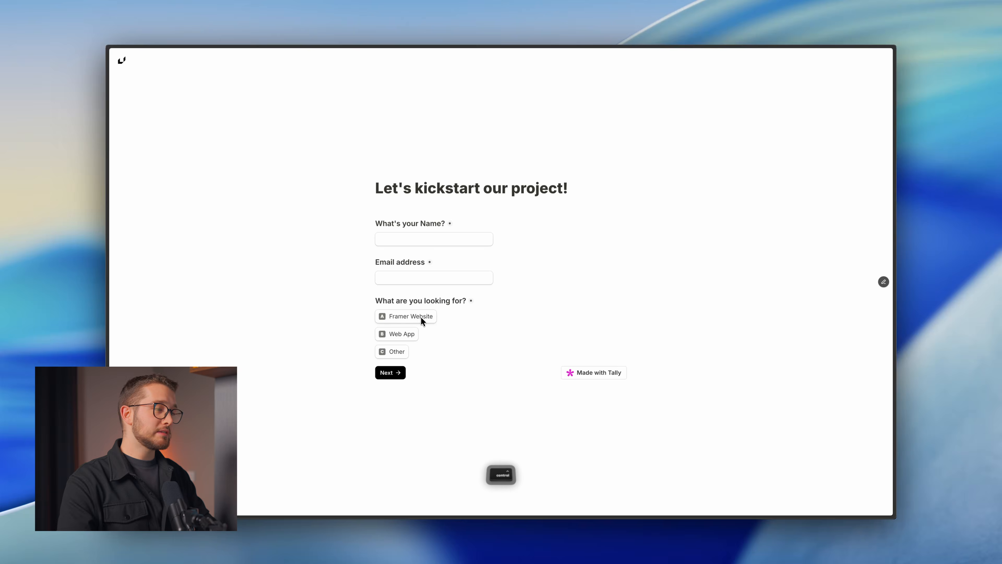
pyautogui.press('super+Tab')
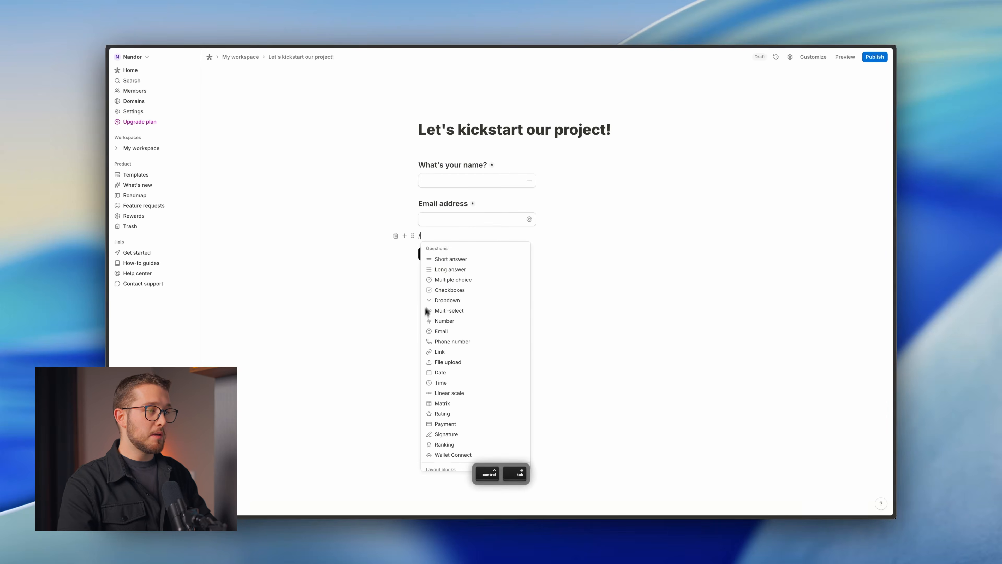
# Insert a multiple-choice question titled 'What are you looking for?'.
pyautogui.click(450, 238)
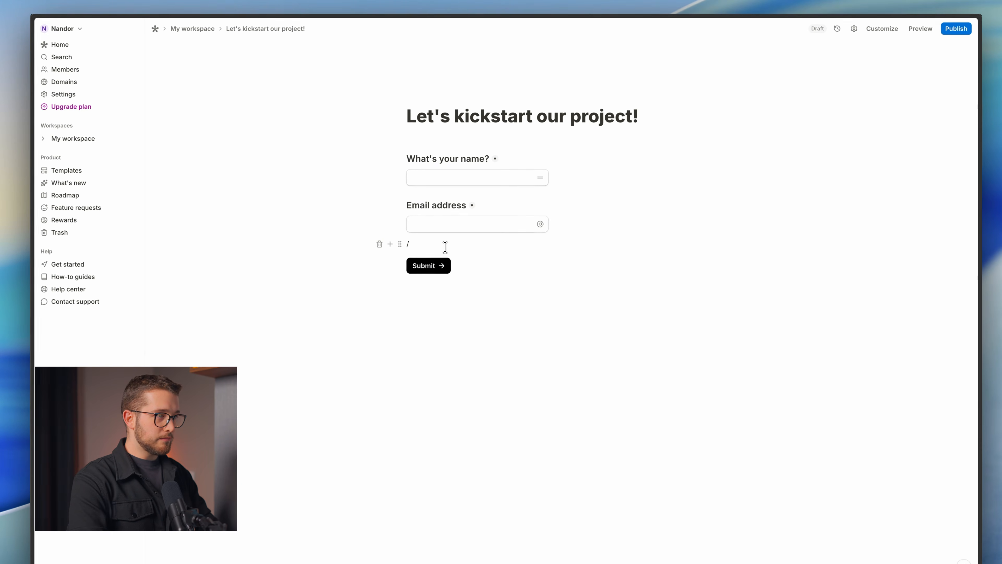
pyautogui.press('BackSpace')
pyautogui.write('/m')
pyautogui.write('il')
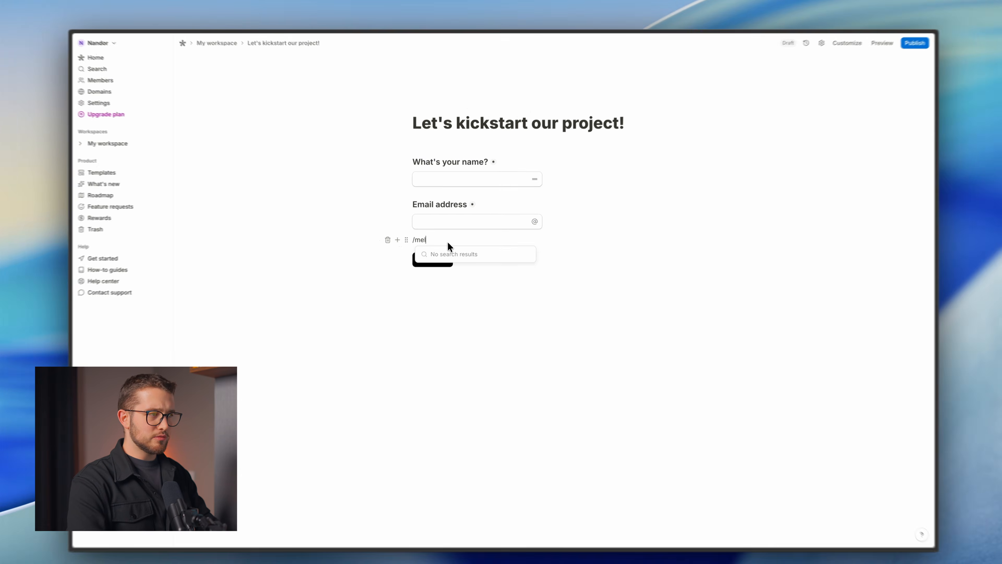
pyautogui.press('BackSpace')
pyautogui.press('BackSpace')
pyautogui.write('il')
pyautogui.press('BackSpace')
pyautogui.press('BackSpace')
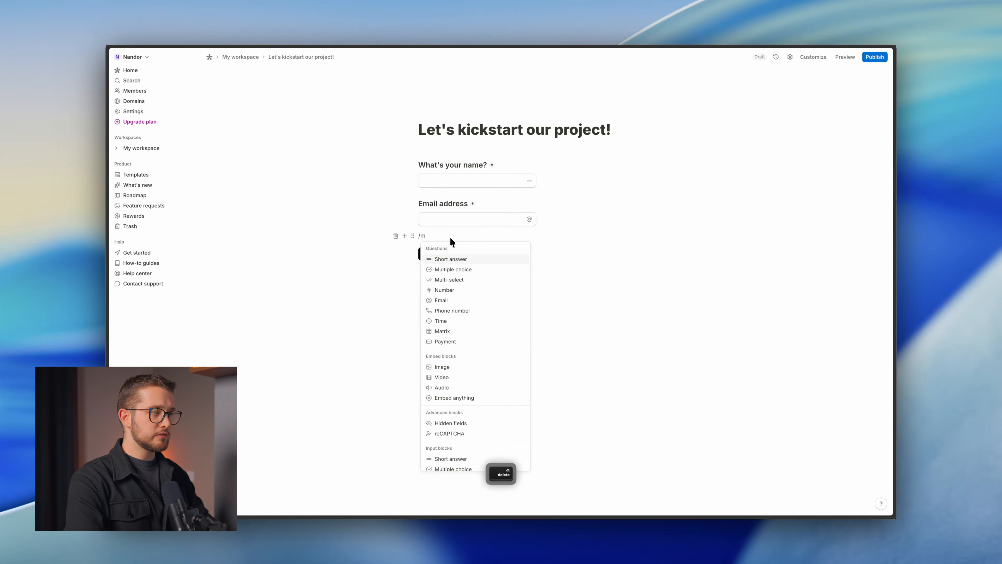
pyautogui.press('Down')
pyautogui.press('Return')
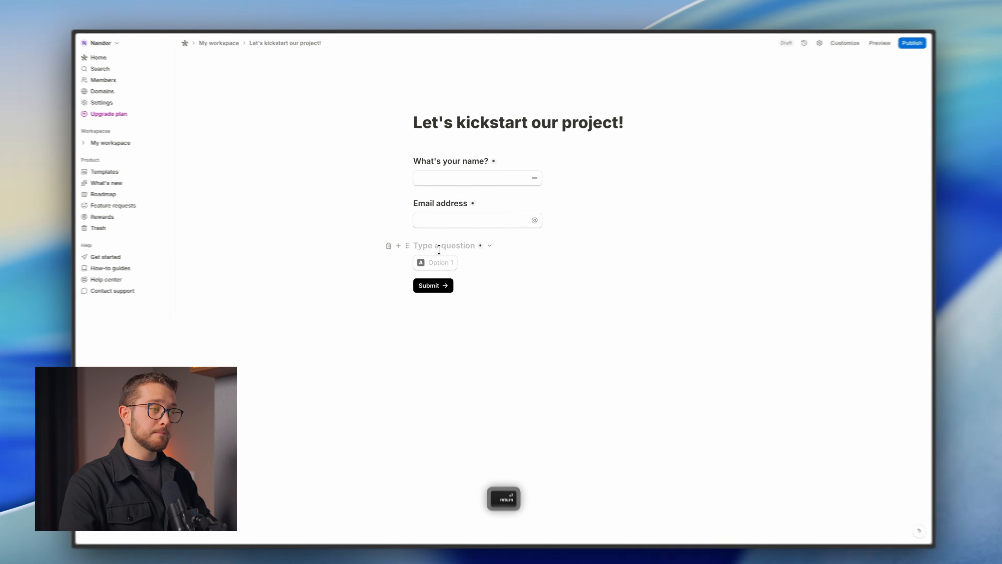
pyautogui.hotkey('ctrl', 'Tab')
pyautogui.hotkey('ctrl', 'Tab')
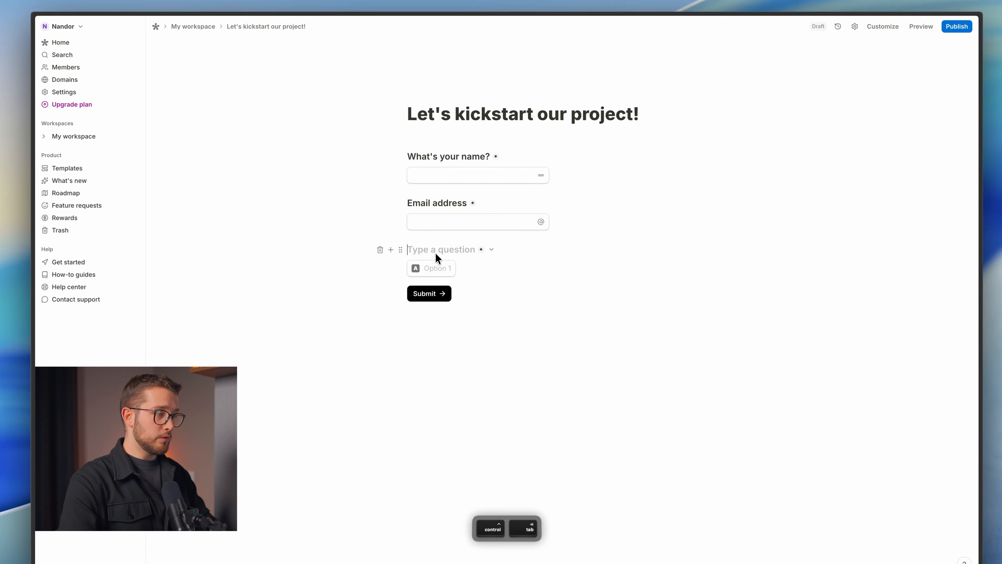
pyautogui.write('What are y')
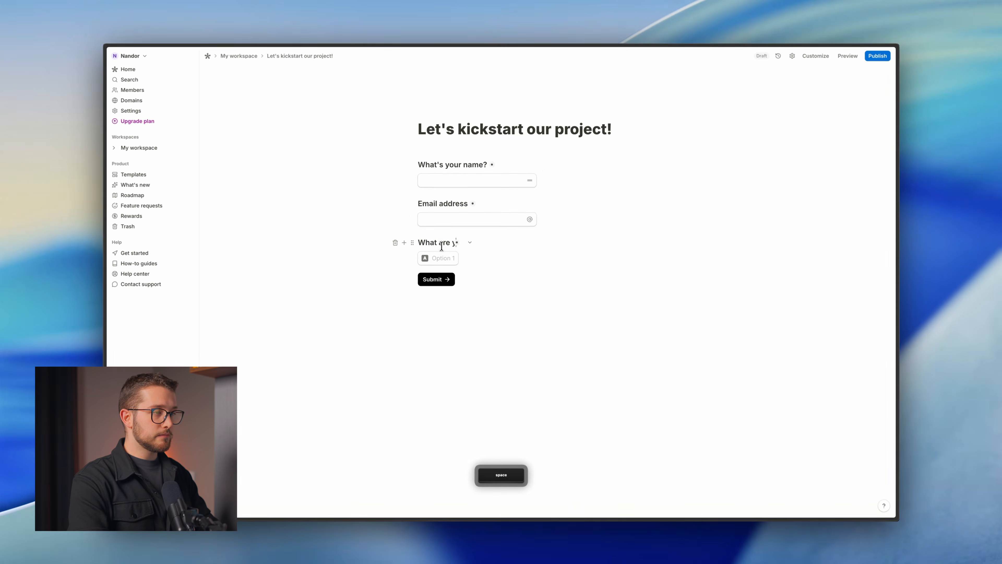
pyautogui.write('ou looking for?')
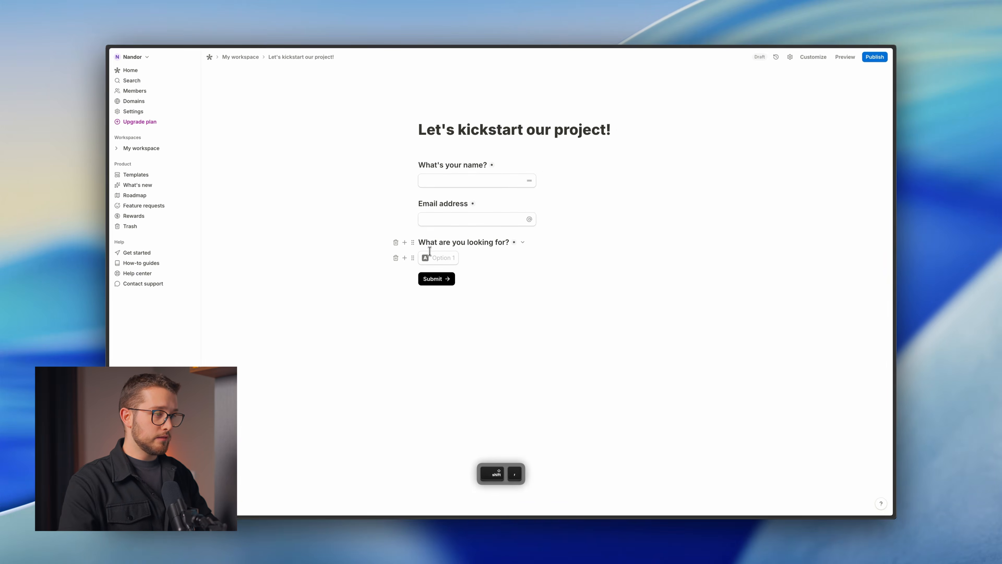
# Fill in the answer choices Framer Website, Web App and Other, then move to a new block.
pyautogui.click(432, 258)
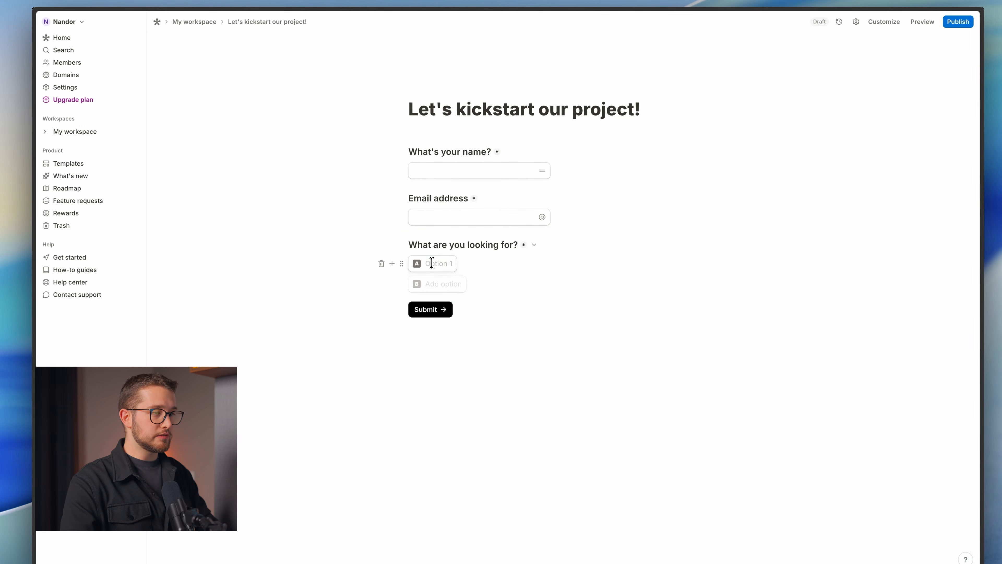
pyautogui.hotkey('ctrl', 'Tab')
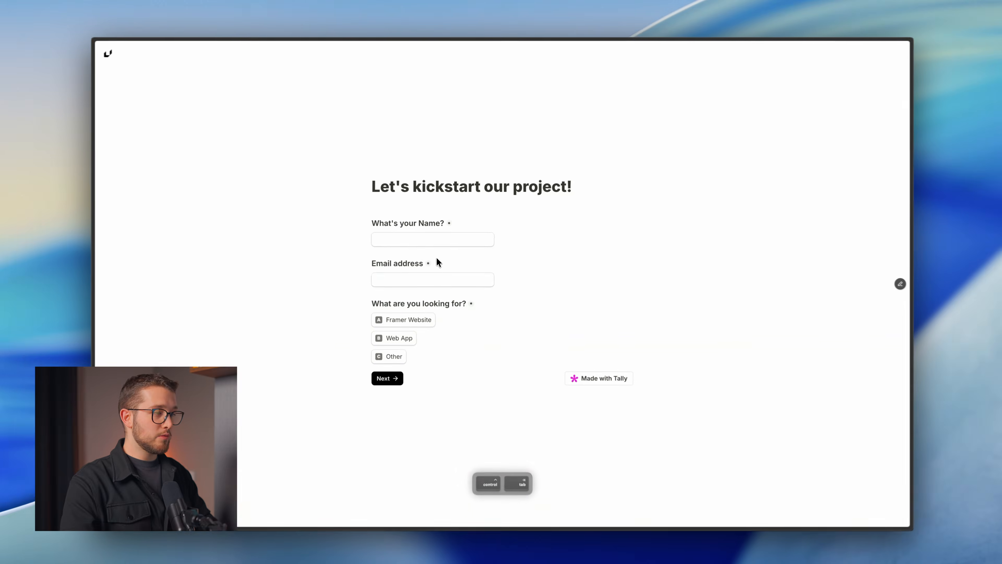
pyautogui.hotkey('ctrl', 'Tab')
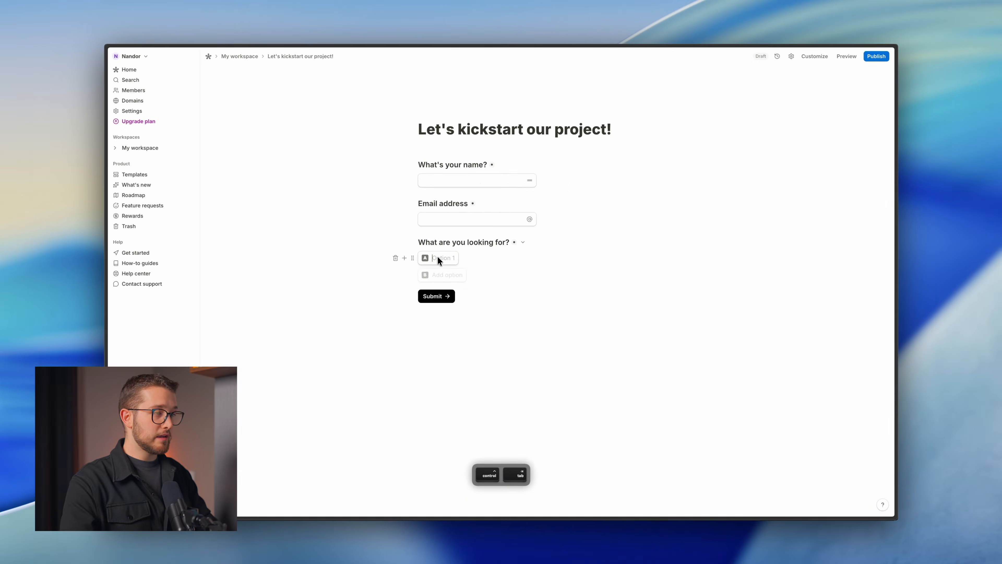
pyautogui.write('Web App')
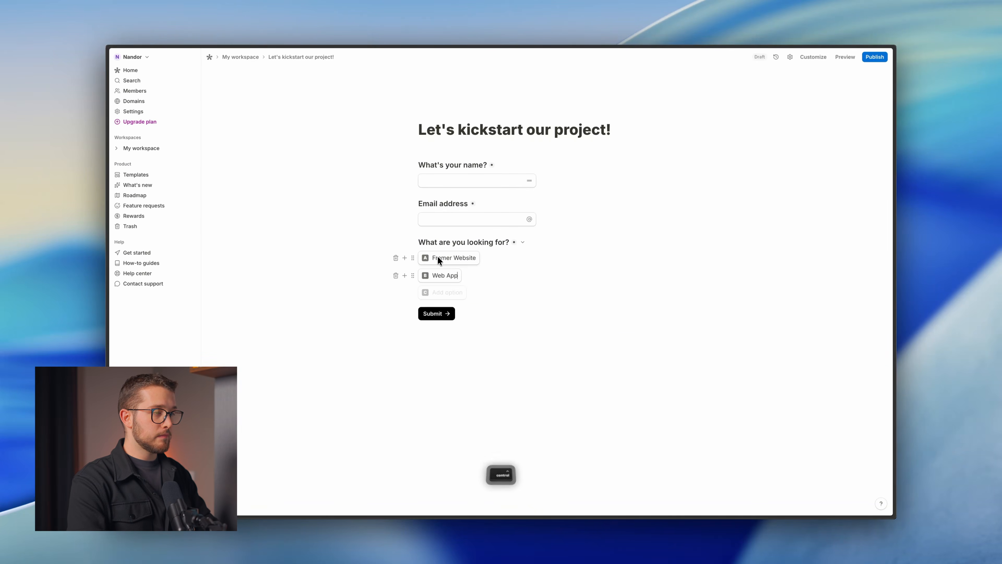
pyautogui.hotkey('ctrl', 'Tab')
pyautogui.hotkey('ctrl', 'Tab')
pyautogui.press('Return')
pyautogui.write('Othe')
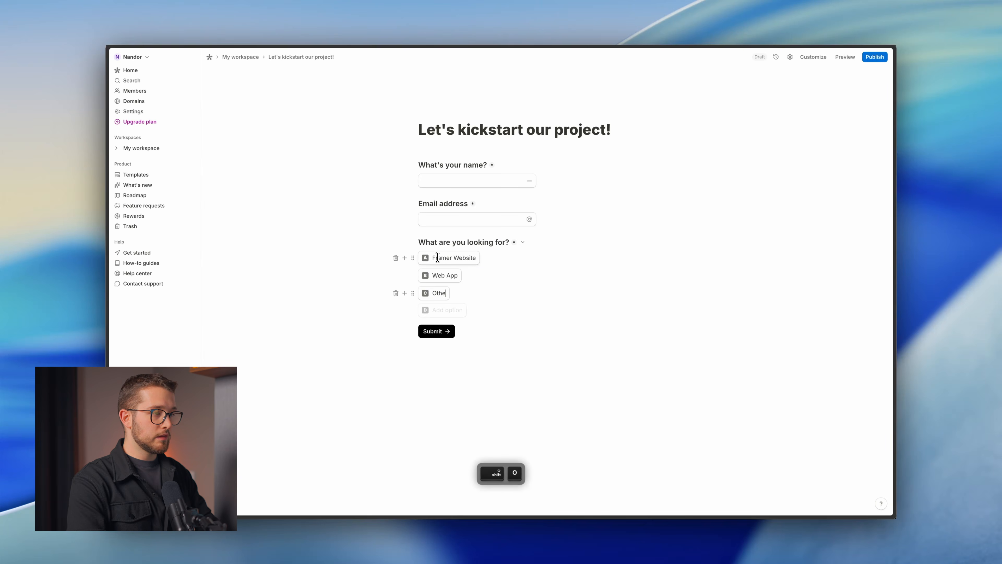
pyautogui.write('r')
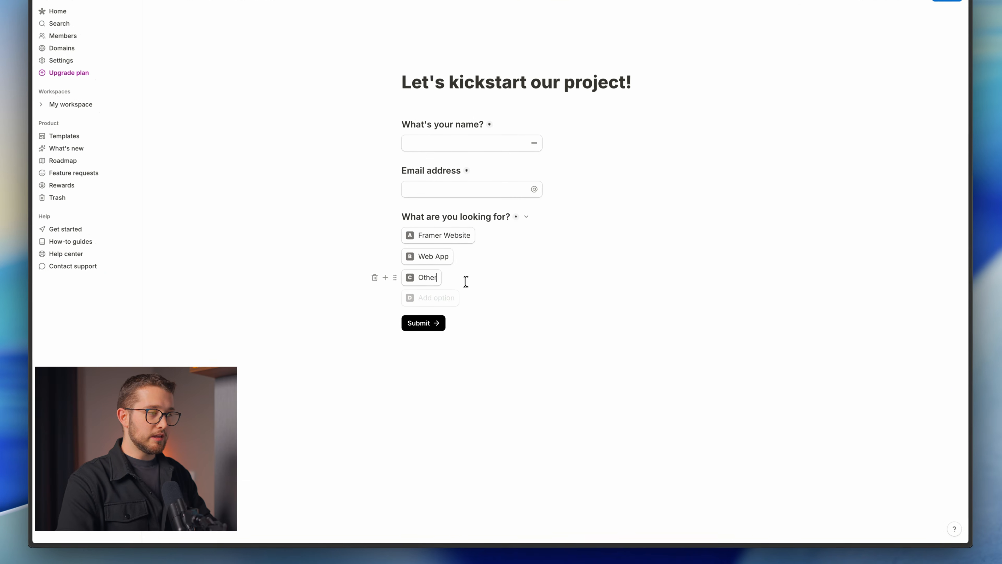
pyautogui.press('Down')
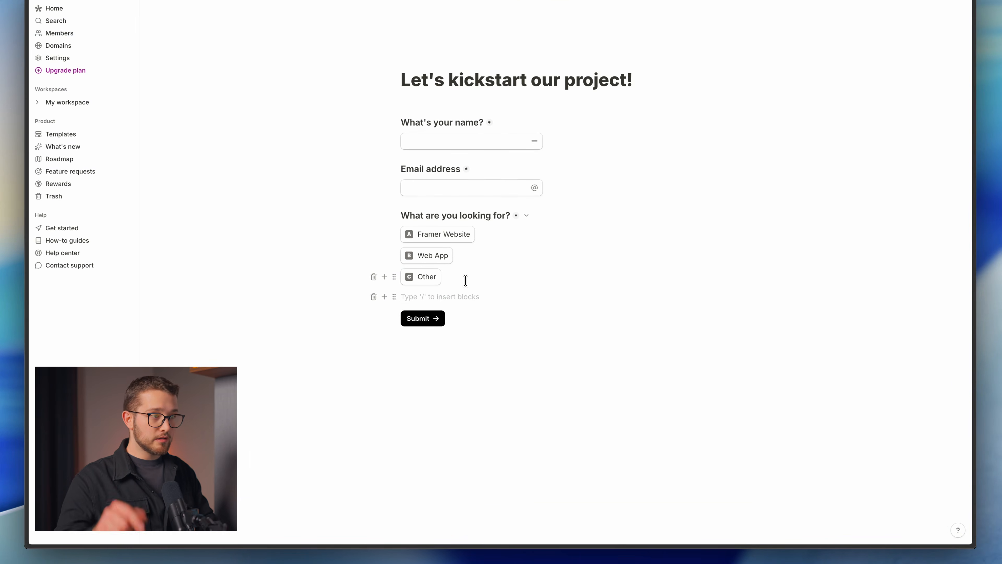
pyautogui.hotkey('ctrl', 'p')
pyautogui.click(378, 375)
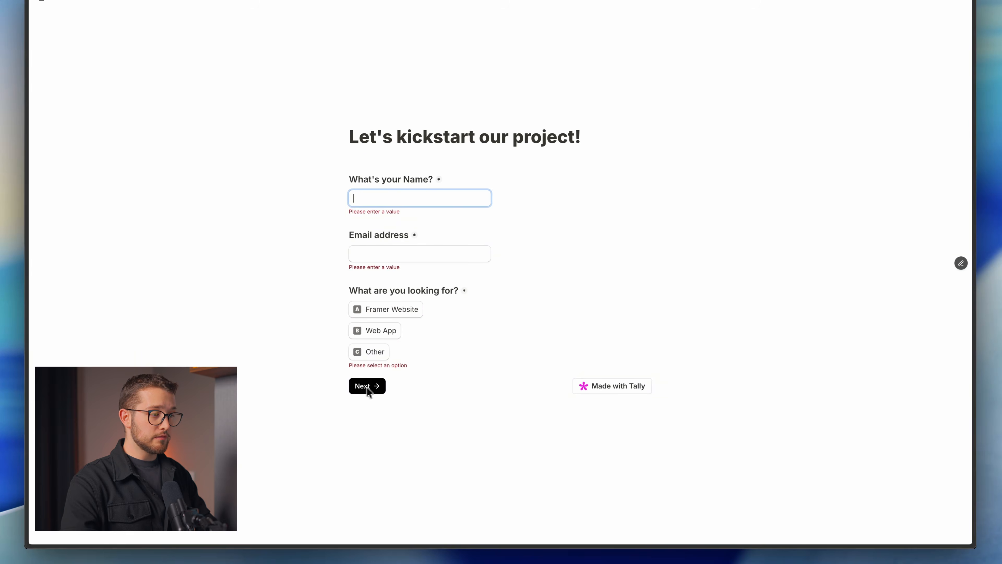
pyautogui.click(385, 310)
pyautogui.click(398, 254)
pyautogui.write('asd')
pyautogui.click(398, 198)
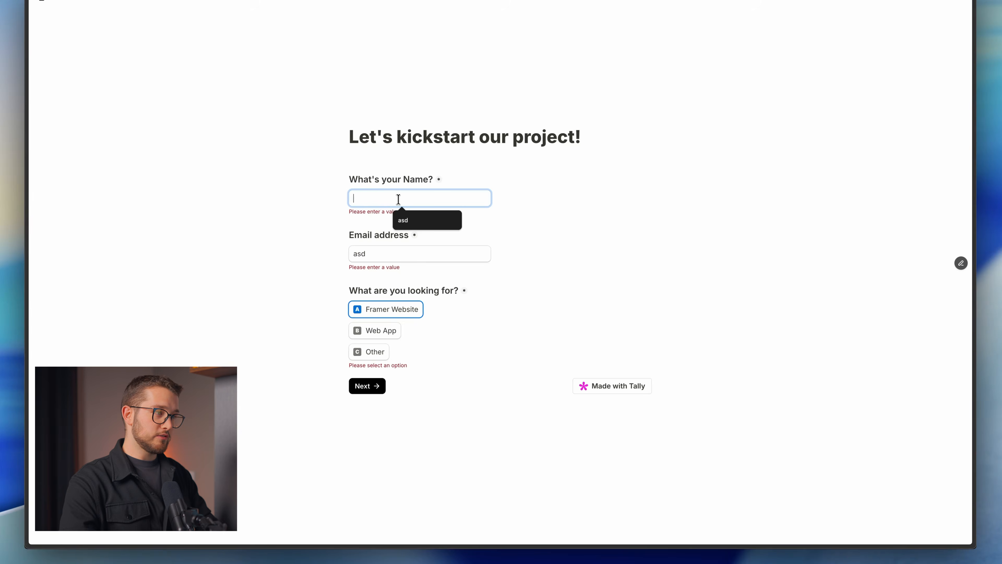
pyautogui.write('asd')
pyautogui.click(368, 387)
pyautogui.write('@g')
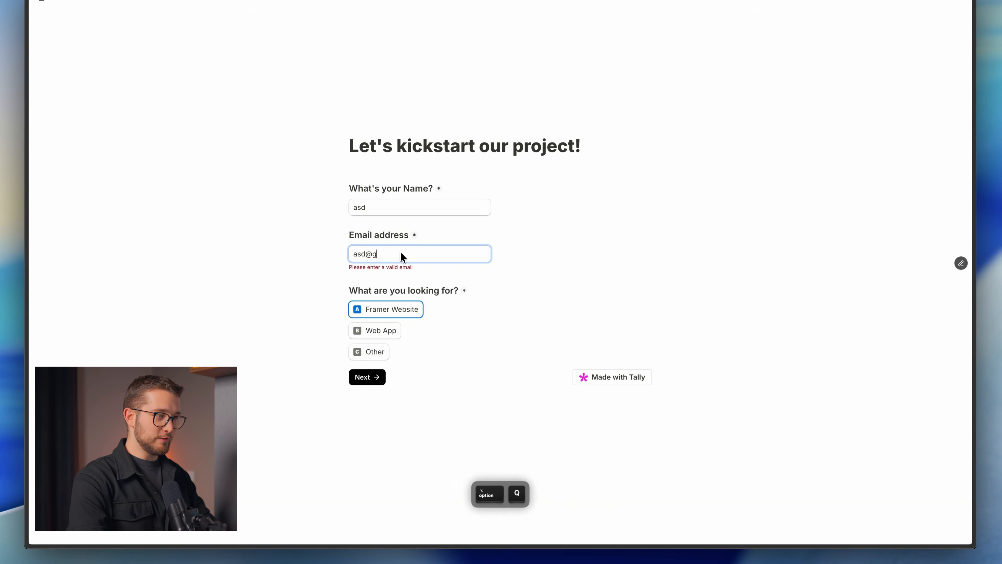
pyautogui.write('mail.com')
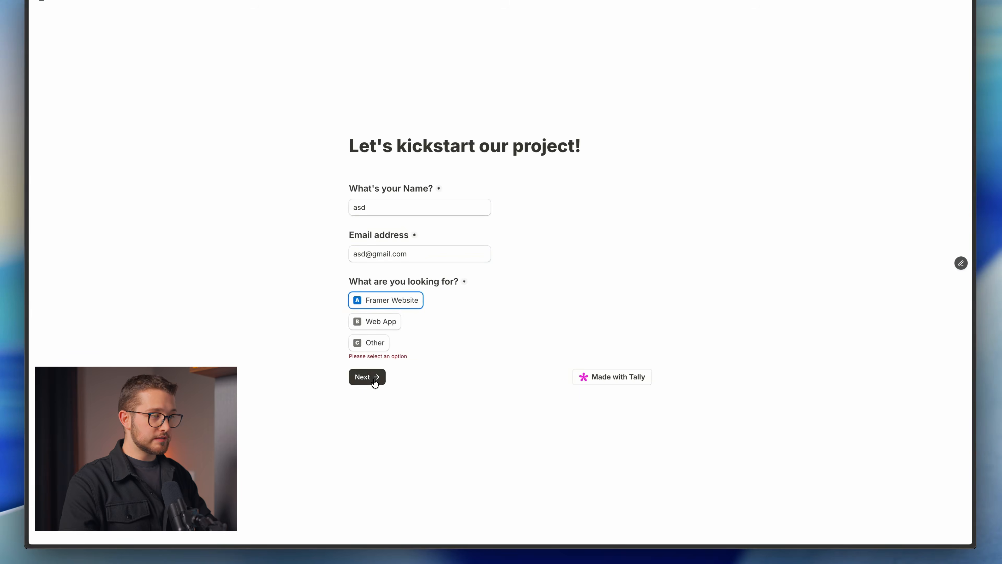
pyautogui.click(373, 377)
pyautogui.press('shift+super+4')
pyautogui.moveTo(347, 236); pyautogui.dragTo(657, 279)
pyautogui.press('Escape')
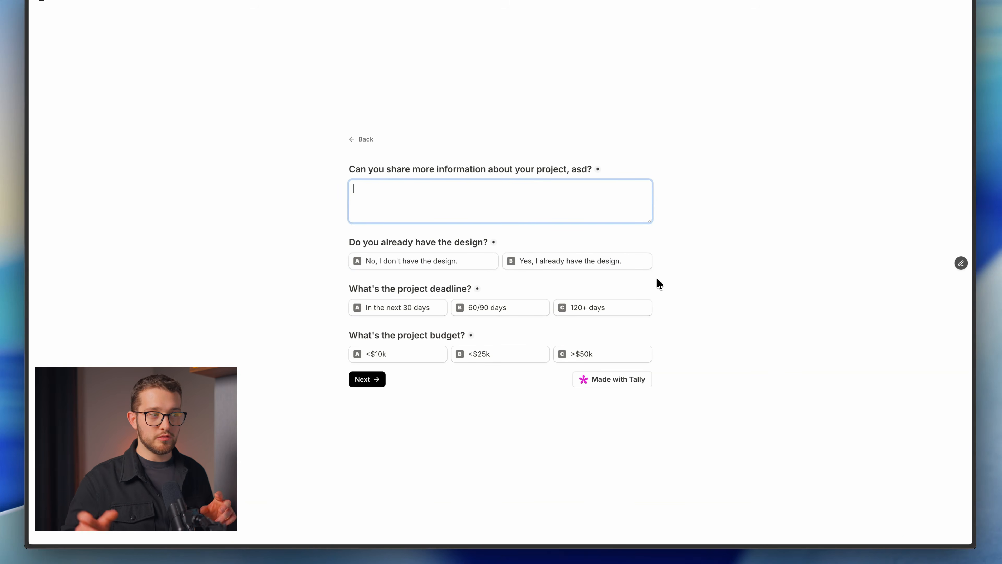
pyautogui.click(362, 139)
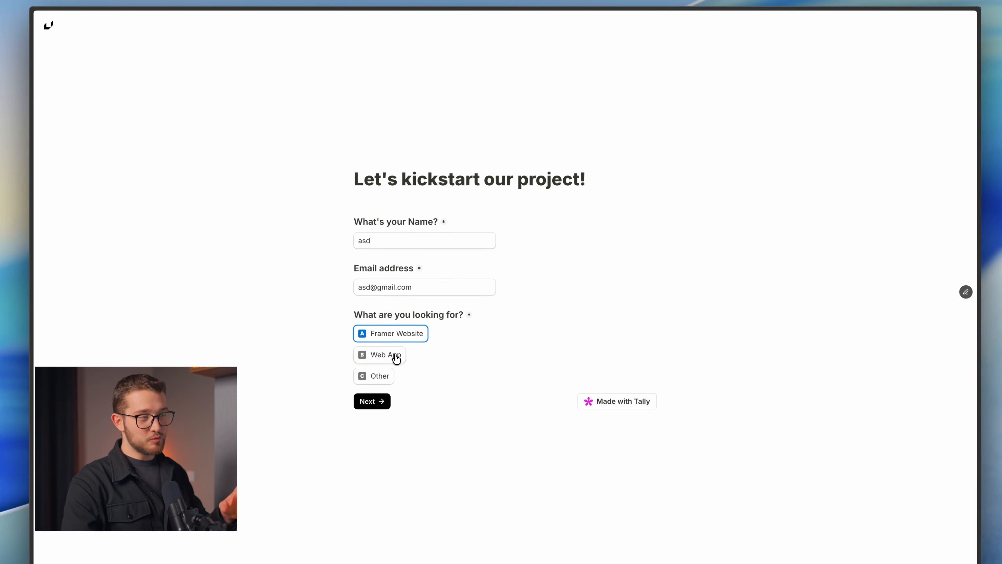
pyautogui.click(396, 356)
pyautogui.click(381, 400)
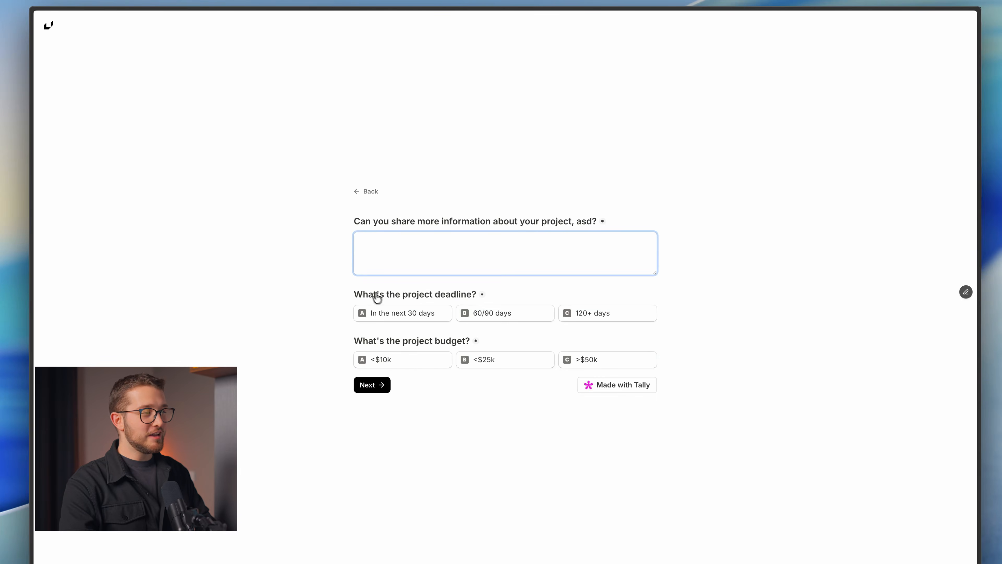
pyautogui.click(370, 192)
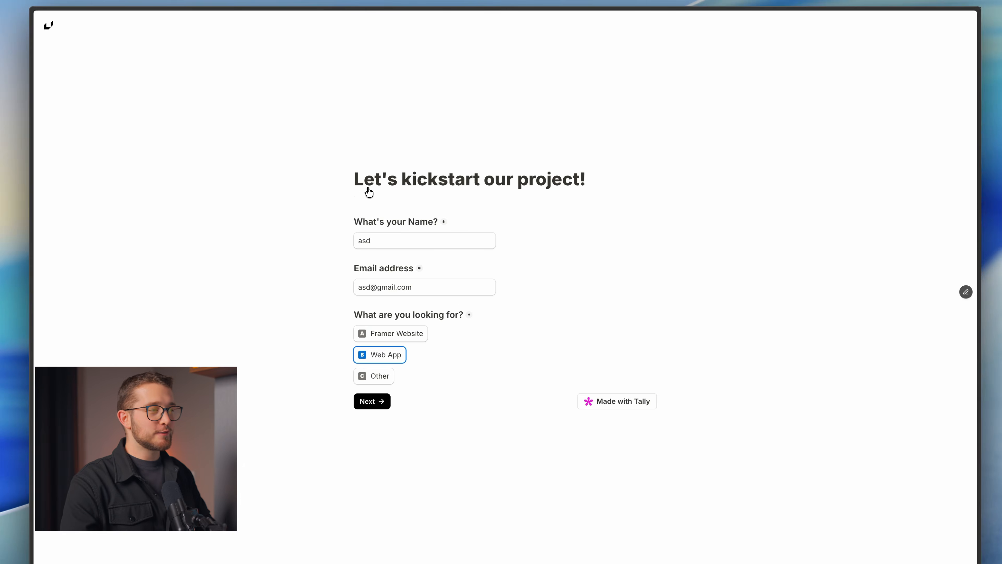
pyautogui.hotkey('ctrl', 'Tab')
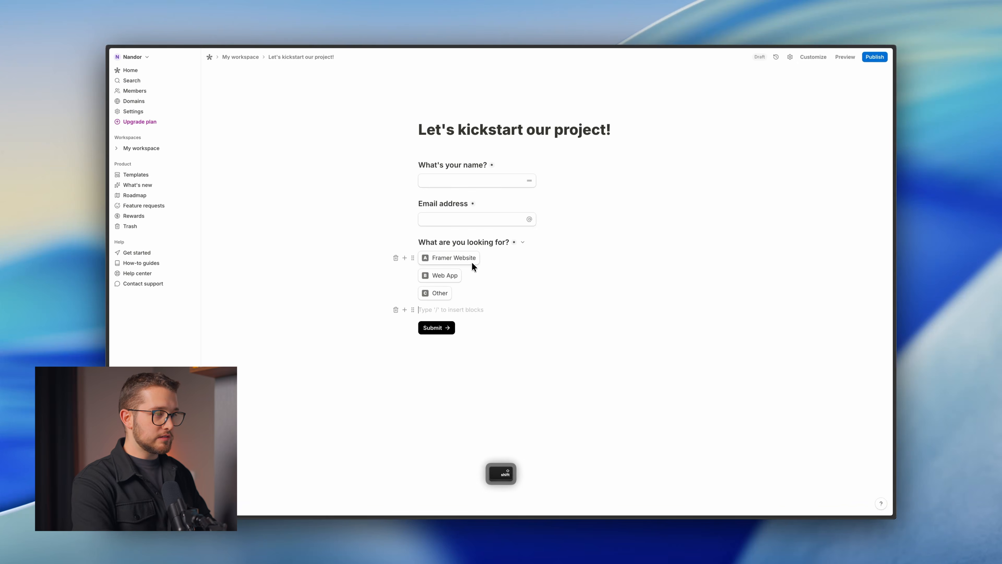
# Insert a page break and name the new second page 'Project details'.
pyautogui.write('/page')
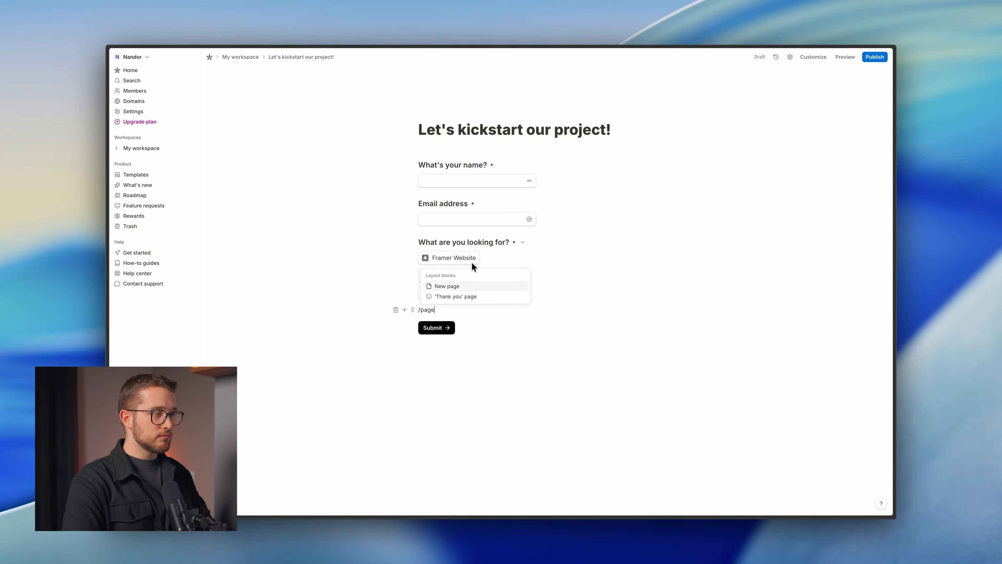
pyautogui.click(447, 285)
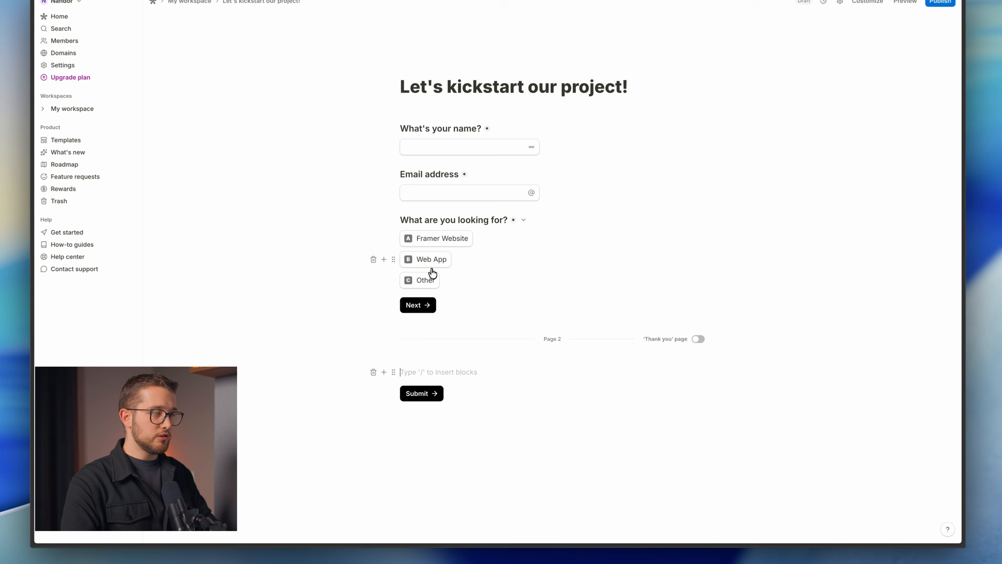
pyautogui.click(553, 339)
pyautogui.write('Pro')
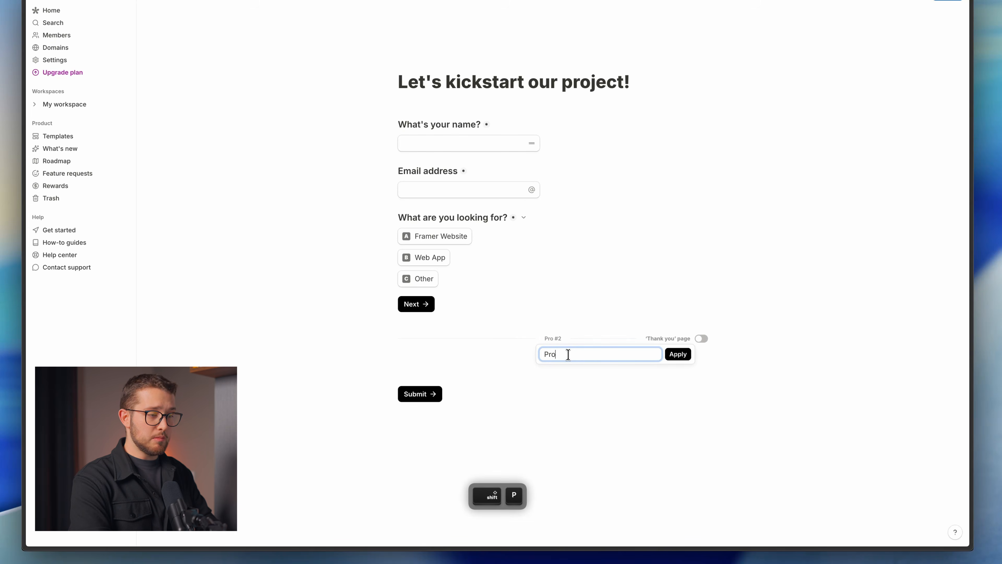
pyautogui.write('ject details')
pyautogui.press('Return')
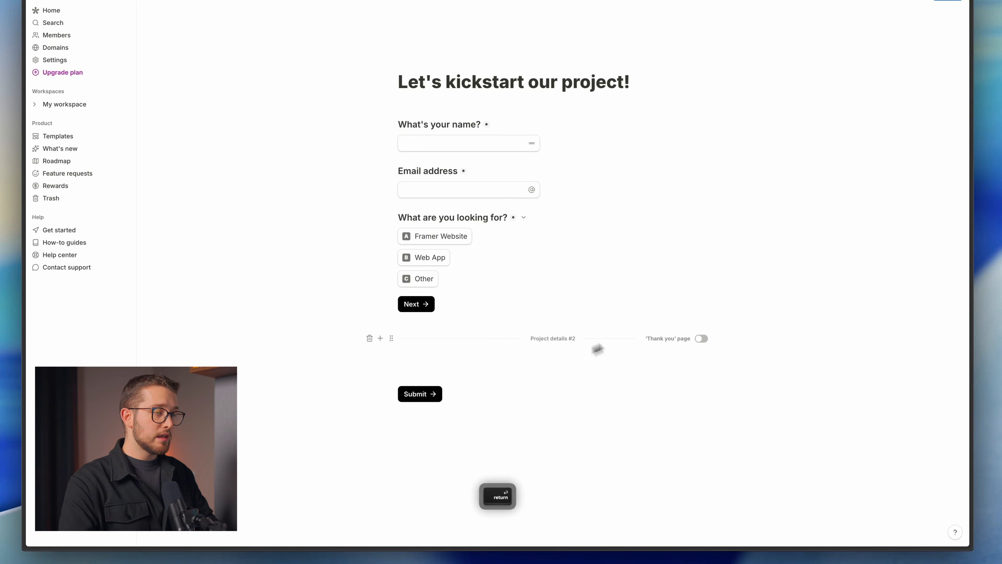
# Add a long-answer question block on page two, then return to the form preview.
pyautogui.click(498, 362)
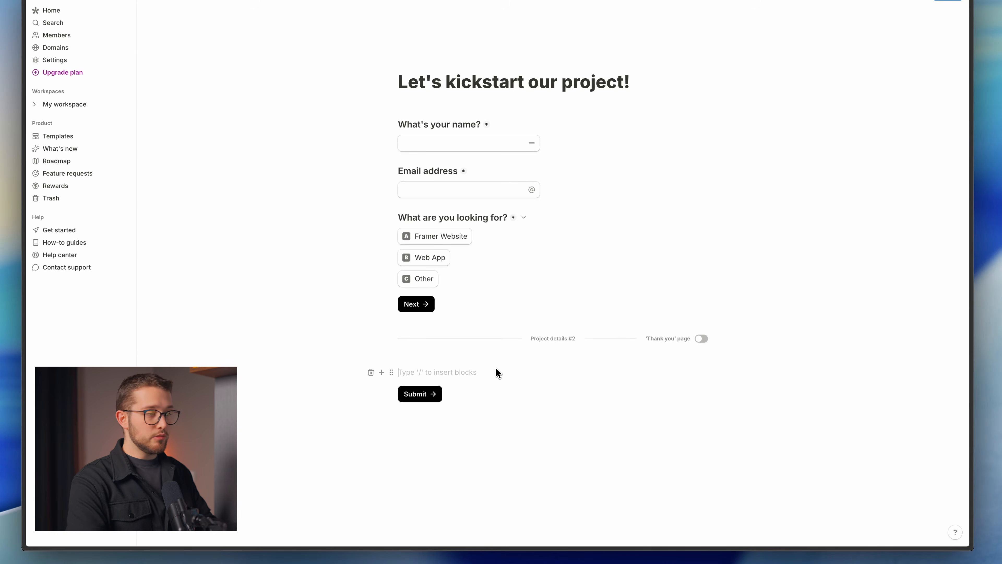
pyautogui.write('/sh')
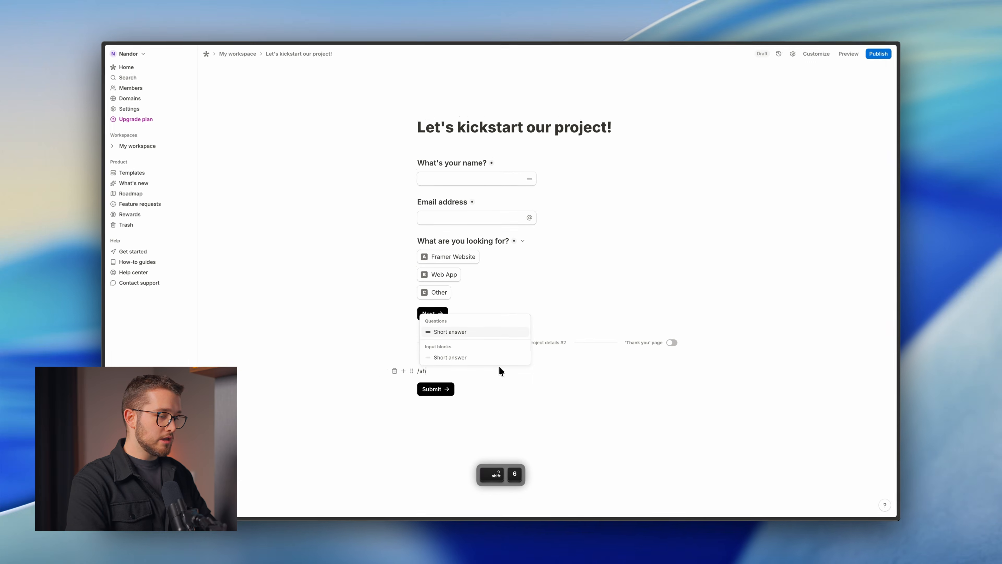
pyautogui.press('BackSpace')
pyautogui.press('BackSpace')
pyautogui.write('long')
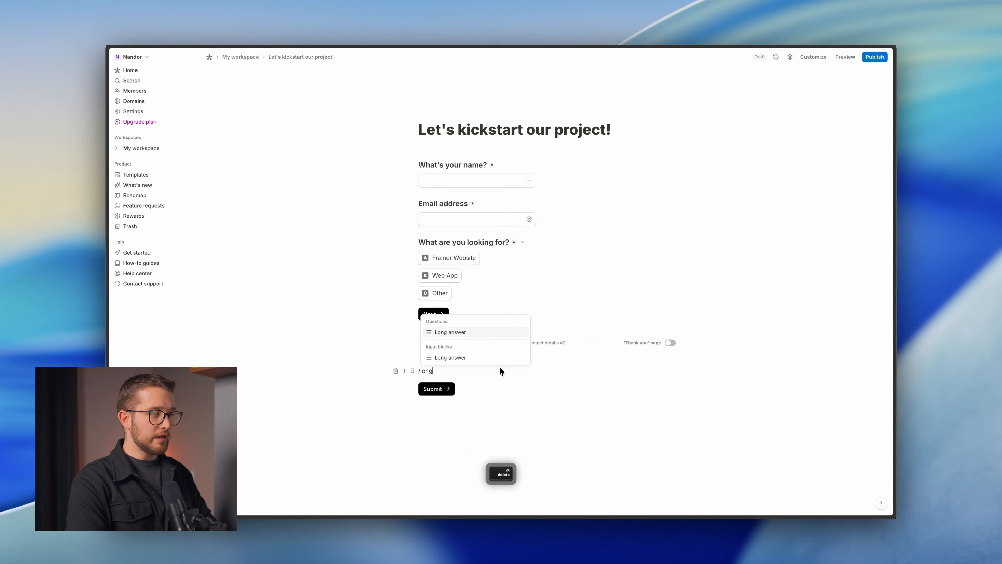
pyautogui.press('Return')
pyautogui.hotkey('ctrl', 'Tab')
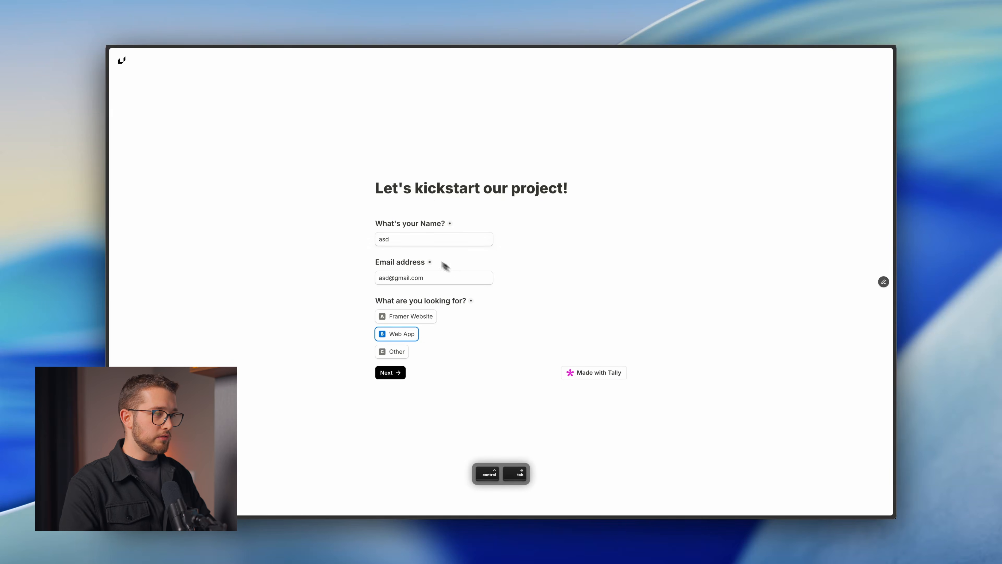
# In the preview, re-enter the name answer, reach the project-info page and copy its question wording.
pyautogui.click(388, 377)
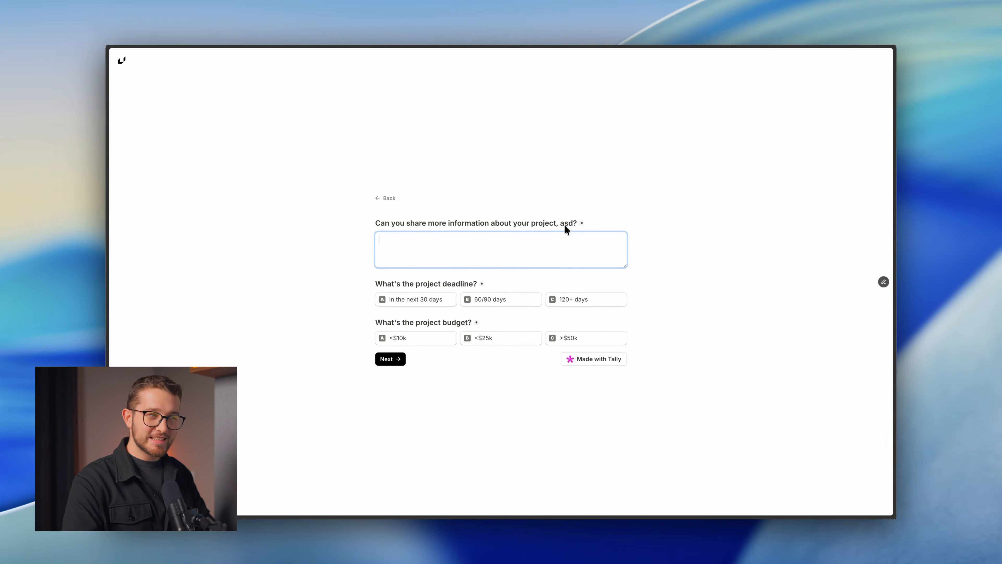
pyautogui.click(387, 198)
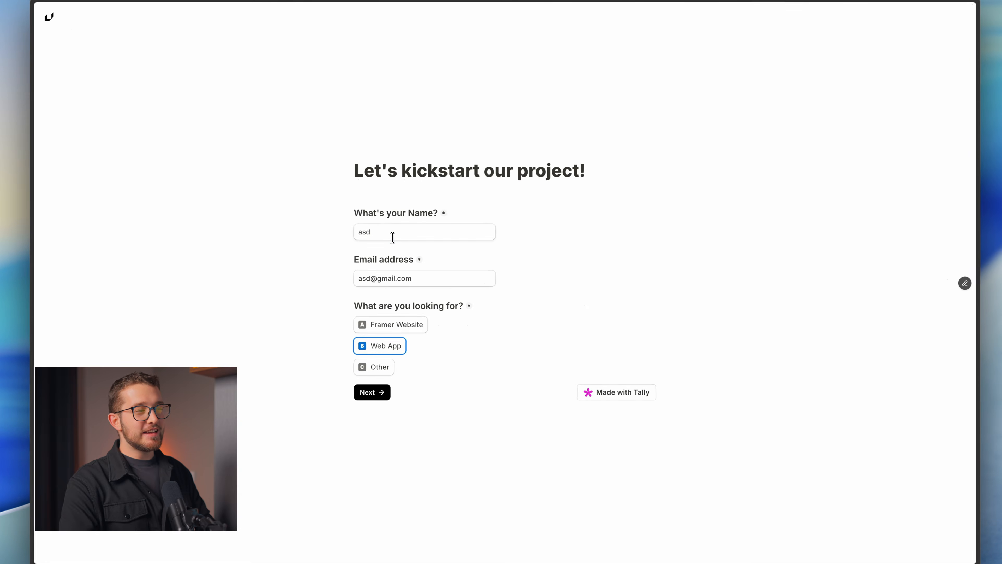
pyautogui.click(380, 233)
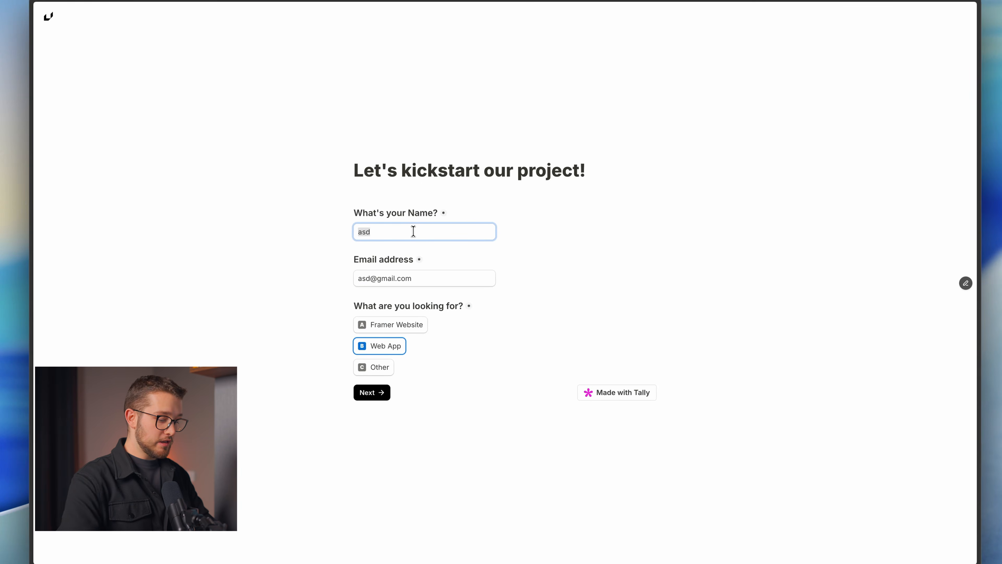
pyautogui.write('Nandi')
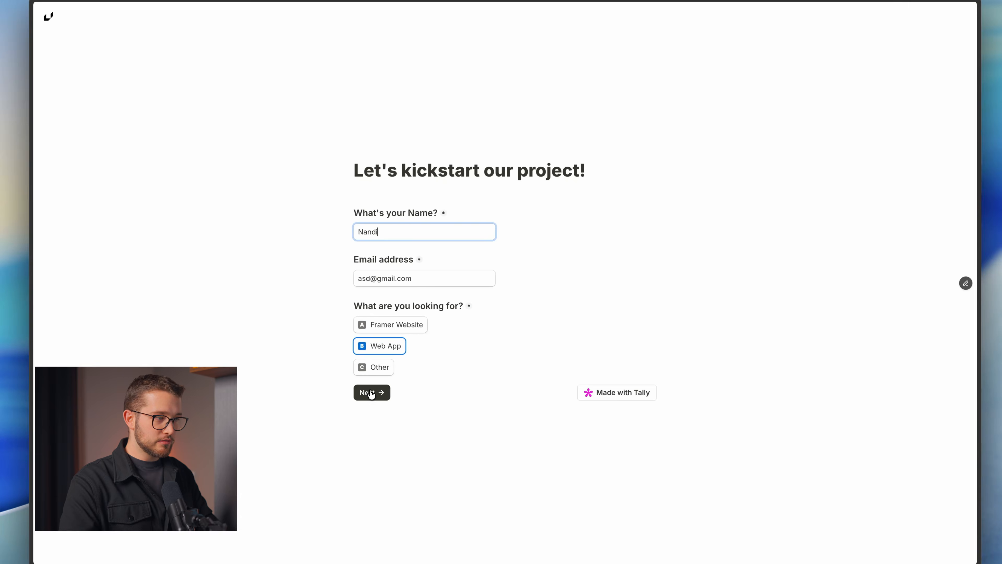
pyautogui.click(367, 392)
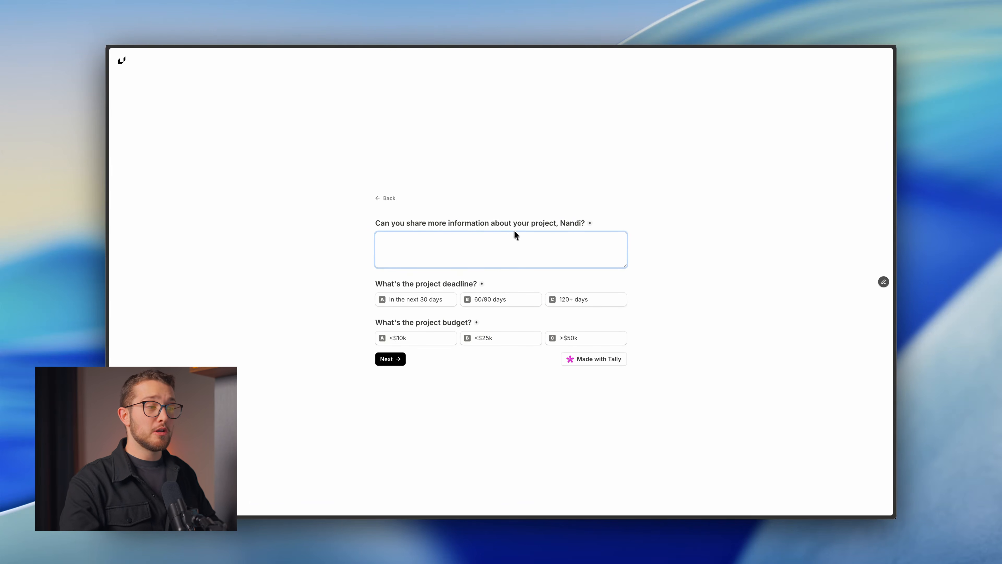
pyautogui.moveTo(375, 223); pyautogui.dragTo(558, 222)
pyautogui.press('super+c')
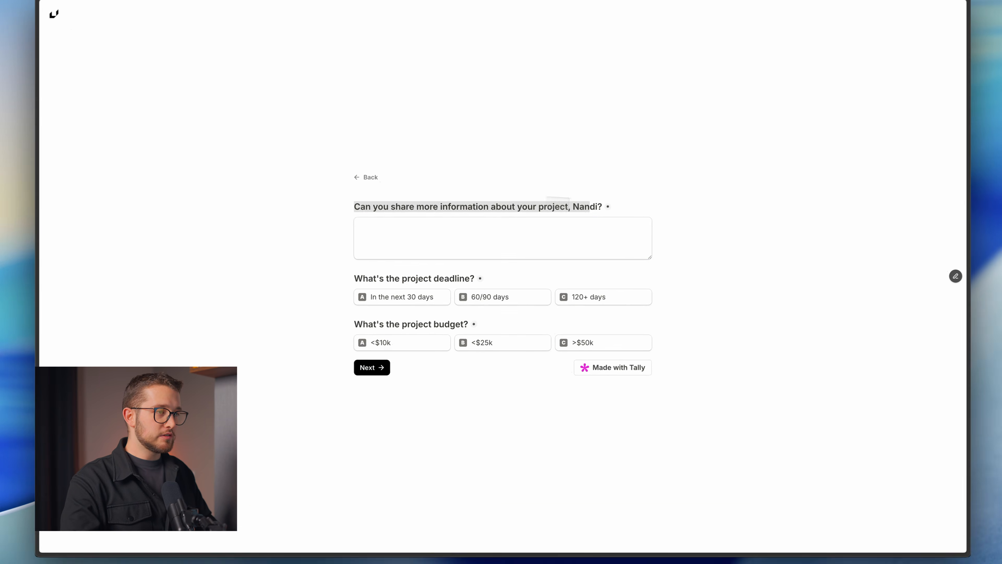
pyautogui.hotkey('ctrl', 'Tab')
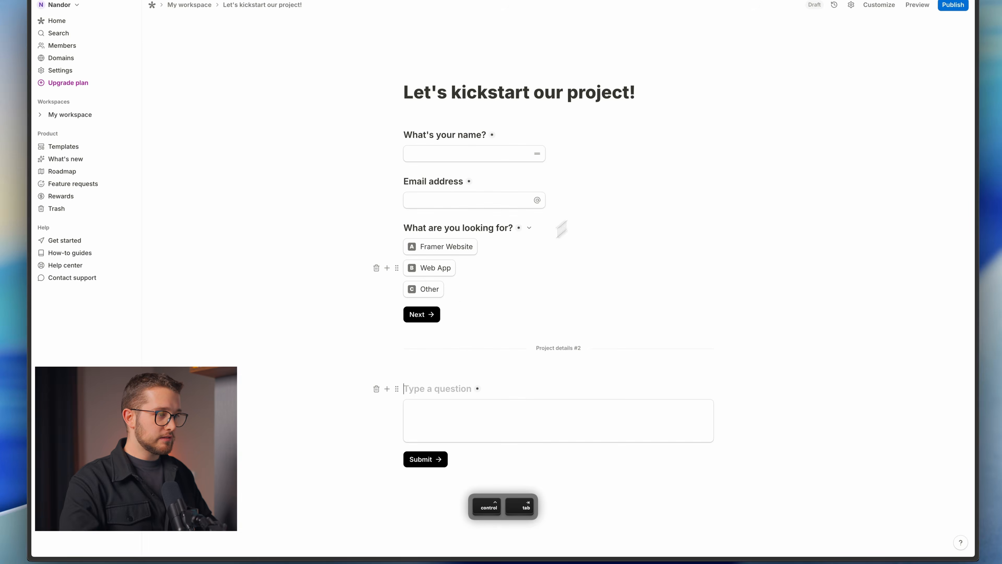
pyautogui.click(436, 390)
pyautogui.press('super+v')
pyautogui.write(',')
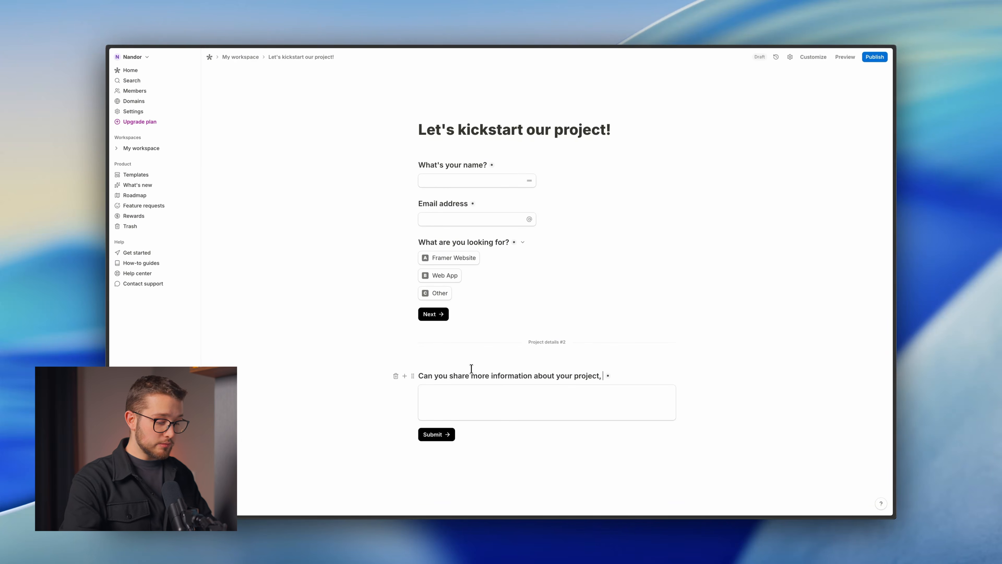
pyautogui.press('alt')
pyautogui.write('@')
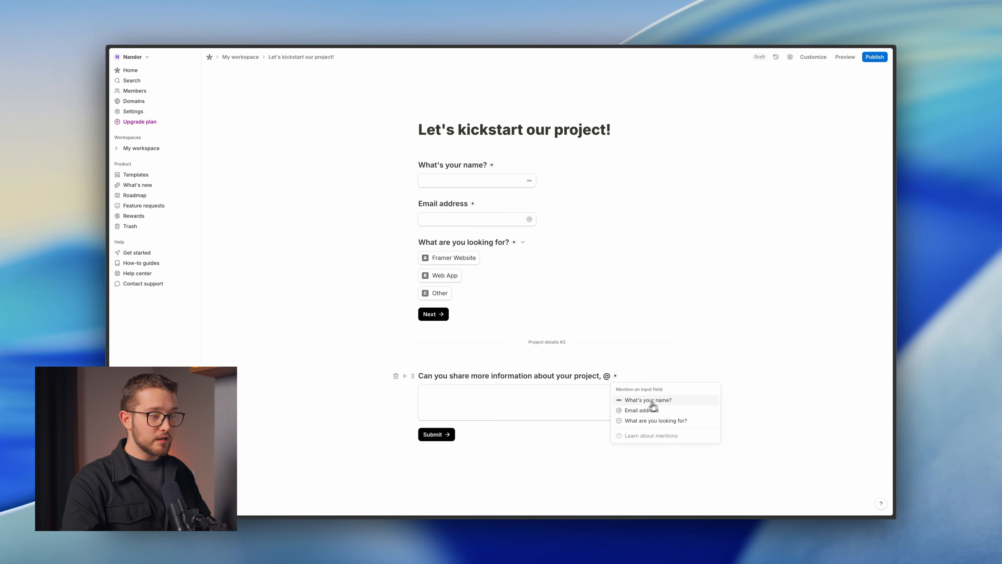
pyautogui.click(638, 404)
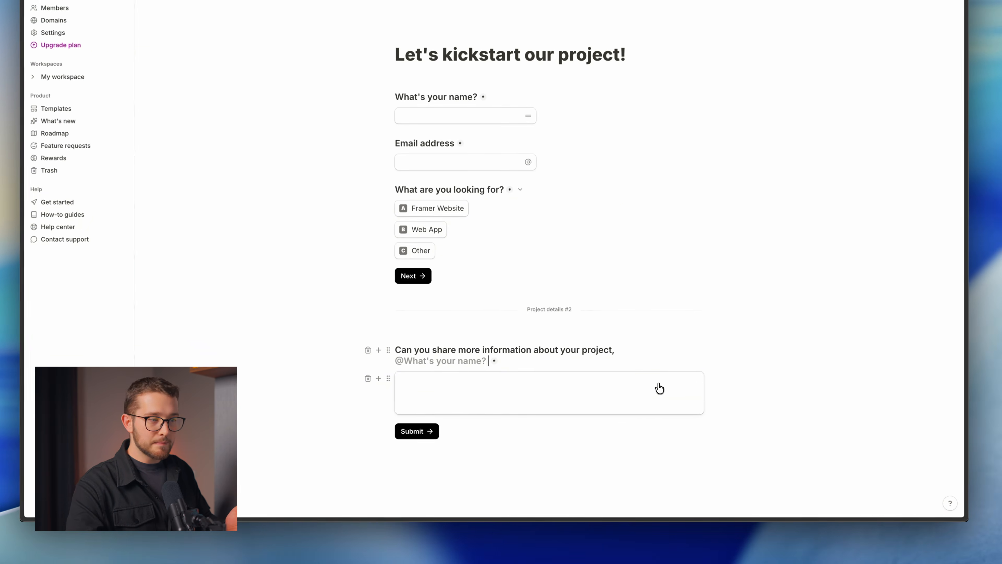
pyautogui.press('BackSpace')
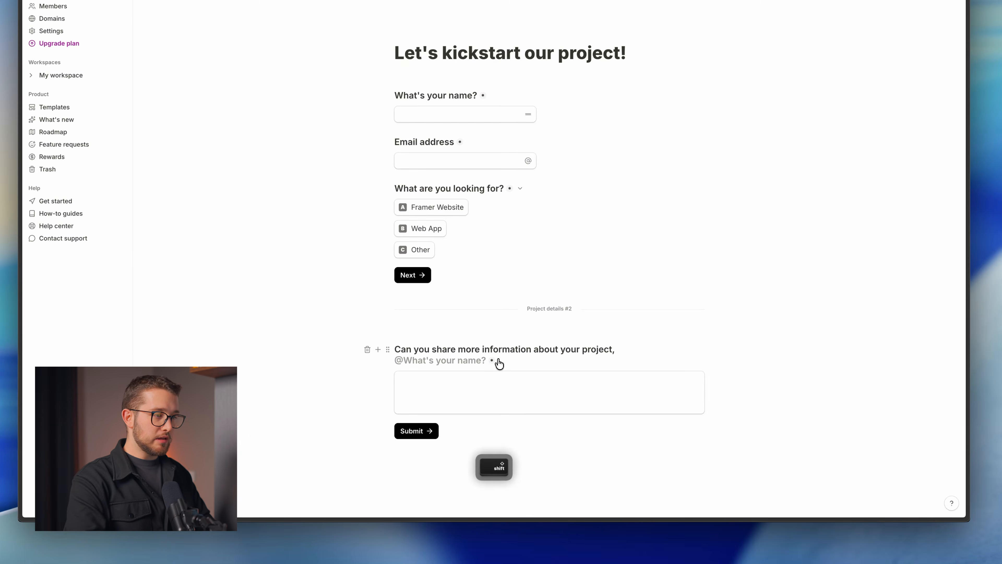
pyautogui.write('?')
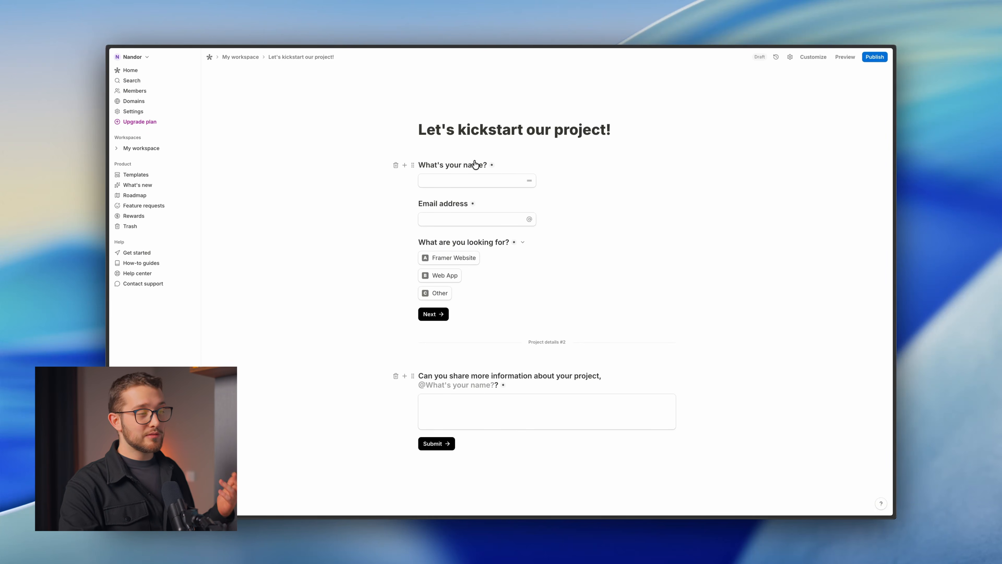
# Confirm a default fallback value for the name mention, then switch to the form preview.
pyautogui.click(468, 386)
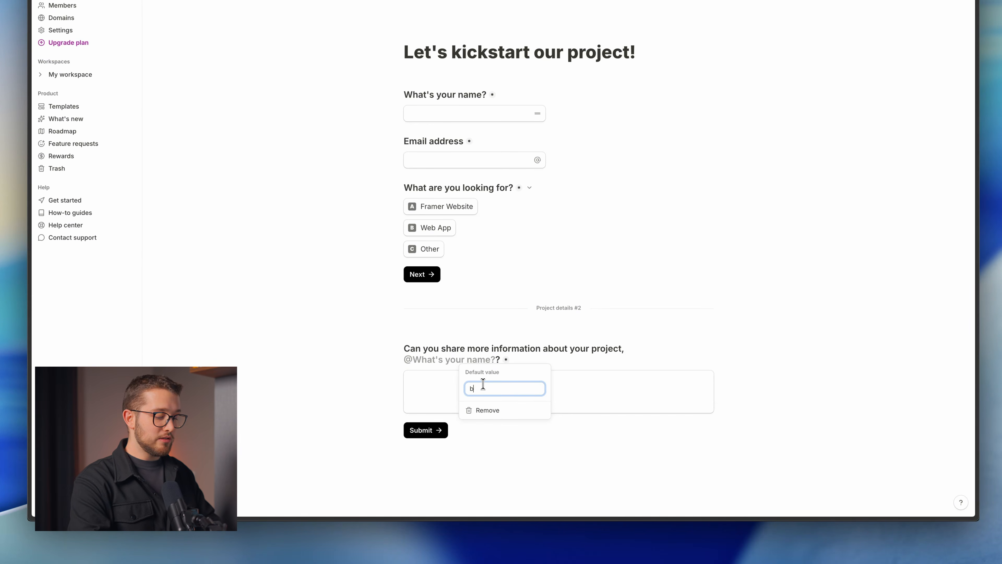
pyautogui.press('Return')
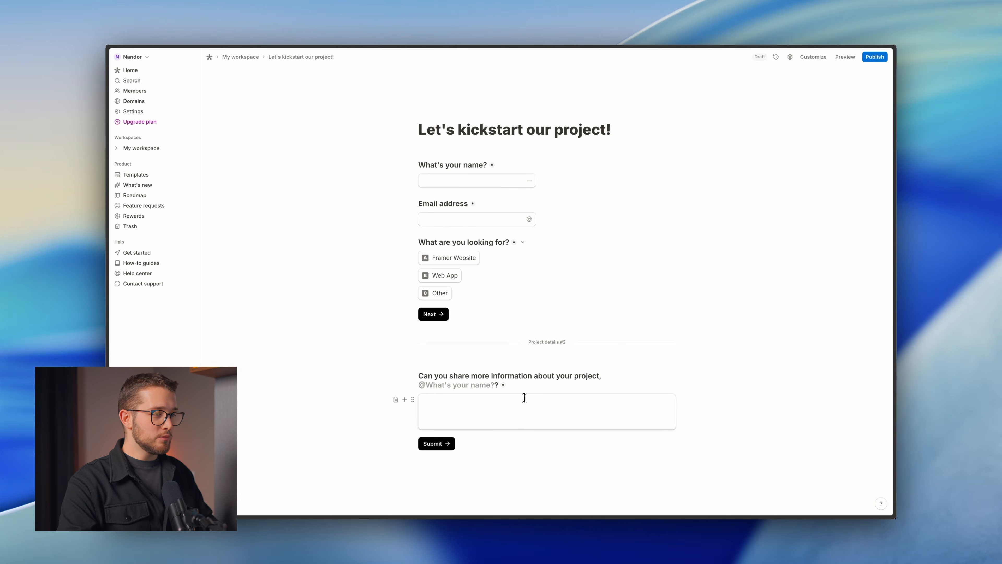
pyautogui.press('Down')
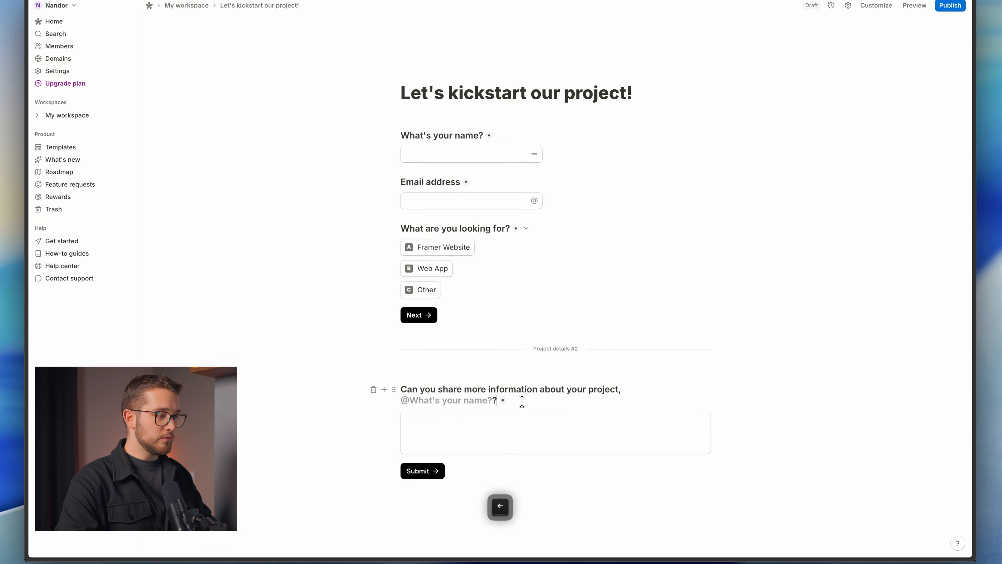
pyautogui.press('Down')
pyautogui.hotkey('ctrl', 'Tab')
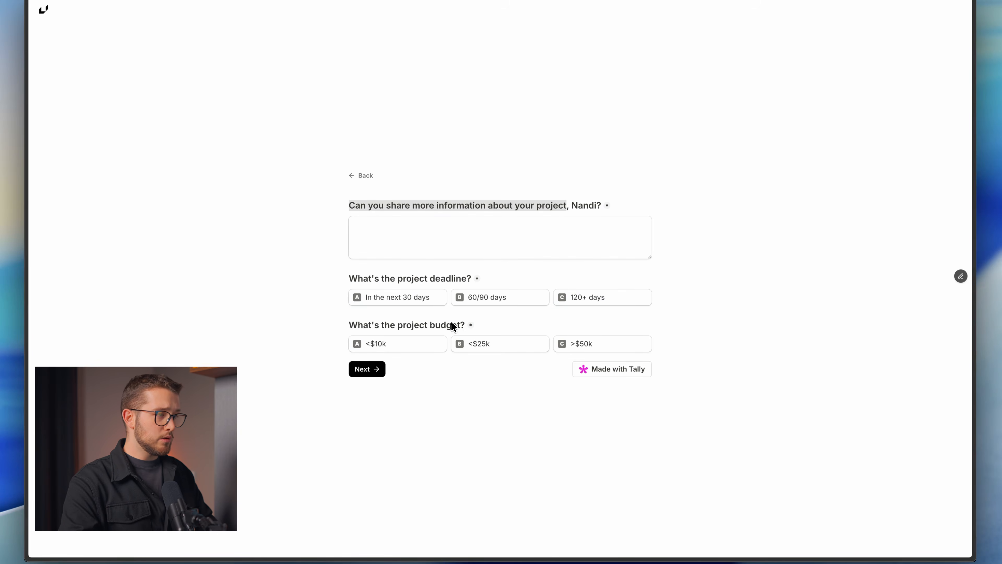
# In the preview, choose Framer Website and continue to the personalised project-details page.
pyautogui.click(357, 176)
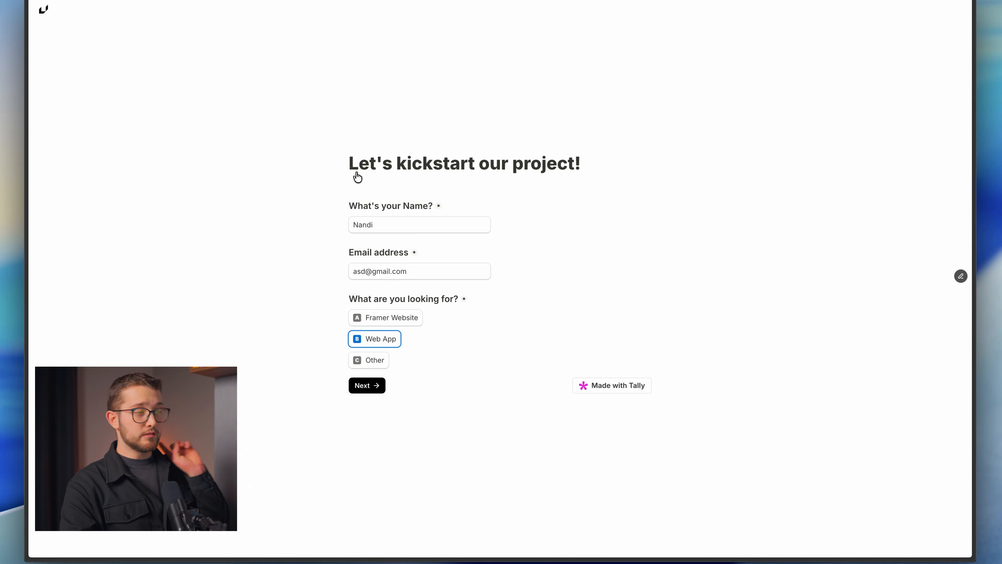
pyautogui.click(379, 321)
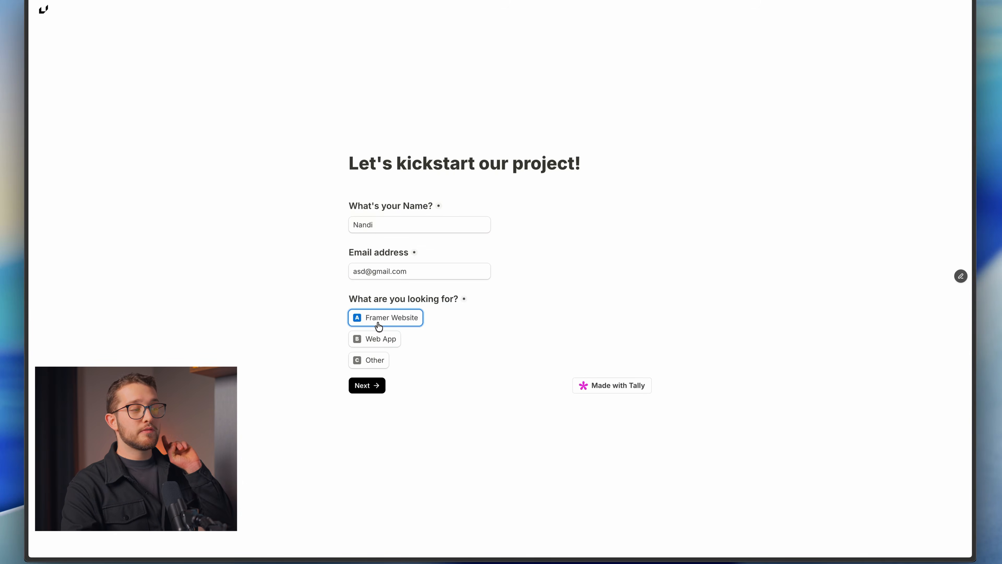
pyautogui.click(367, 386)
pyautogui.press('shift+super+4')
pyautogui.moveTo(338, 244); pyautogui.dragTo(673, 290)
pyautogui.press('Escape')
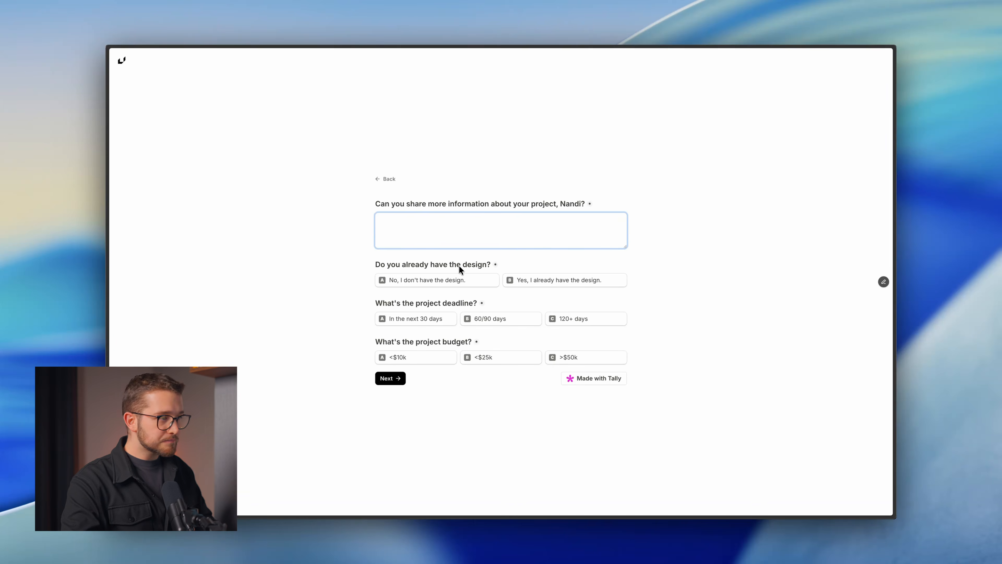
pyautogui.press('shift+super+4')
pyautogui.moveTo(373, 256); pyautogui.dragTo(641, 296)
pyautogui.press('Escape')
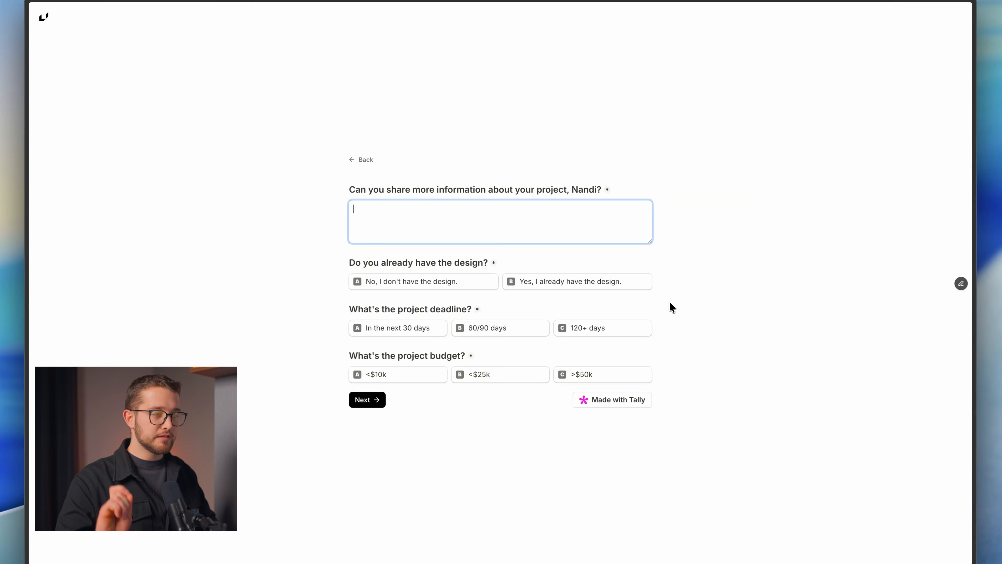
pyautogui.hotkey('ctrl', 'Tab')
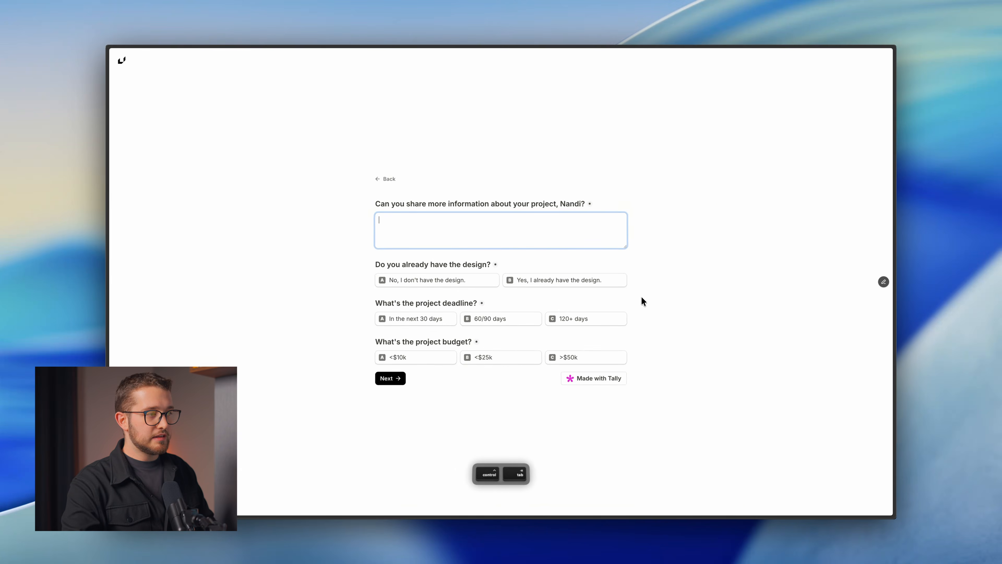
pyautogui.hotkey('ctrl', 'Tab')
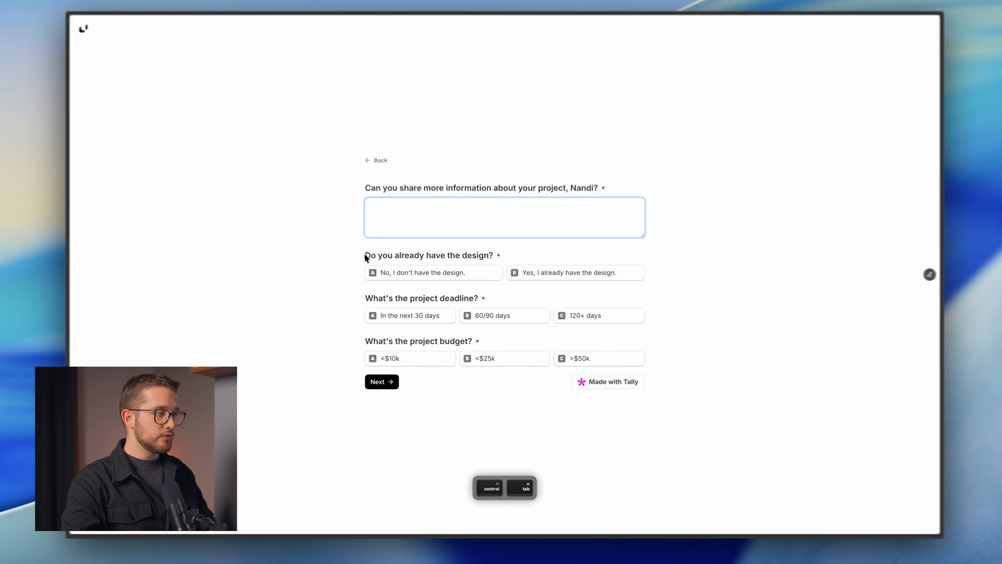
# Paste a copy of the 'What are you looking for?' block below the answer box, retitled 'Do you already have the design?'.
pyautogui.moveTo(376, 264); pyautogui.dragTo(466, 264)
pyautogui.hotkey('ctrl', 'Tab')
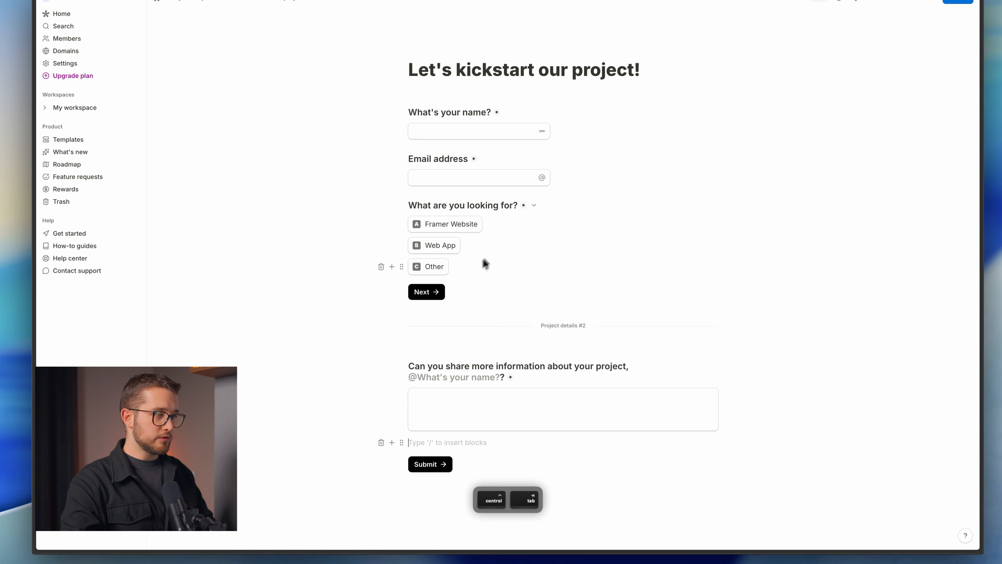
pyautogui.click(435, 394)
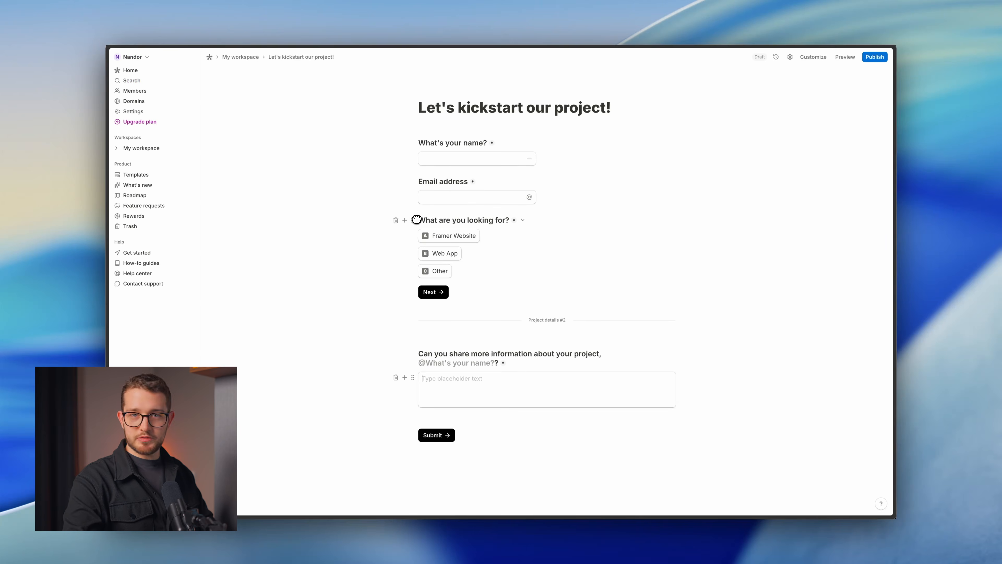
pyautogui.click(416, 220)
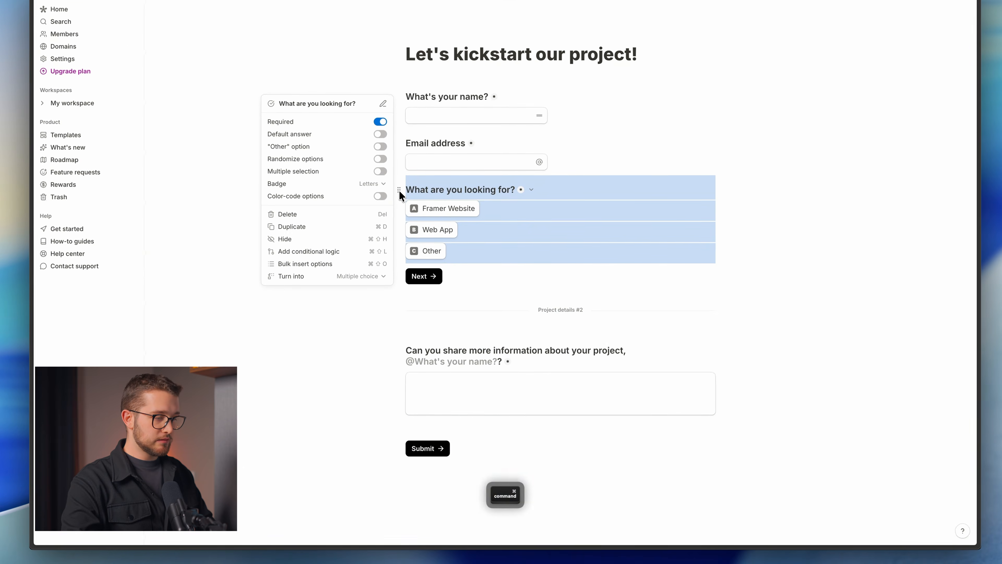
pyautogui.press('super+c')
pyautogui.click(431, 421)
pyautogui.press('super+v')
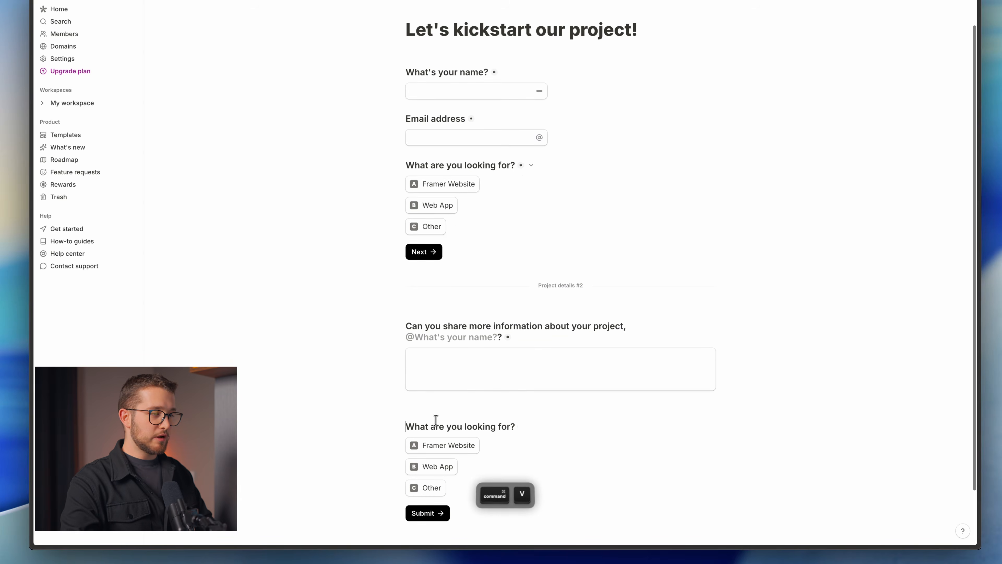
pyautogui.click(438, 386)
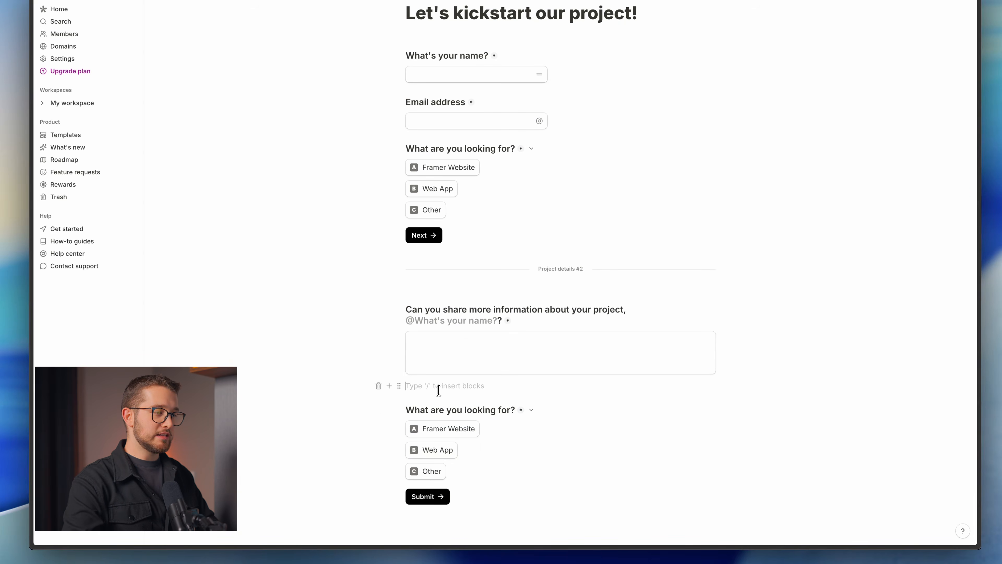
pyautogui.press('BackSpace')
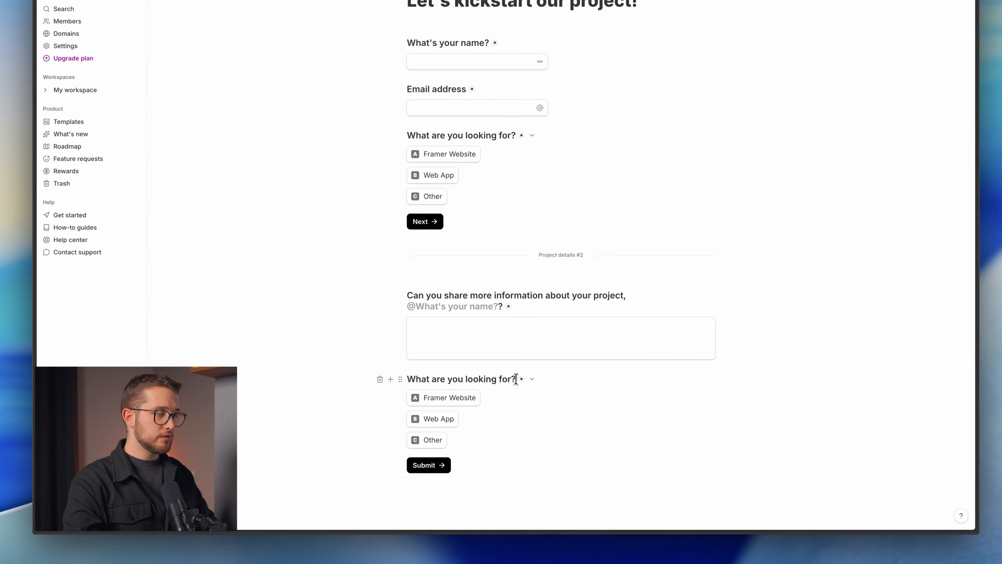
pyautogui.hotkey('ctrl', 'v')
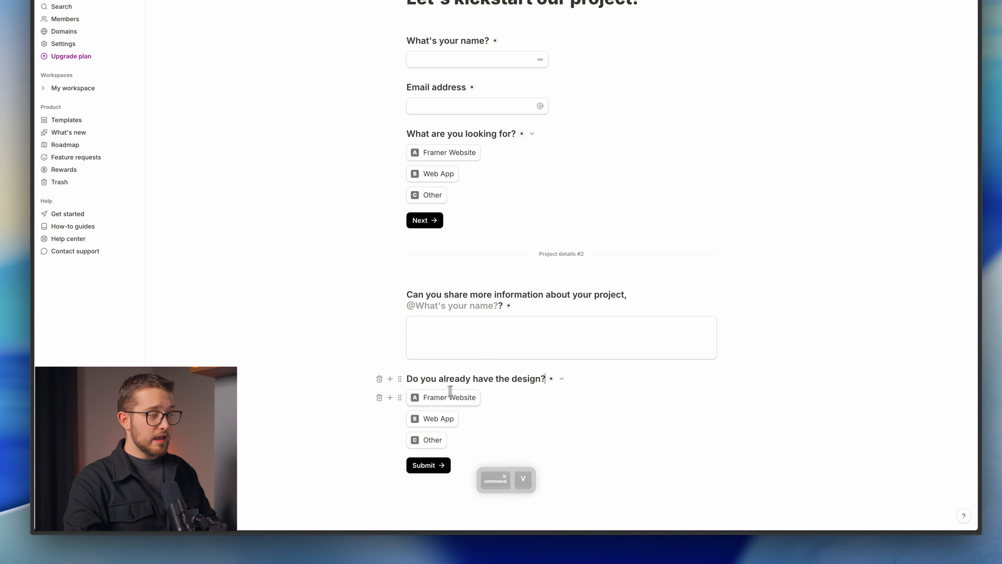
pyautogui.hotkey('ctrl', 'Tab')
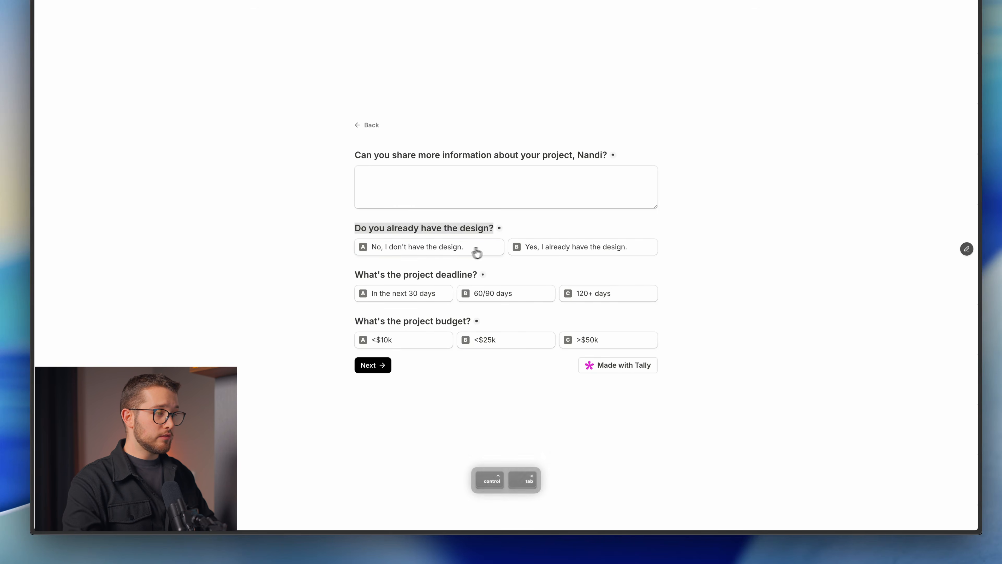
# Change the answers to No and 'Yes, I already have the design.' and delete Other.
pyautogui.click(460, 252)
pyautogui.hotkey('ctrl', 'Tab')
pyautogui.tripleClick(449, 399)
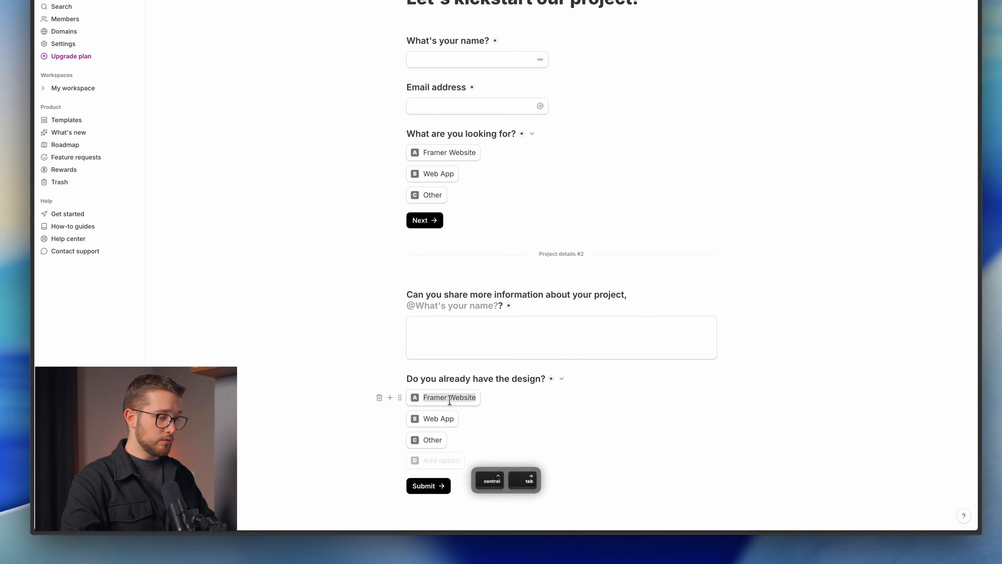
pyautogui.write("No, I don't have the design.")
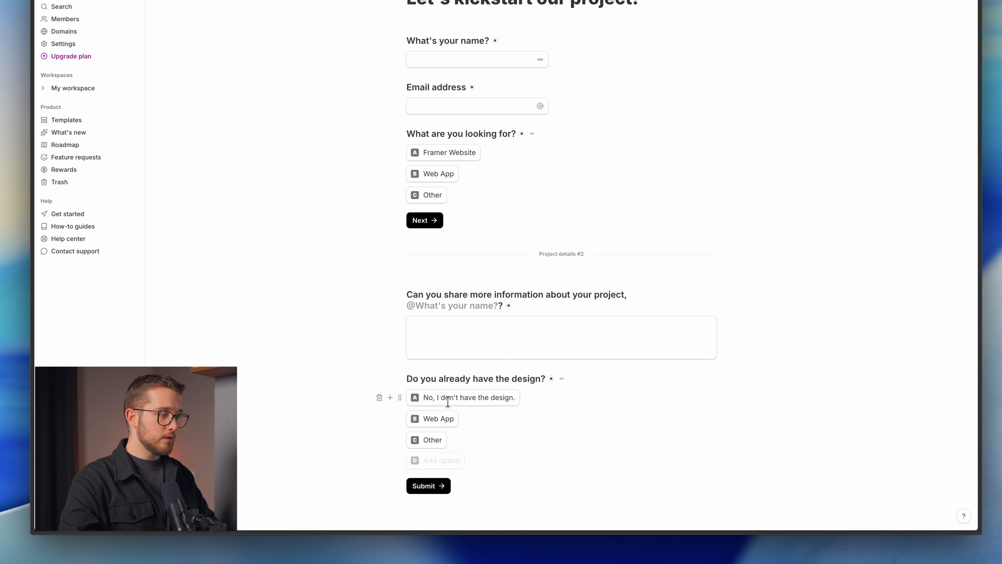
pyautogui.write('Y')
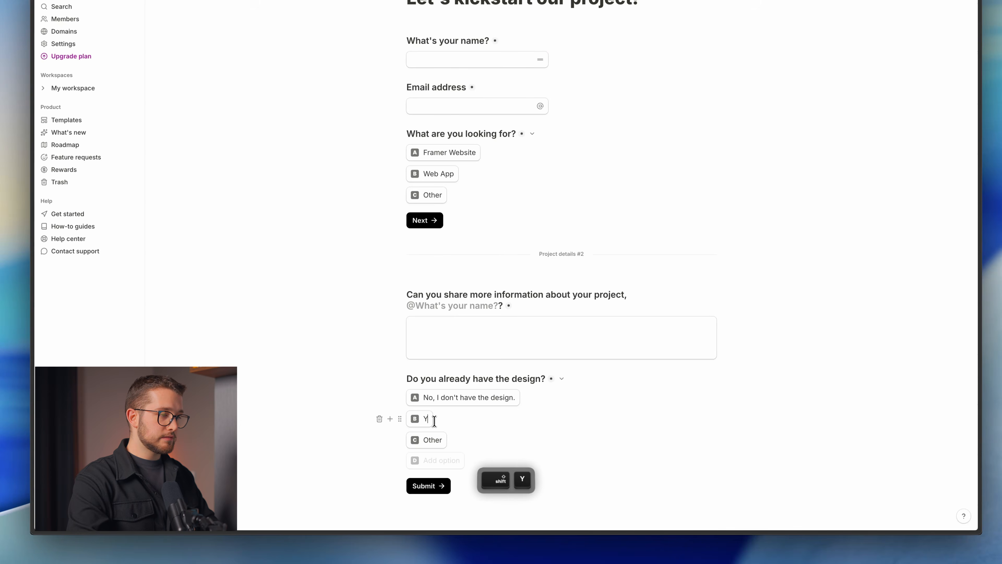
pyautogui.write('es, I already have ')
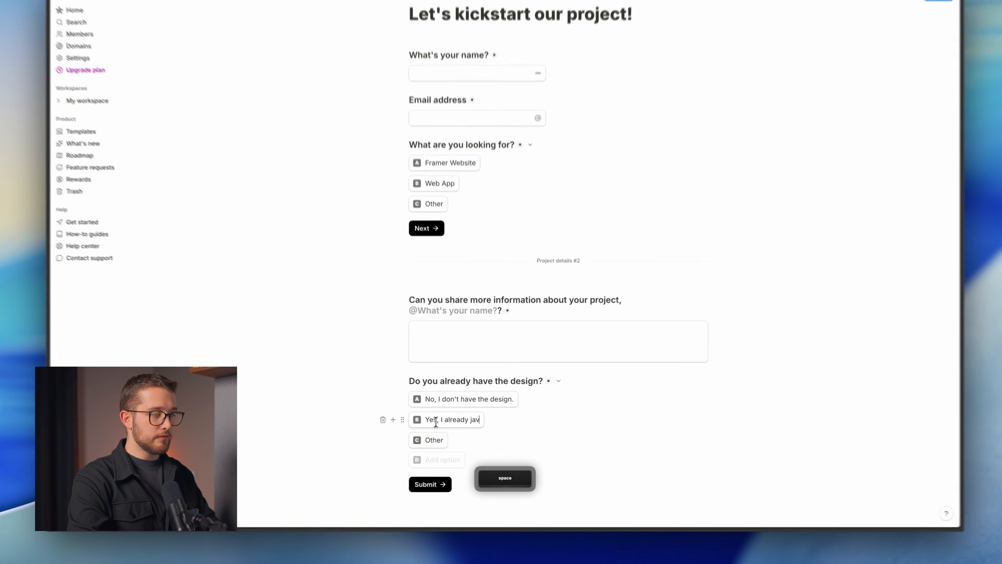
pyautogui.write('the de')
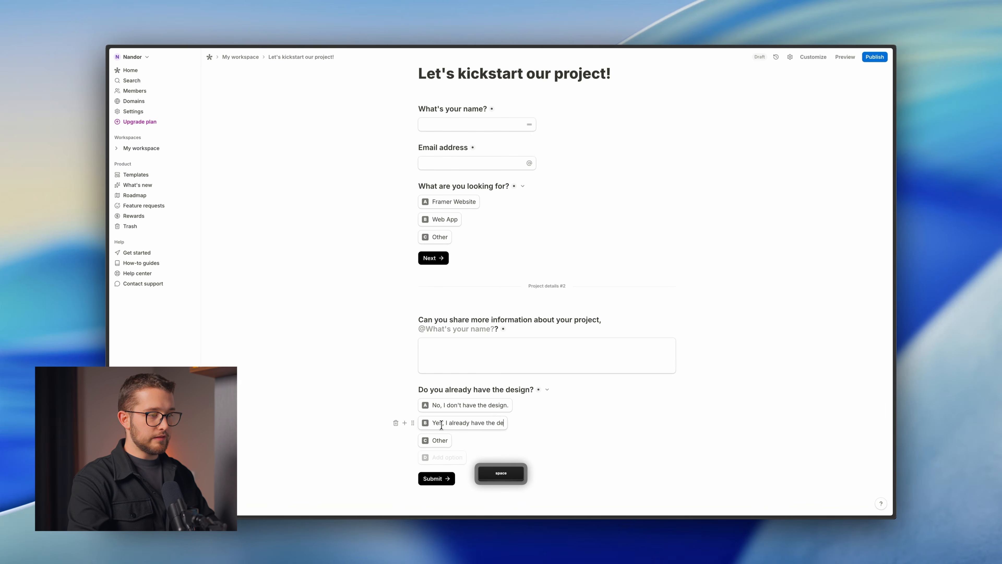
pyautogui.write('sign.')
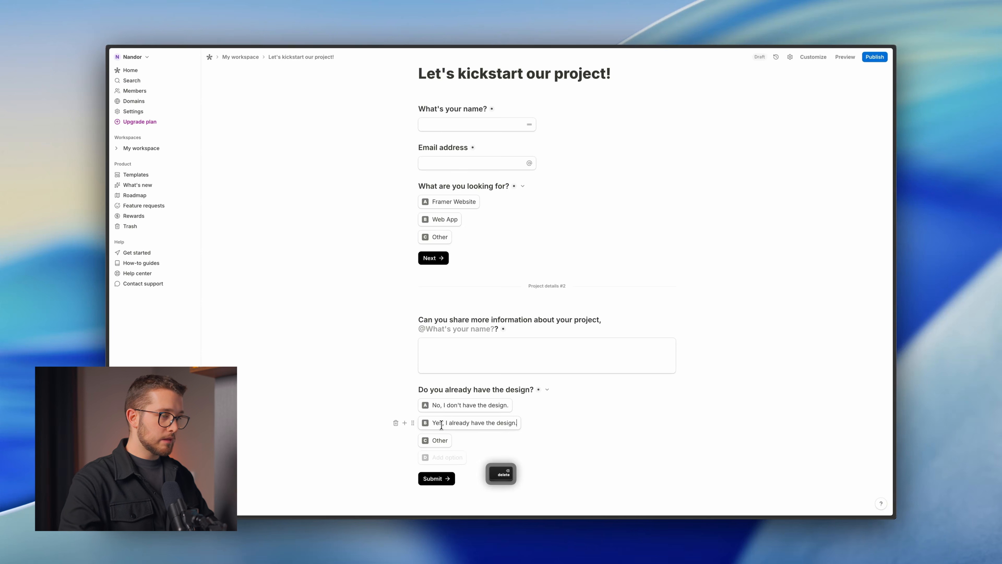
pyautogui.click(413, 440)
pyautogui.press('Delete')
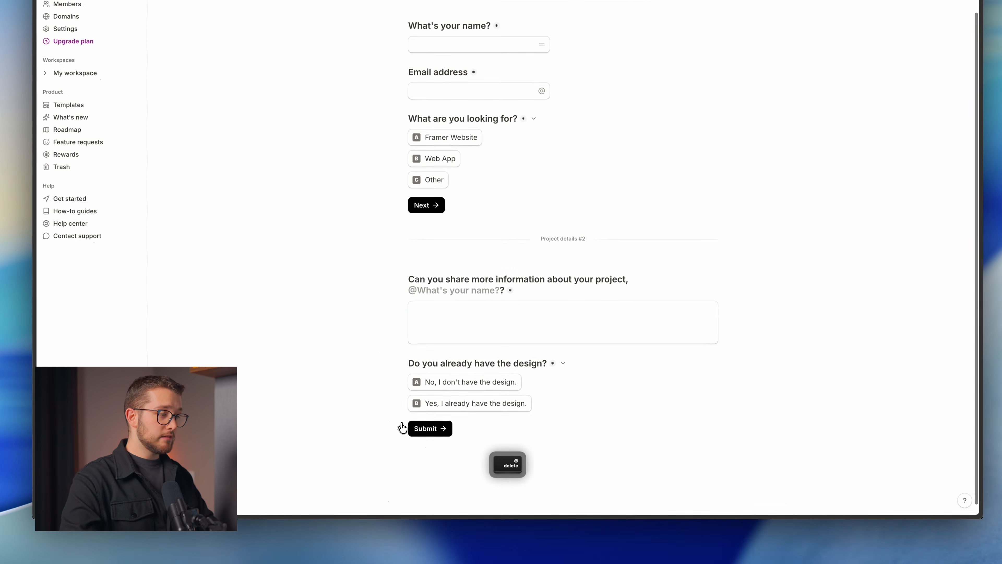
pyautogui.hotkey('ctrl', 'Tab')
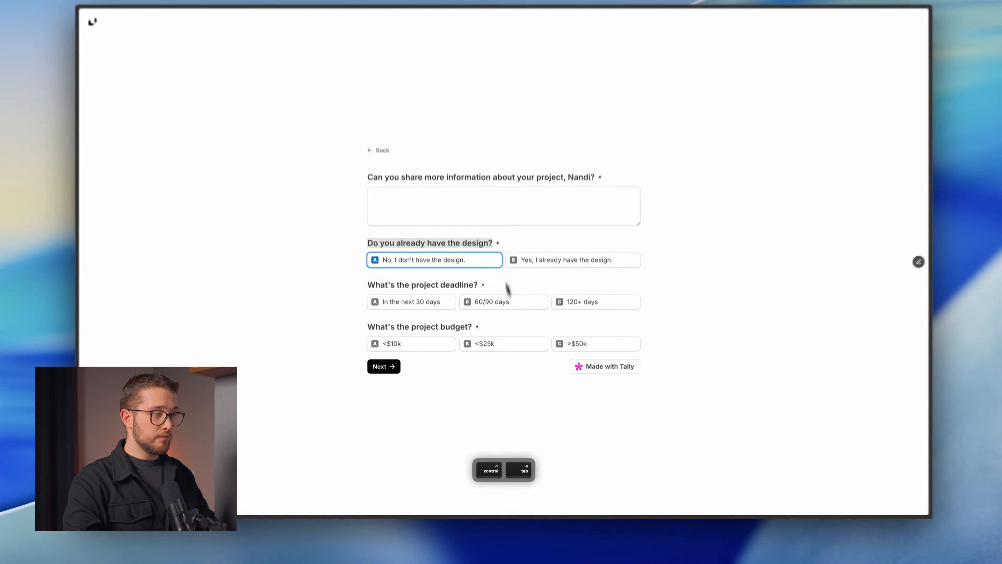
# Rearrange the Yes answer, then start a plain block below the 'What are you looking for?' options.
pyautogui.hotkey('ctrl', 'Tab')
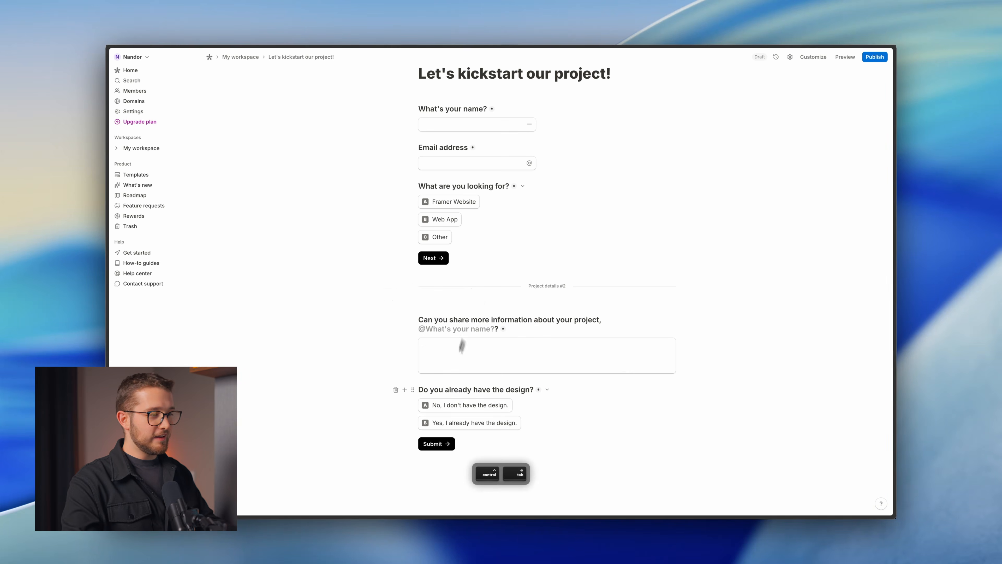
pyautogui.moveTo(409, 423); pyautogui.dragTo(711, 380)
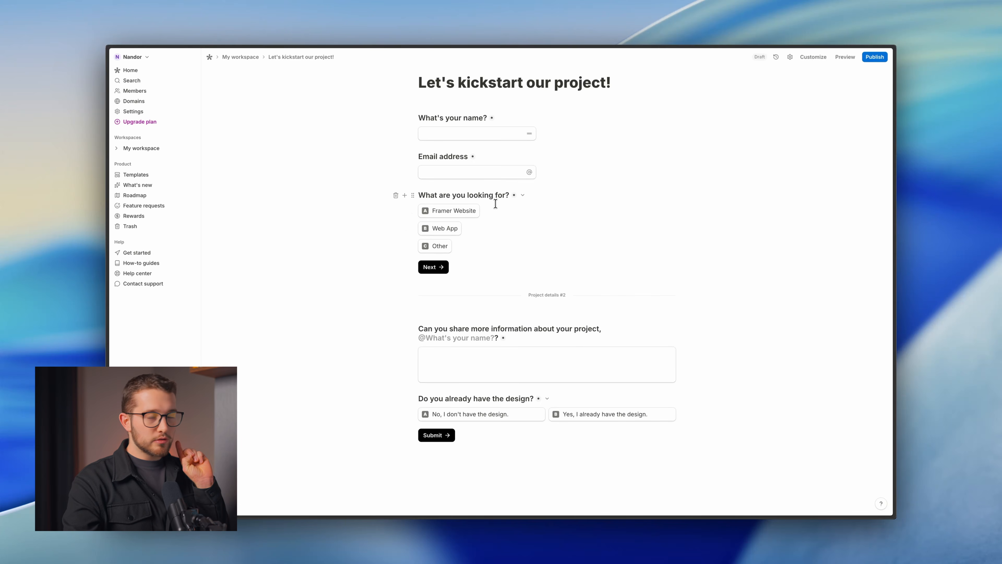
pyautogui.click(486, 246)
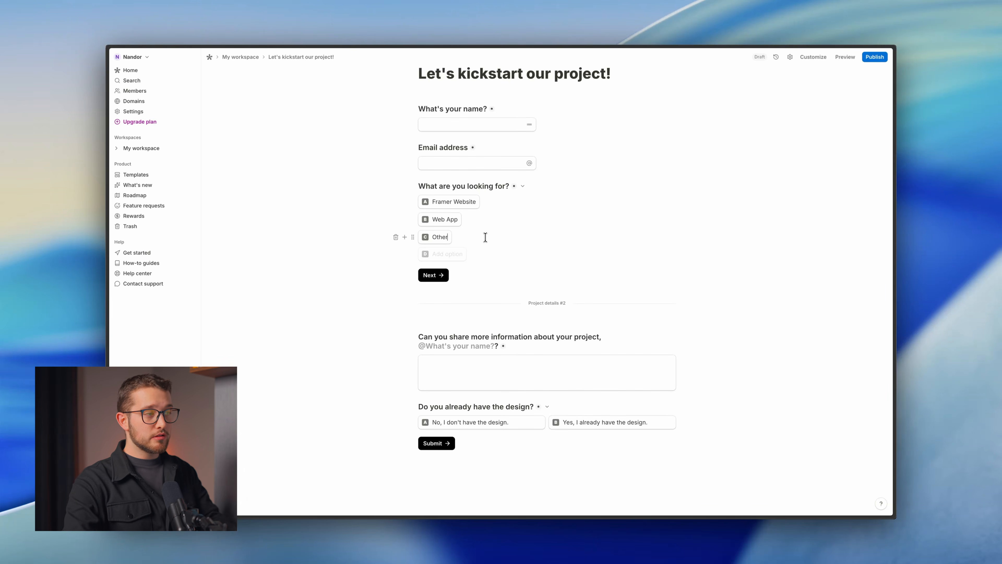
pyautogui.moveTo(404, 180); pyautogui.dragTo(581, 273)
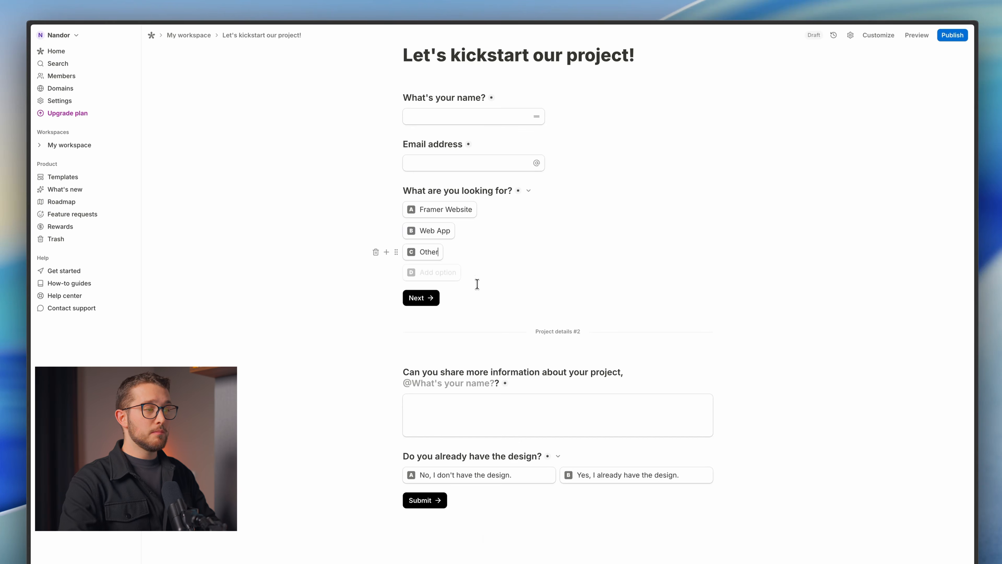
pyautogui.press('Return')
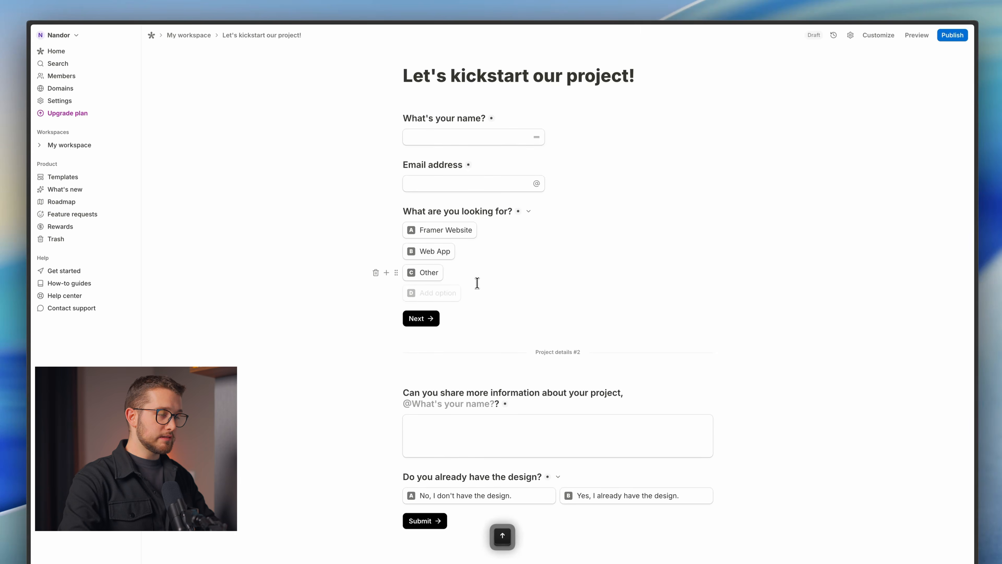
pyautogui.press('Return')
# Insert a conditional logic block: when 'What are you looking for?' is not Framer Website.
pyautogui.write('/')
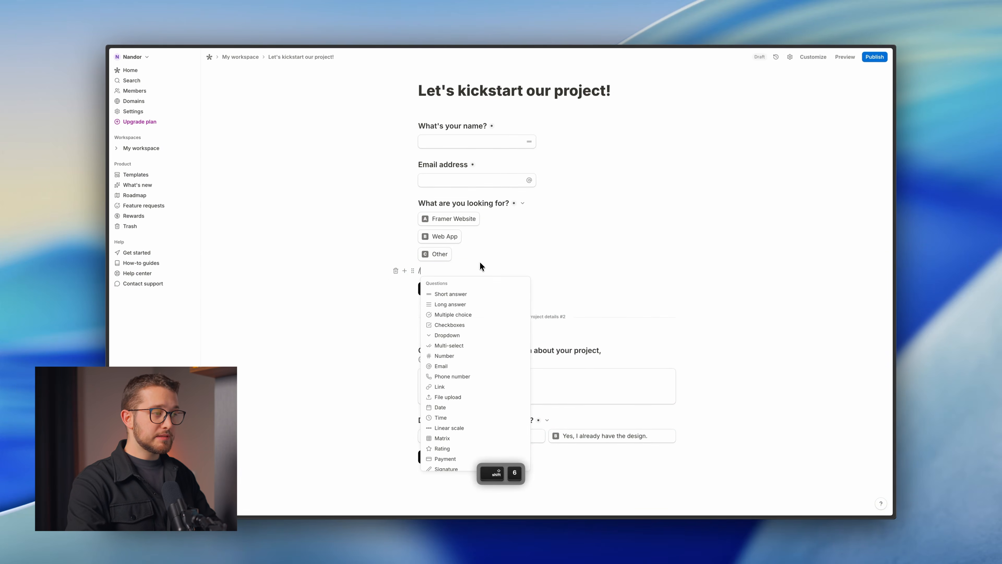
pyautogui.write('cond')
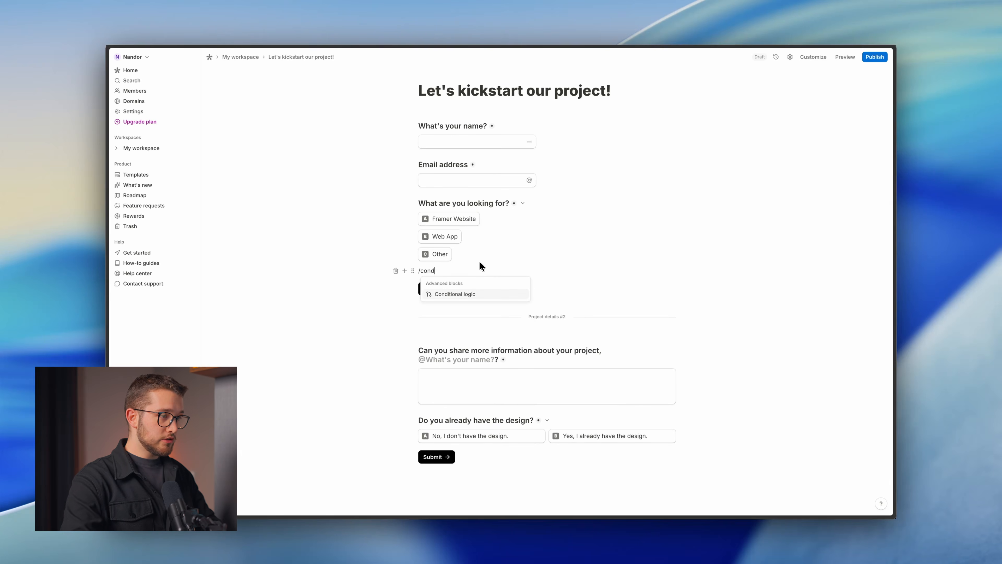
pyautogui.click(476, 293)
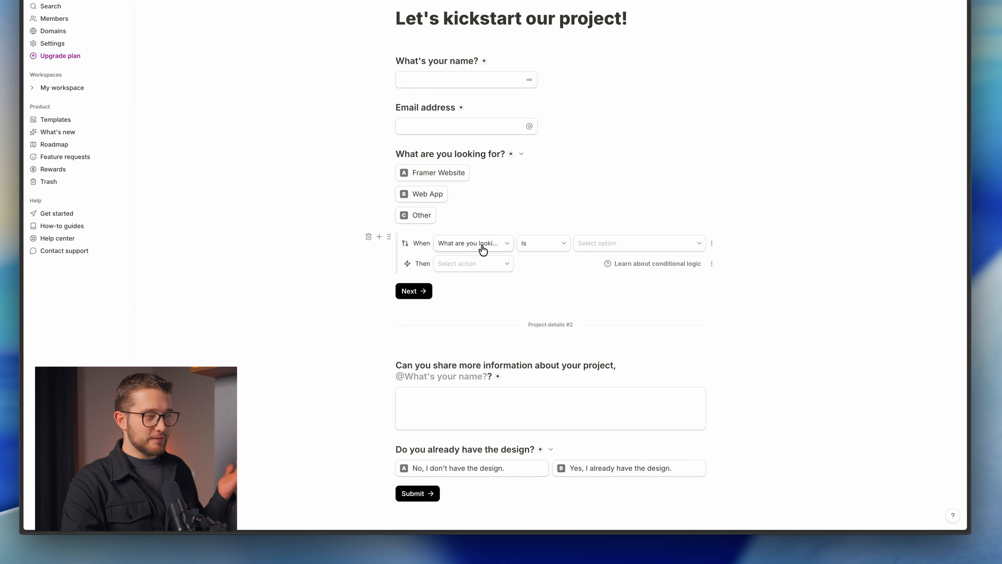
pyautogui.click(462, 245)
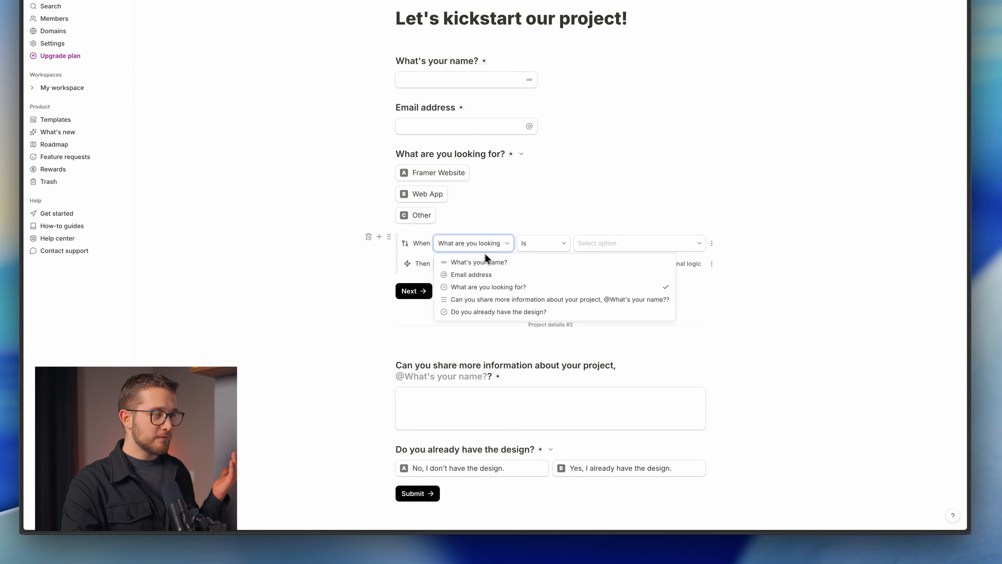
pyautogui.click(490, 246)
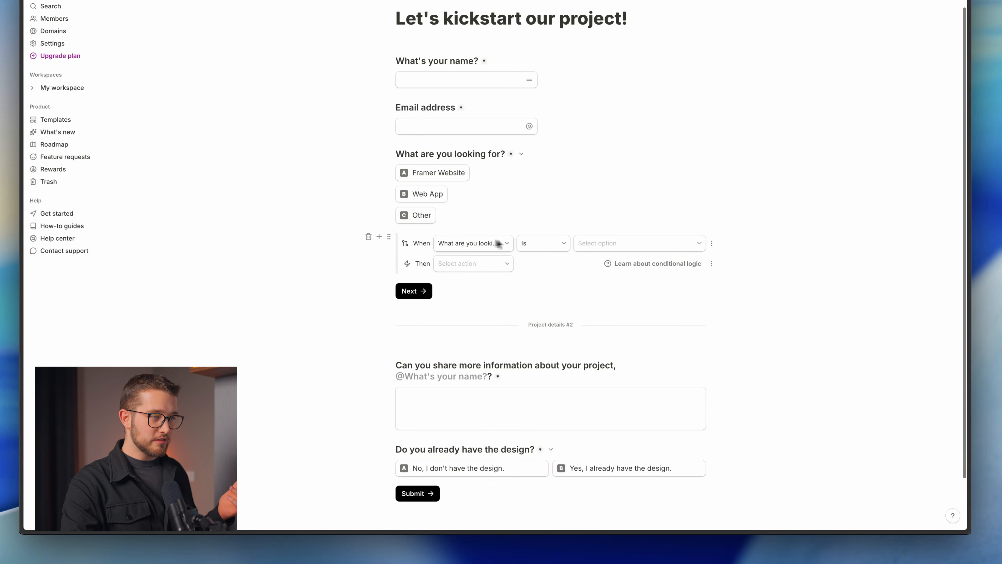
pyautogui.click(533, 244)
pyautogui.click(544, 276)
pyautogui.click(600, 250)
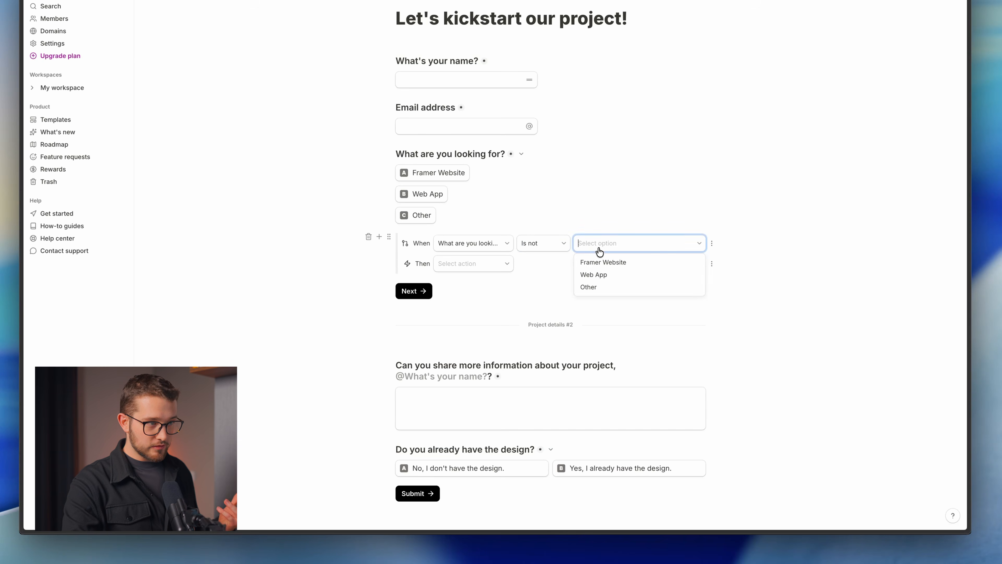
pyautogui.click(610, 262)
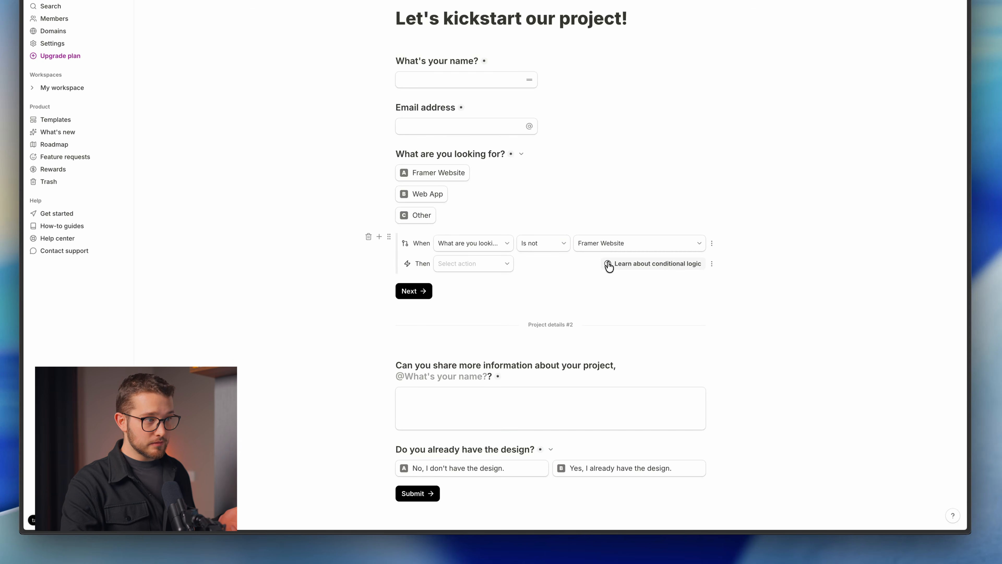
# Make the rule hide the design question and its two answers.
pyautogui.click(486, 266)
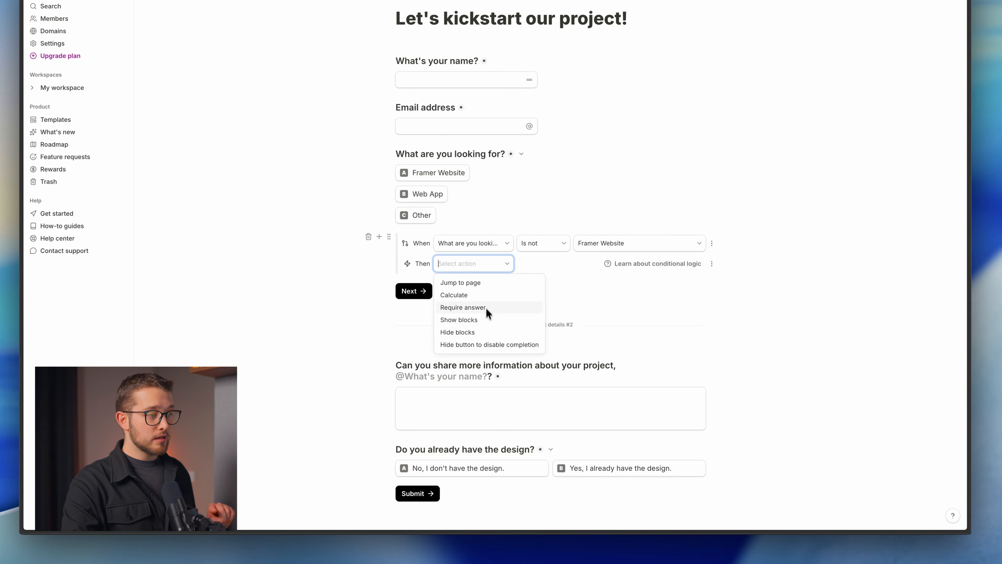
pyautogui.click(455, 332)
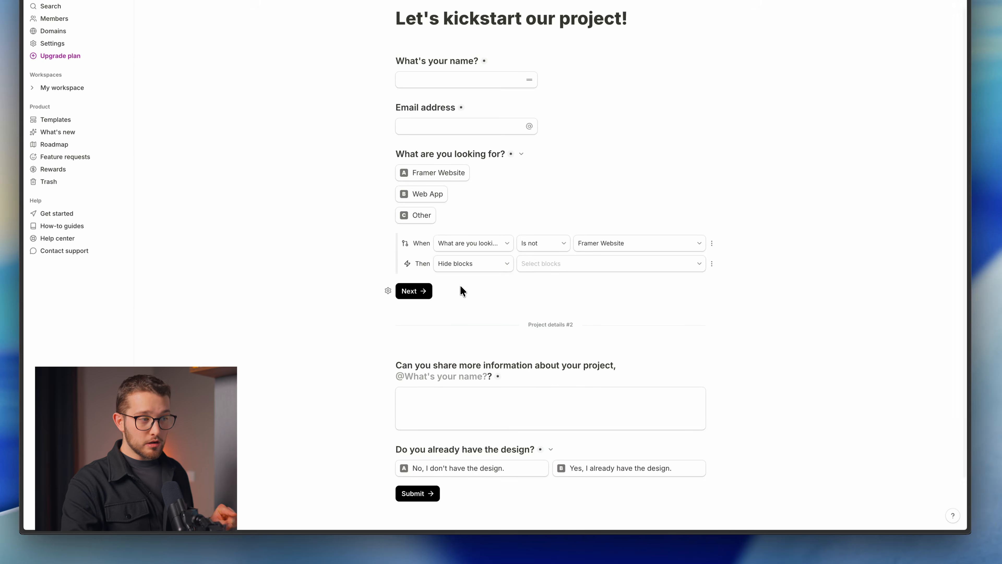
pyautogui.click(531, 265)
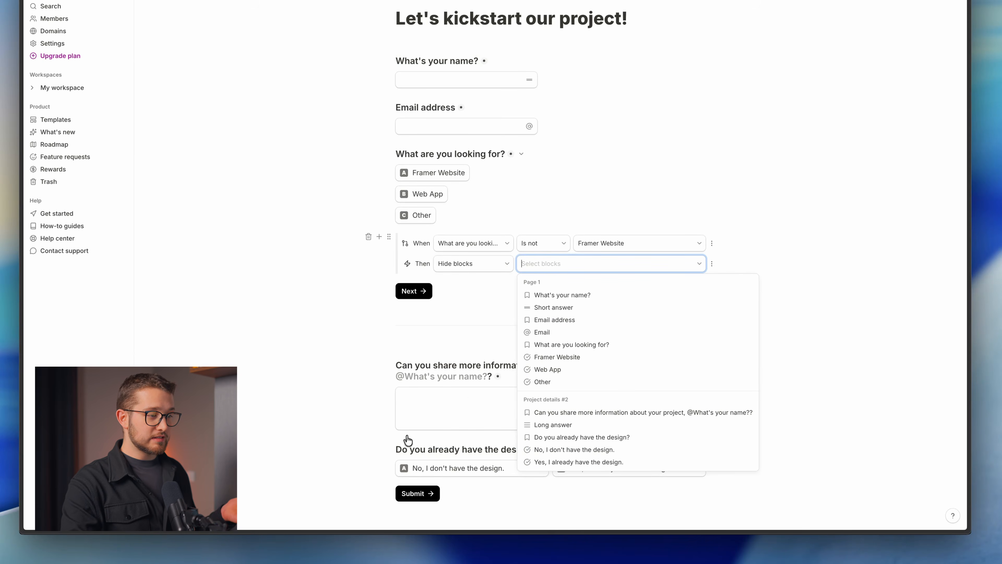
pyautogui.click(602, 439)
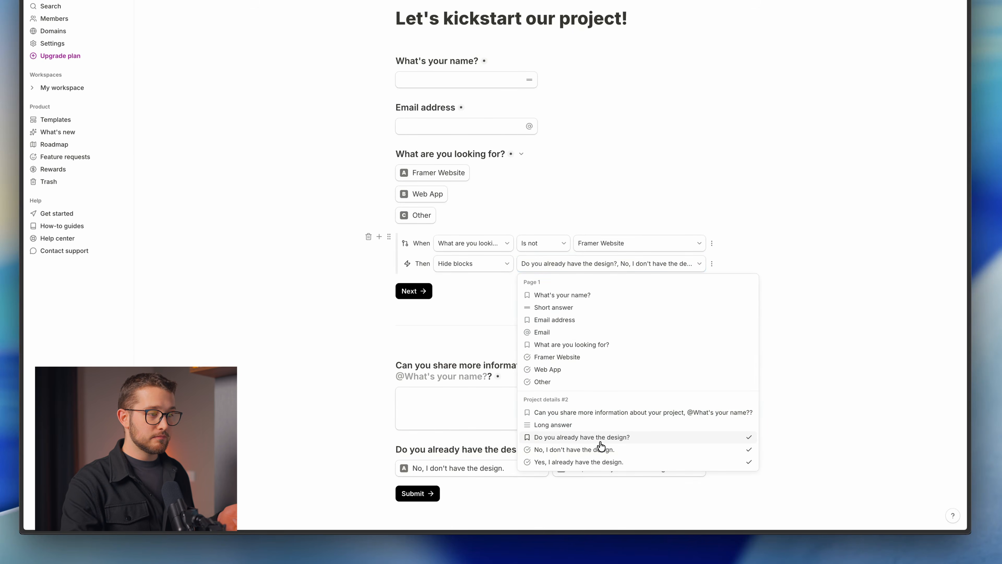
pyautogui.click(488, 297)
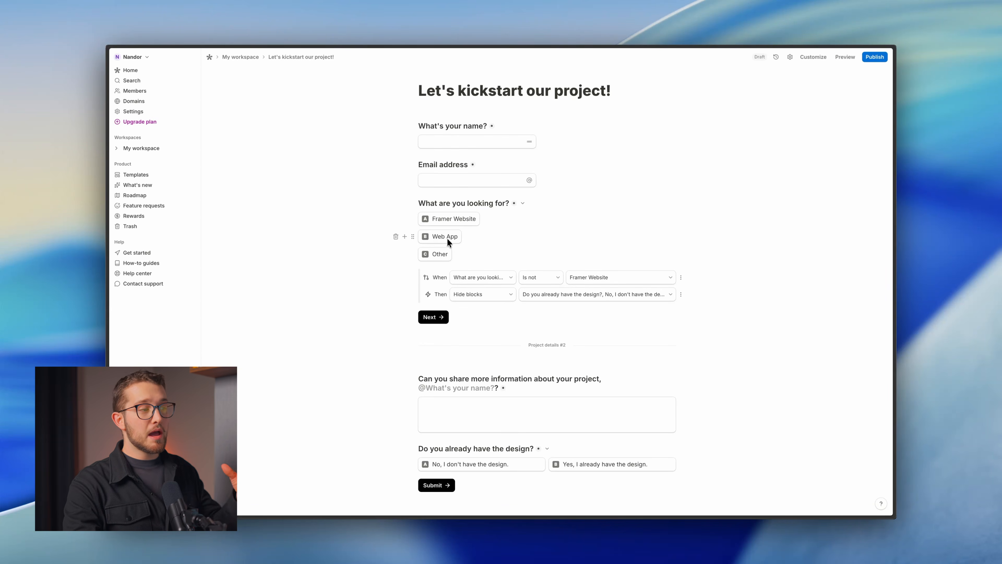
pyautogui.scroll(-2, 483, 318)
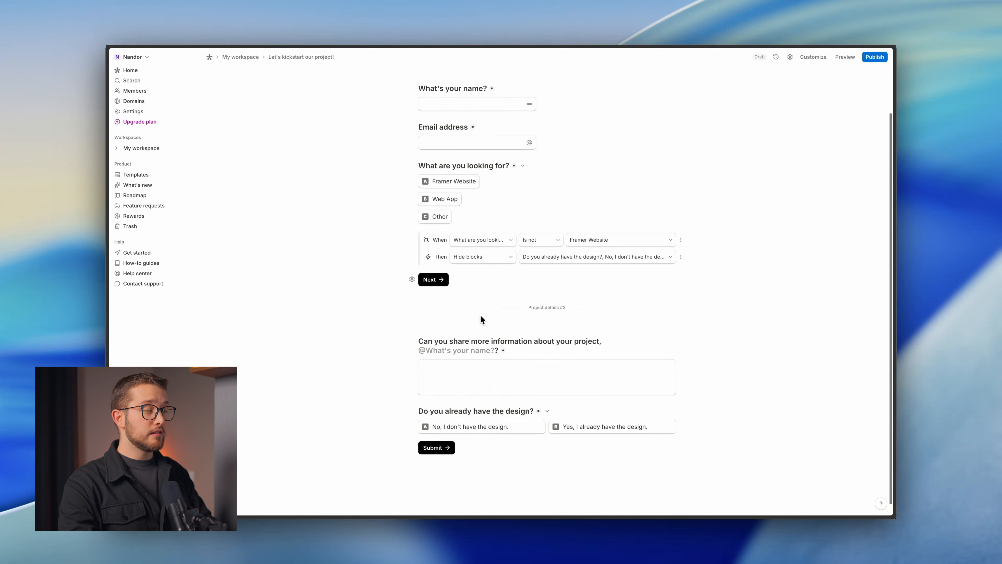
pyautogui.press('shift+super+4')
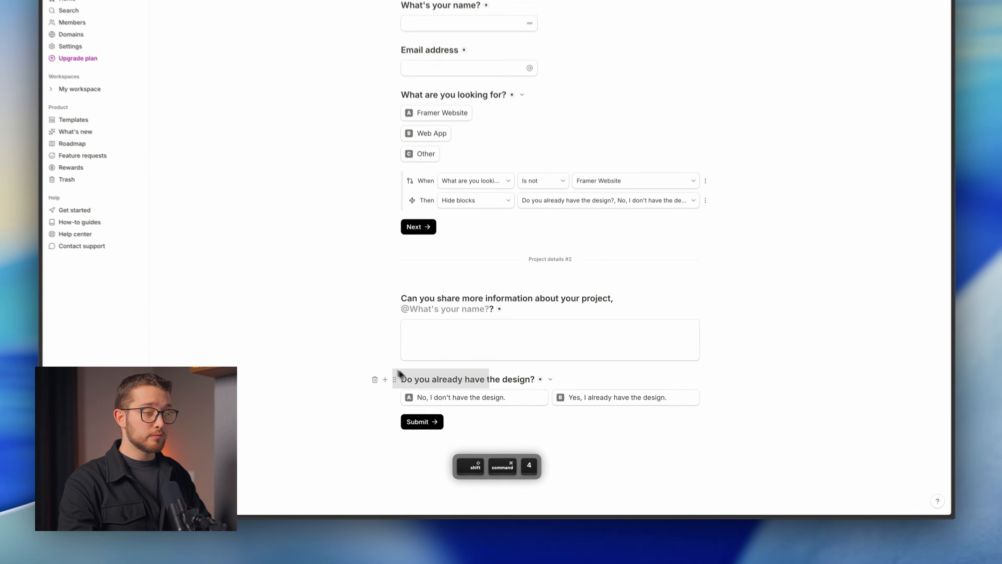
pyautogui.moveTo(399, 373); pyautogui.dragTo(724, 415)
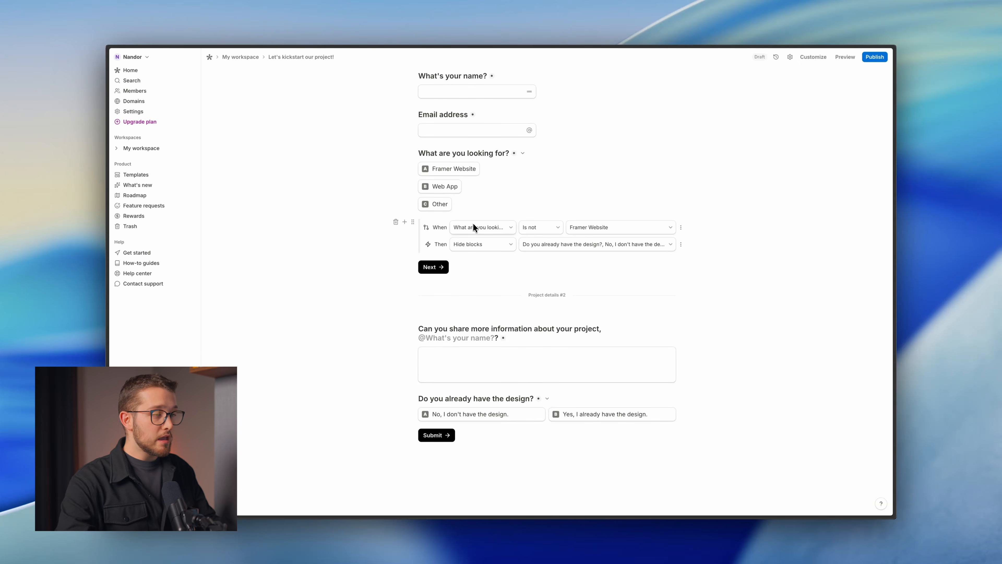
pyautogui.scroll(2, 712, 83)
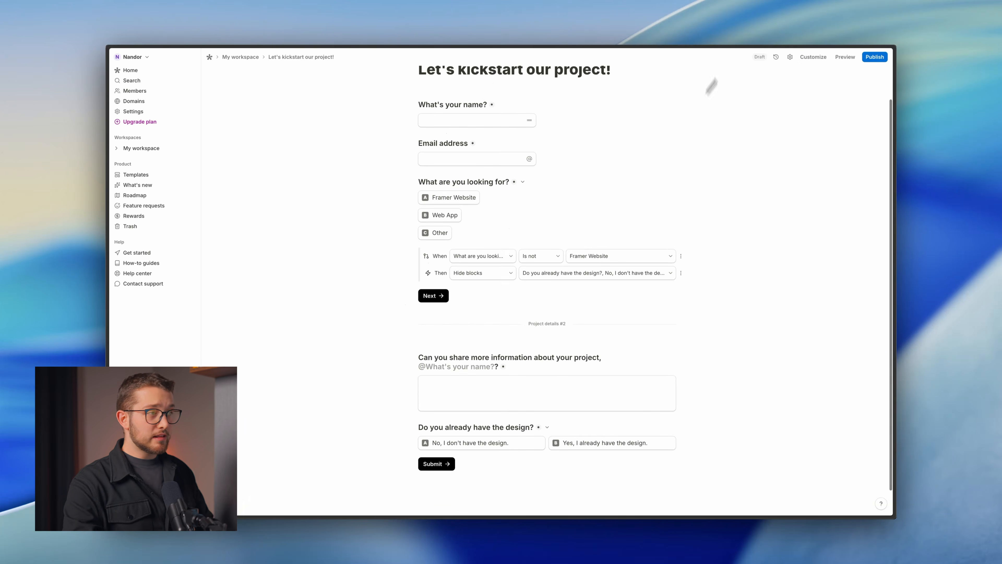
pyautogui.click(845, 57)
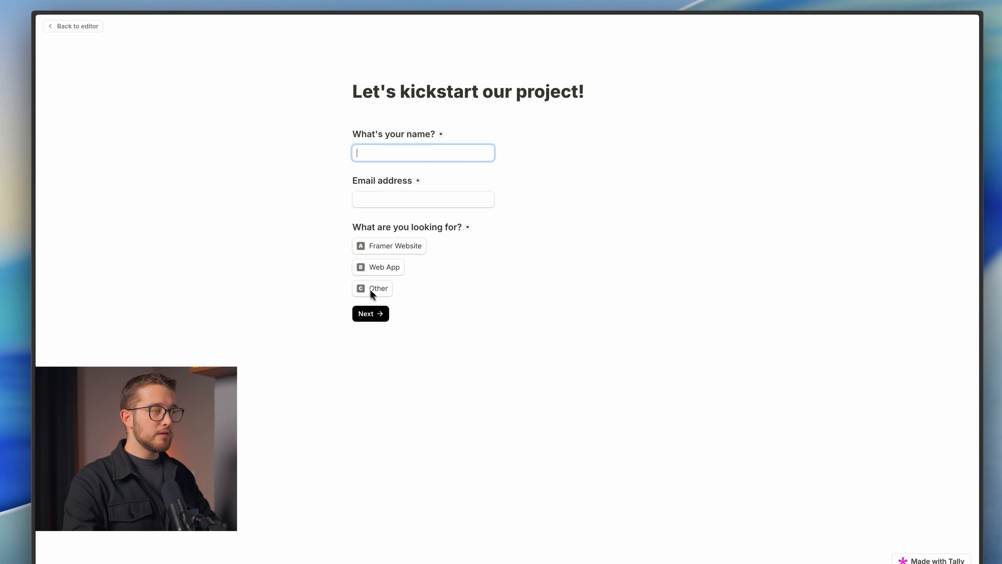
pyautogui.click(379, 252)
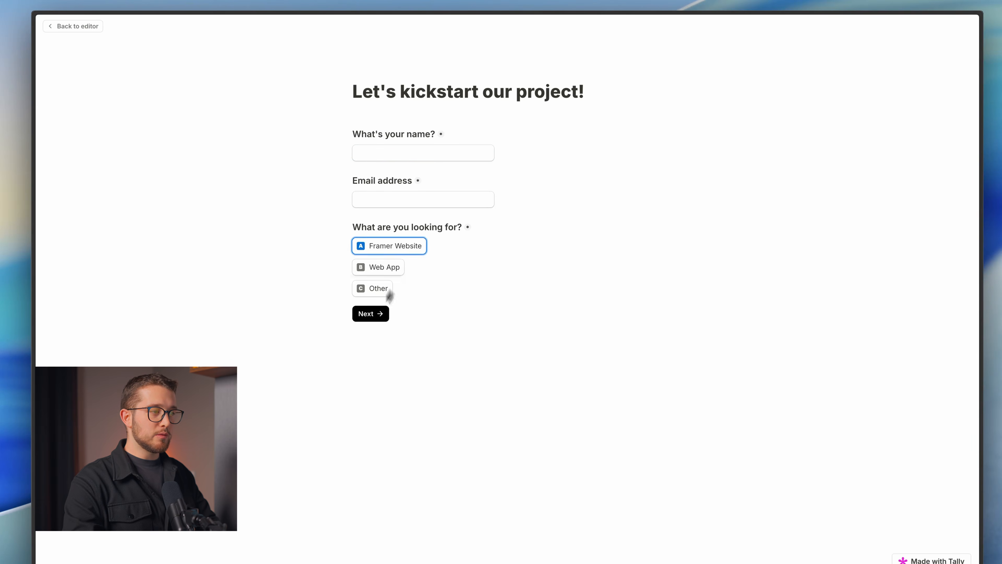
pyautogui.click(377, 314)
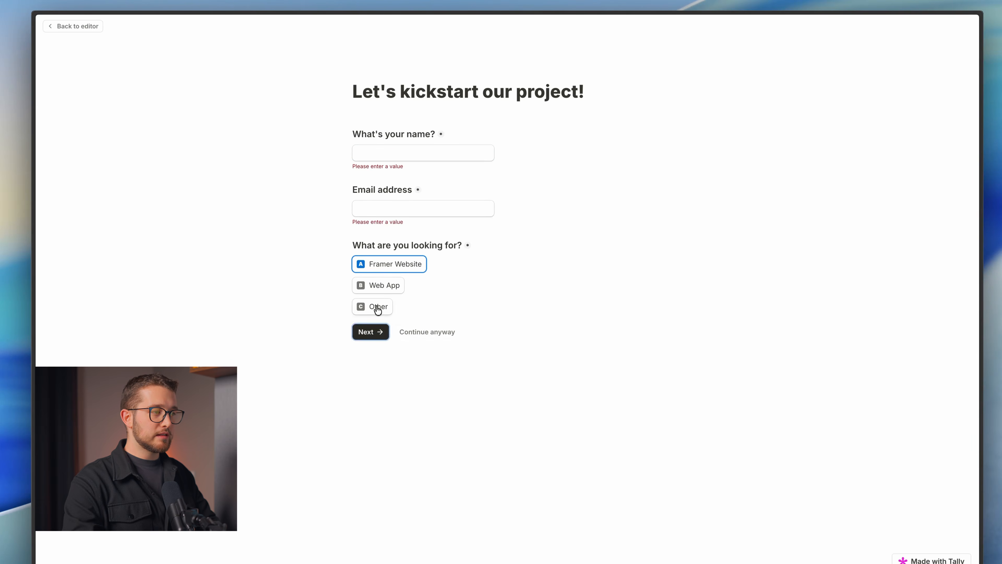
pyautogui.click(433, 334)
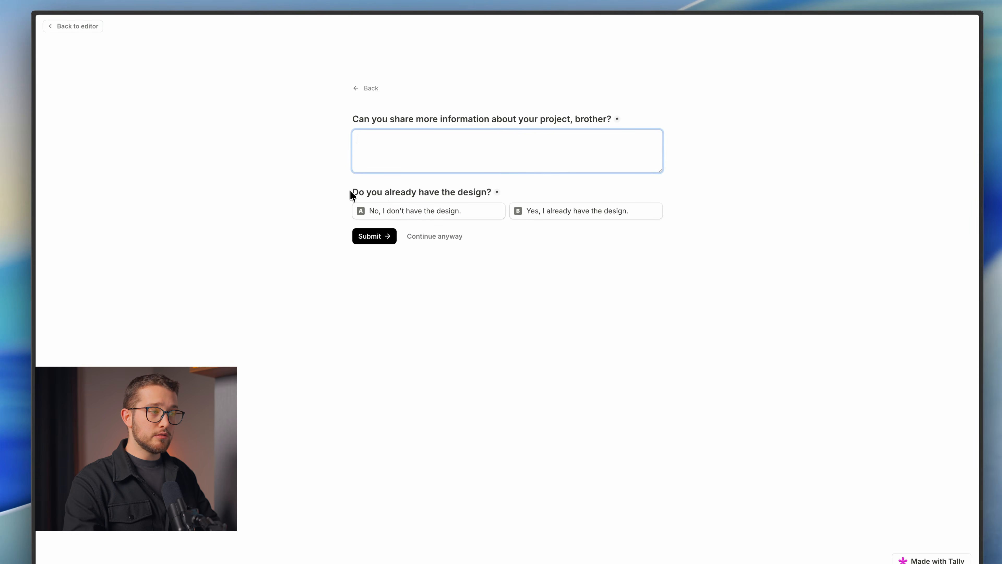
pyautogui.moveTo(352, 196); pyautogui.dragTo(456, 192)
pyautogui.click(456, 193)
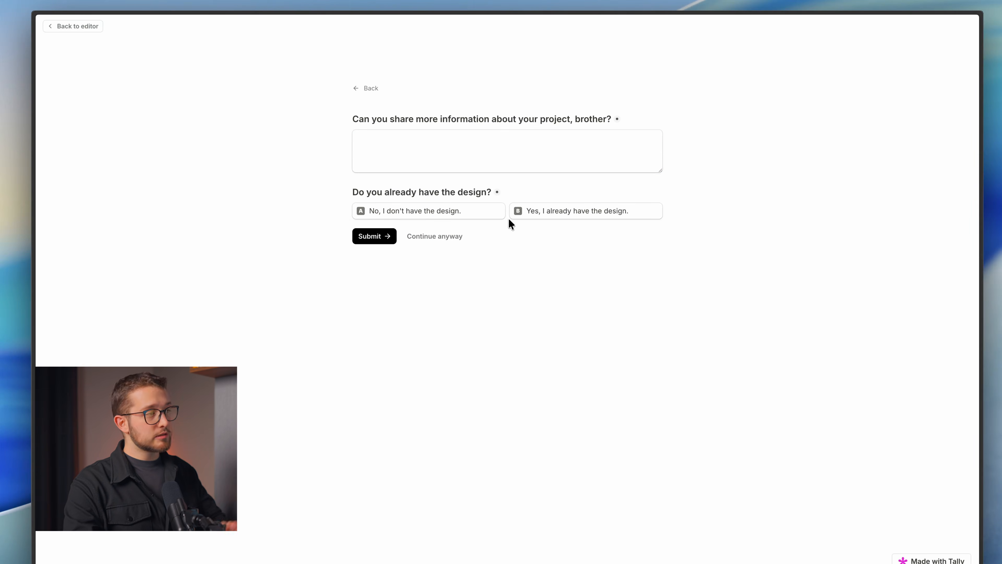
pyautogui.click(371, 88)
pyautogui.click(389, 296)
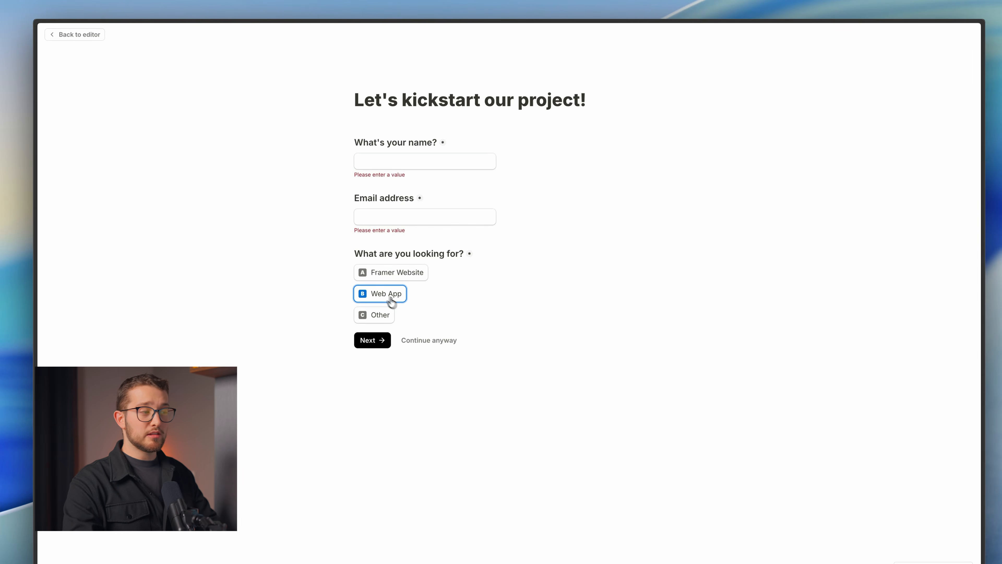
pyautogui.click(433, 342)
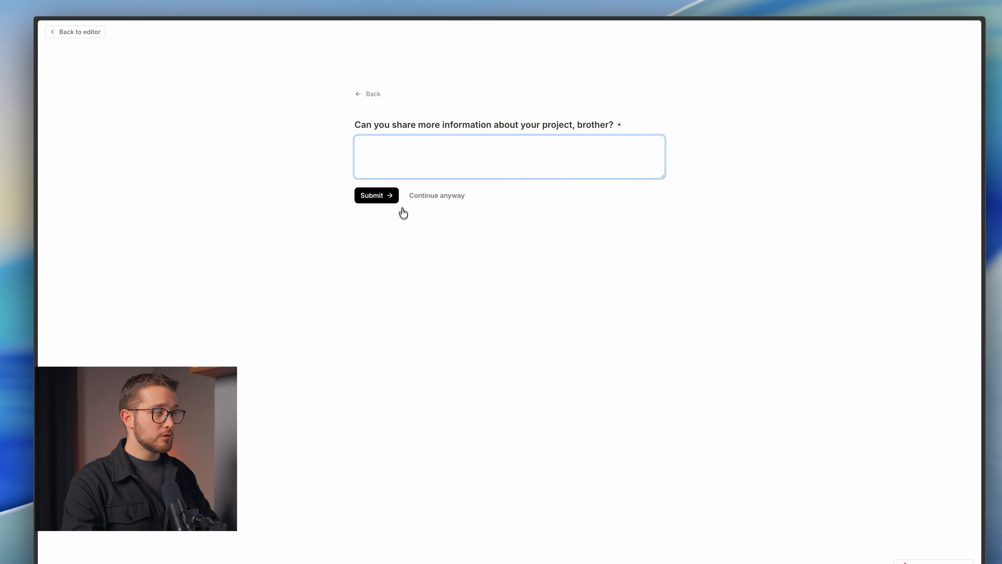
pyautogui.click(378, 94)
pyautogui.click(378, 318)
pyautogui.click(425, 339)
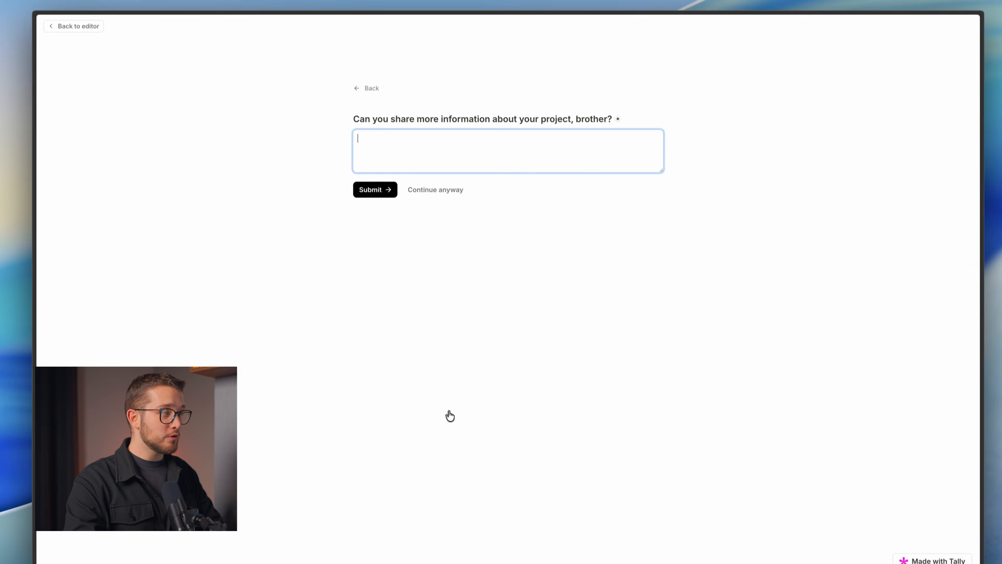
pyautogui.click(377, 108)
pyautogui.click(87, 53)
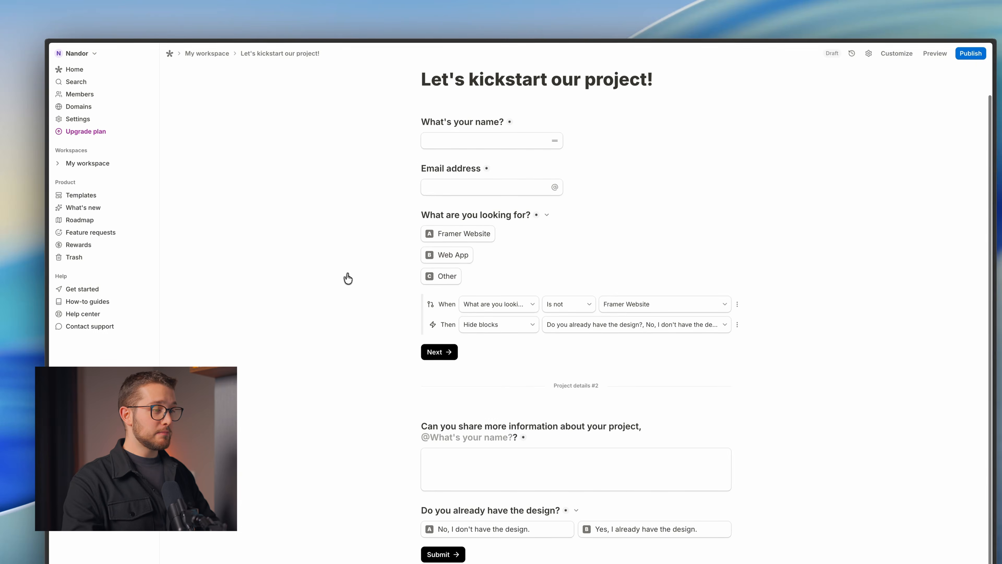
pyautogui.scroll(-2, 499, 351)
# Duplicate the design question and retitle the copy 'What's the project deadline?'.
pyautogui.hotkey('ctrl', 'Tab')
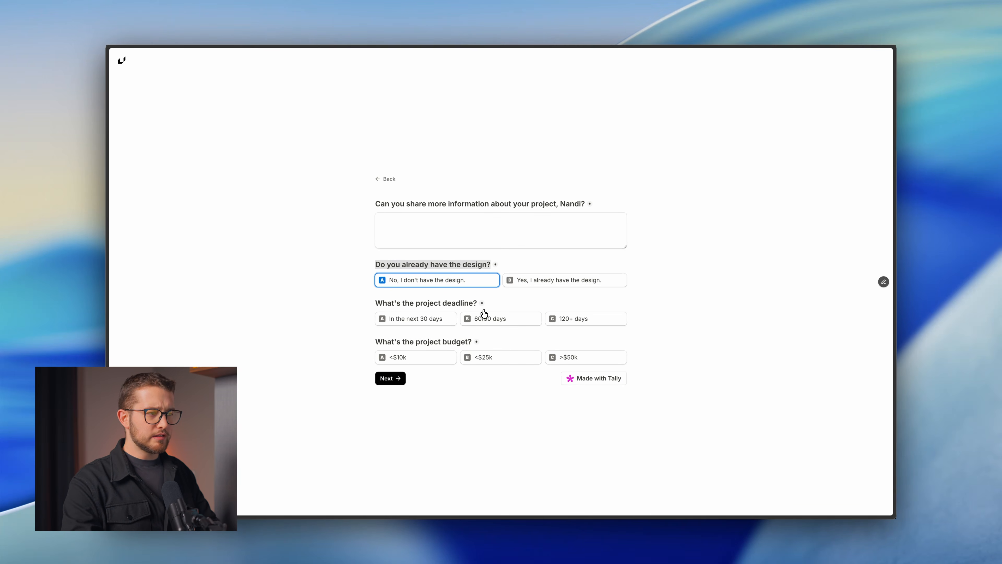
pyautogui.hotkey('ctrl', 'Tab')
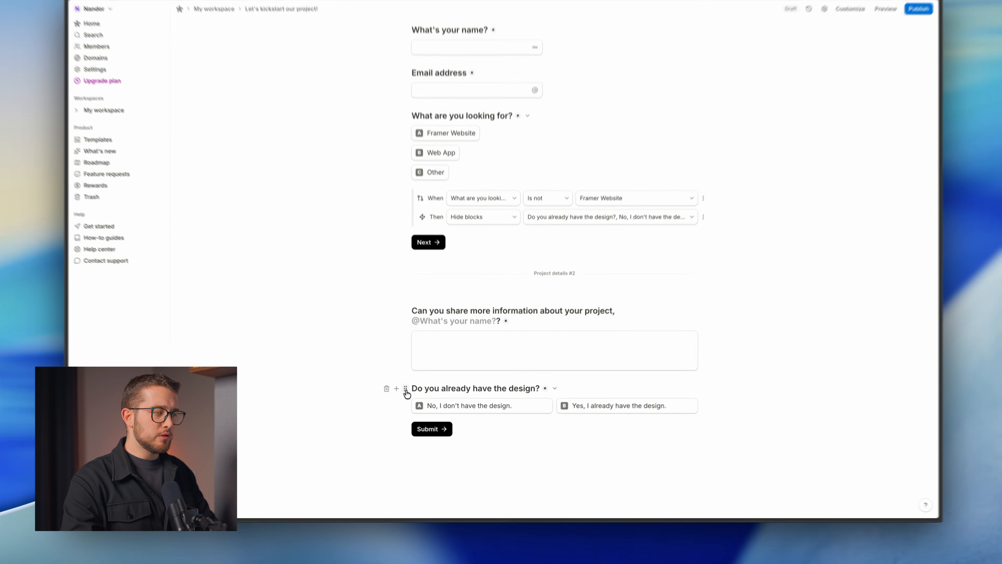
pyautogui.click(413, 398)
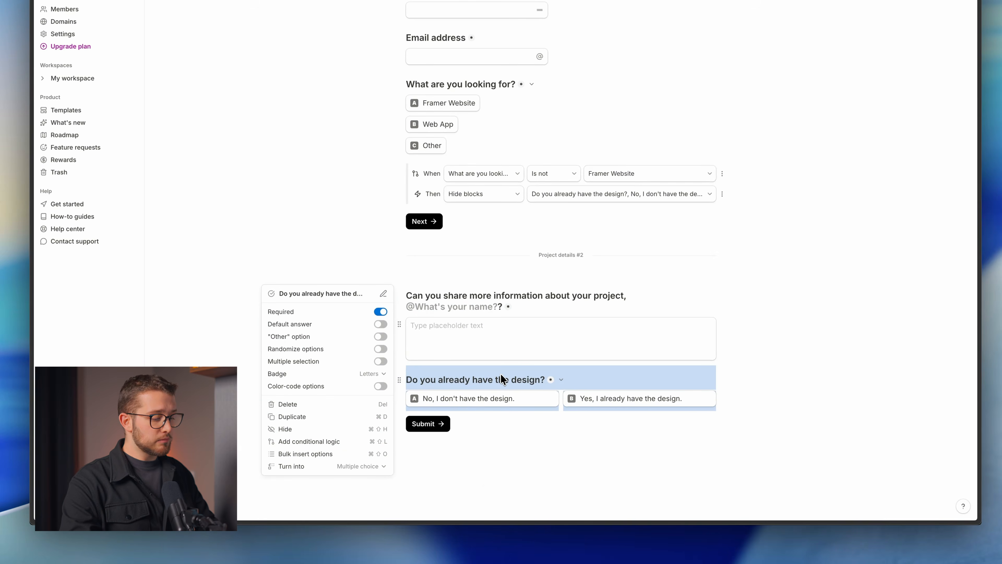
pyautogui.press('super+d')
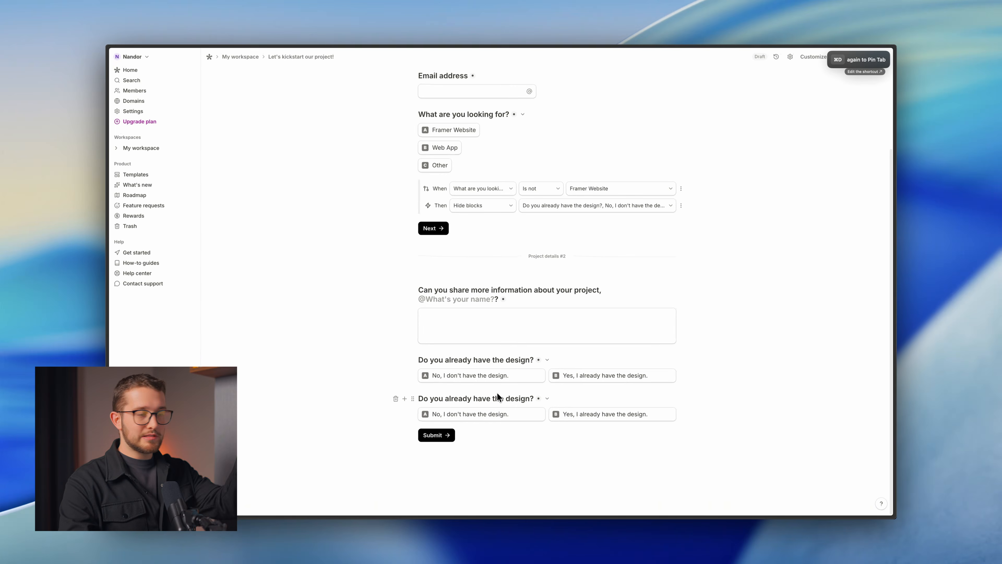
pyautogui.hotkey('ctrl', 'Tab')
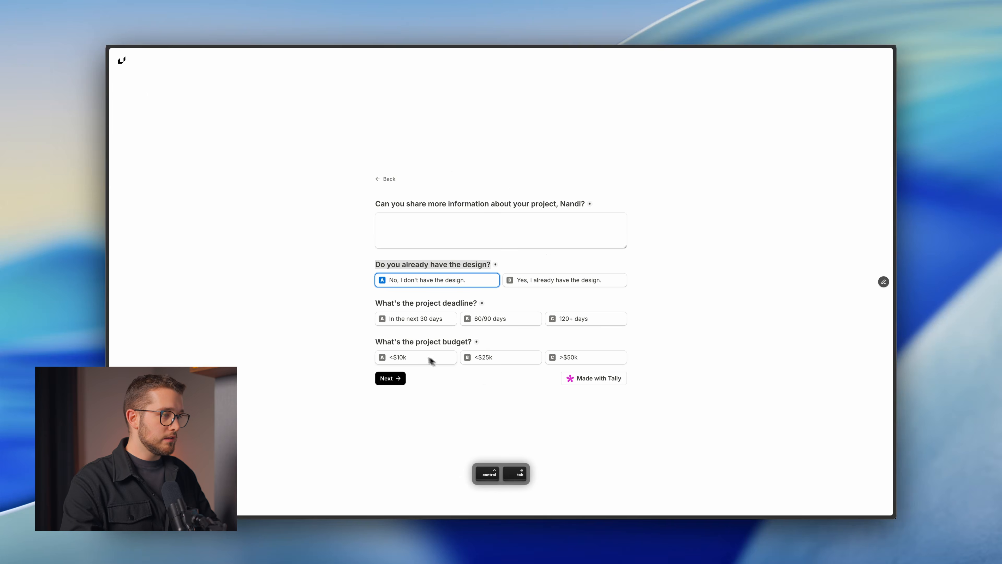
pyautogui.moveTo(376, 303); pyautogui.dragTo(476, 303)
pyautogui.press('super+c')
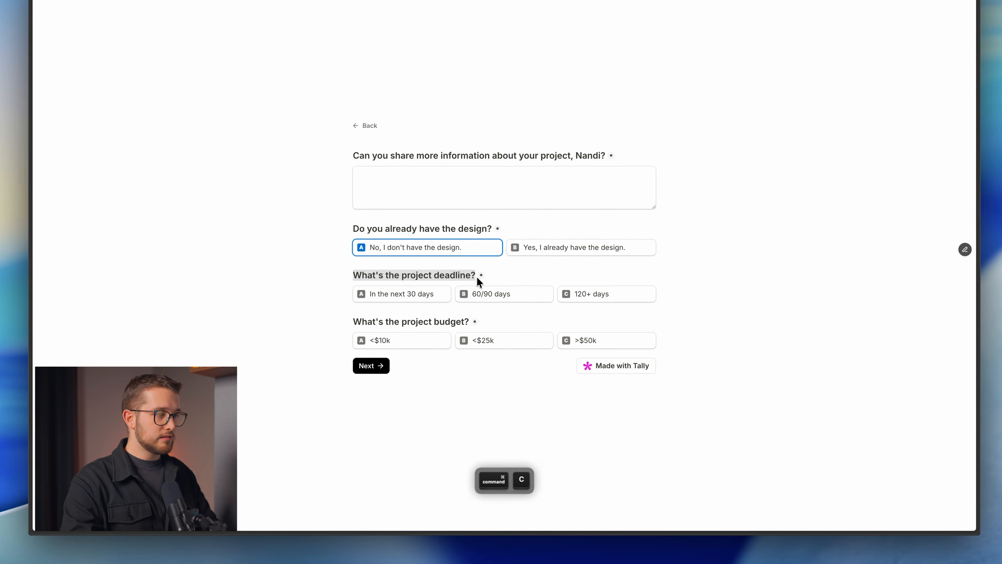
pyautogui.hotkey('ctrl', 'Tab')
pyautogui.moveTo(544, 390); pyautogui.dragTo(437, 390)
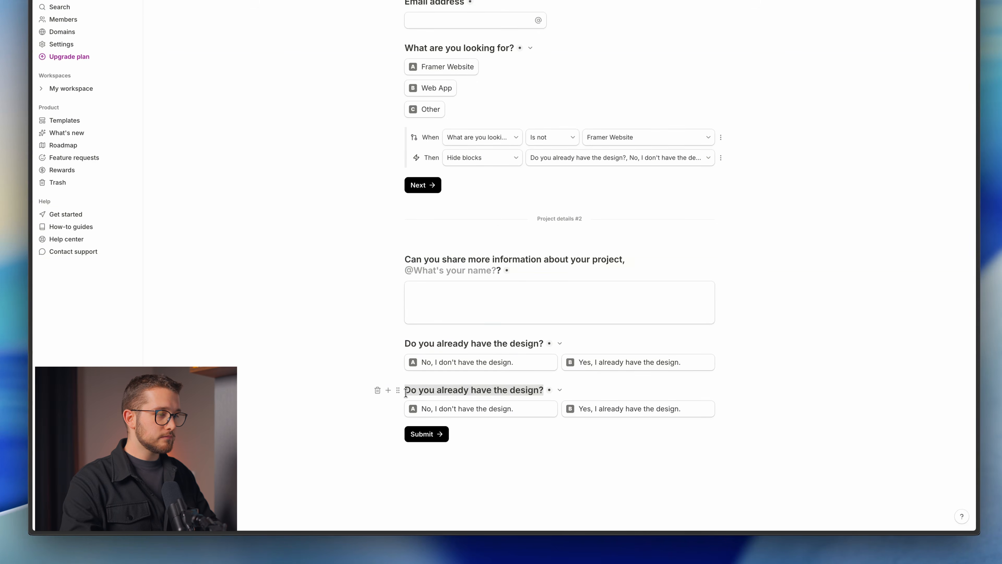
pyautogui.press('super+v')
# Set the first deadline option to 'In the next 30 days'.
pyautogui.hotkey('ctrl', 'Tab')
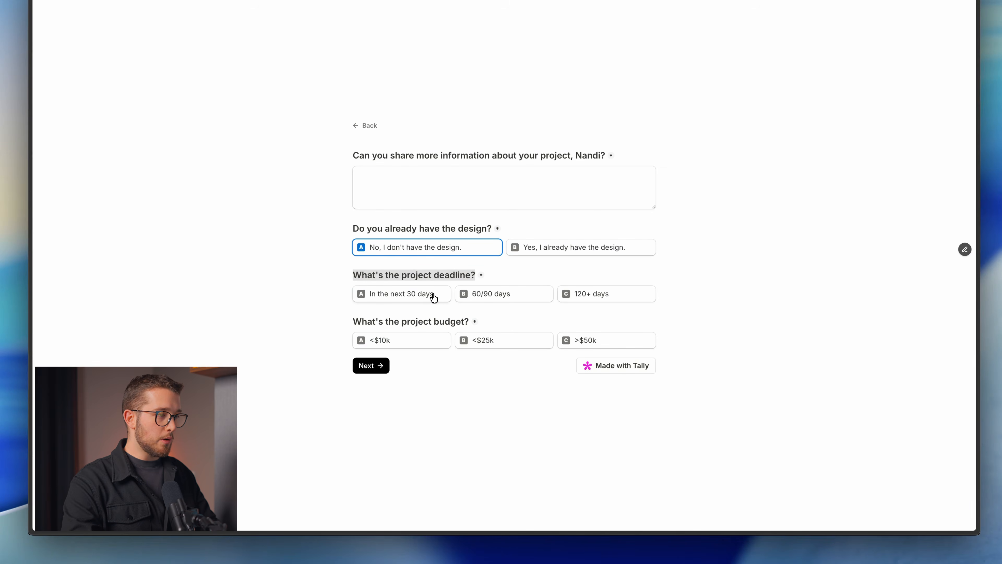
pyautogui.click(359, 299)
pyautogui.hotkey('ctrl', 'Tab')
pyautogui.click(504, 408)
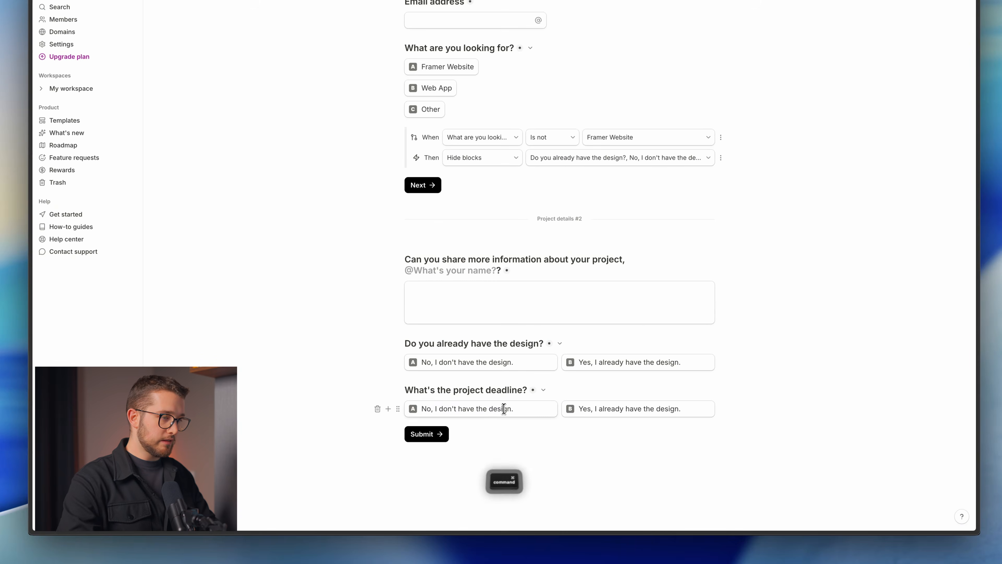
pyautogui.press('super+a')
pyautogui.write('In the next 30 days')
# Add a second option '60/90 days' and change the third to '120+ days'.
pyautogui.click(398, 409)
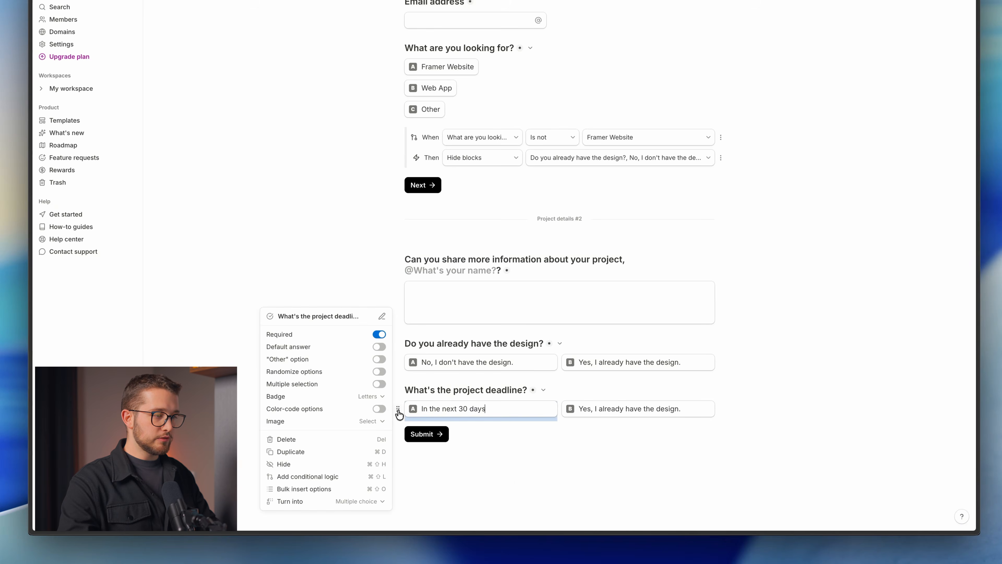
pyautogui.press('super+d')
pyautogui.moveTo(398, 409); pyautogui.dragTo(555, 388)
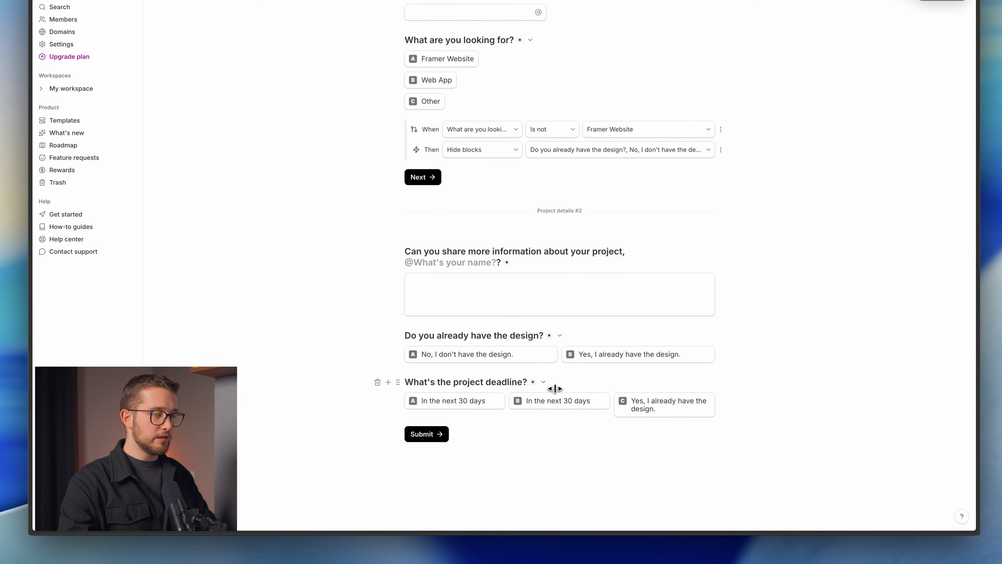
pyautogui.tripleClick(543, 405)
pyautogui.write('60')
pyautogui.press('BackSpace')
pyautogui.press('BackSpace')
pyautogui.write('6')
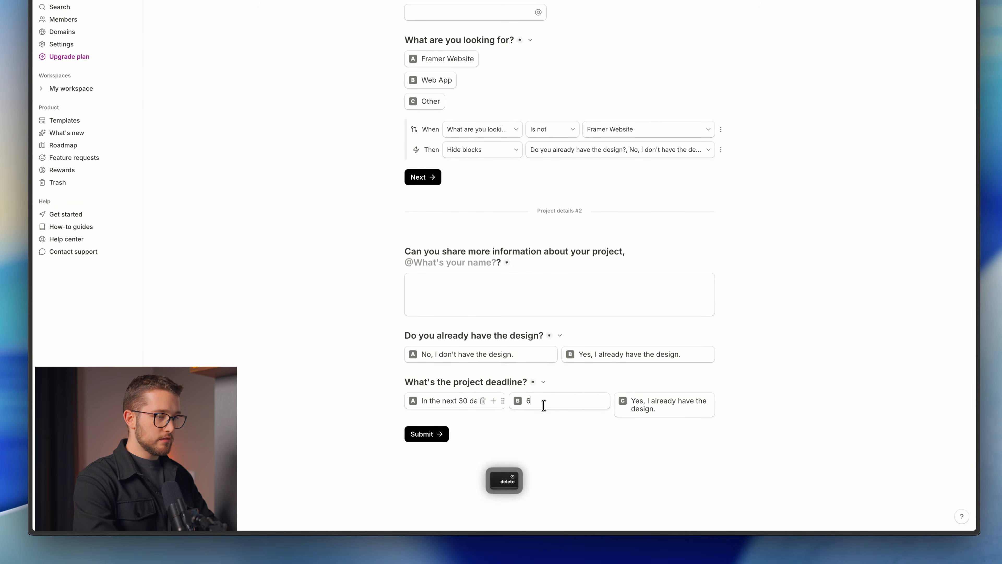
pyautogui.write('0/90 da')
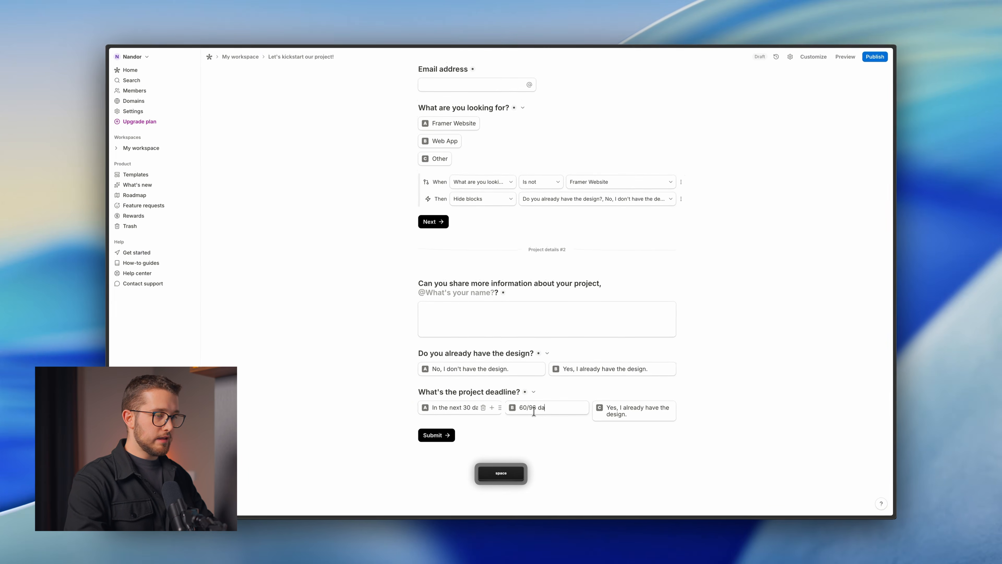
pyautogui.write('ys')
pyautogui.hotkey('ctrl', 'tab')
pyautogui.hotkey('ctrl', 'tab')
pyautogui.hotkey('ctrl', 'tab')
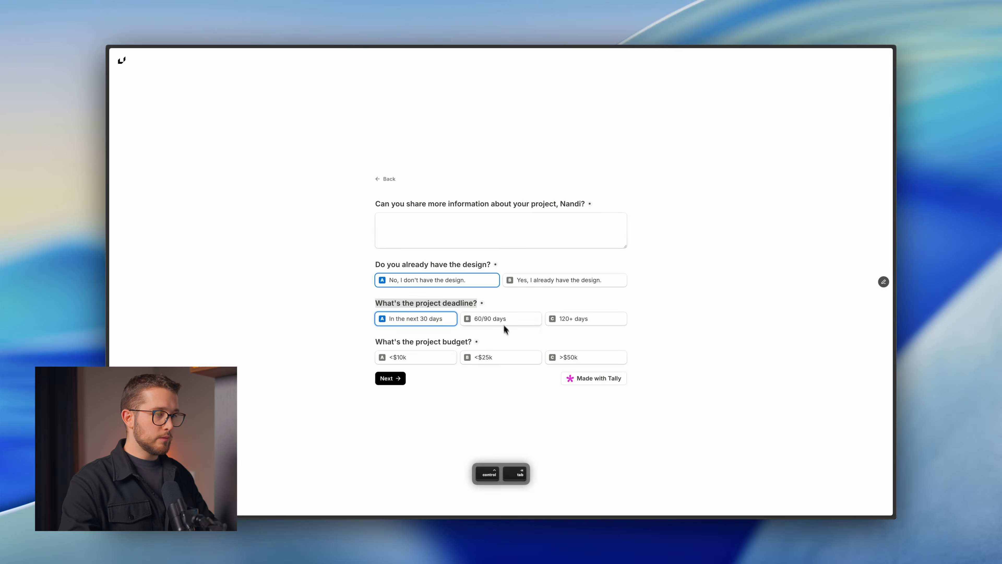
pyautogui.hotkey('ctrl', 'tab')
pyautogui.click(632, 403)
pyautogui.press('super+a')
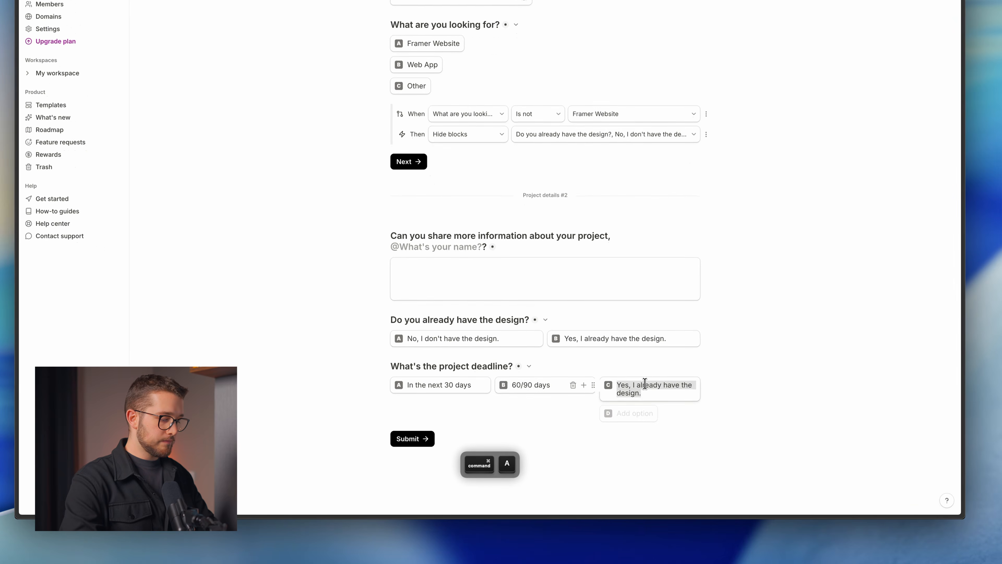
pyautogui.write('120+ days')
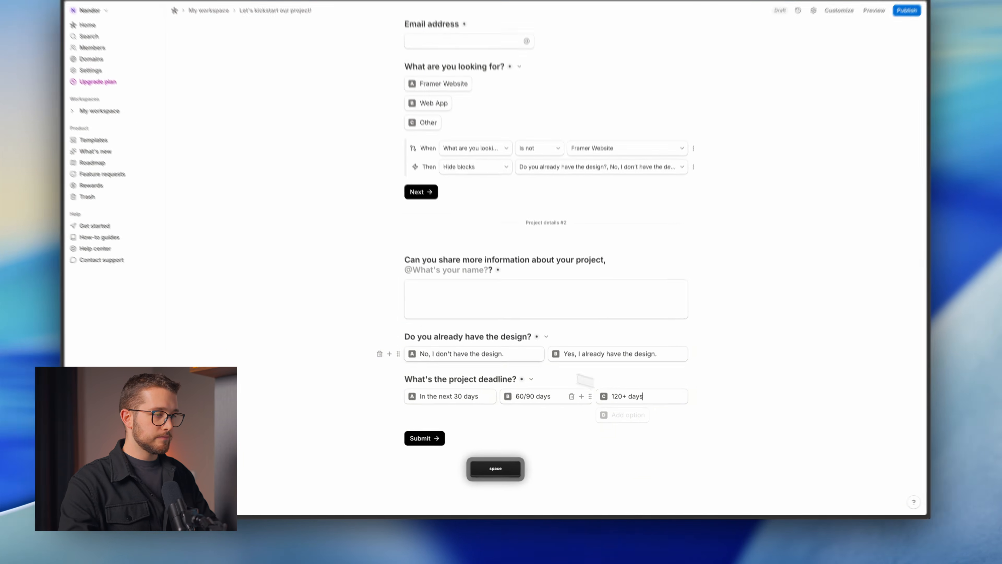
# Select the budget question's wording in the form preview.
pyautogui.hotkey('ctrl', 'Tab')
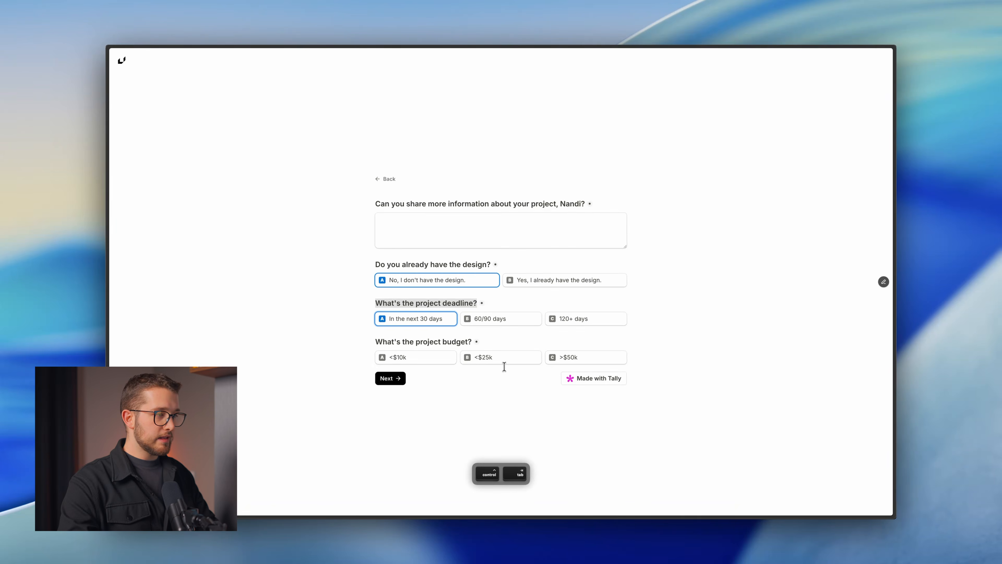
pyautogui.moveTo(473, 342); pyautogui.dragTo(367, 342)
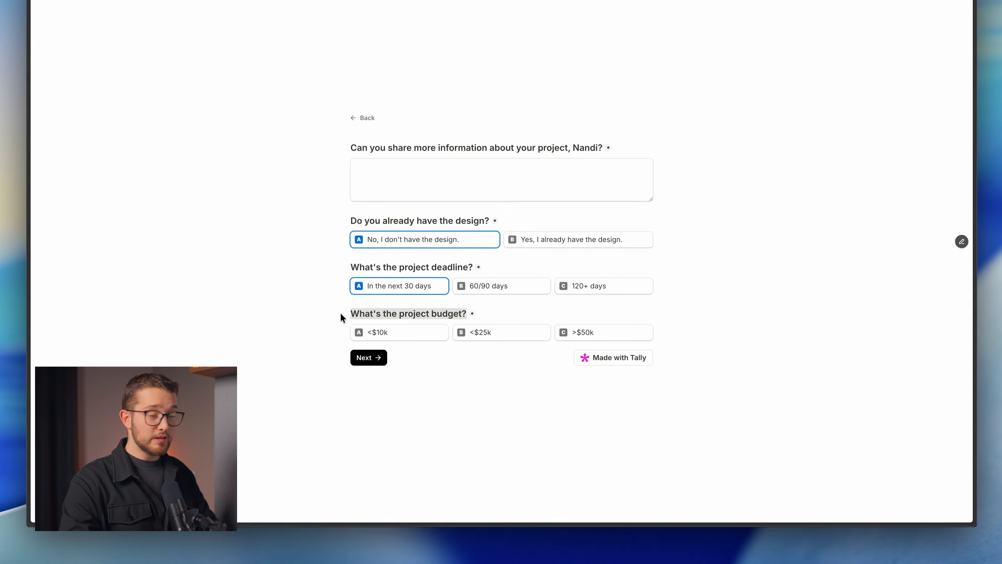
pyautogui.hotkey('ctrl', 'Tab')
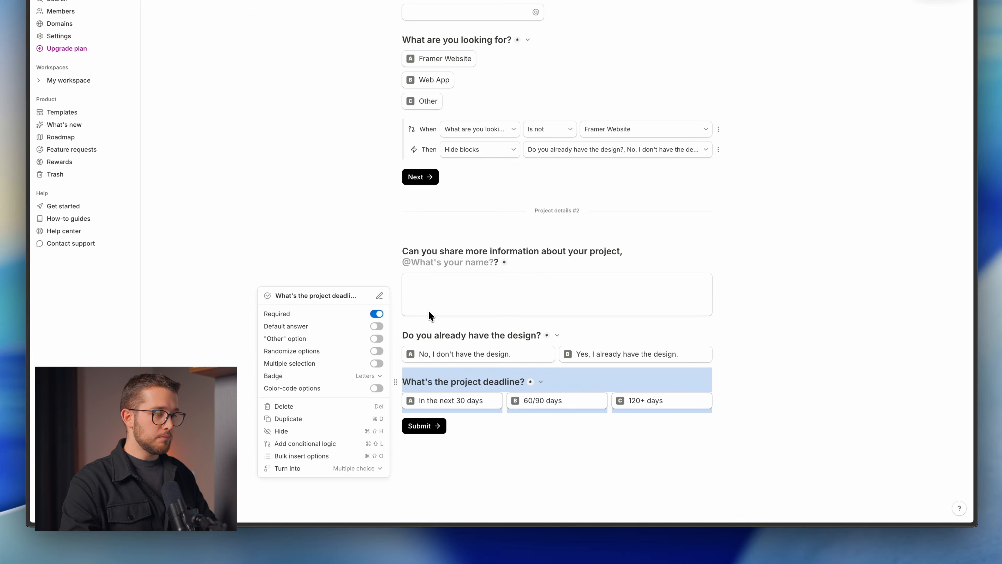
# Duplicate the deadline question and retitle the copy 'What's the project budget?'.
pyautogui.press('super+d')
pyautogui.moveTo(524, 404); pyautogui.dragTo(401, 404)
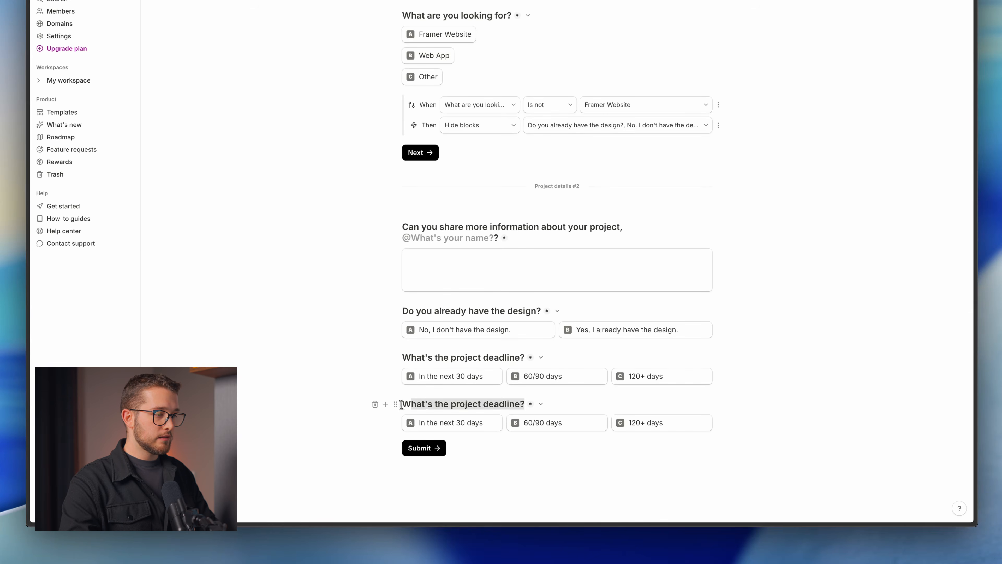
pyautogui.press('super+v')
pyautogui.scroll(-1, 459, 400)
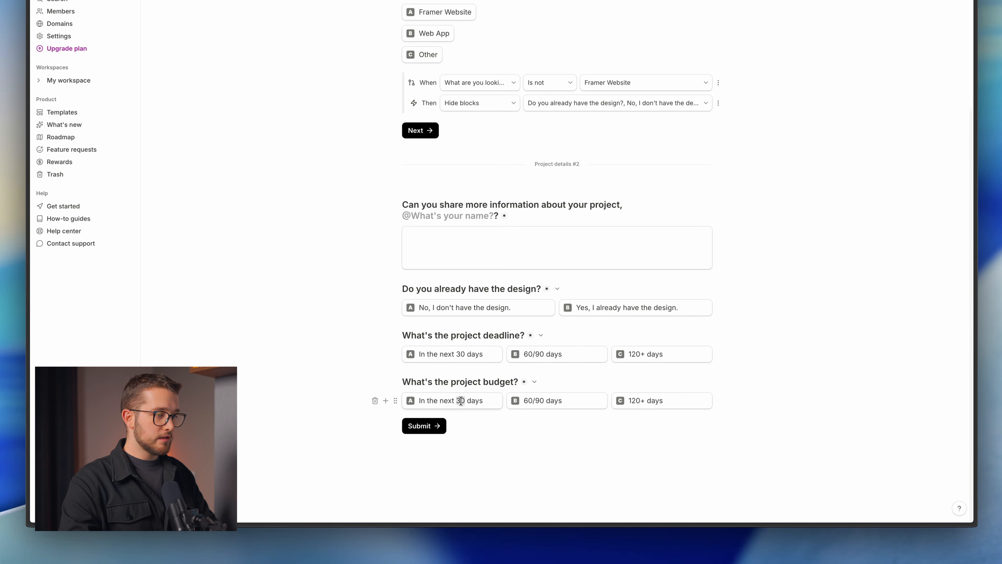
# Set the first two budget options to <$10k and <$25k.
pyautogui.tripleClick(461, 401)
pyautogui.write('<')
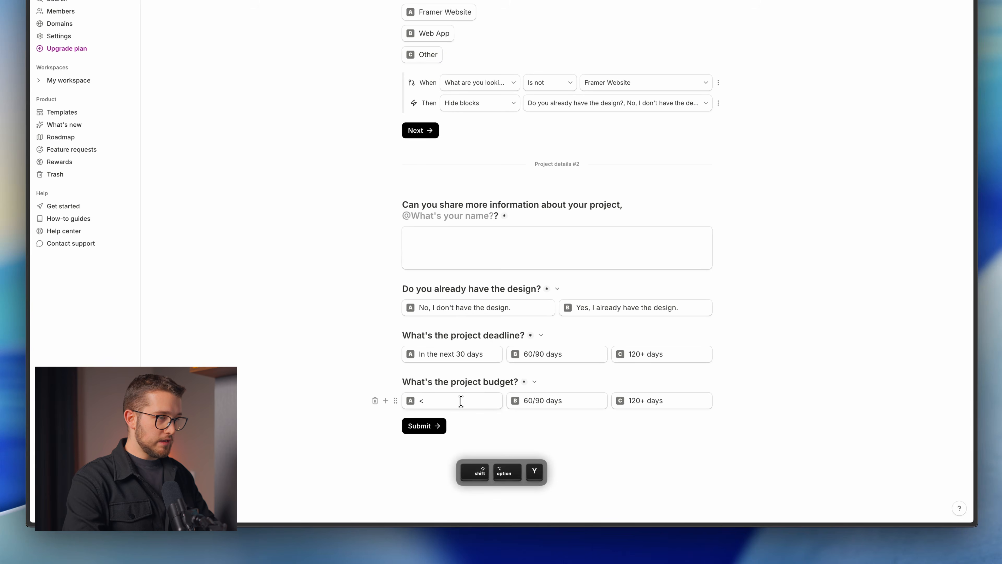
pyautogui.write('$10k')
pyautogui.press('super+a')
pyautogui.press('super+c')
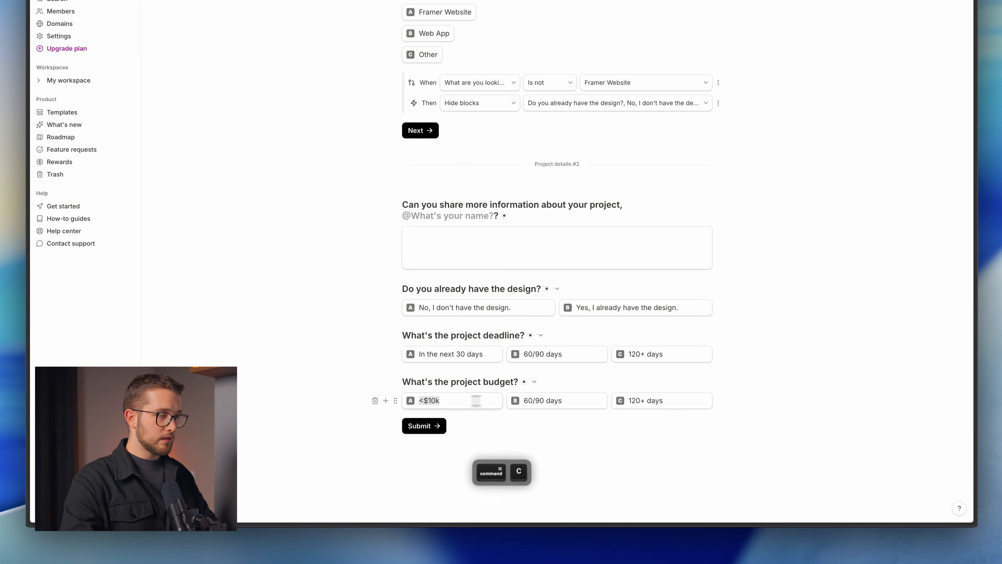
pyautogui.tripleClick(541, 400)
pyautogui.press('super+v')
pyautogui.press('Right')
pyautogui.press('BackSpace')
pyautogui.press('BackSpace')
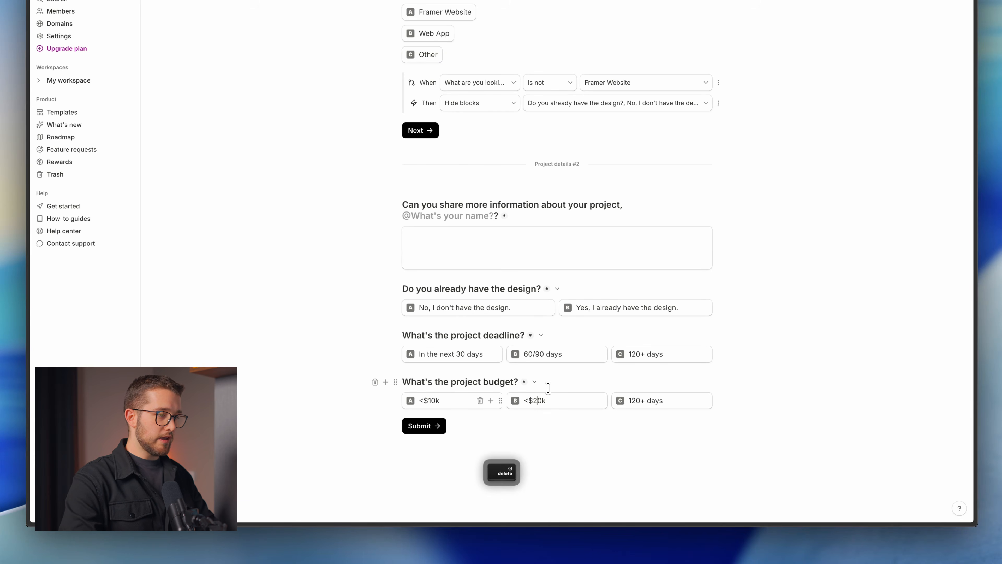
pyautogui.write('25')
pyautogui.press('super+a')
pyautogui.press('super+c')
# Change the third budget option to >$50k.
pyautogui.click(646, 400)
pyautogui.press('super+a')
pyautogui.press('super+v')
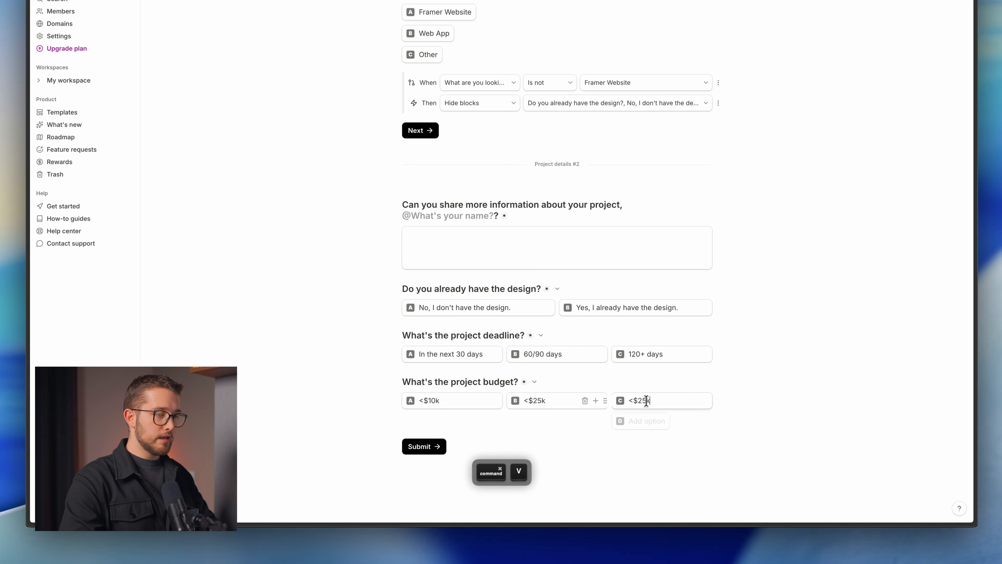
pyautogui.press('Left')
pyautogui.press('Left')
pyautogui.press('Right')
pyautogui.press('BackSpace')
pyautogui.press('BackSpace')
pyautogui.write('50')
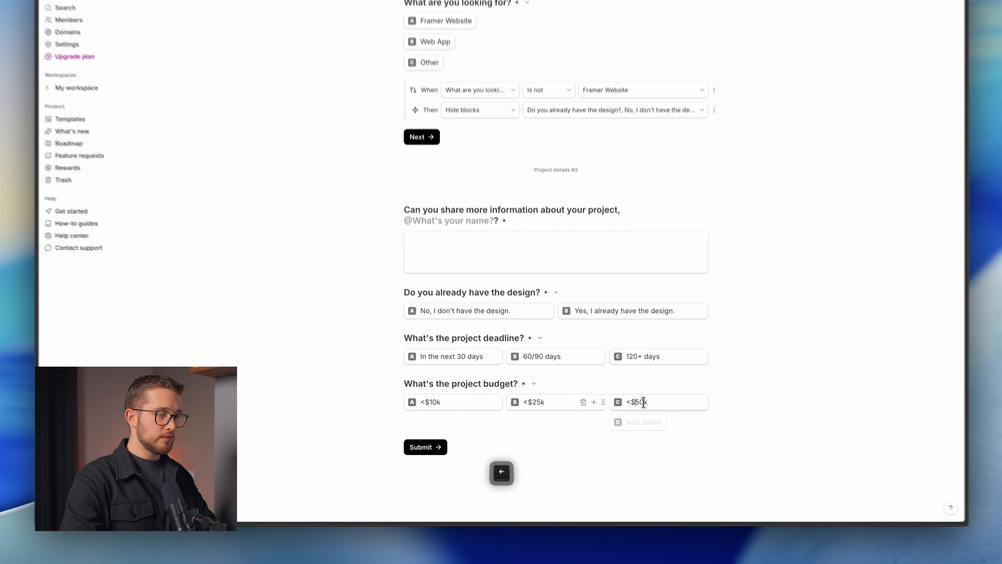
pyautogui.press('Left')
pyautogui.press('Left')
pyautogui.press('Left')
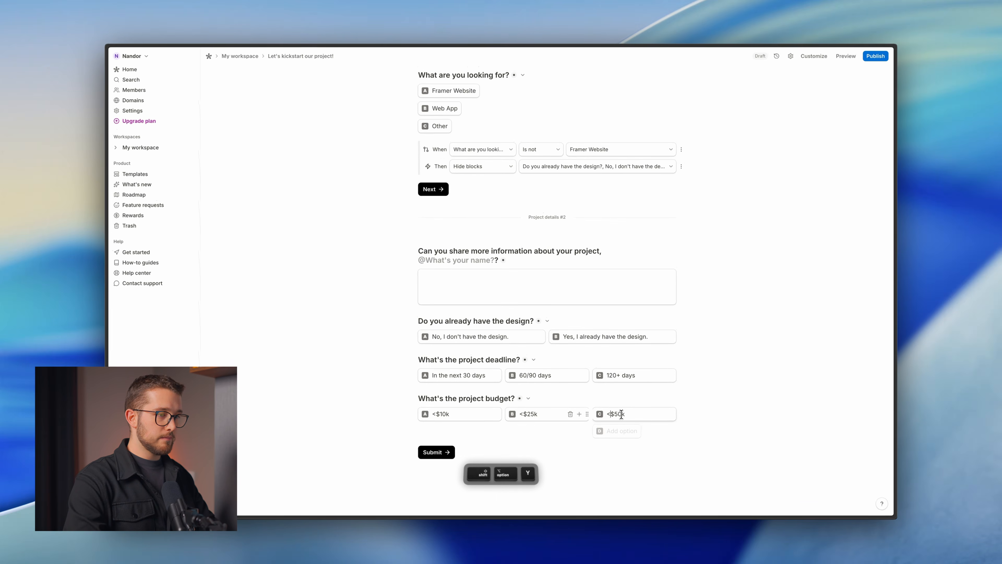
pyautogui.press('BackSpace')
pyautogui.write('>')
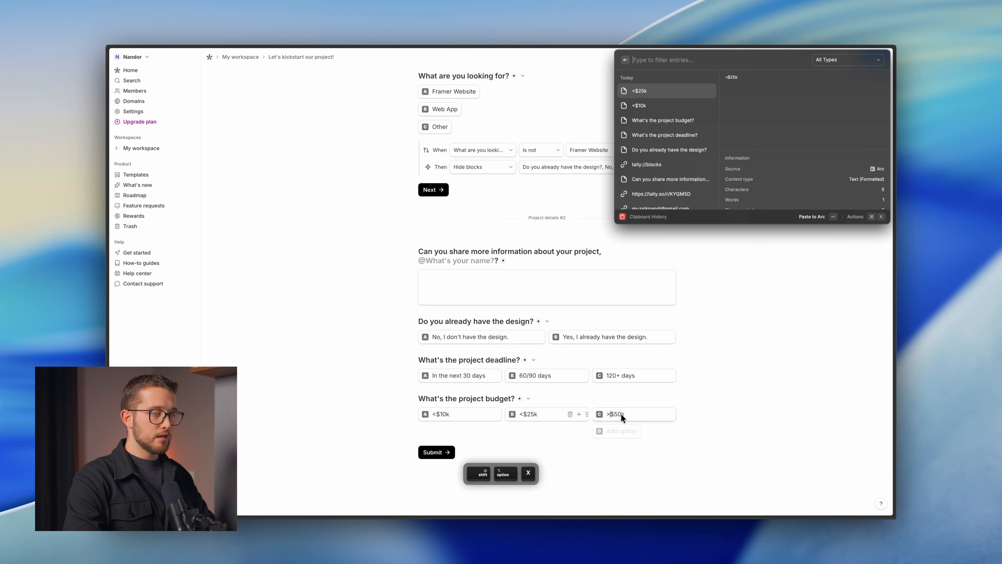
pyautogui.press('Escape')
pyautogui.press('Escape')
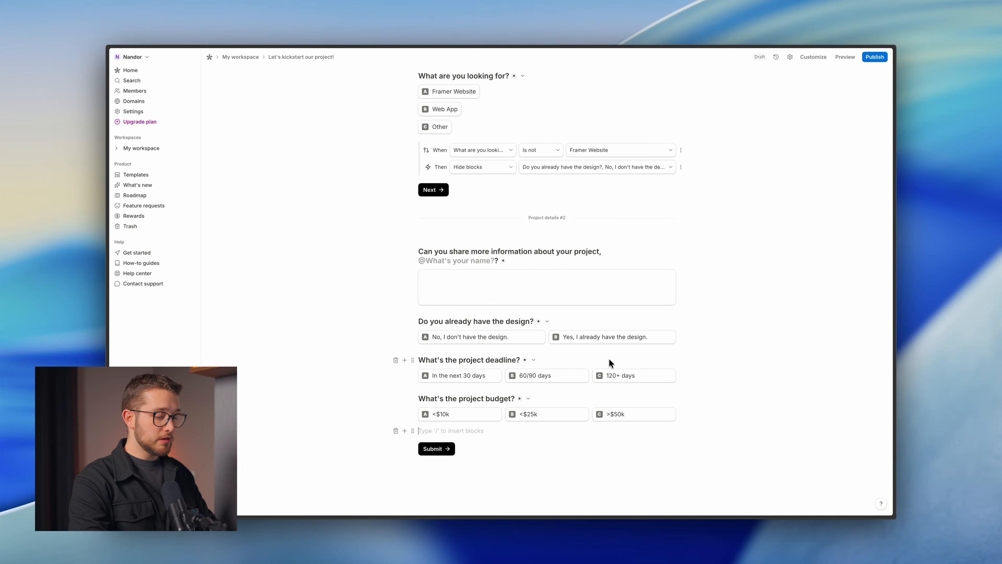
# Insert a new page after the budget question and name it 'Relevant files #3'.
pyautogui.write('/')
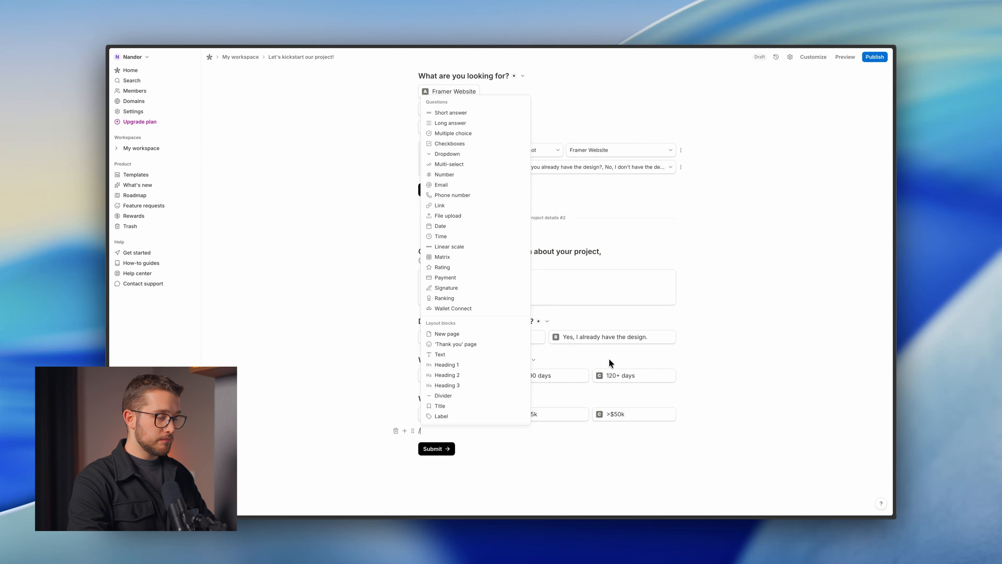
pyautogui.write('page')
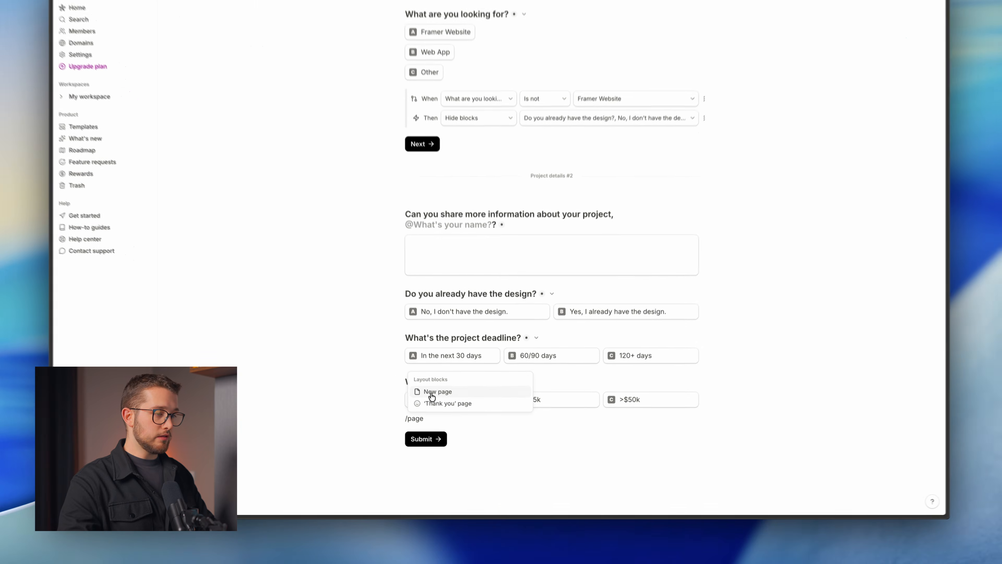
pyautogui.click(458, 407)
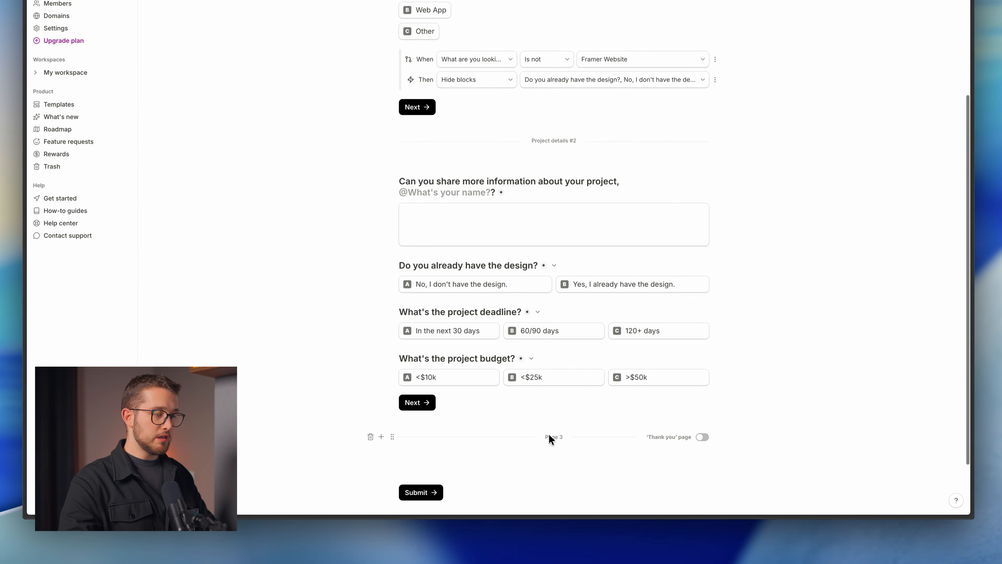
pyautogui.click(551, 438)
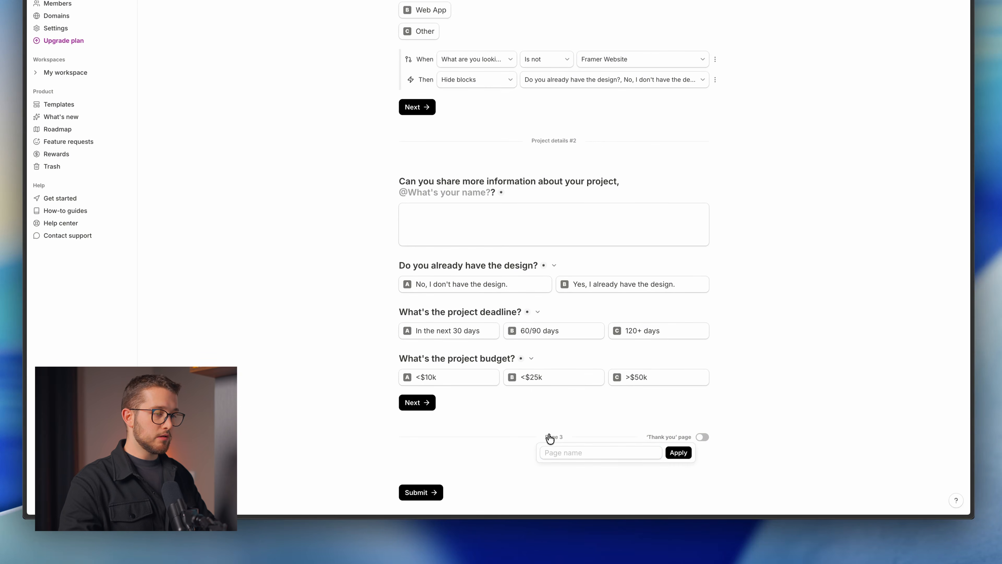
pyautogui.click(563, 451)
pyautogui.write('Relevant files #3')
pyautogui.press('Return')
pyautogui.scroll(-2, 632, 437)
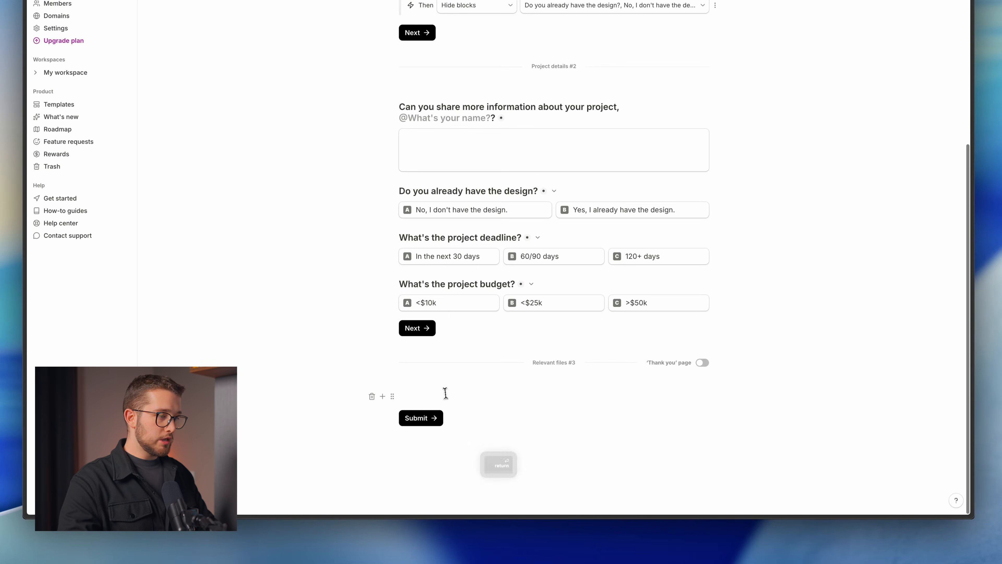
# Add a file-upload block titled with the heading copied from the reference form's documents page.
pyautogui.click(445, 394)
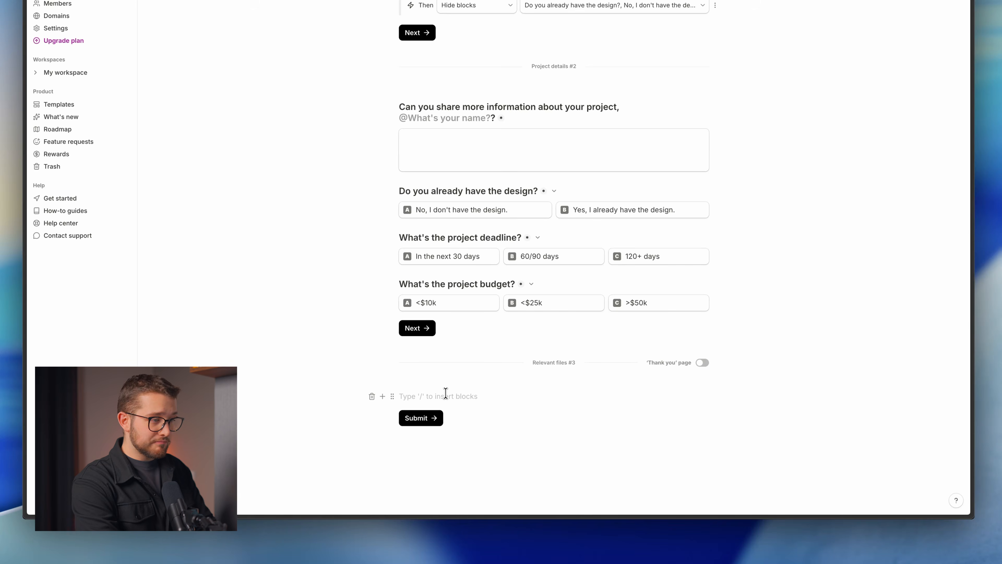
pyautogui.write('/file')
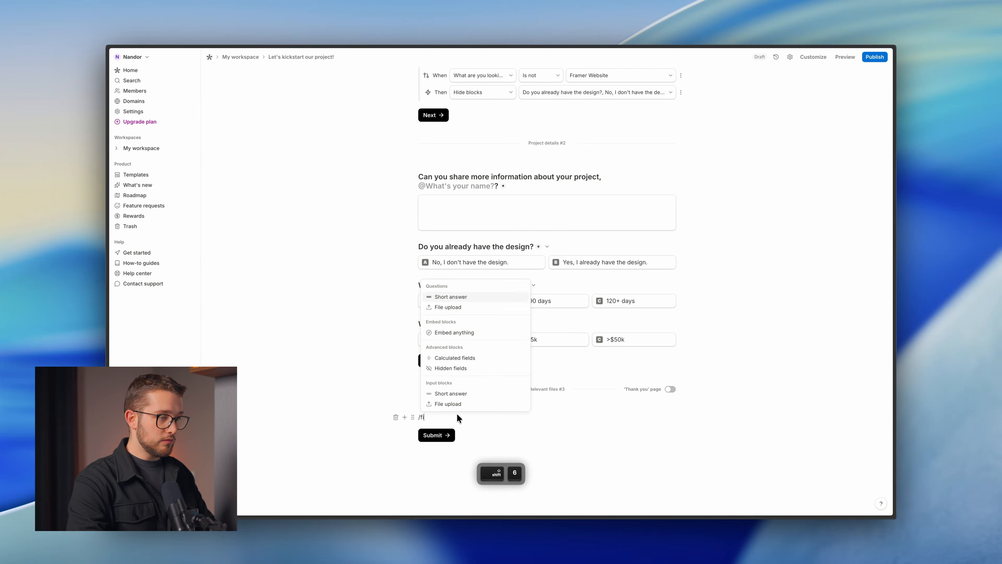
pyautogui.click(449, 378)
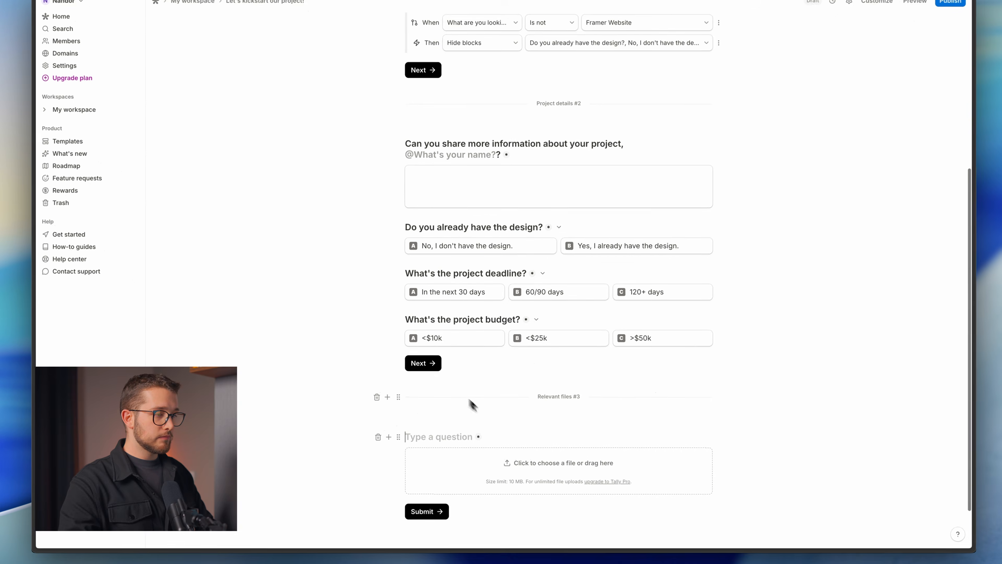
pyautogui.scroll(-2, 473, 405)
pyautogui.hotkey('ctrl', 'Tab')
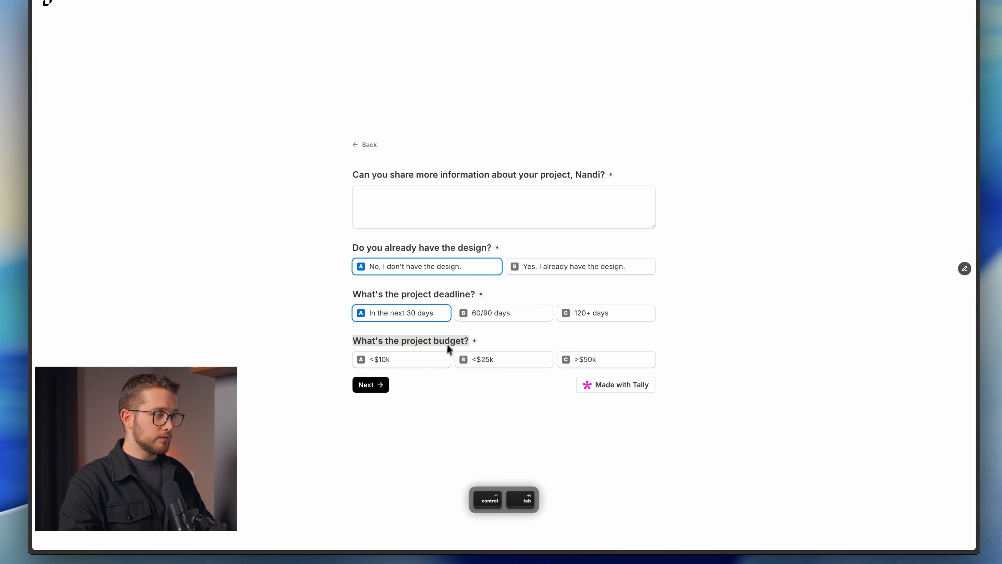
pyautogui.click(376, 385)
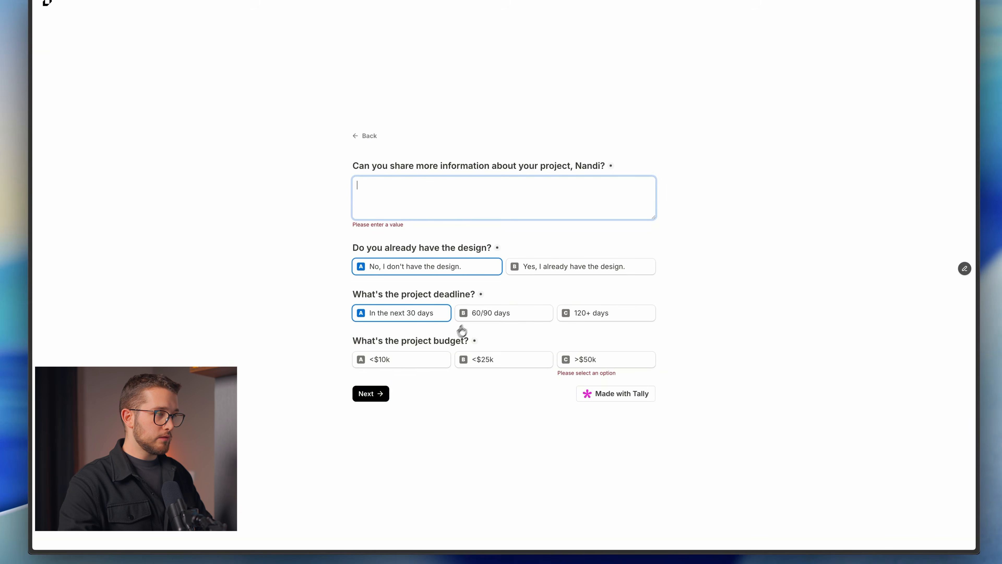
pyautogui.click(372, 388)
pyautogui.press('a')
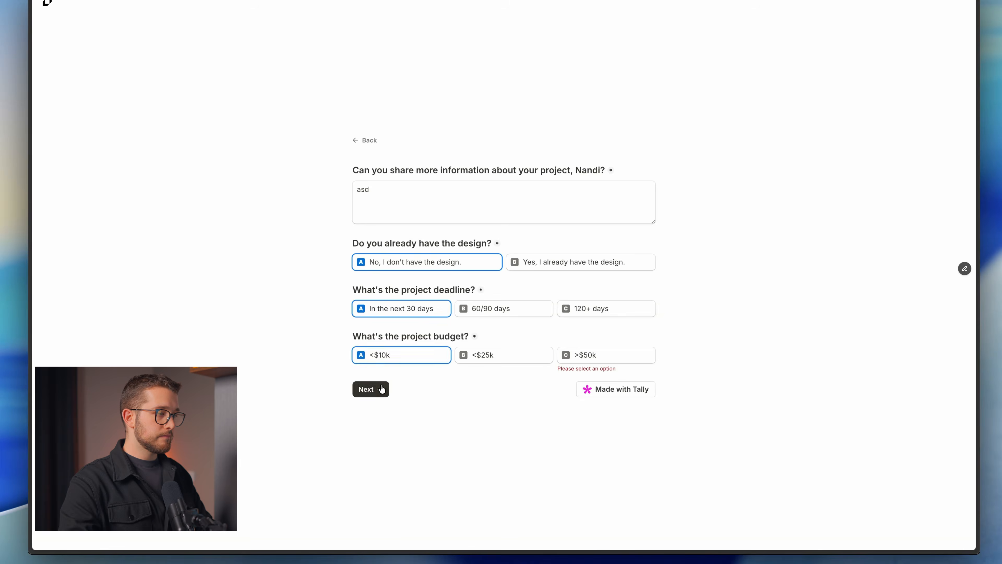
pyautogui.click(377, 395)
pyautogui.moveTo(353, 236); pyautogui.dragTo(500, 243)
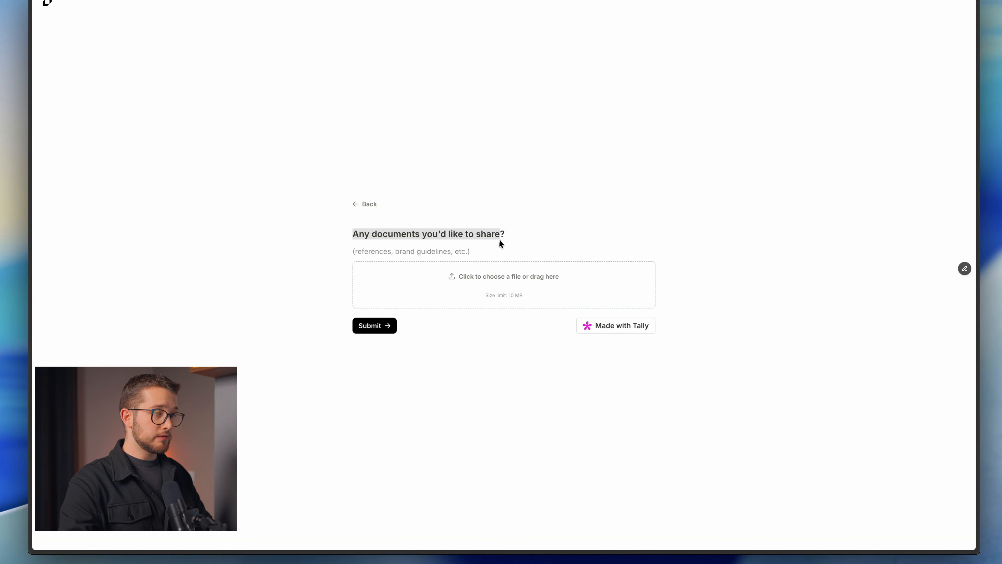
pyautogui.hotkey('ctrl', 'Tab')
pyautogui.press('super+v')
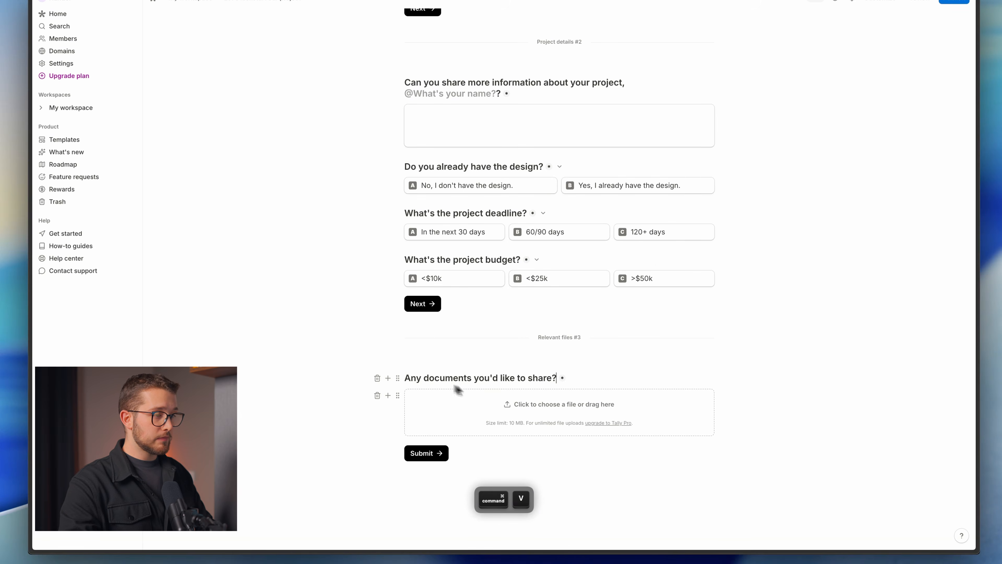
# Make the upload question optional and add an empty line under its heading.
pyautogui.click(397, 379)
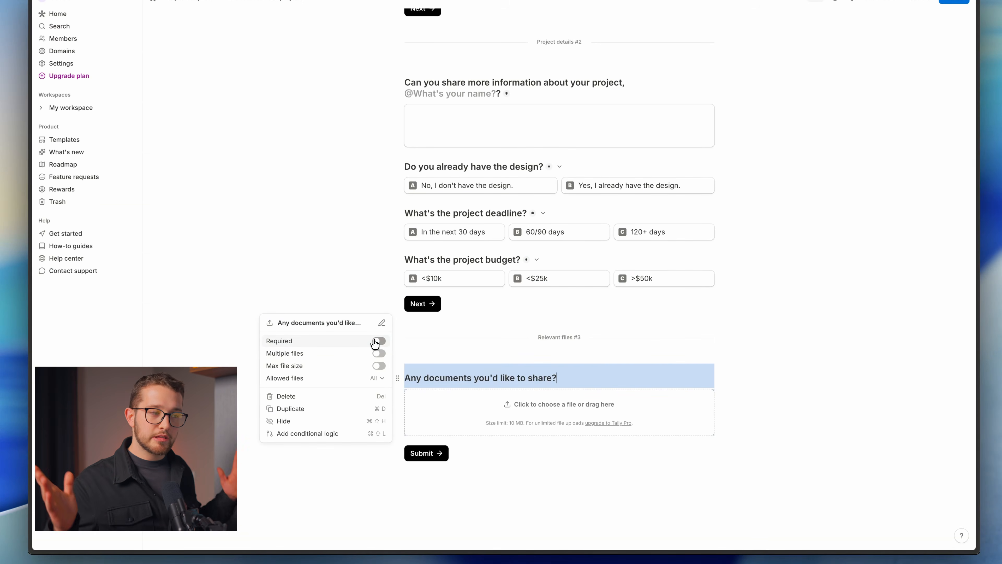
pyautogui.click(577, 377)
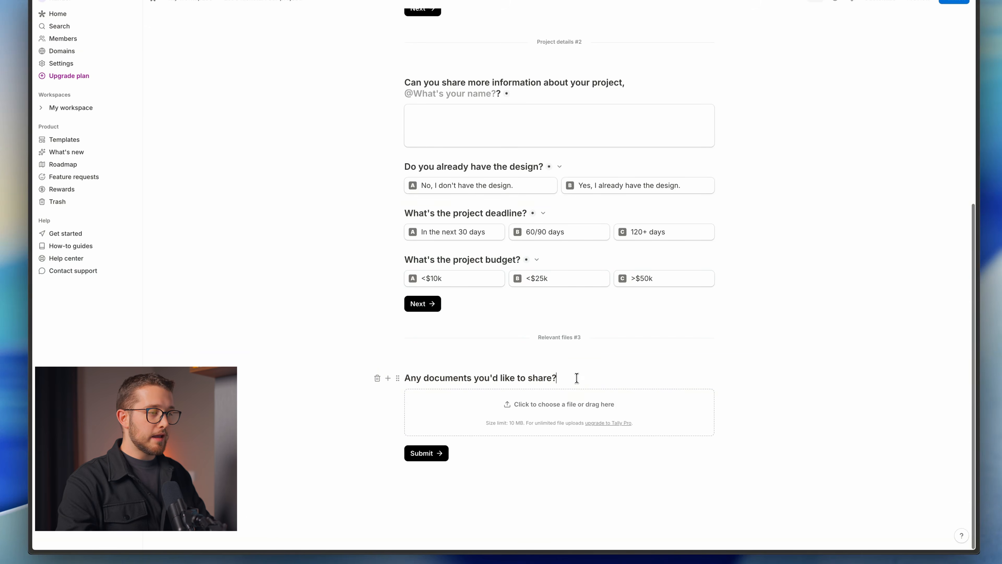
pyautogui.press('Return')
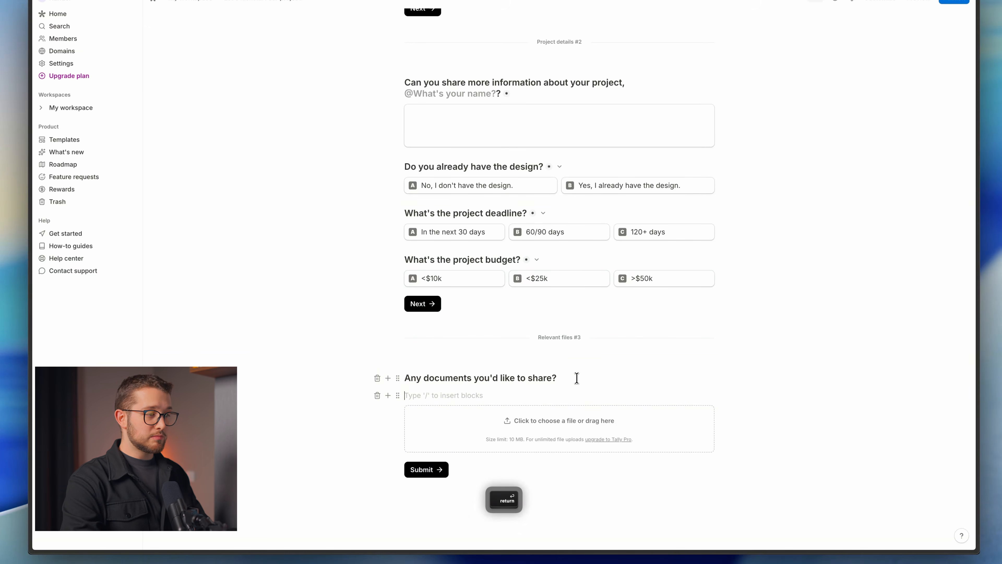
# Paste the reference form's subtitle '(references, brand guidelines, etc.)' under the upload heading and check its colour.
pyautogui.write('nsaknaksdn')
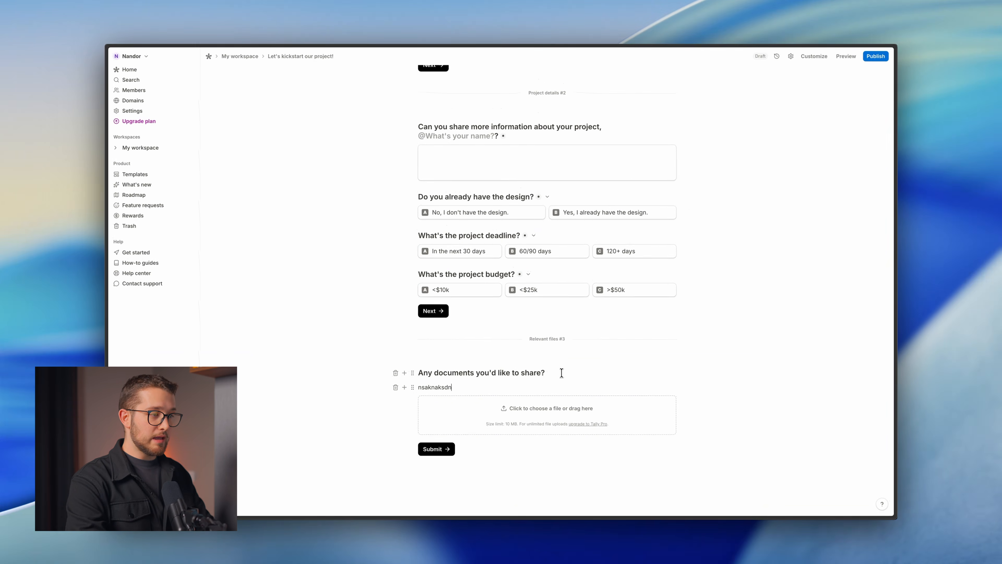
pyautogui.press('super+BackSpace')
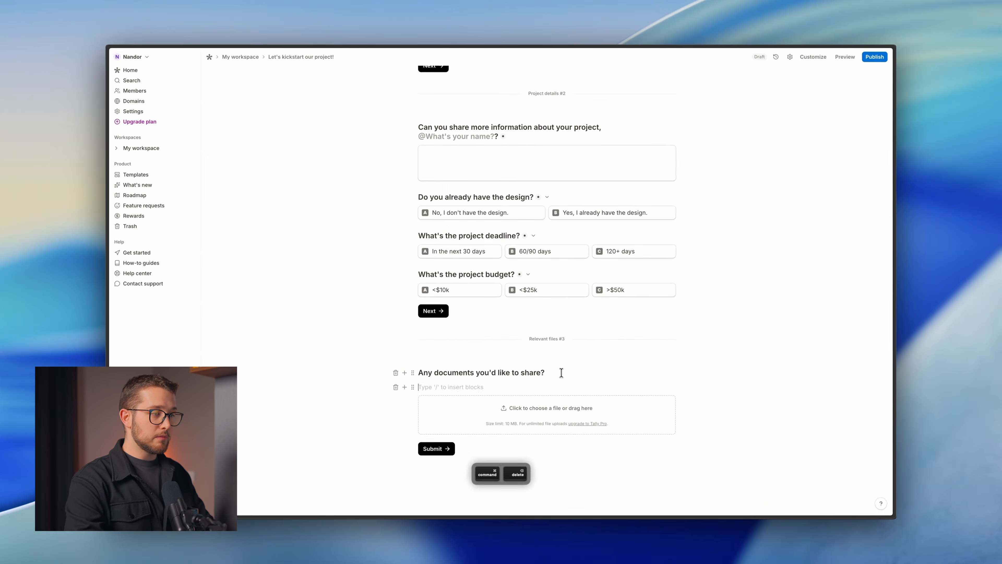
pyautogui.hotkey('ctrl', 'Tab')
pyautogui.tripleClick(399, 257)
pyautogui.press('super+c')
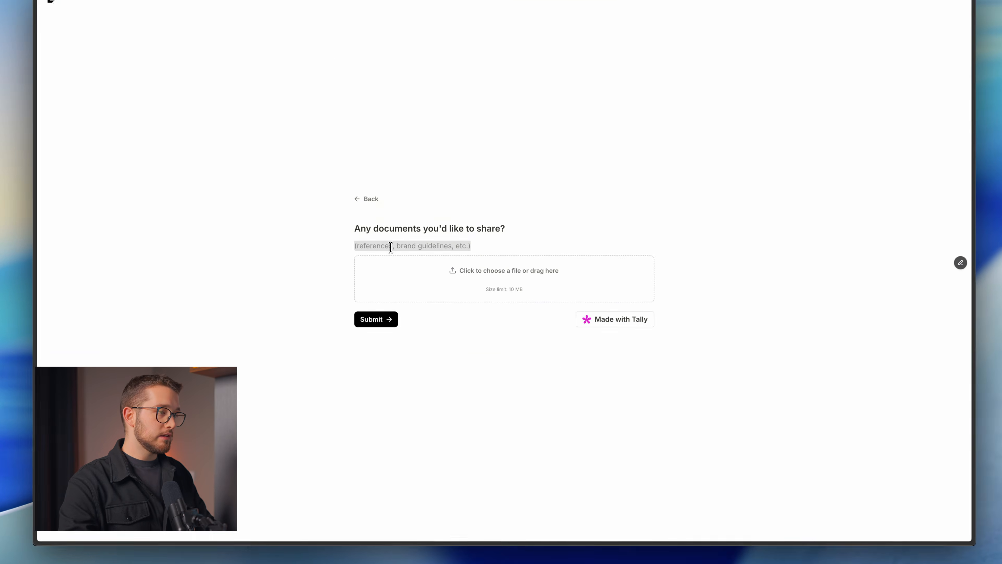
pyautogui.hotkey('ctrl', 'Tab')
pyautogui.press('super+v')
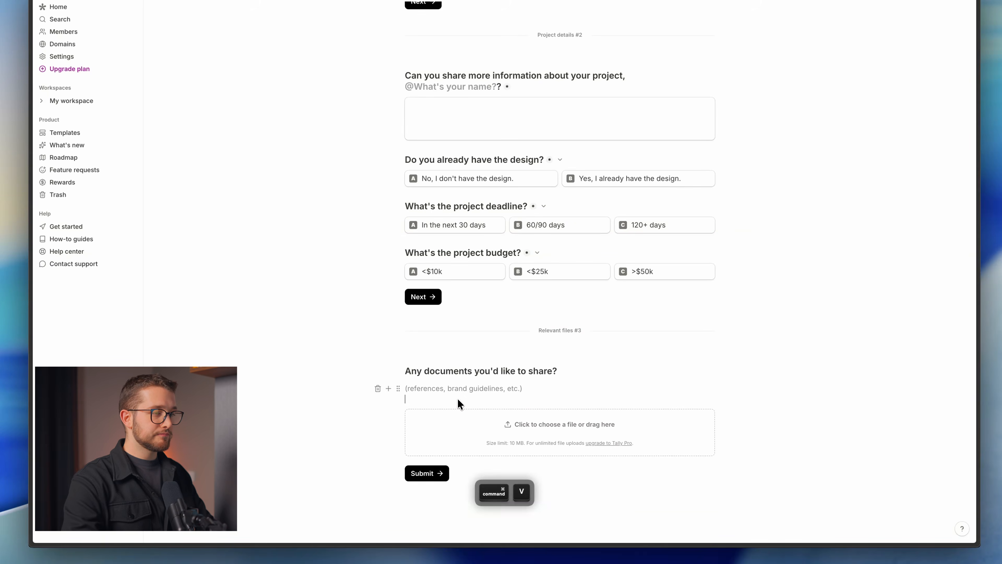
pyautogui.tripleClick(488, 388)
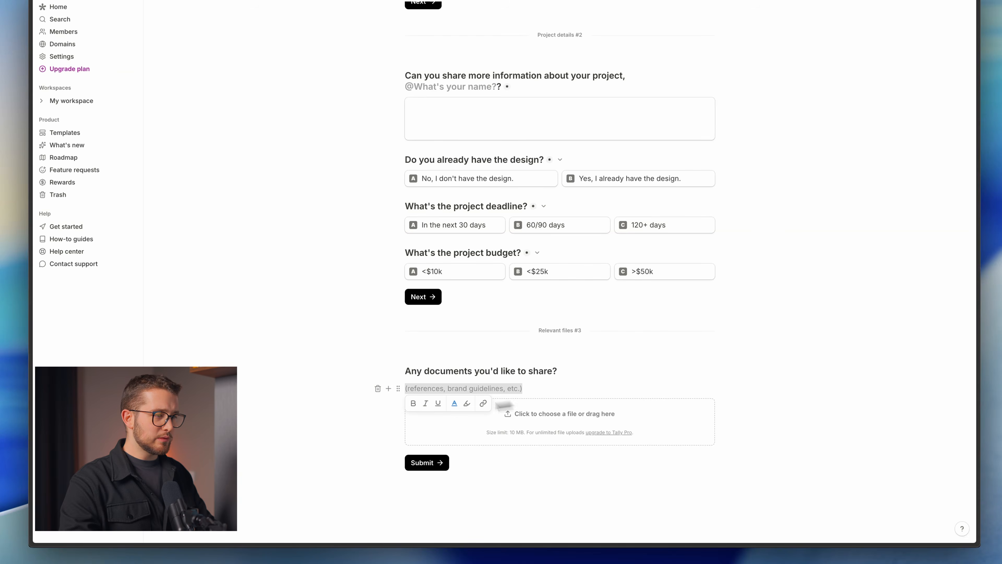
pyautogui.click(454, 404)
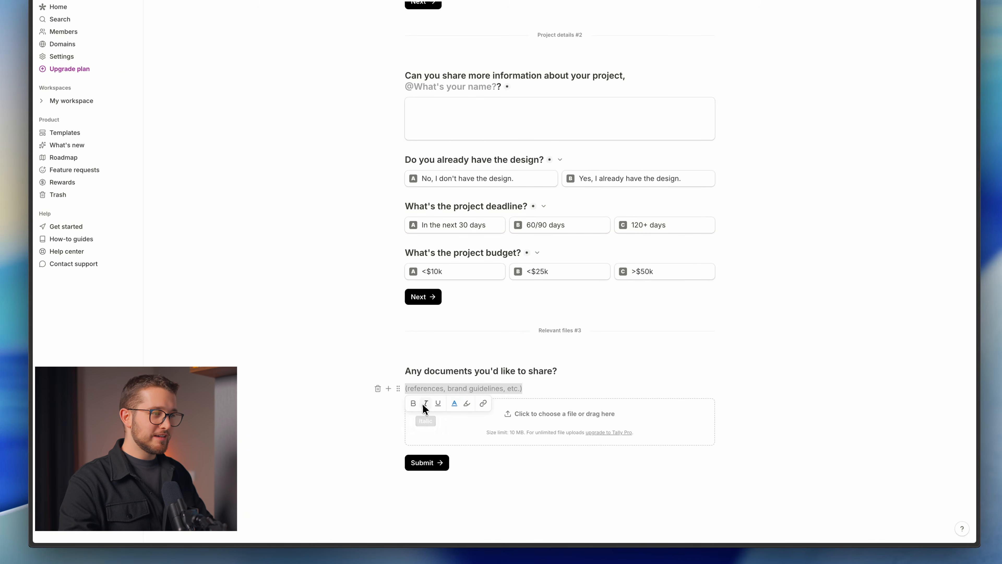
pyautogui.click(555, 387)
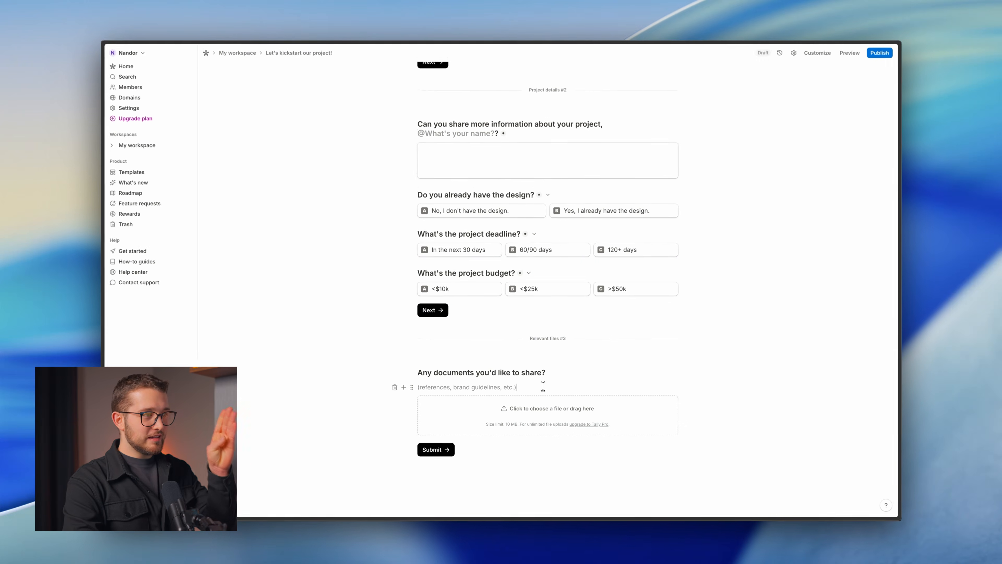
# Start a block below the description, browse block types, then discard the leftover slash block.
pyautogui.press('Return')
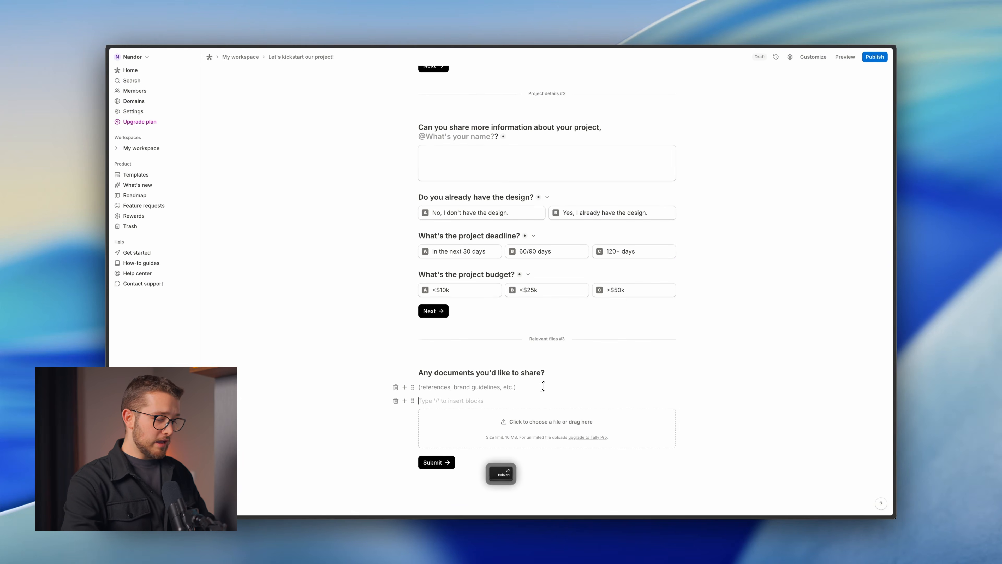
pyautogui.write('/')
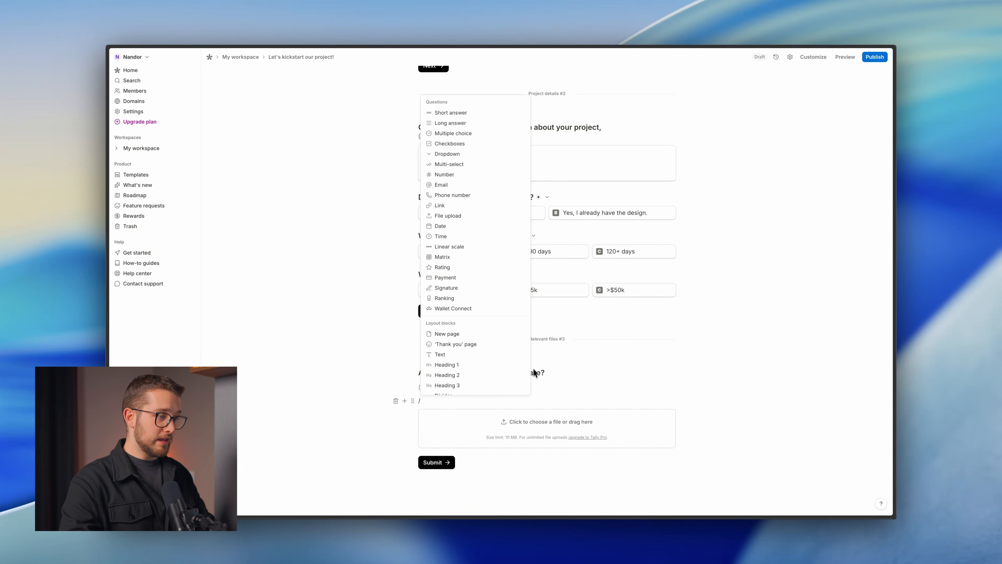
pyautogui.scroll(-3, 478, 360)
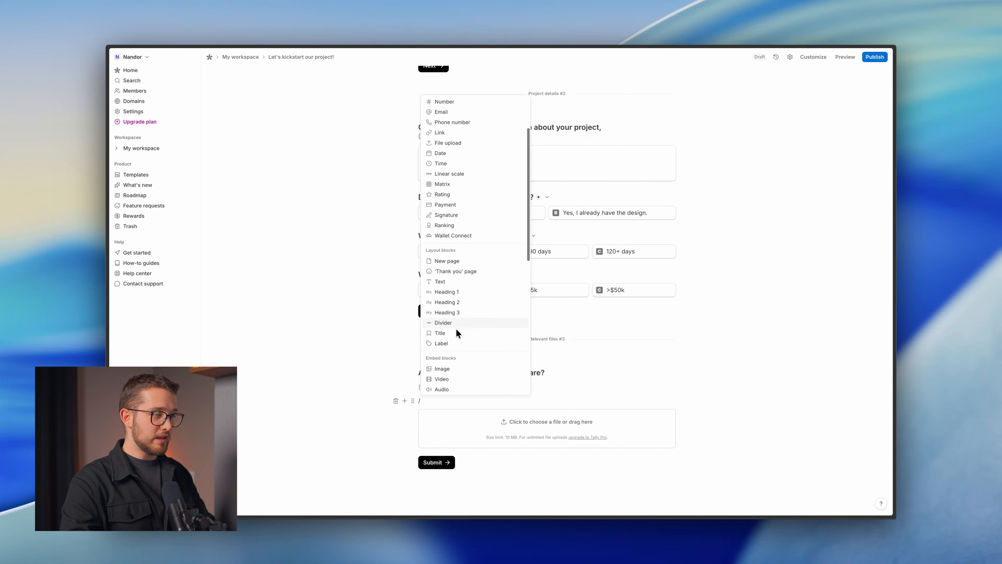
pyautogui.scroll(-2, 457, 356)
pyautogui.scroll(-1, 463, 318)
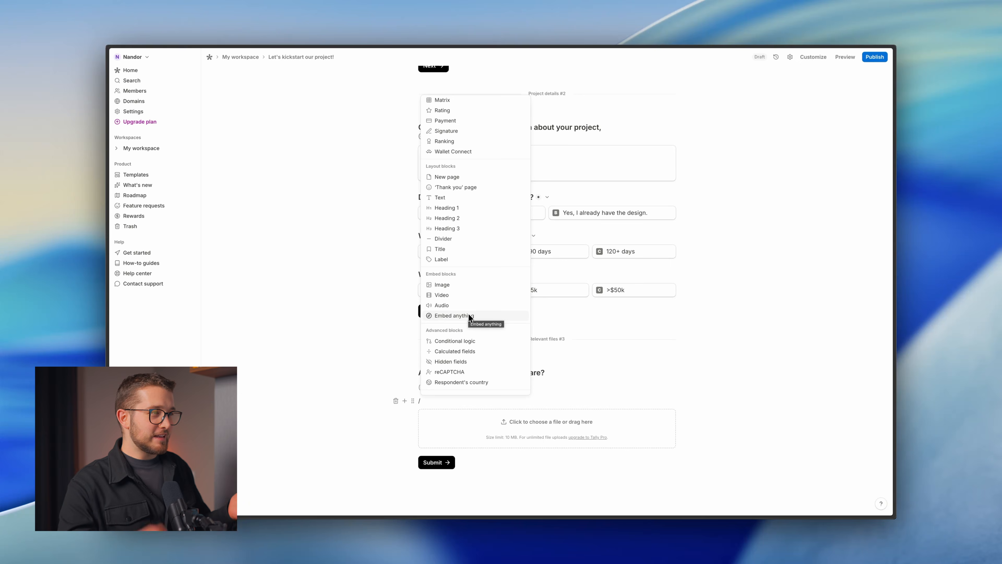
pyautogui.click(542, 402)
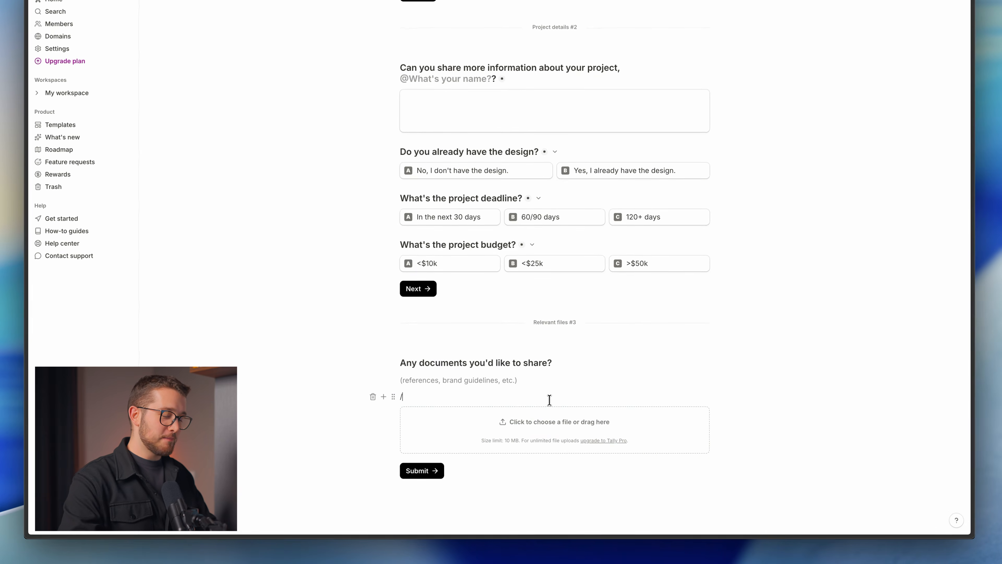
pyautogui.press('BackSpace')
pyautogui.press('BackSpace')
pyautogui.scroll(-1, 549, 399)
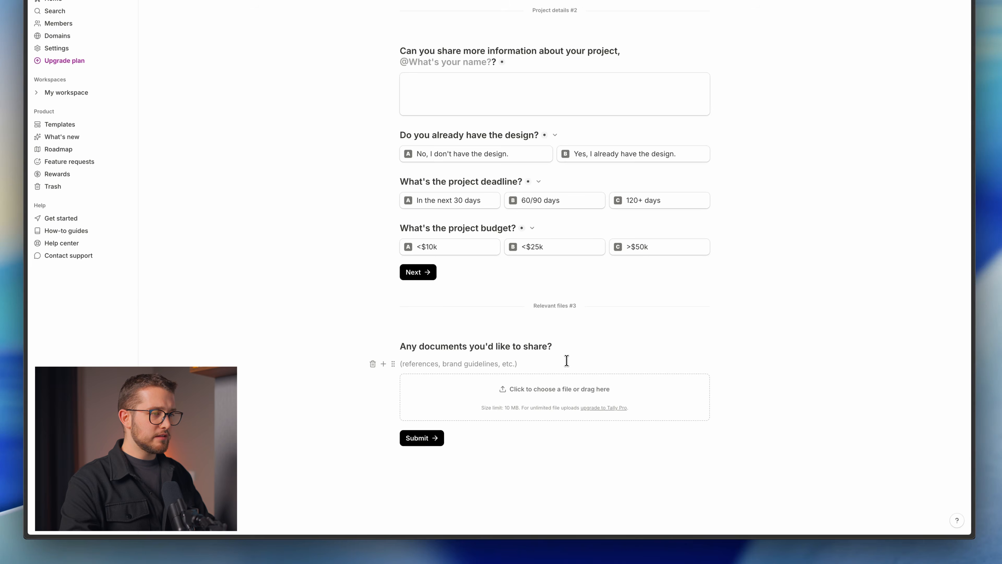
# Copy the reference form's 'Thanks for all the information!' heading and start a block below the upload field.
pyautogui.press('super+p')
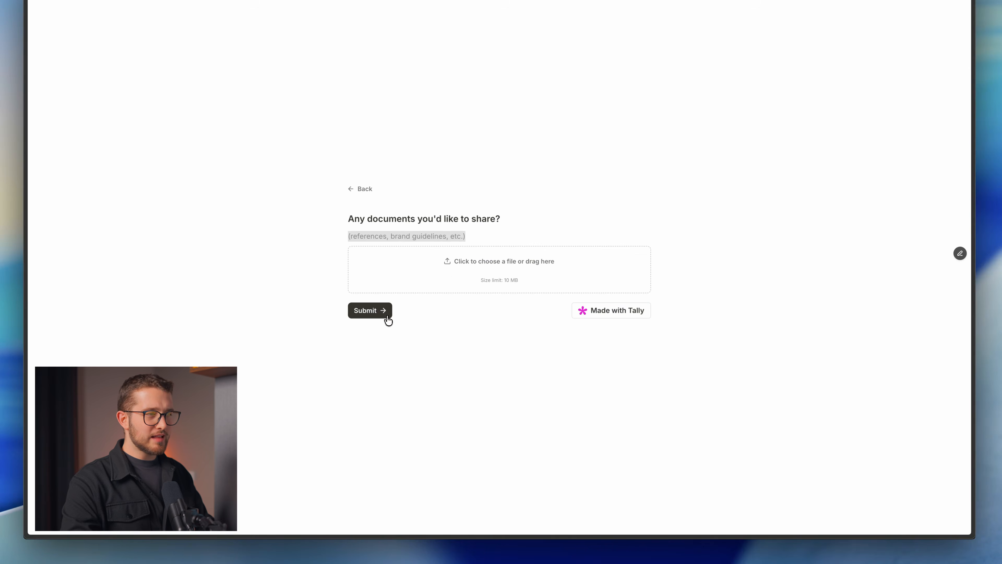
pyautogui.click(369, 310)
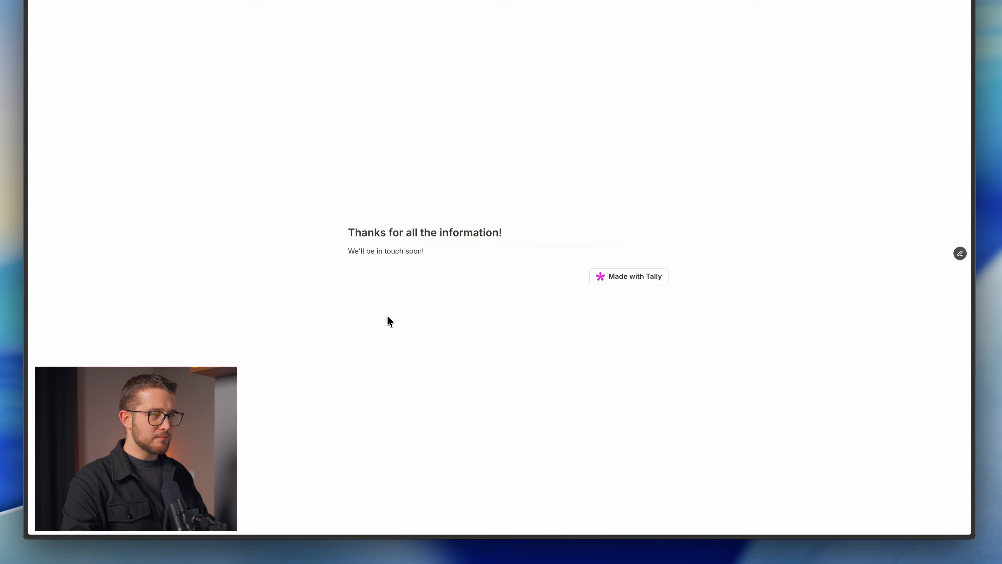
pyautogui.tripleClick(382, 233)
pyautogui.press('super+c')
pyautogui.press('super+p')
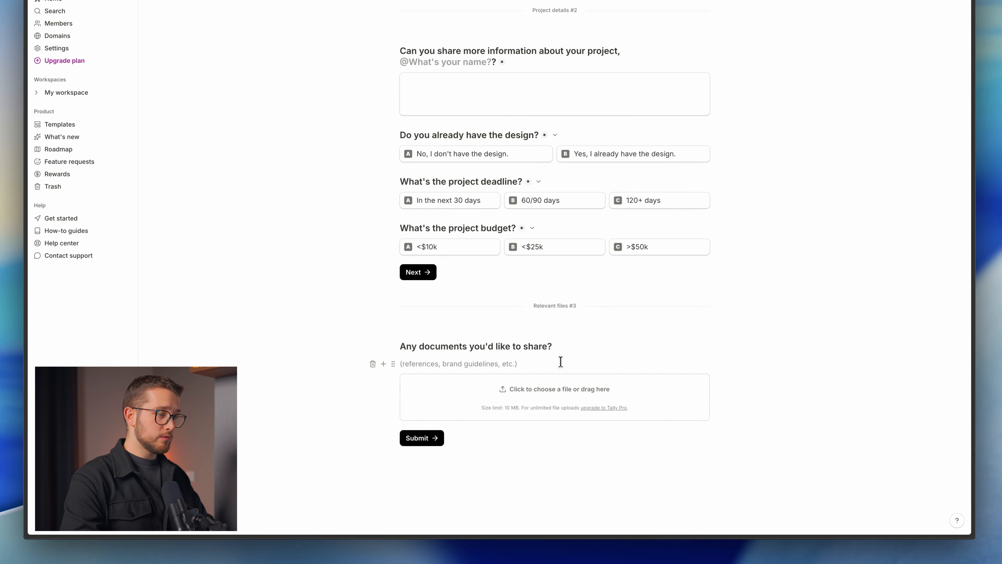
pyautogui.press('Return')
pyautogui.press('Down')
pyautogui.press('Down')
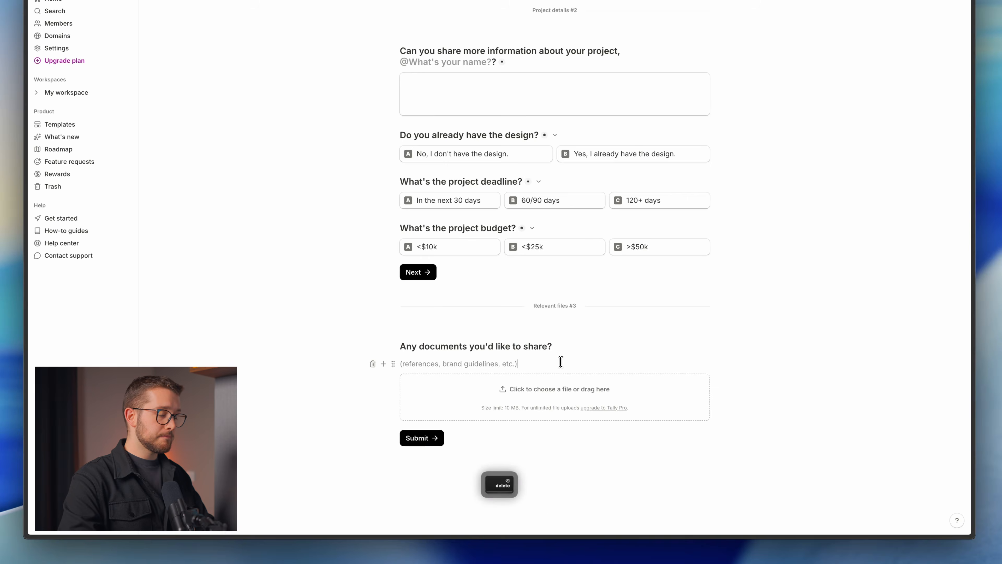
# Add Page 4 after the upload page and make it the thank-you page.
pyautogui.write('/')
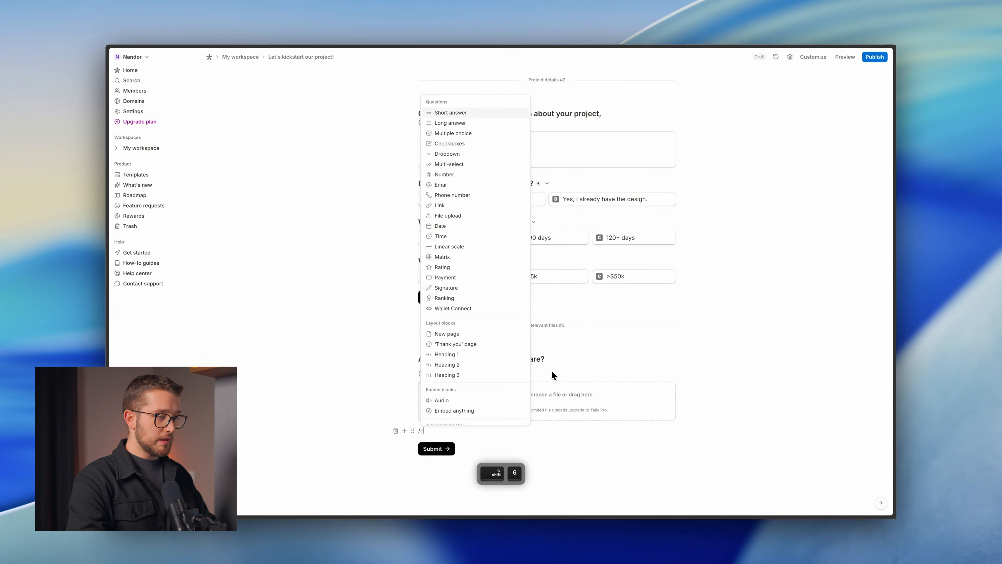
pyautogui.write('page')
pyautogui.press('Return')
pyautogui.scroll(-2, 660, 331)
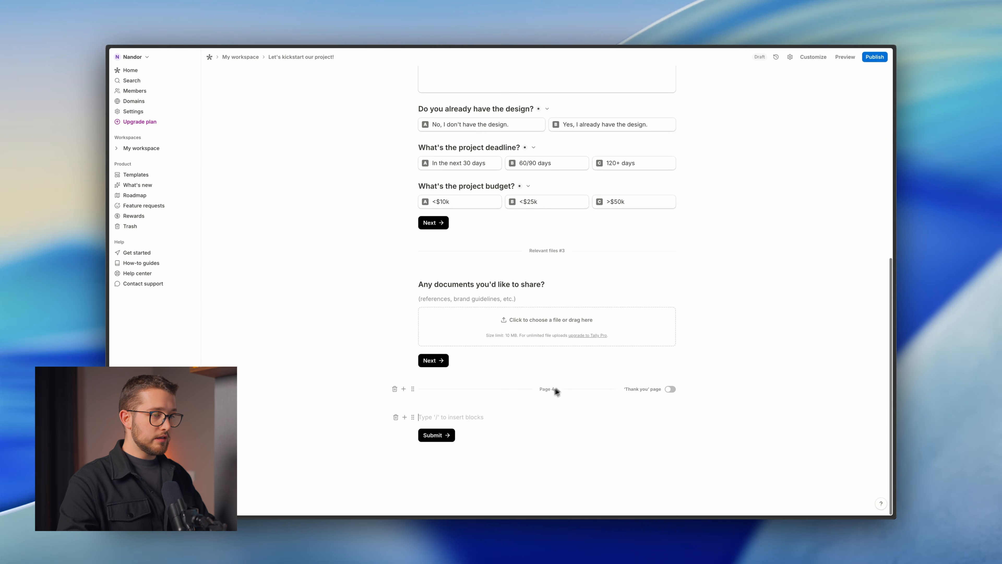
pyautogui.click(671, 390)
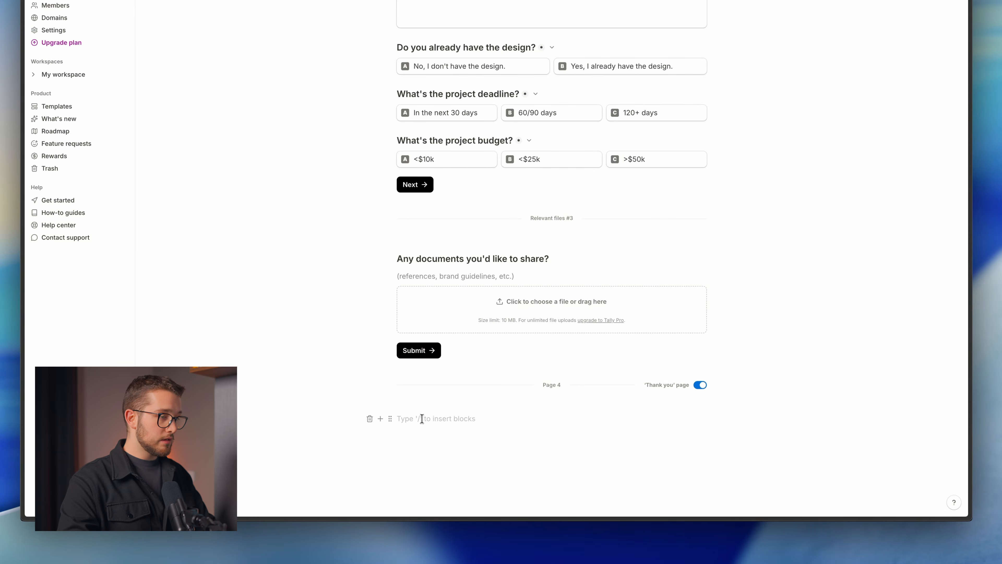
# Add an H3 heading 'Thanks for all the information!' to the thank-you page.
pyautogui.press('super+v')
pyautogui.press('super+BackSpace')
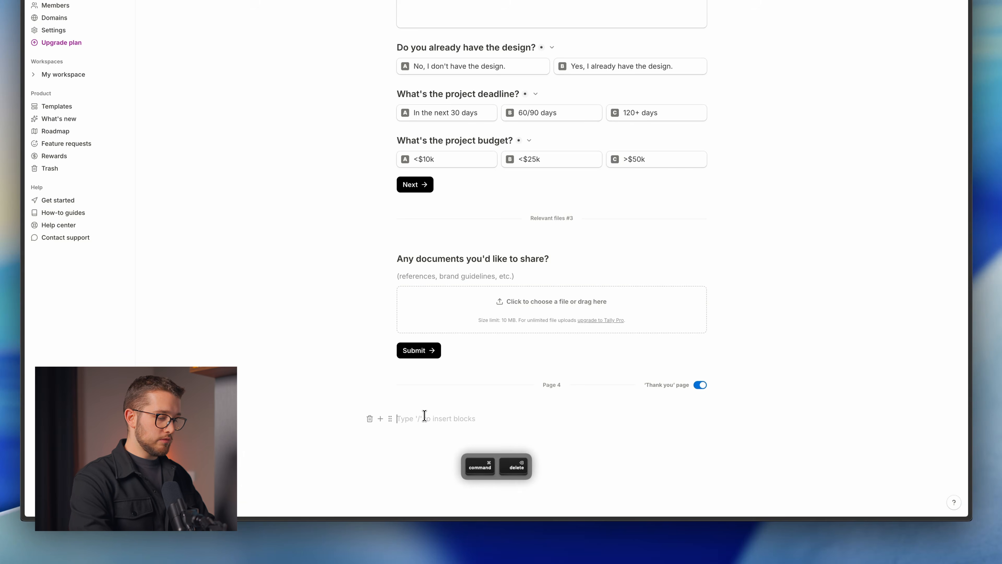
pyautogui.write('/h3')
pyautogui.press('Return')
pyautogui.press('super+v')
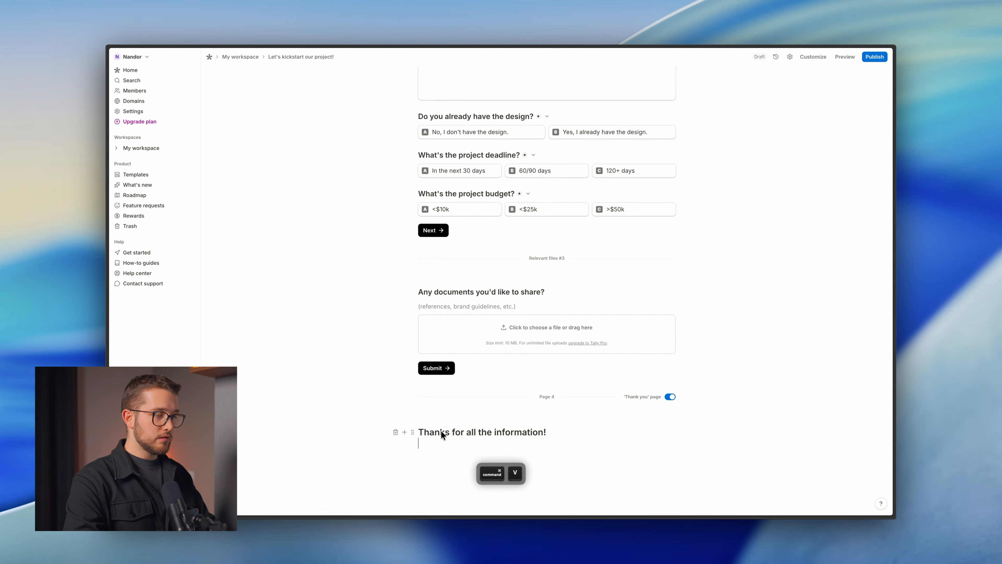
pyautogui.scroll(-1, 441, 430)
# Copy 'We'll be in touch soon!' from the preview tab and paste it below the heading.
pyautogui.press('super+Tab')
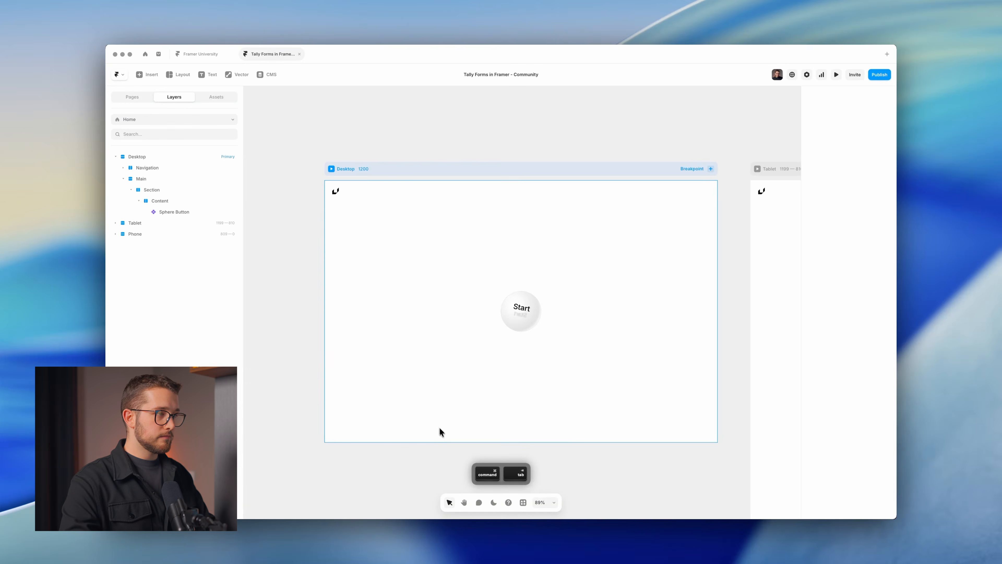
pyautogui.press('super+Tab')
pyautogui.hotkey('ctrl', 'Tab')
pyautogui.tripleClick(426, 280)
pyautogui.press('super+c')
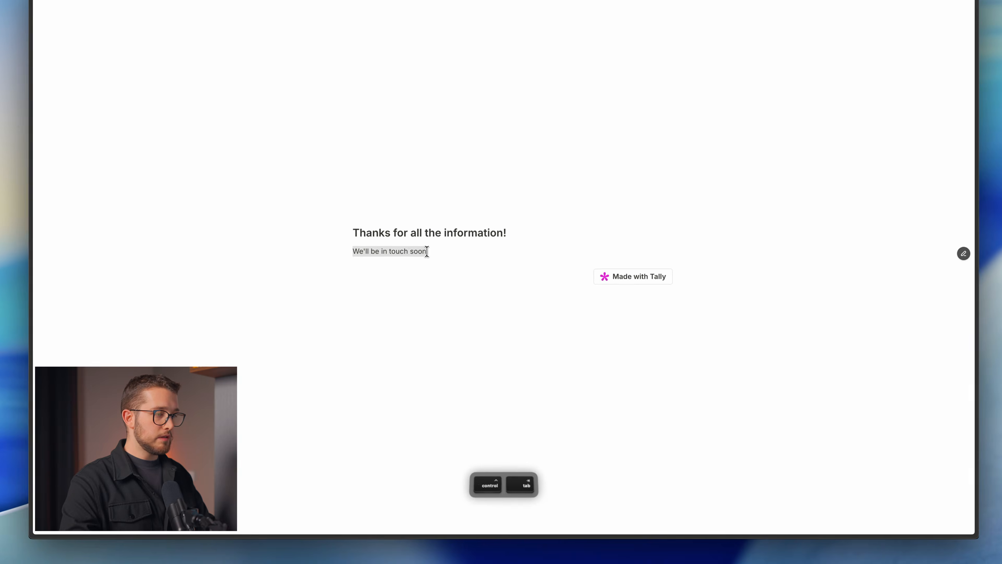
pyautogui.hotkey('ctrl', 'Tab')
pyautogui.press('super+v')
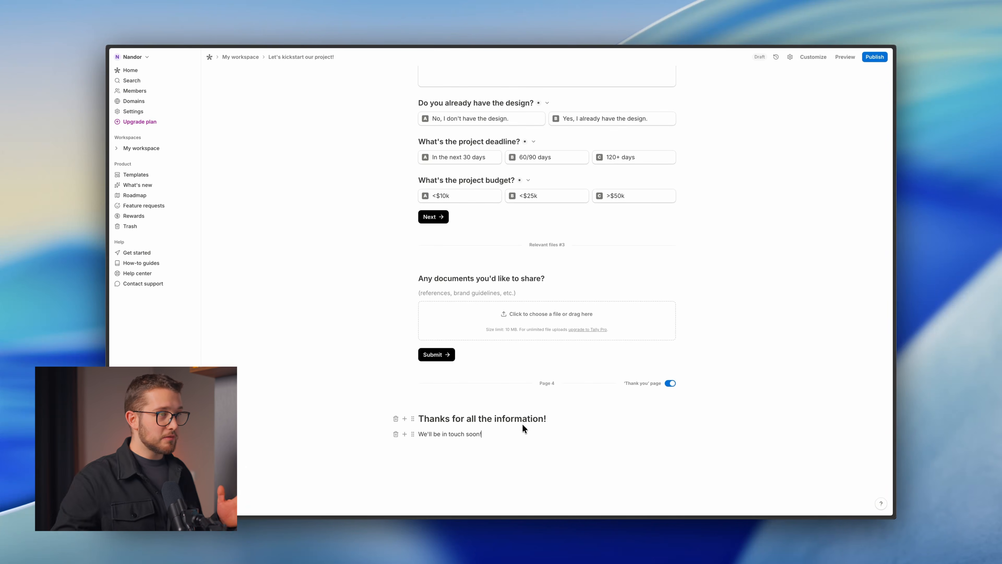
pyautogui.scroll(10, 534, 420)
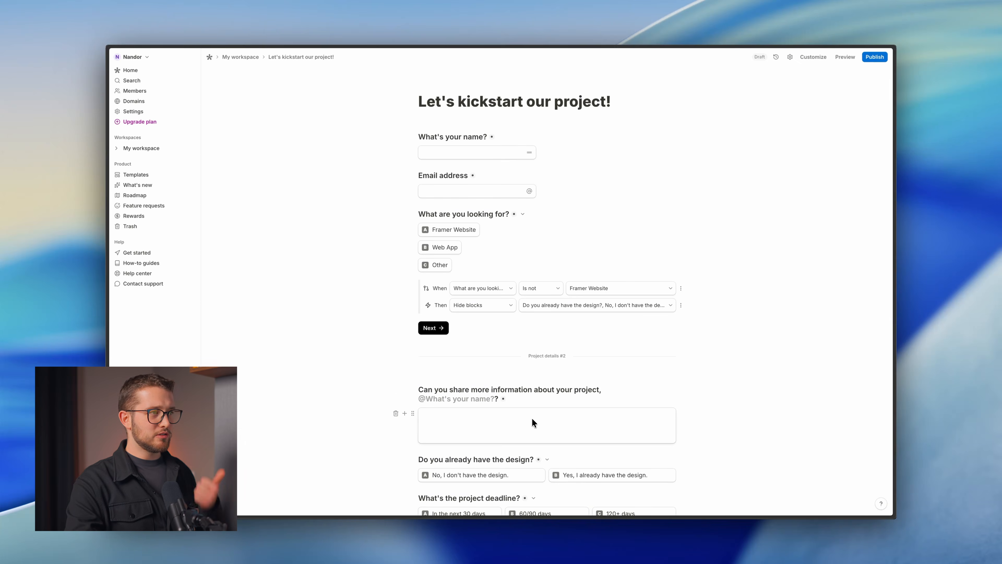
pyautogui.scroll(-2, 508, 362)
pyautogui.scroll(-1, 508, 362)
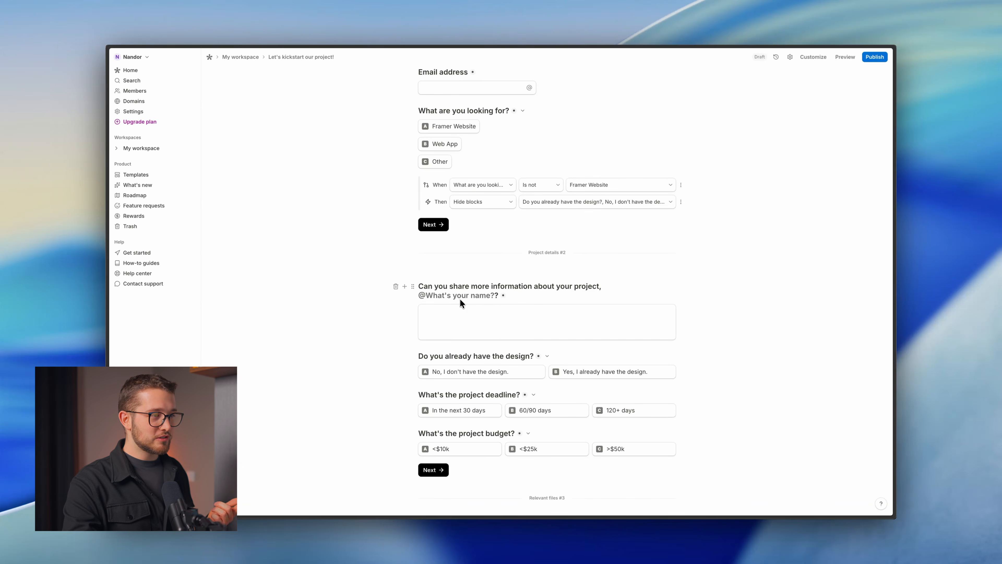
pyautogui.scroll(-4, 475, 299)
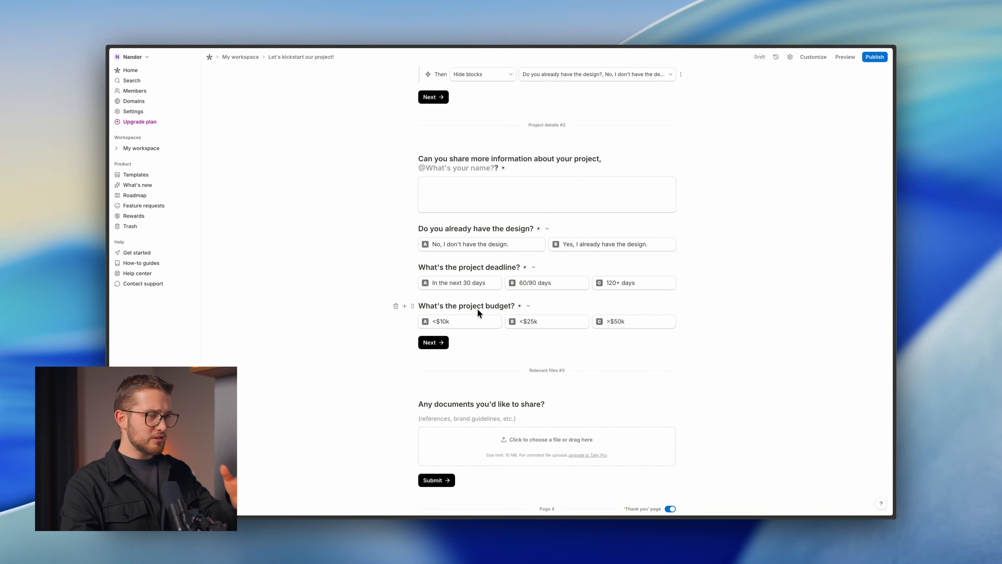
pyautogui.scroll(-4, 498, 379)
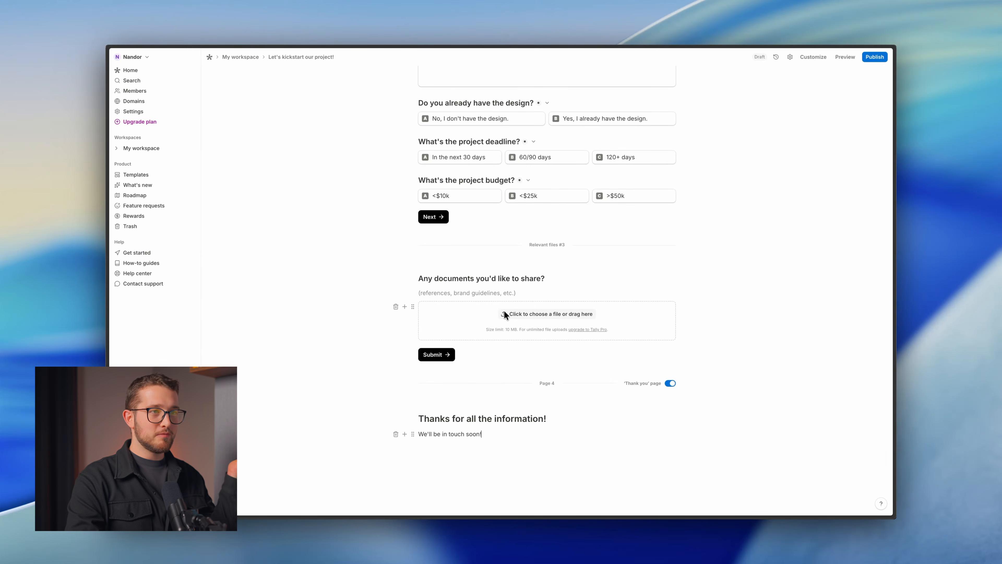
pyautogui.scroll(8, 507, 312)
pyautogui.scroll(5, 507, 314)
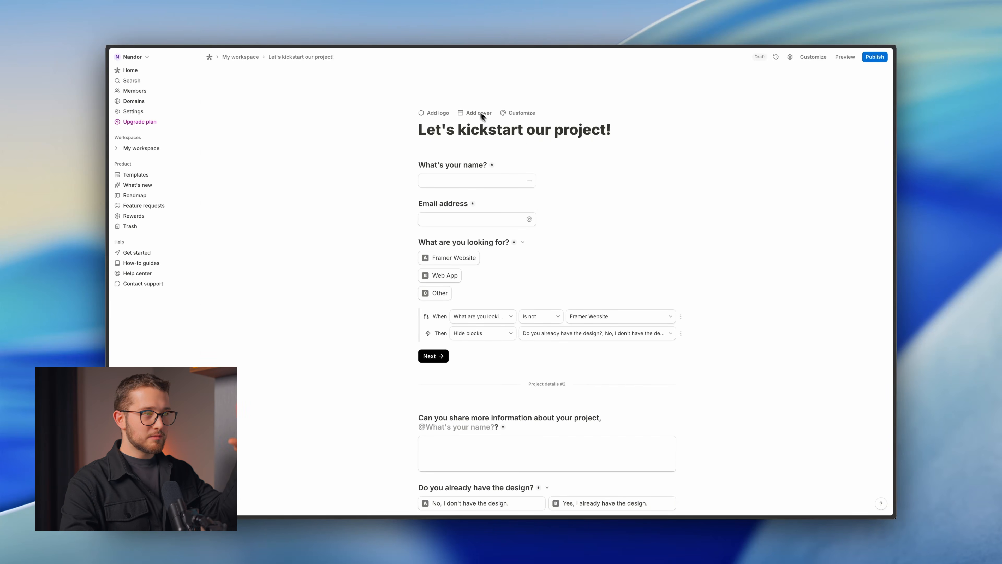
# Add a logo and pink cover banner to the form, then review the Customize theme settings.
pyautogui.click(444, 114)
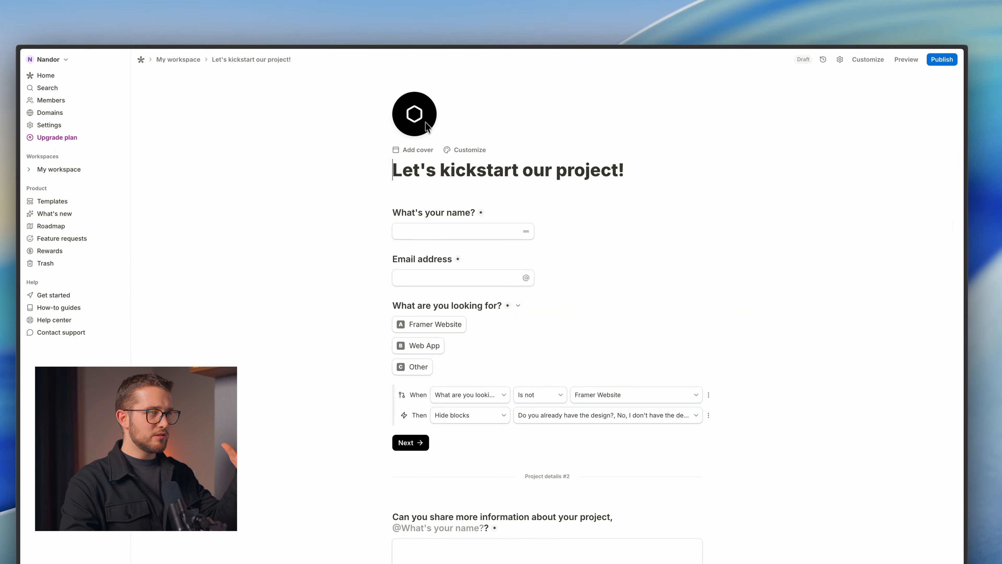
pyautogui.click(423, 152)
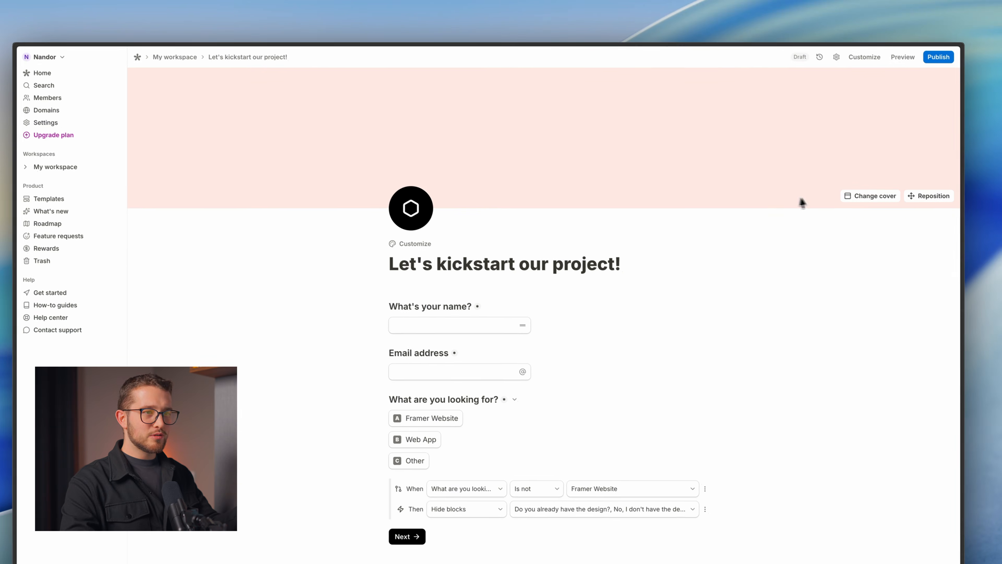
pyautogui.click(424, 235)
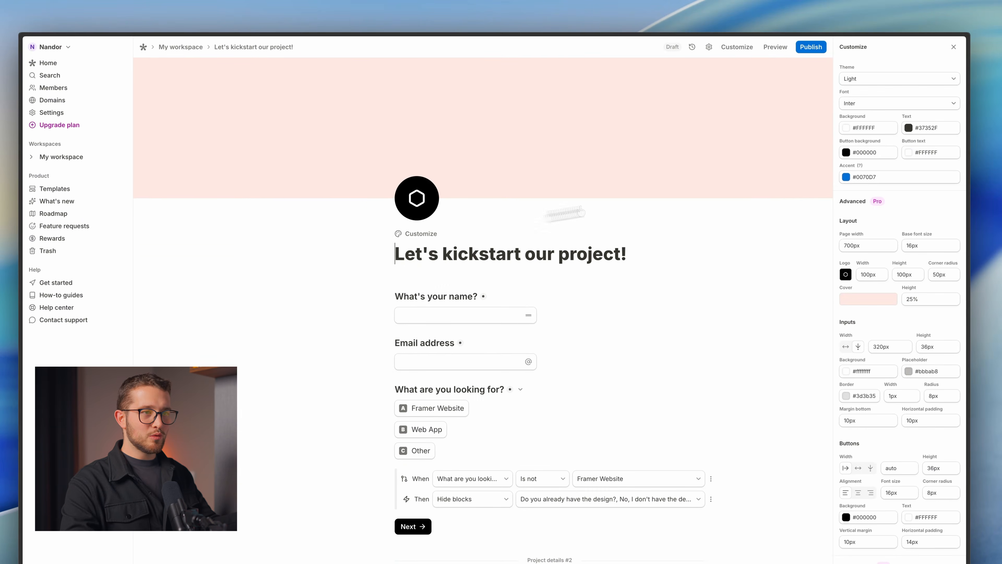
pyautogui.scroll(-7, 899, 285)
pyautogui.scroll(5, 877, 260)
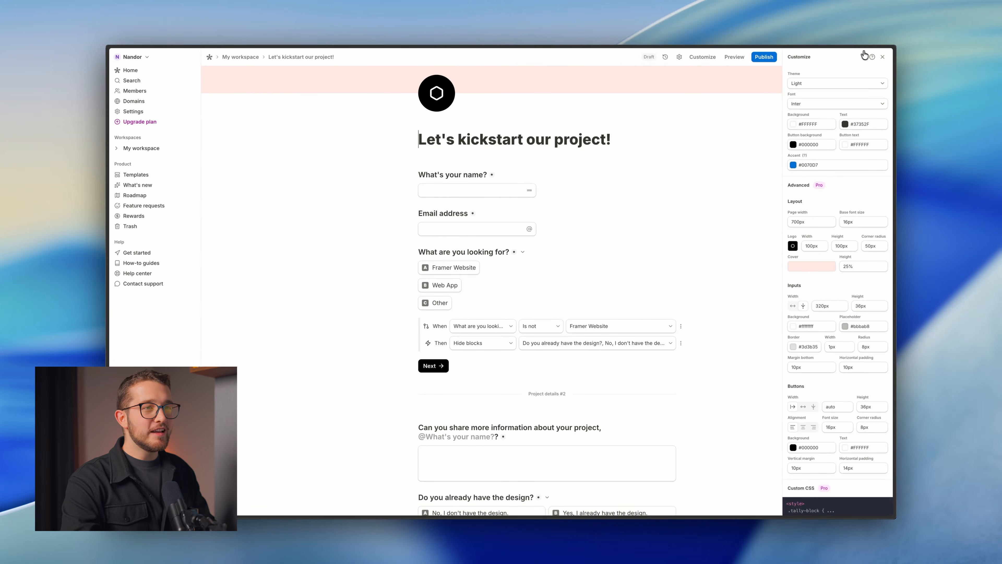
pyautogui.click(882, 56)
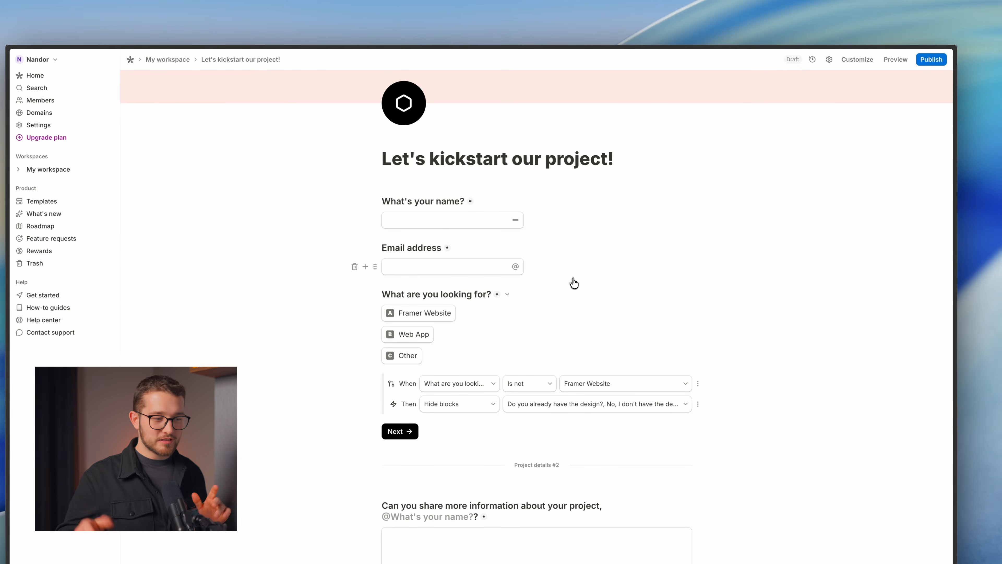
pyautogui.scroll(-2, 498, 371)
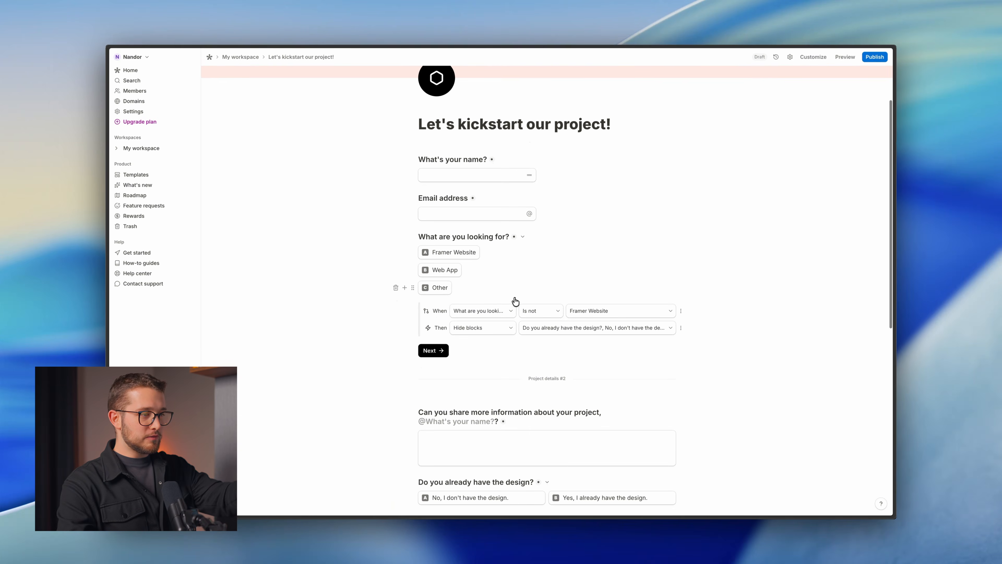
pyautogui.scroll(-10, 517, 308)
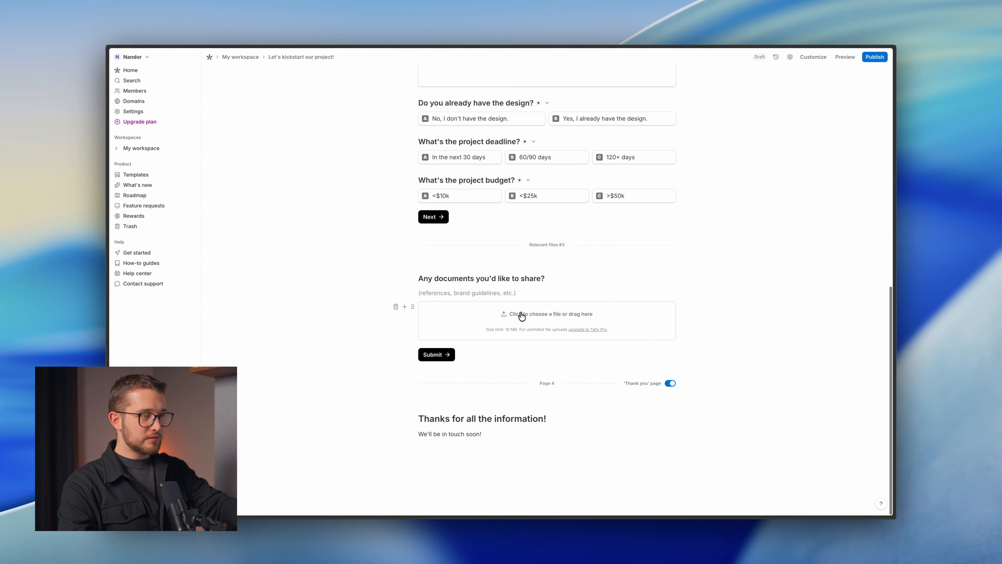
pyautogui.scroll(9, 521, 314)
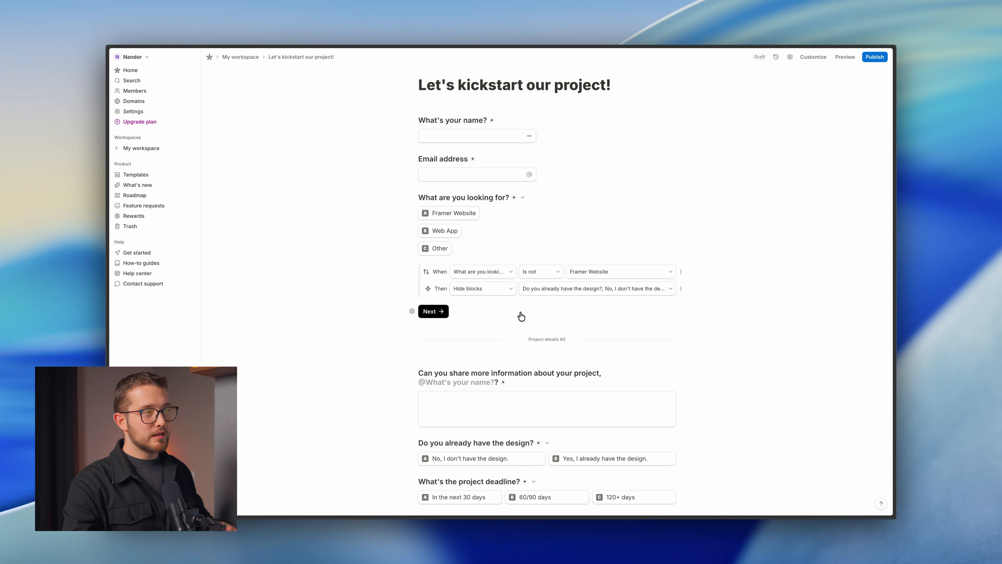
pyautogui.scroll(4, 521, 316)
pyautogui.scroll(-9, 521, 318)
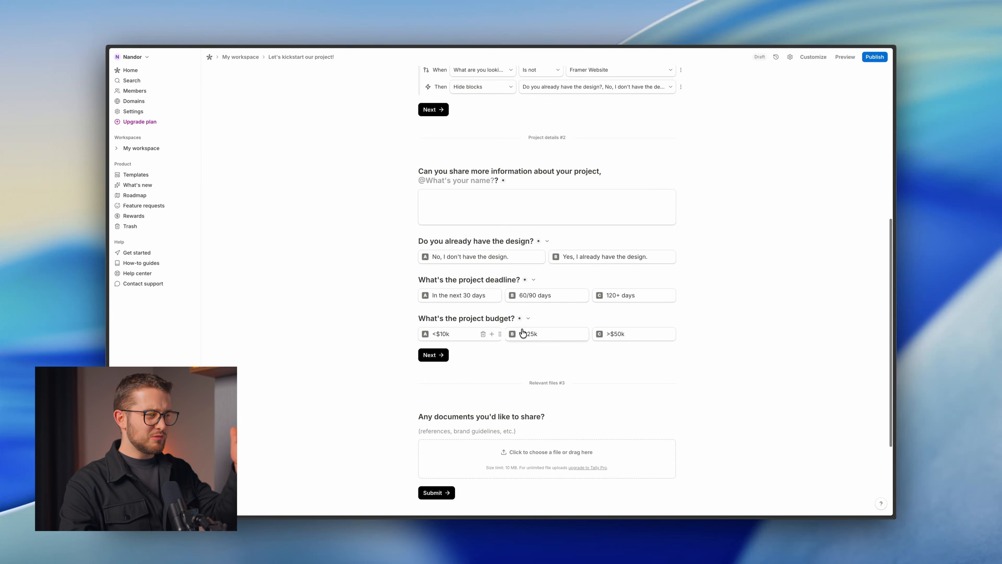
pyautogui.scroll(-4, 526, 340)
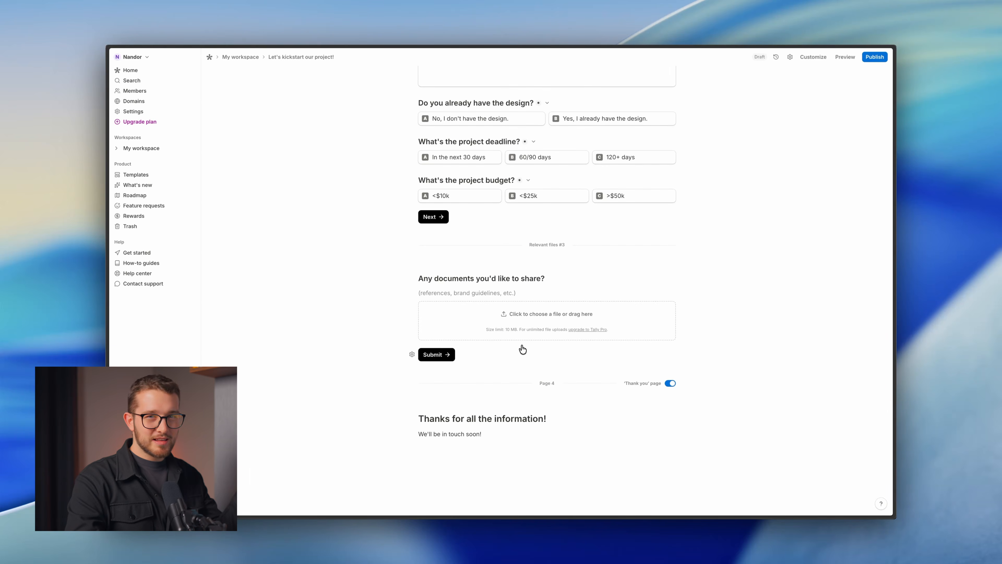
pyautogui.scroll(8, 522, 339)
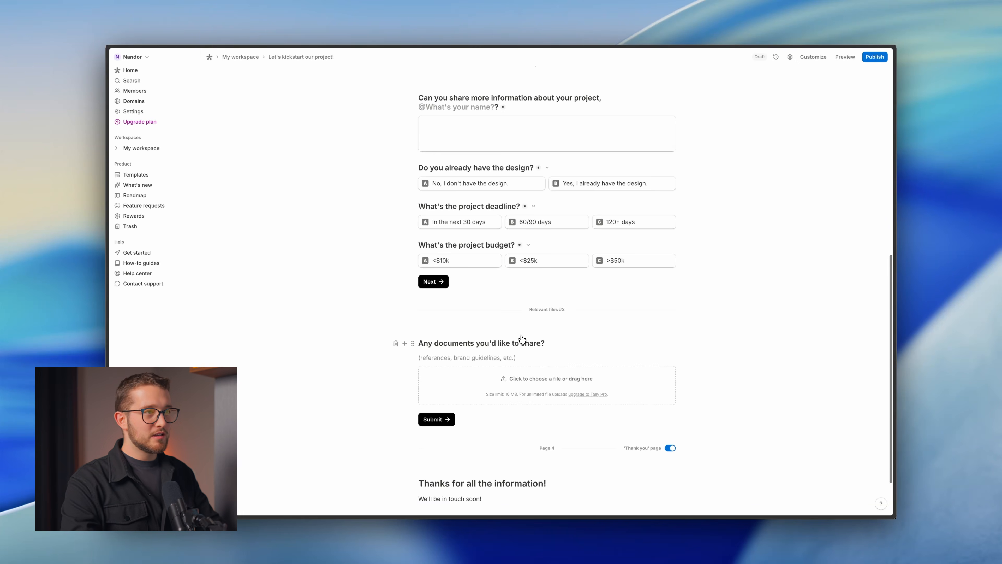
pyautogui.scroll(5, 521, 334)
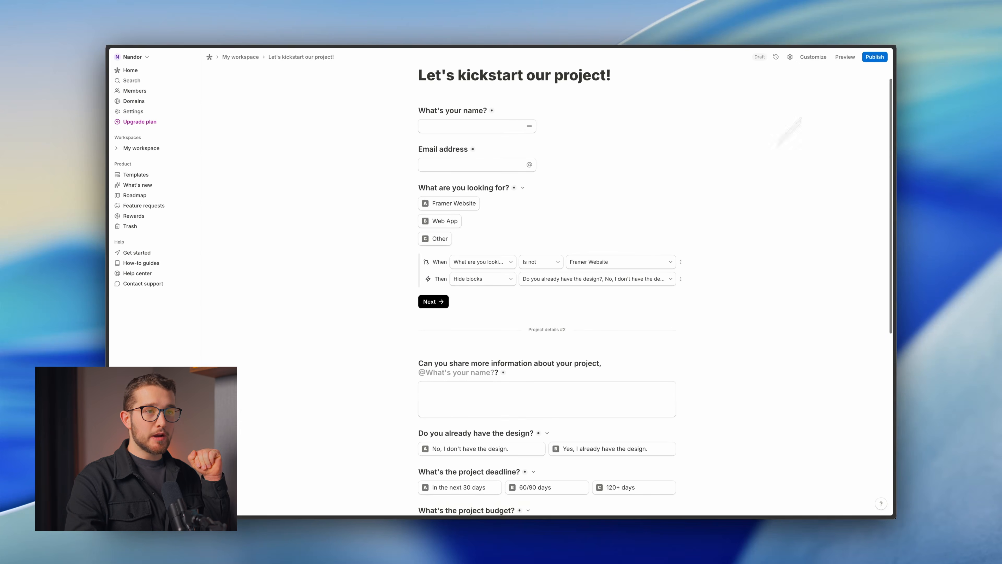
# Publish the form, copy its share link, and open Framer's /form-tutorial page.
pyautogui.click(875, 57)
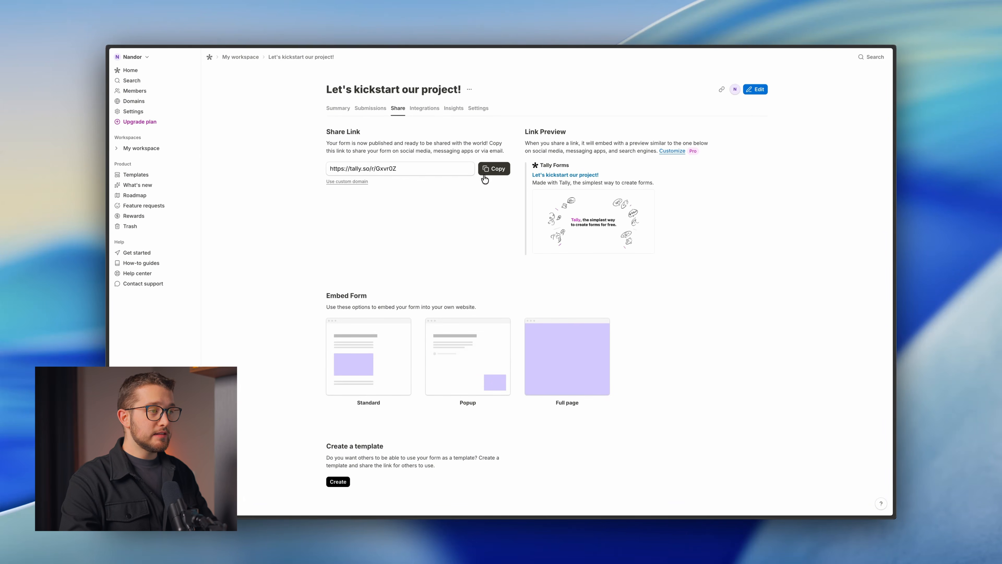
pyautogui.click(492, 170)
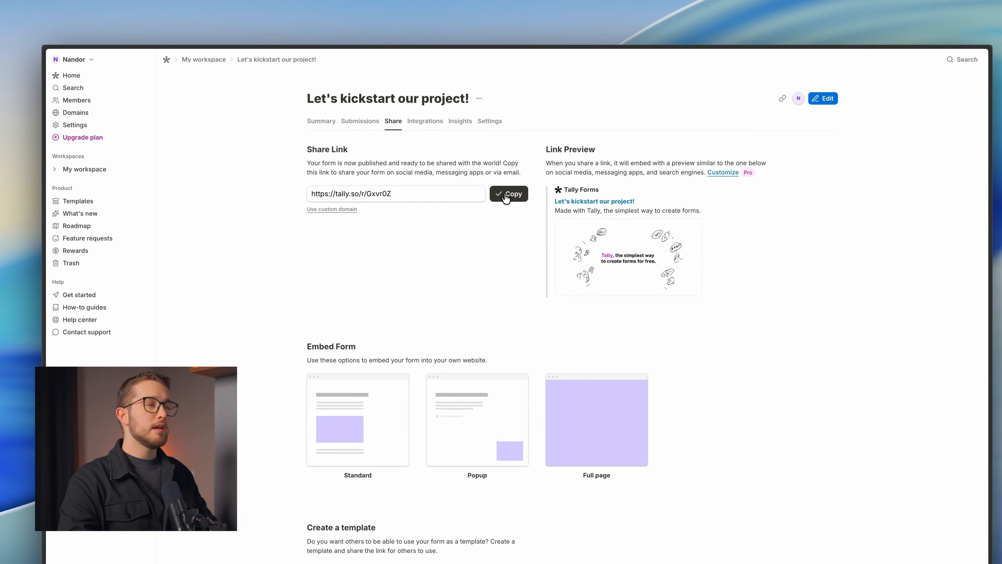
pyautogui.press('super+Tab')
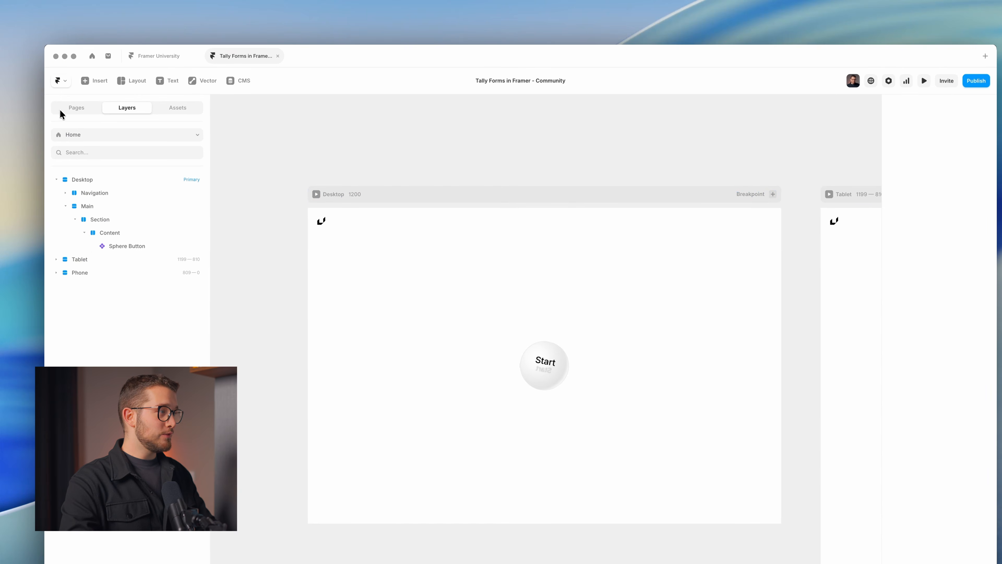
pyautogui.click(73, 107)
pyautogui.click(110, 226)
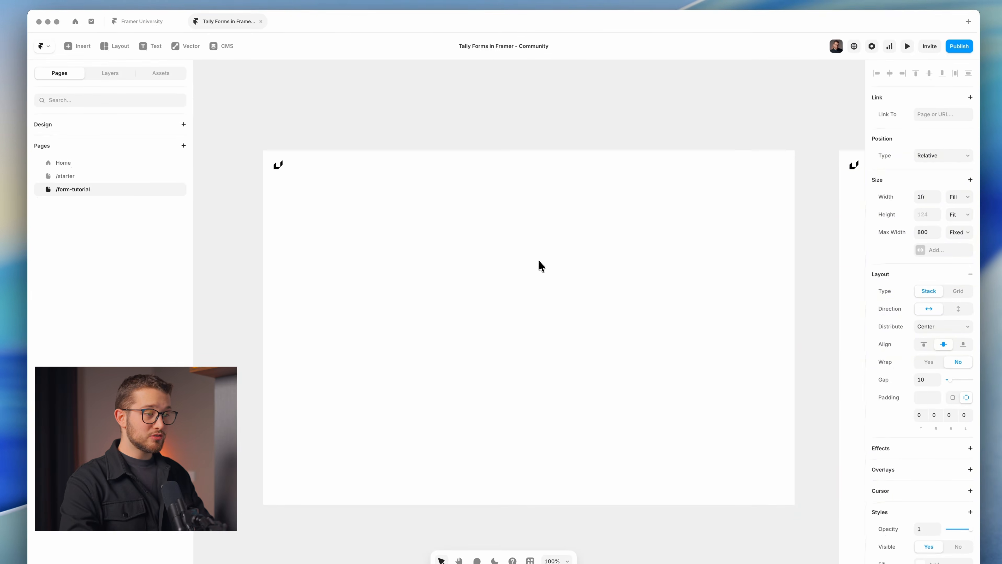
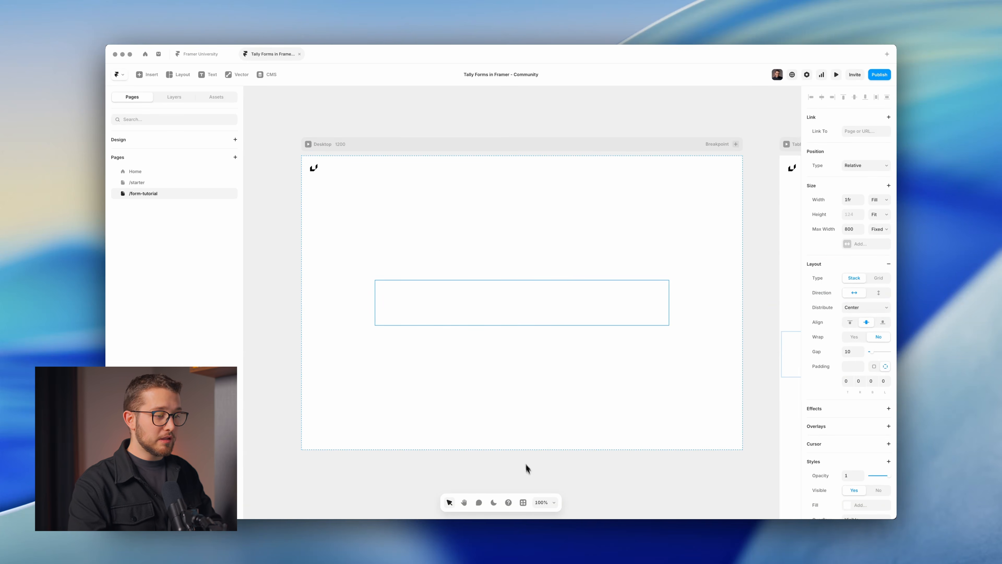
# Open the Tally plugin and paste the form's copied share link into it.
pyautogui.click(522, 503)
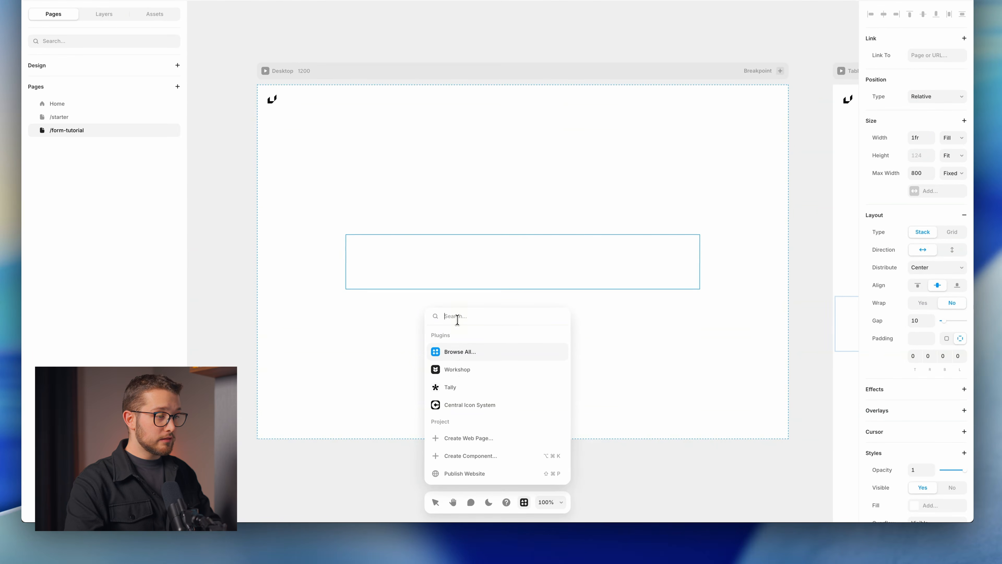
pyautogui.write('tally')
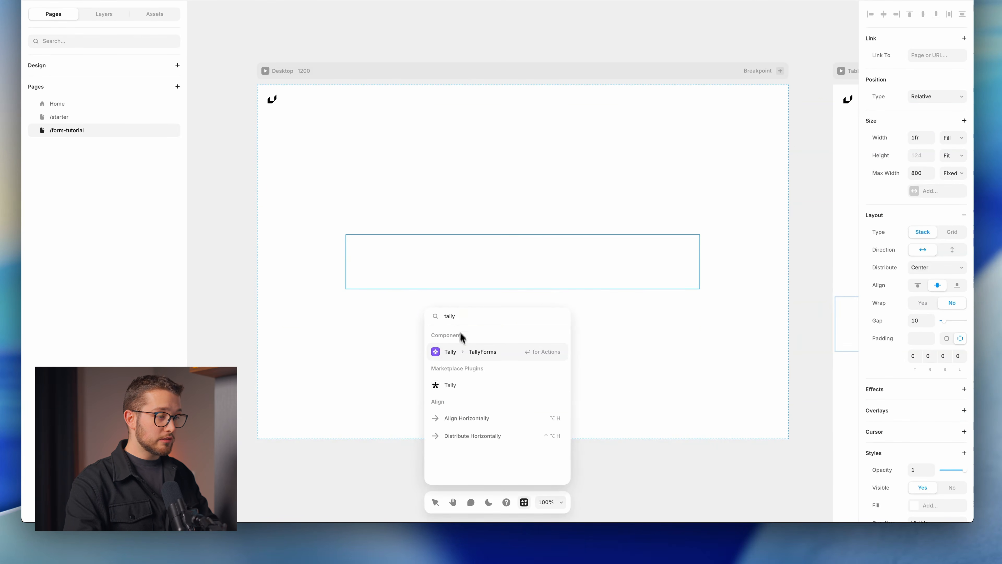
pyautogui.click(513, 387)
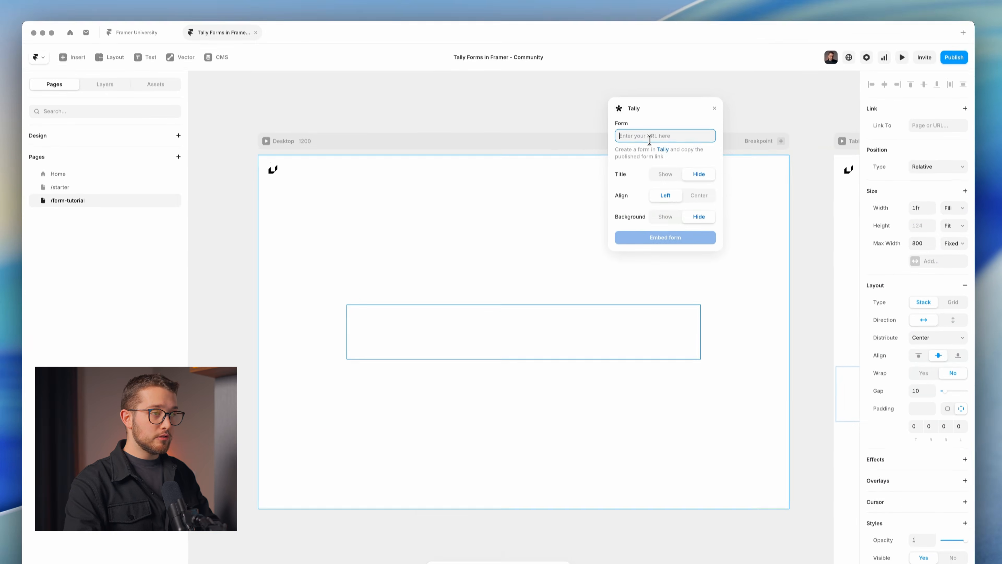
pyautogui.write('https://tally.so/r/Gxvr0Z')
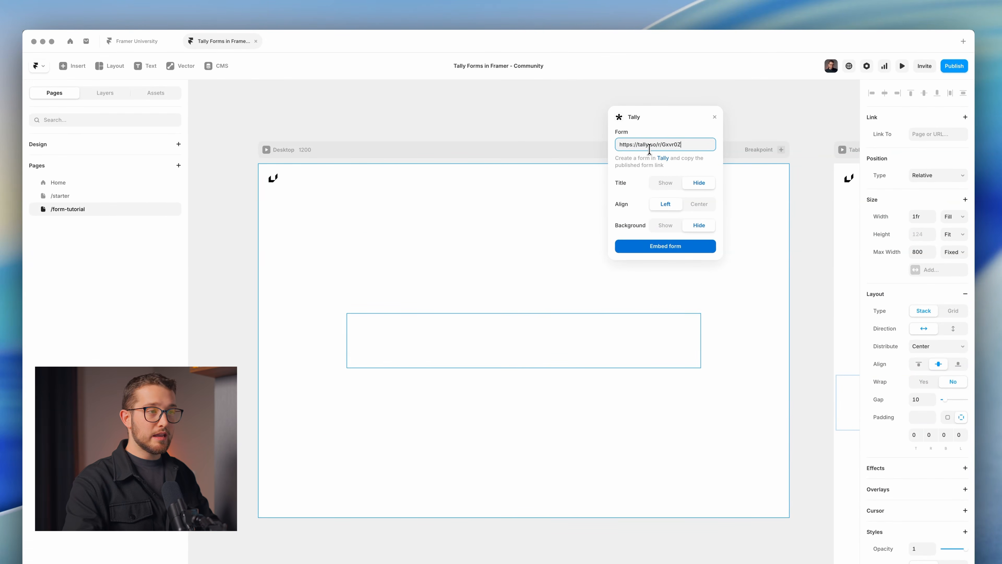
pyautogui.press('super+Tab')
pyautogui.click(490, 179)
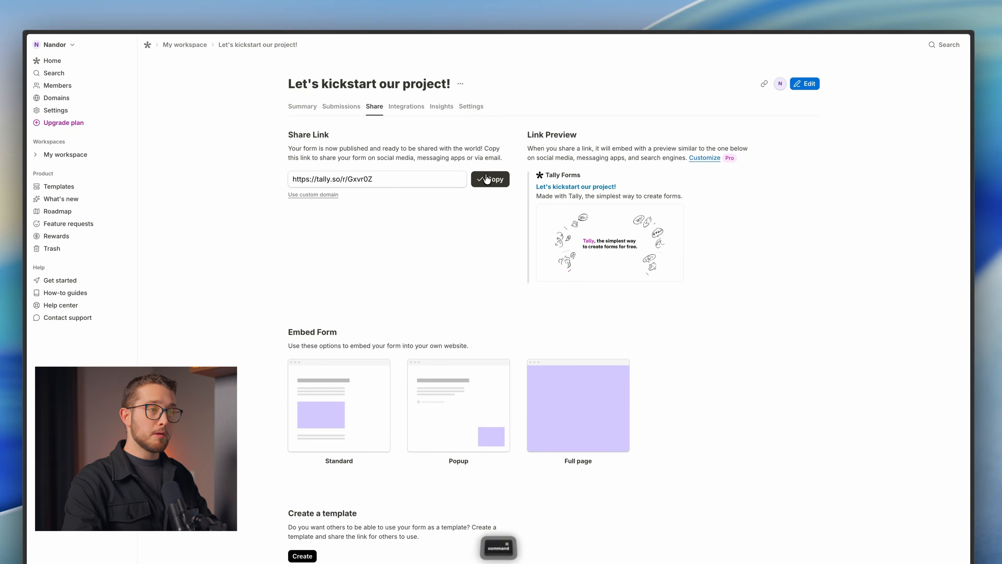
pyautogui.press('super+Tab')
pyautogui.press('super+v')
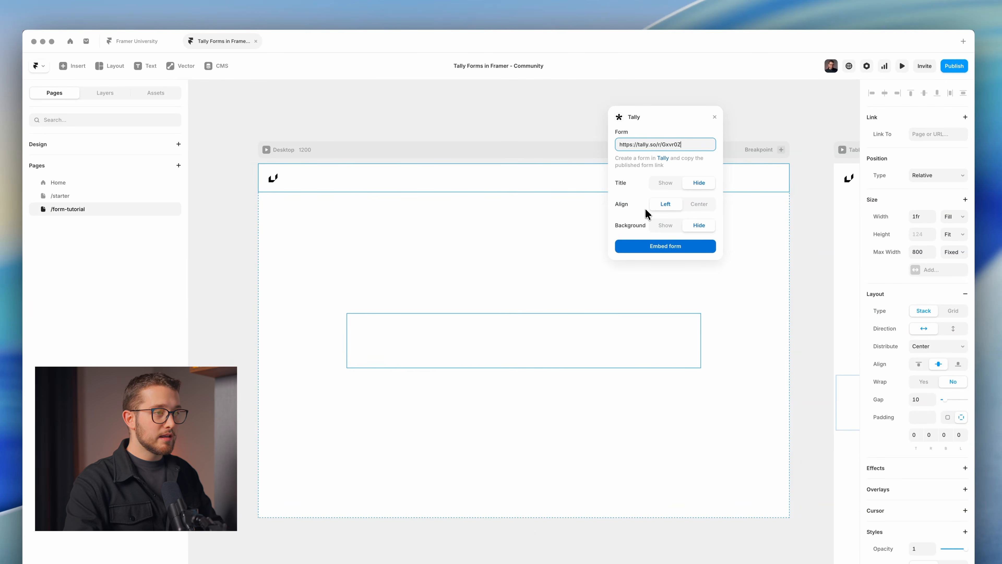
# Set Title to Show and Align to Center, then embed the form.
pyautogui.click(662, 187)
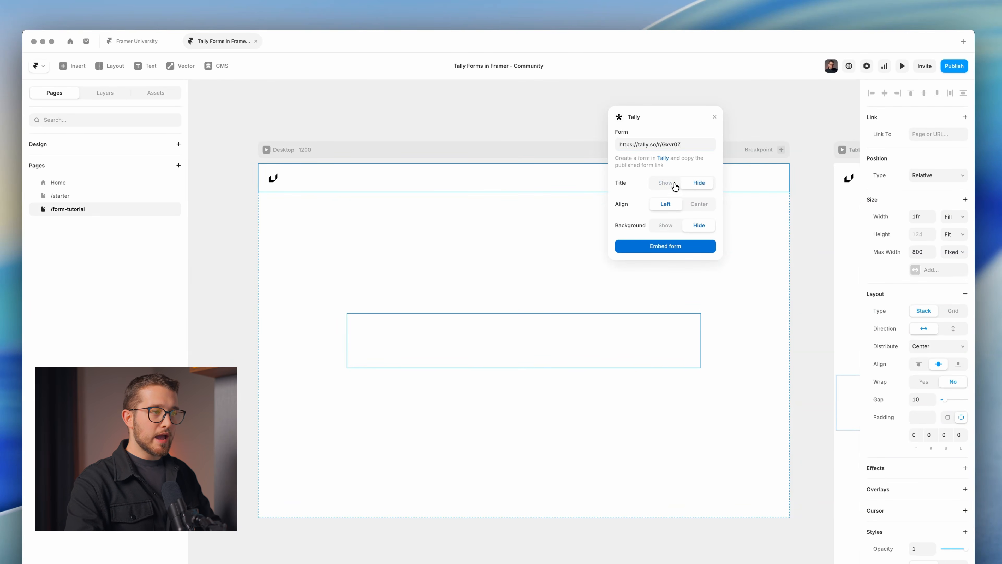
pyautogui.click(675, 187)
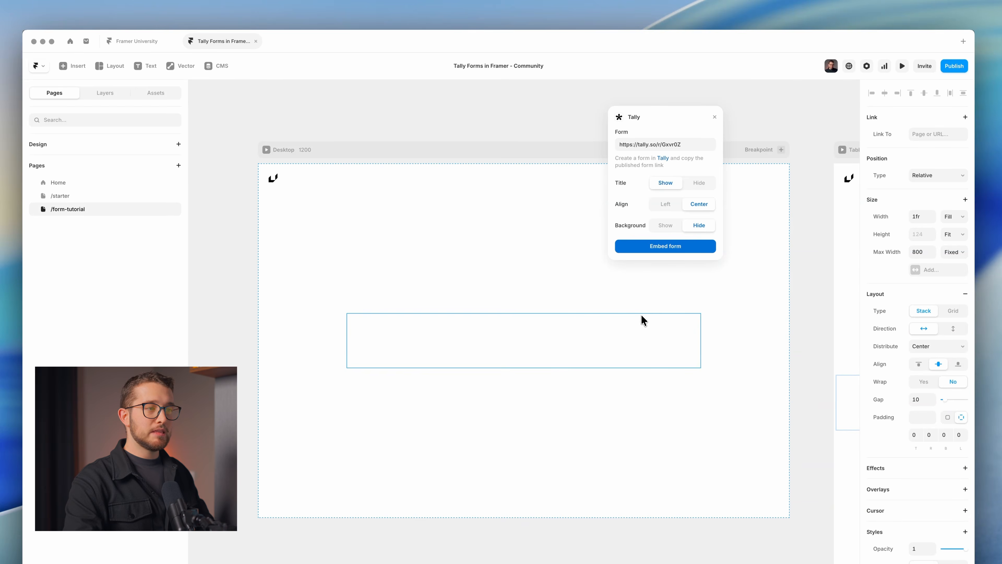
pyautogui.click(656, 250)
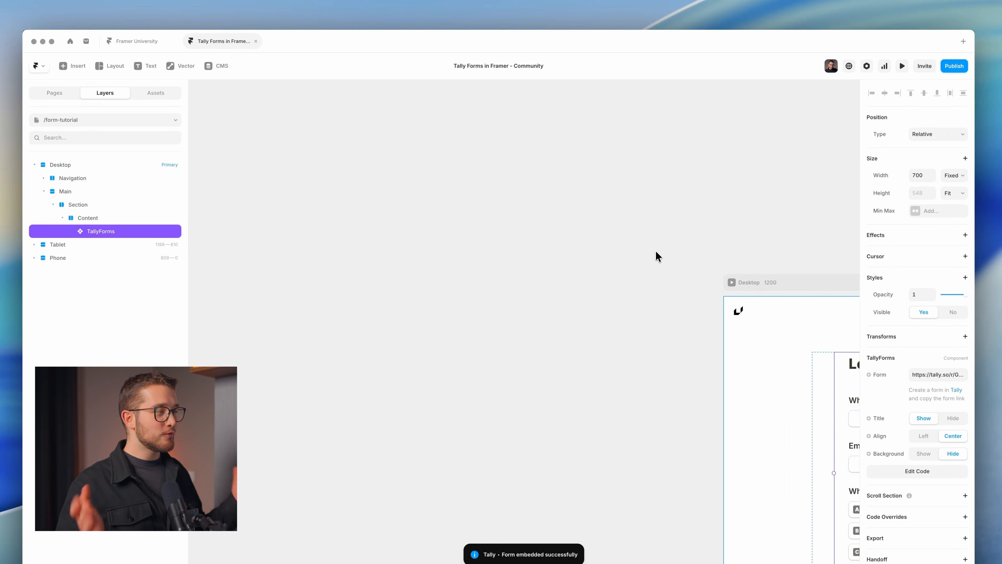
# Change the TallyForms layer width from Fixed to Fill (1fr) and preview the page.
pyautogui.hscroll(10, 654, 268)
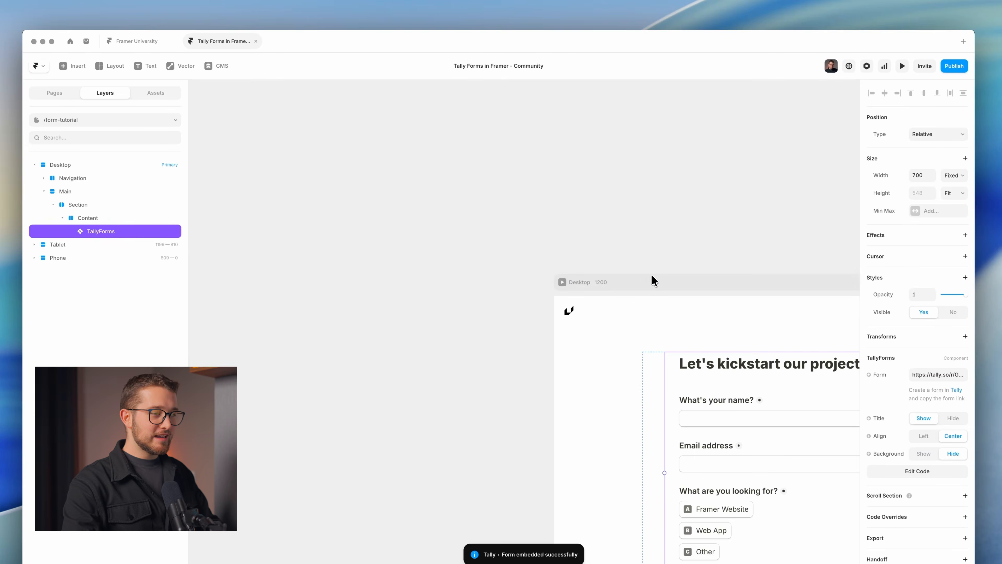
pyautogui.scroll(-2, 647, 284)
pyautogui.scroll(-2, 647, 290)
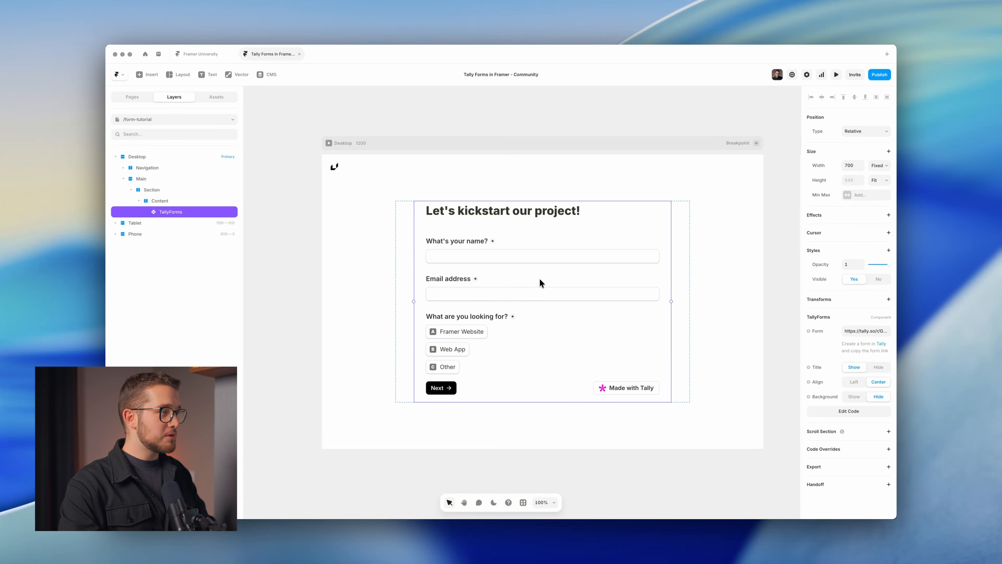
pyautogui.click(167, 222)
pyautogui.click(167, 216)
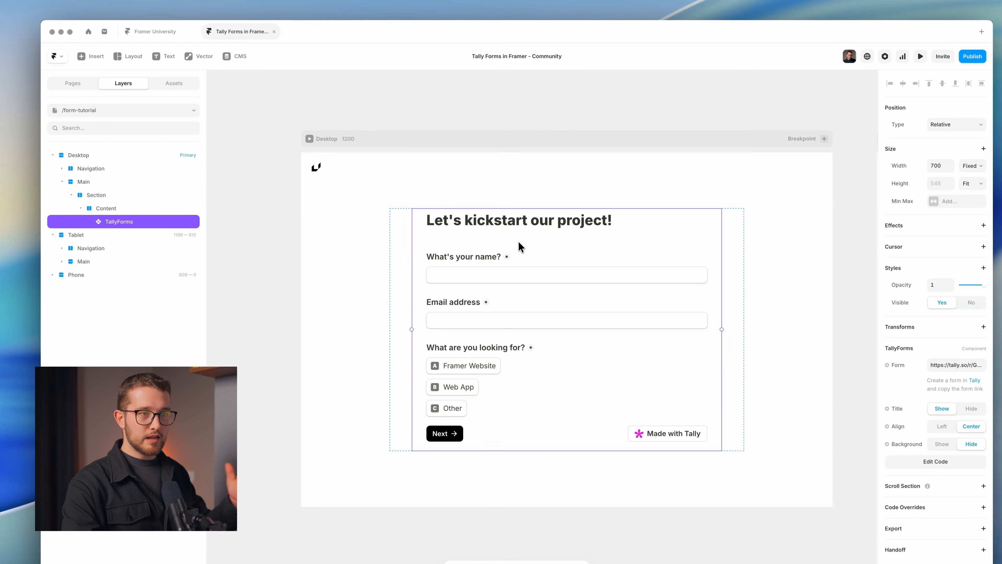
pyautogui.click(971, 165)
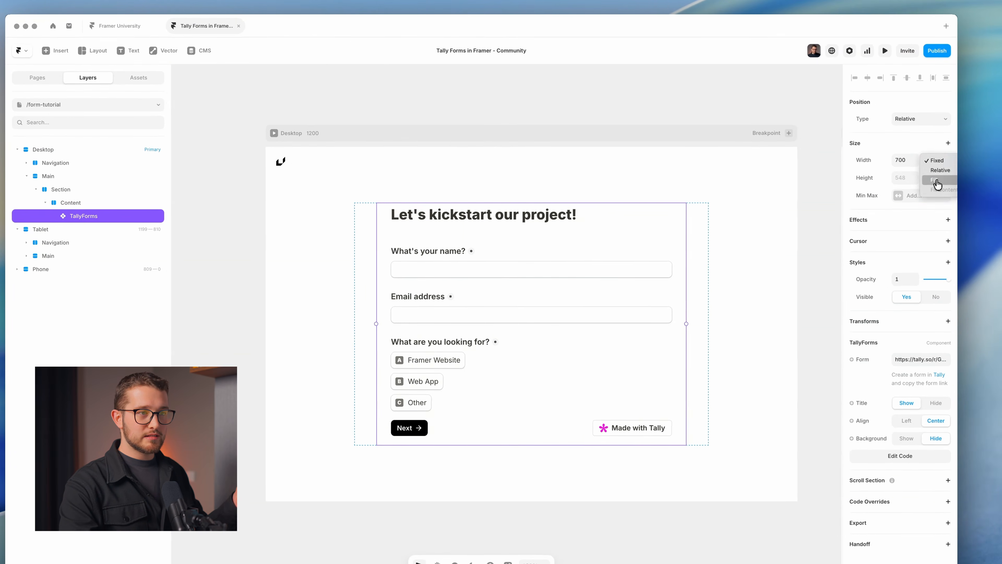
pyautogui.click(937, 181)
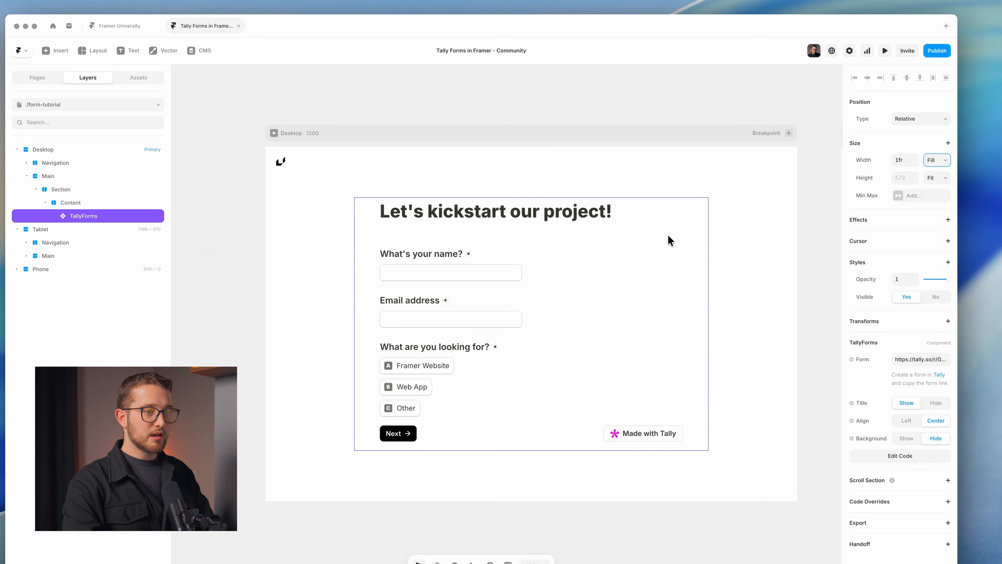
pyautogui.press('super+p')
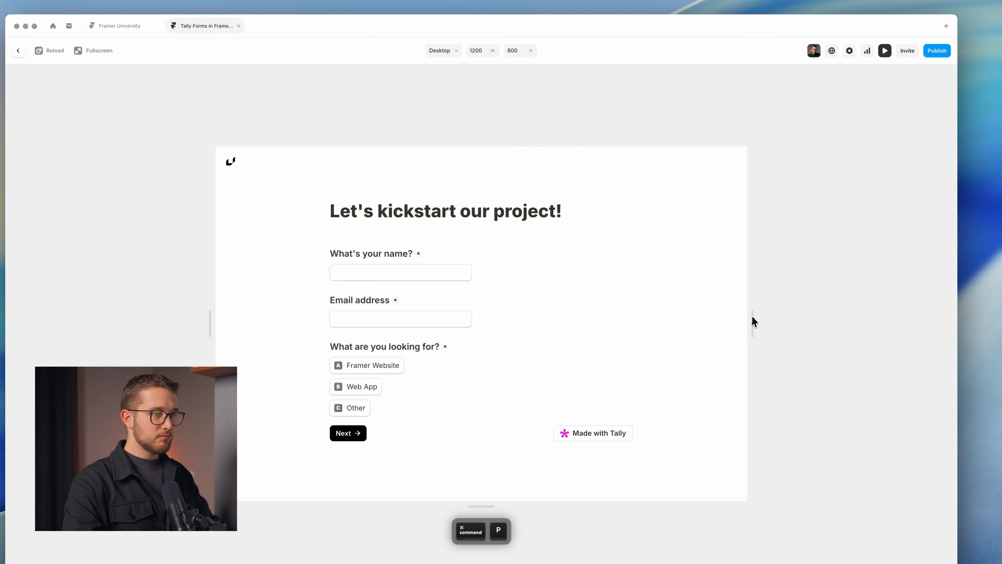
# Check the preview at phone width and trigger the Start sphere to reveal the form.
pyautogui.moveTo(753, 321); pyautogui.dragTo(577, 329)
pyautogui.press('Escape')
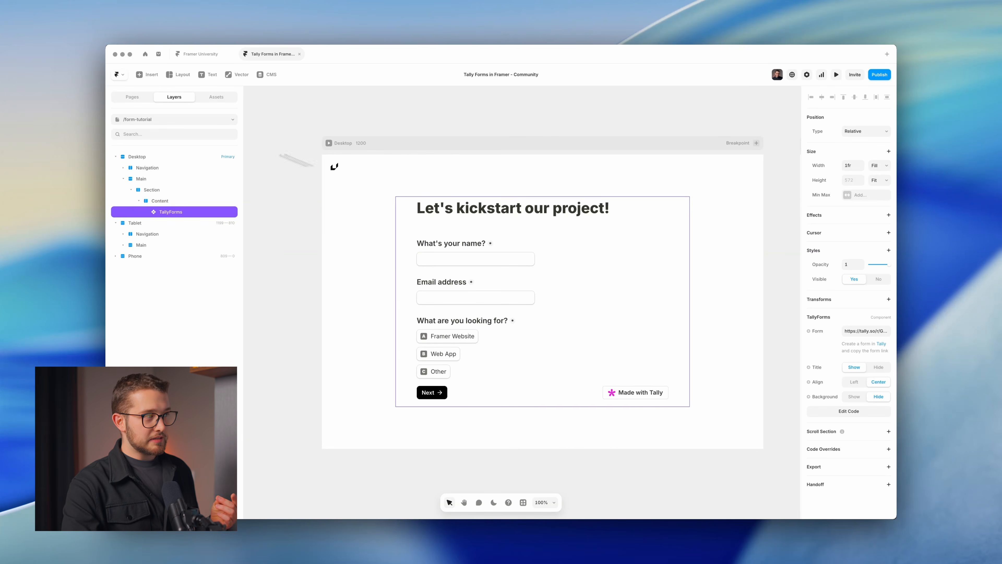
pyautogui.click(127, 97)
pyautogui.press('super+p')
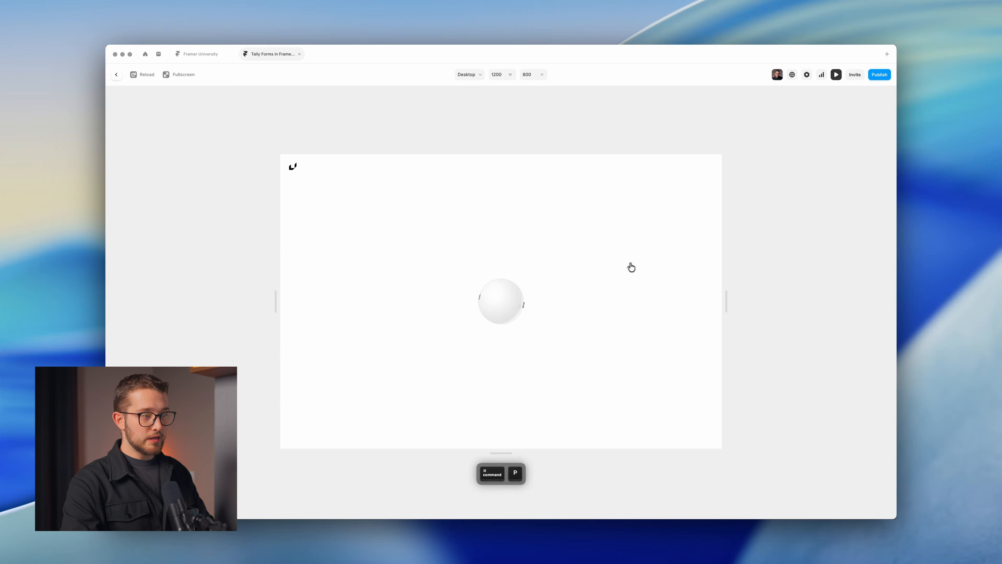
pyautogui.click(514, 297)
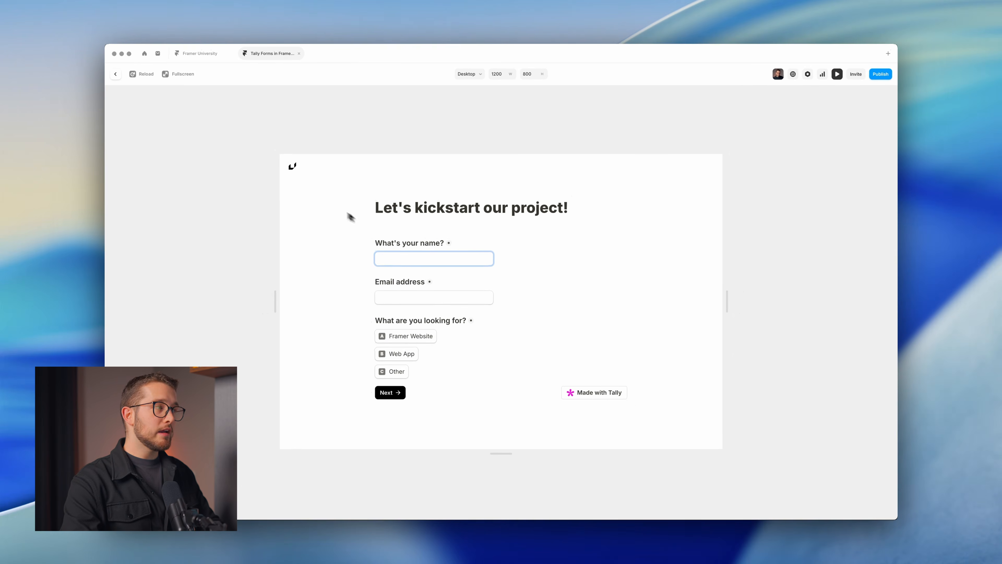
pyautogui.press('Escape')
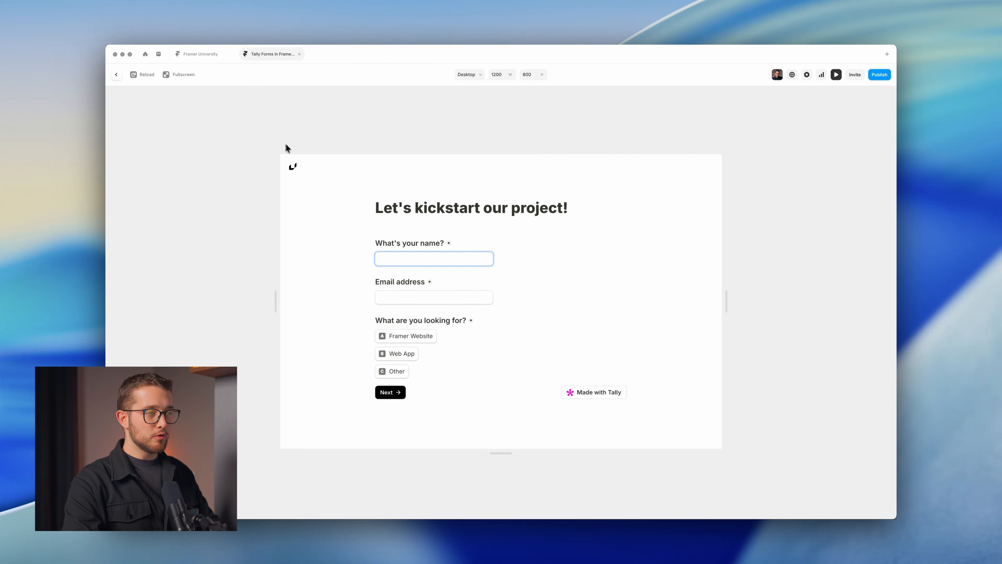
pyautogui.press('Escape')
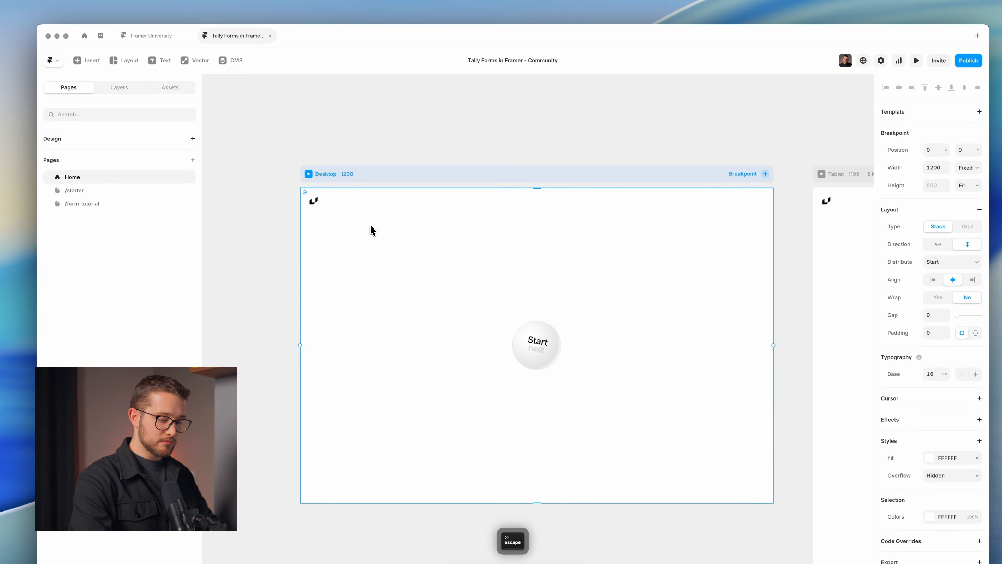
# Retest the Start sphere in preview, then return to the /form-tutorial page.
pyautogui.hotkey('ctrl', 'p')
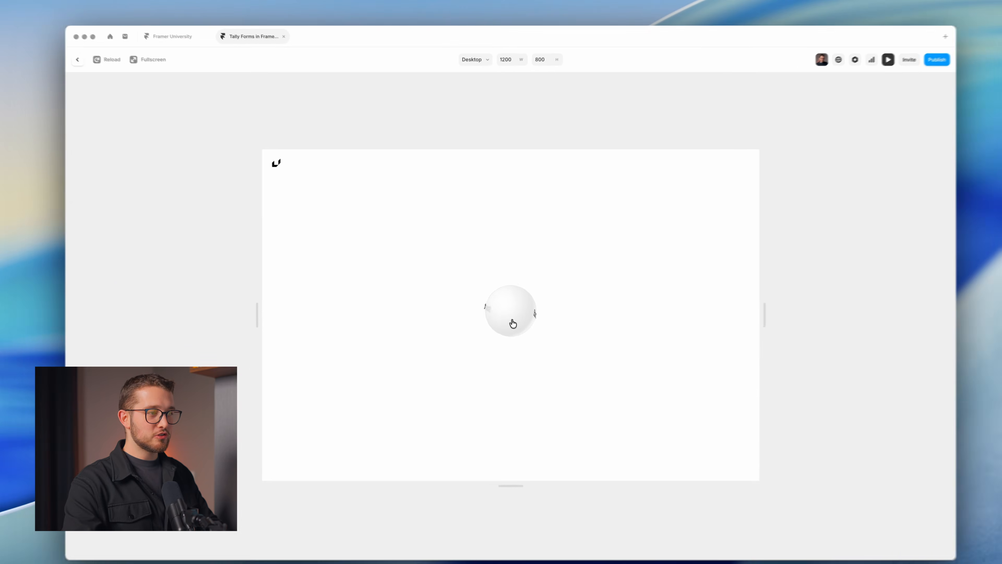
pyautogui.click(502, 308)
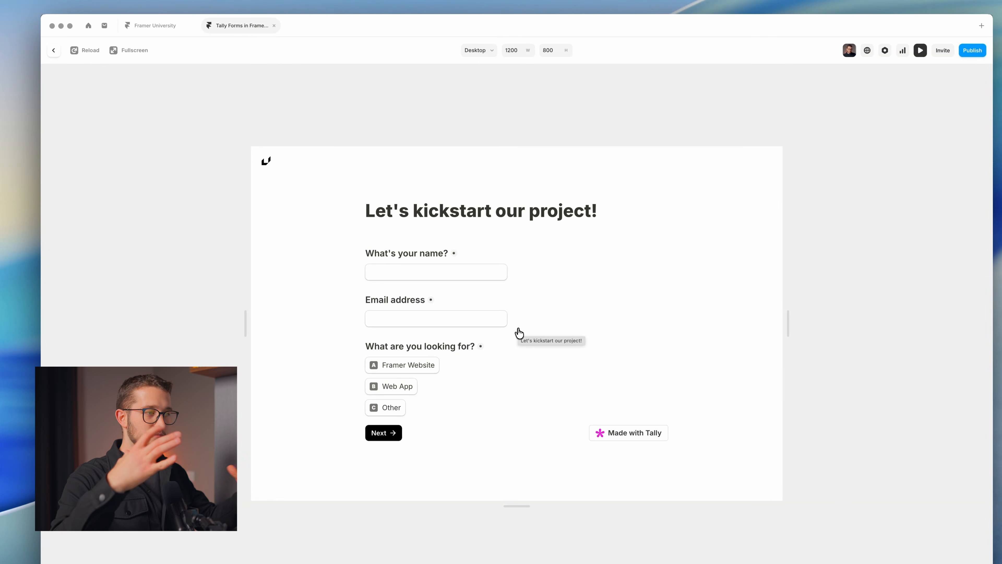
pyautogui.press('Escape')
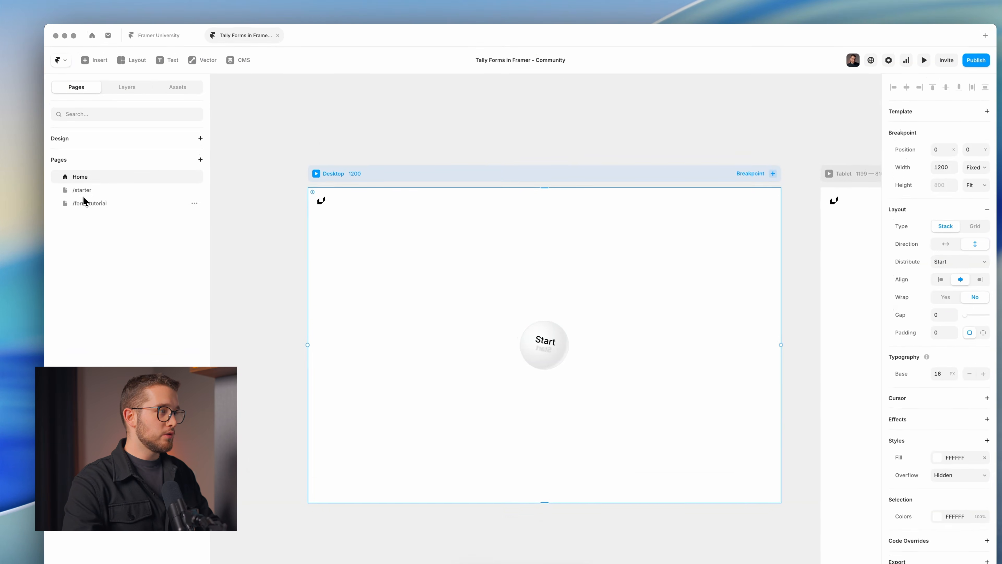
pyautogui.click(85, 194)
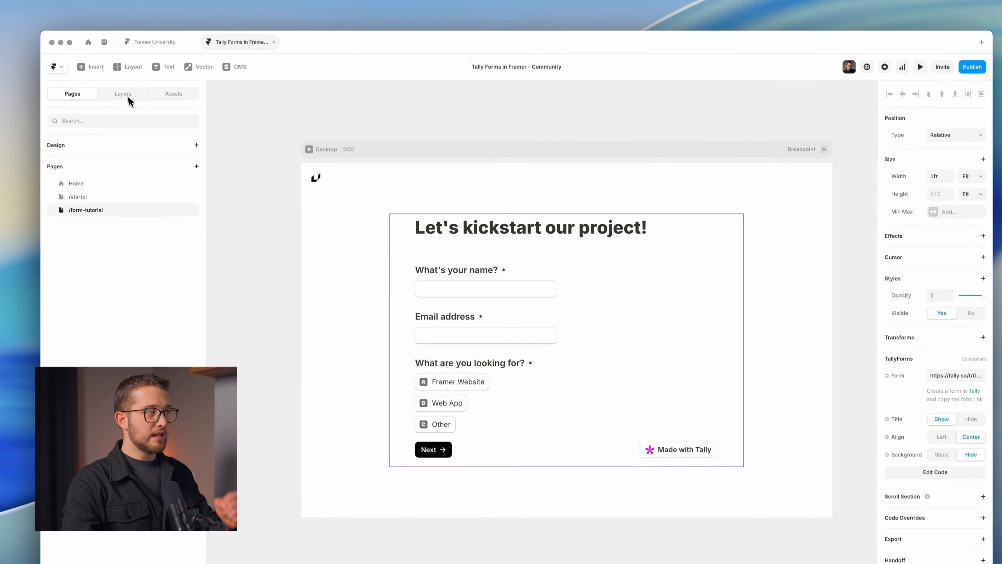
# Add an Appear effect to TallyForms entering from Offset Y 30 and Scale 1.05.
pyautogui.click(128, 99)
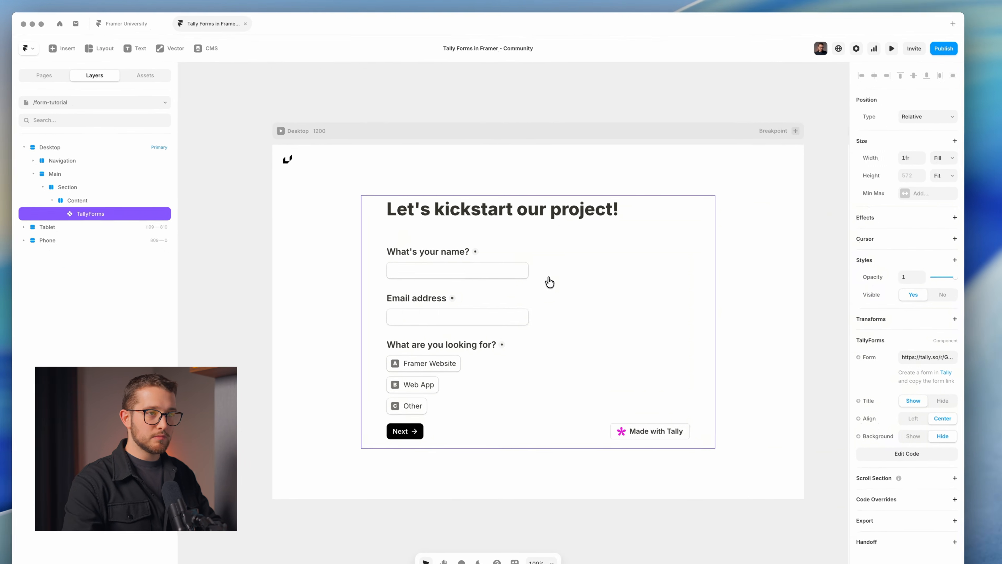
pyautogui.click(894, 215)
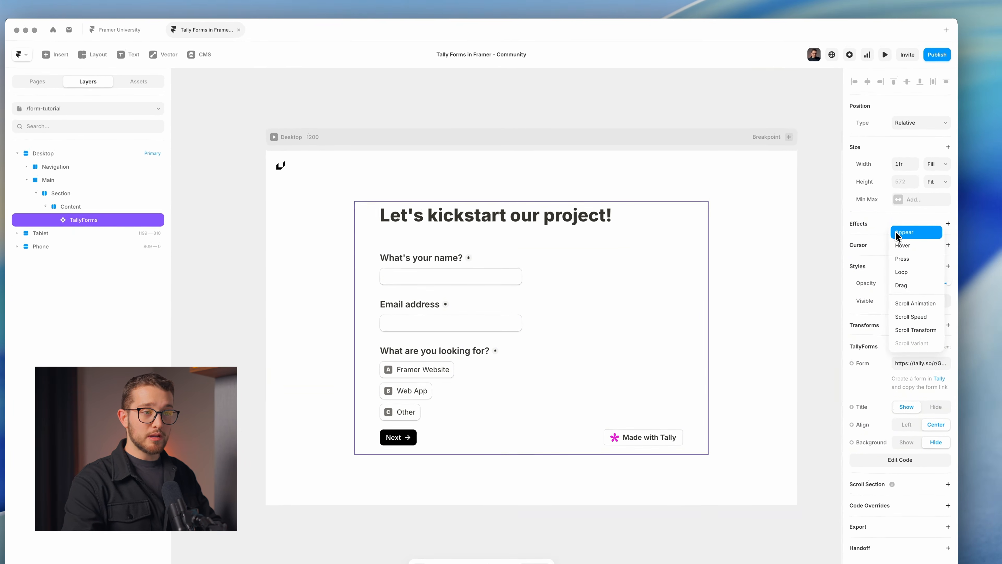
pyautogui.click(897, 236)
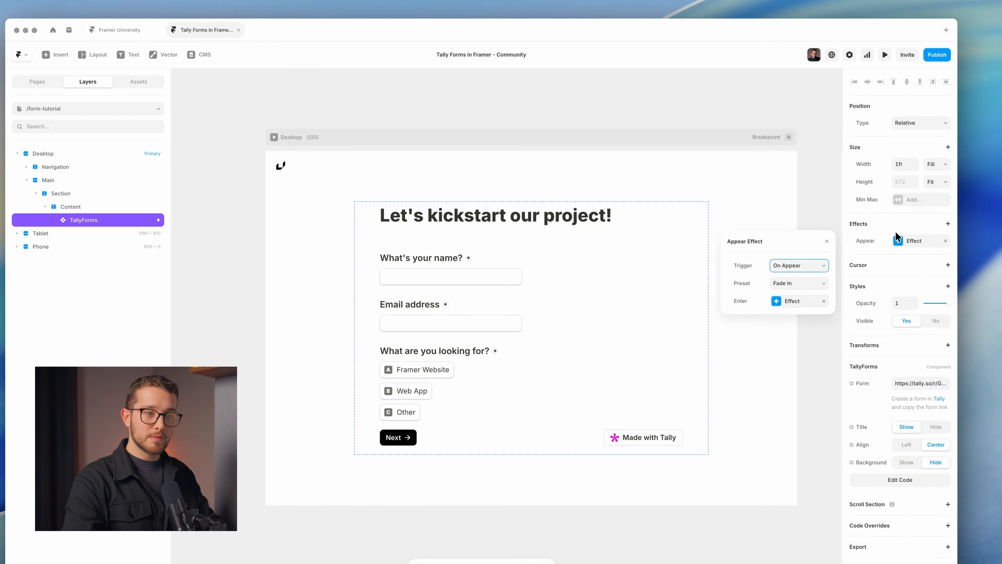
pyautogui.click(793, 302)
pyautogui.moveTo(781, 241); pyautogui.dragTo(776, 167)
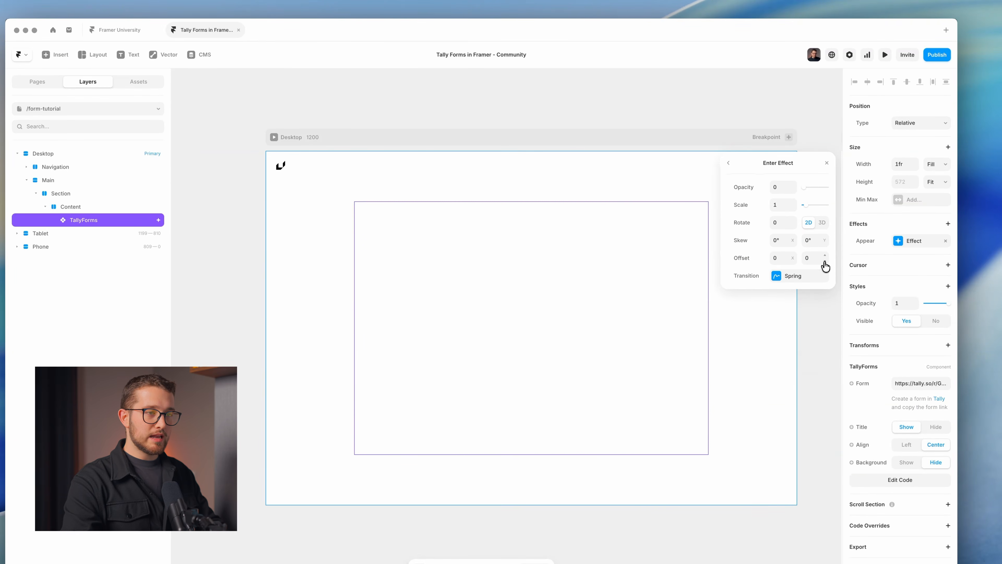
pyautogui.moveTo(825, 266); pyautogui.dragTo(827, 248)
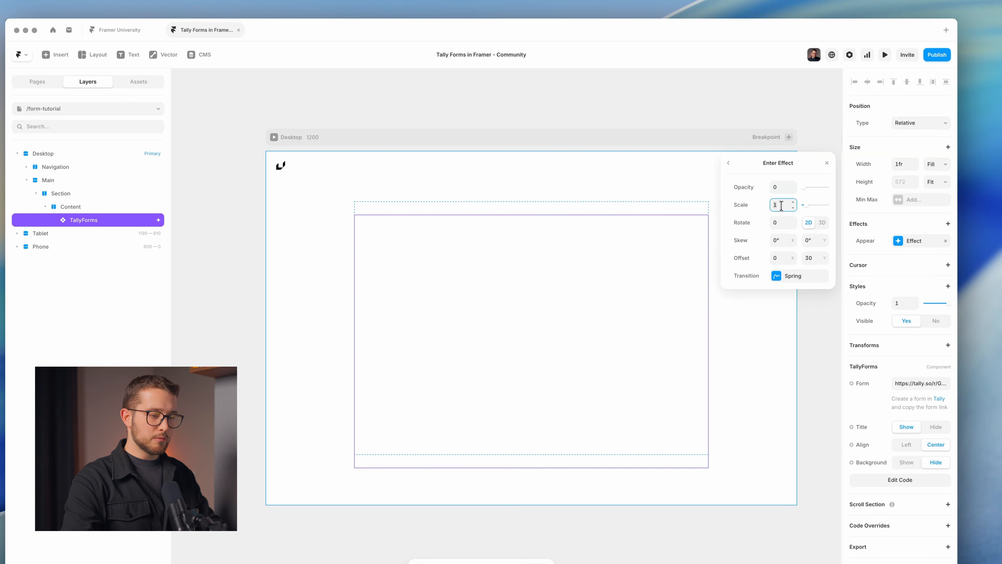
pyautogui.click(781, 205)
pyautogui.write('1.05')
pyautogui.press('Return')
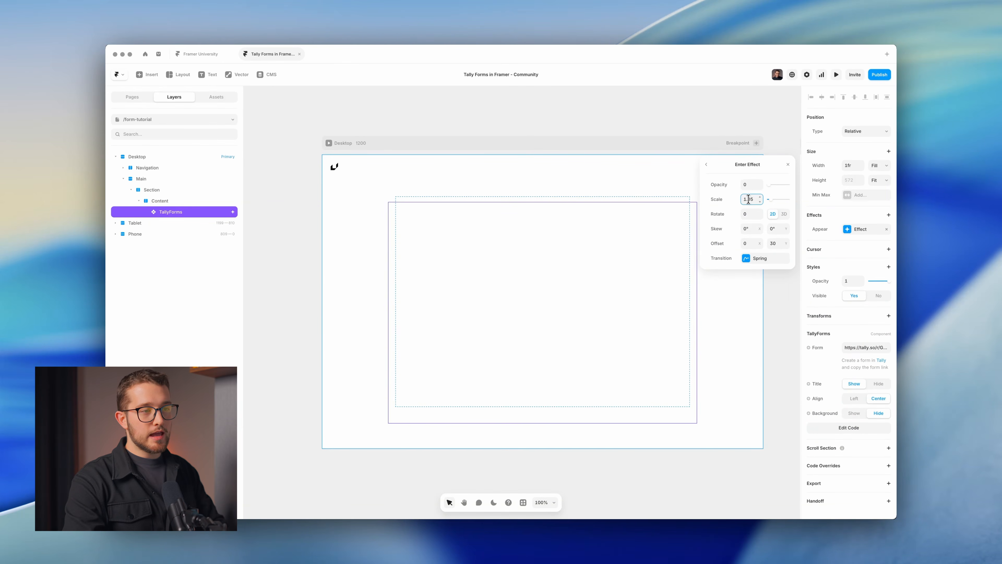
# Make the transition a 0.7 s custom ease curve and preview the animation.
pyautogui.click(767, 258)
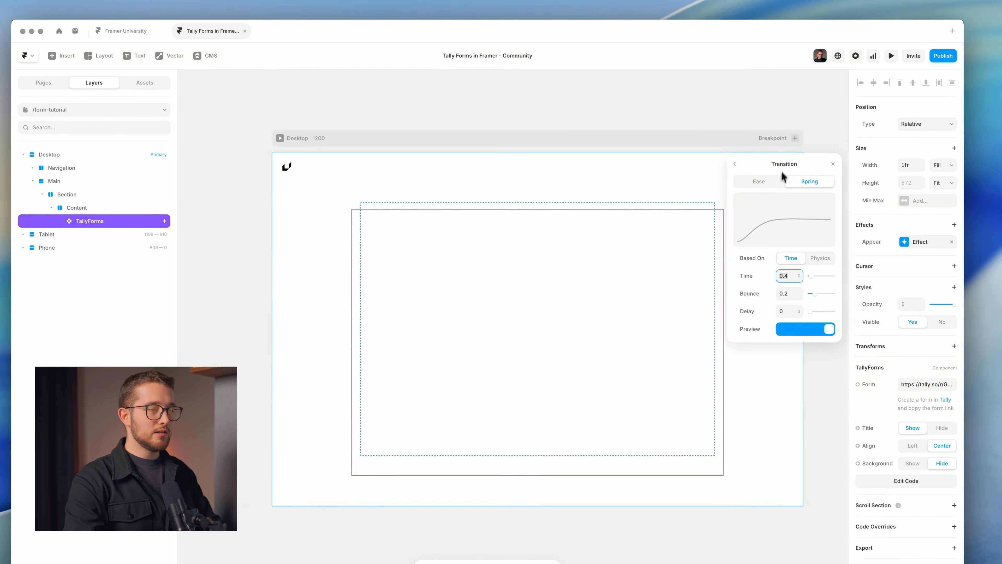
pyautogui.write('.7')
pyautogui.press('Return')
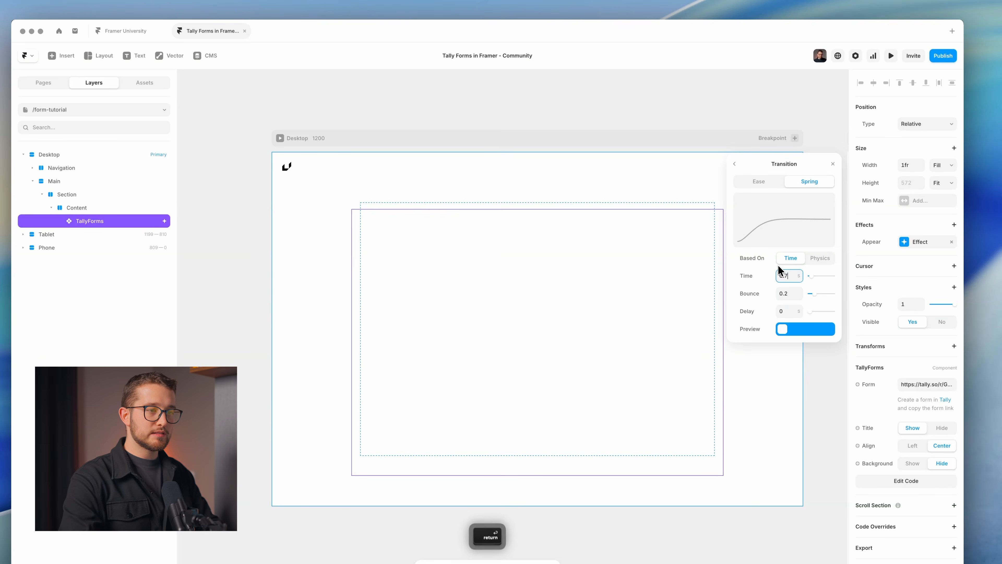
pyautogui.click(774, 184)
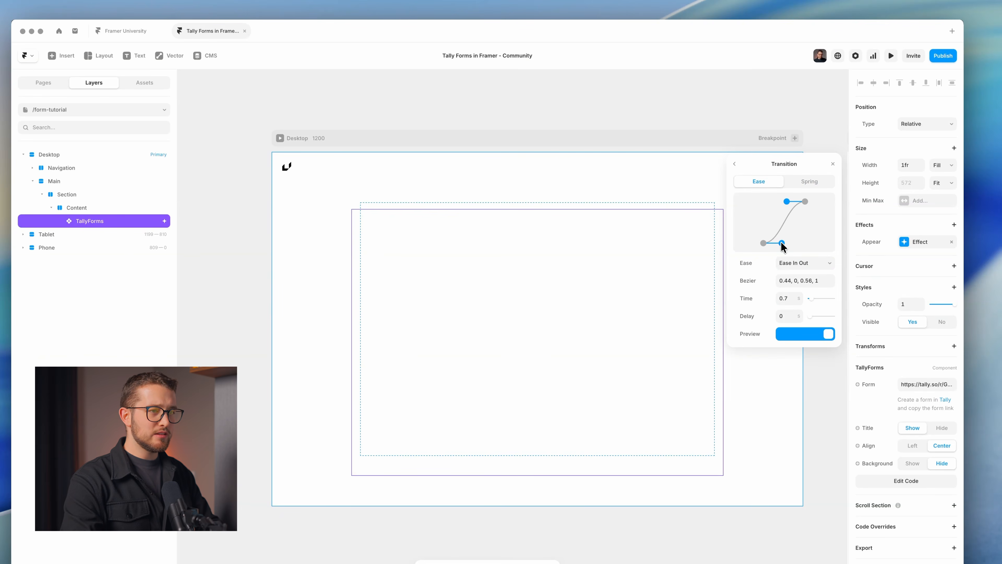
pyautogui.moveTo(782, 244); pyautogui.dragTo(793, 242)
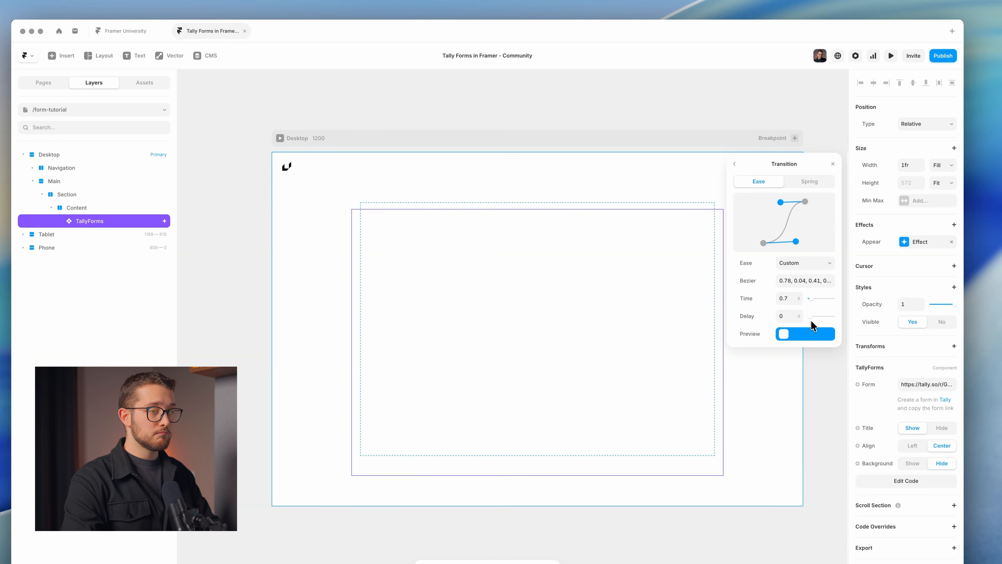
pyautogui.click(833, 164)
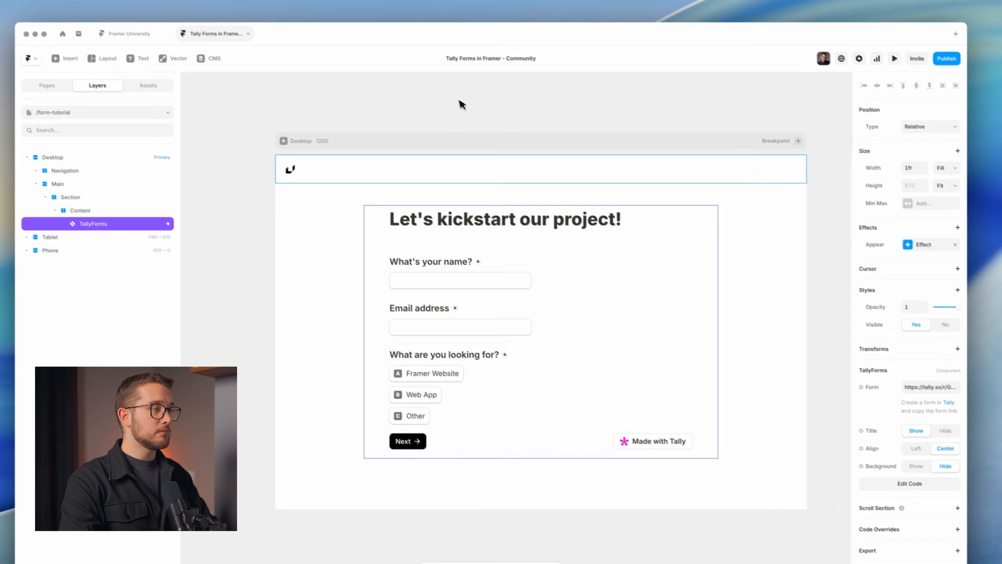
pyautogui.click(457, 103)
pyautogui.press('super+p')
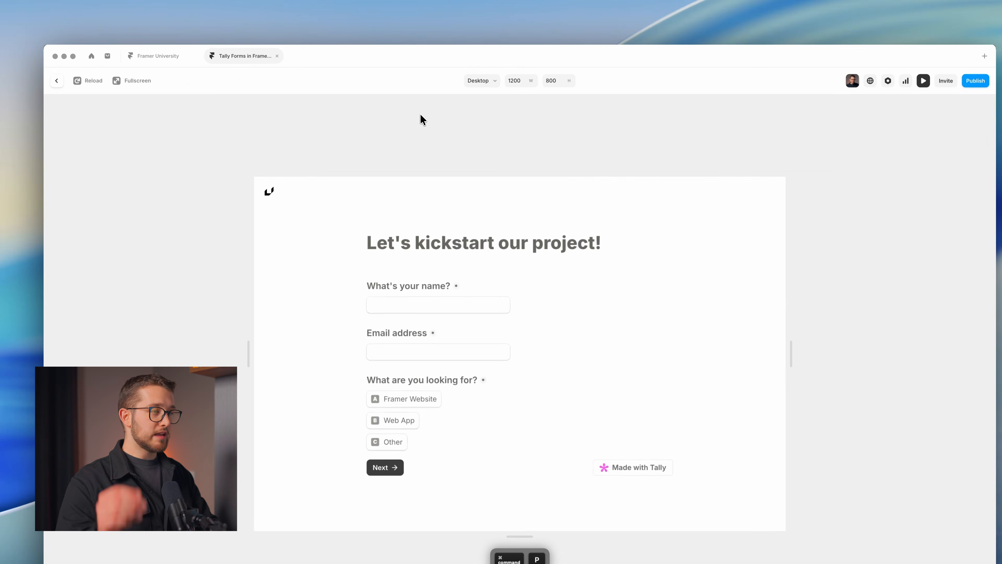
pyautogui.press('Escape')
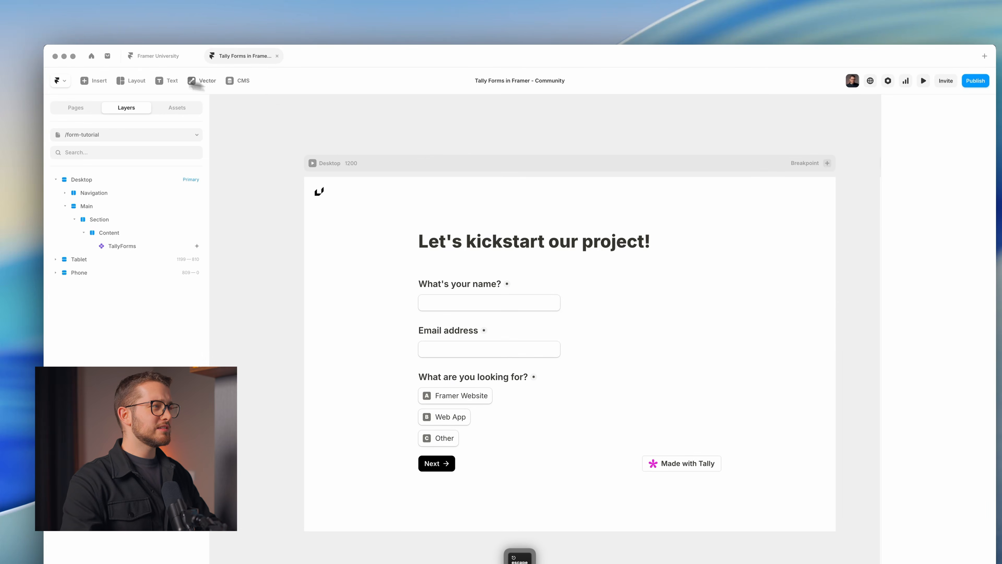
# Give the appear transition a 0.2 s delay, then go to the Home page.
pyautogui.click(564, 347)
pyautogui.click(947, 267)
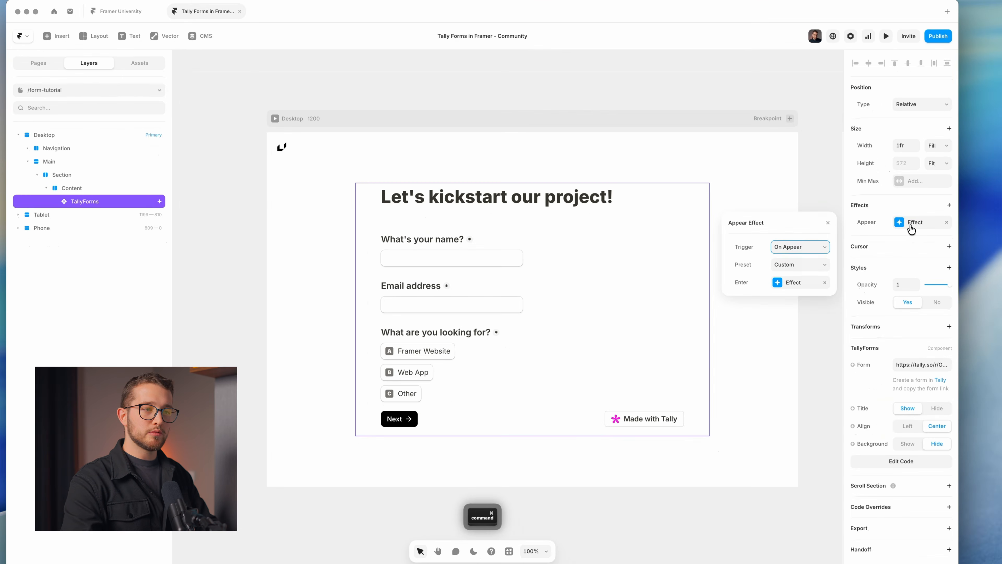
pyautogui.click(783, 281)
pyautogui.click(784, 336)
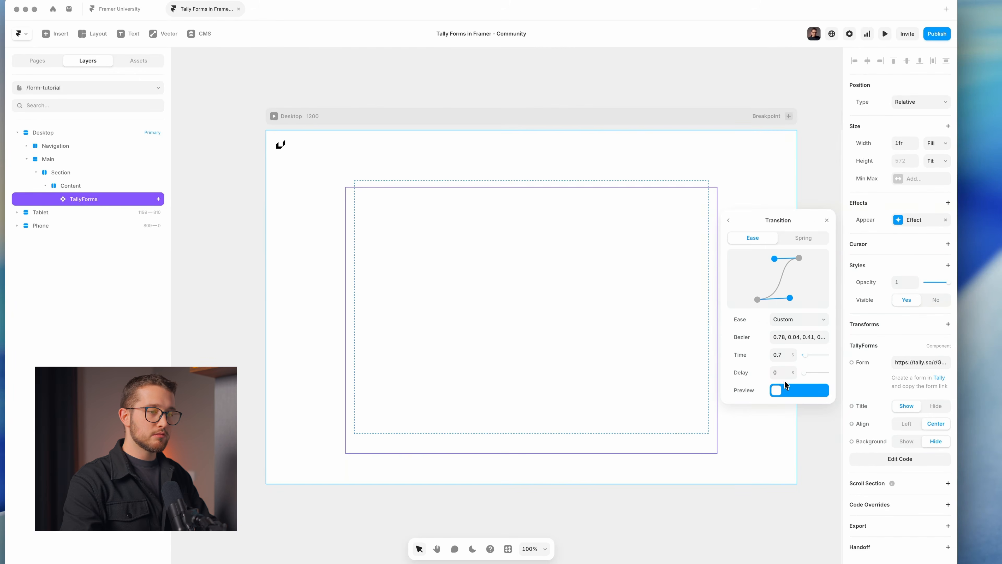
pyautogui.click(776, 372)
pyautogui.write('0.2')
pyautogui.press('Return')
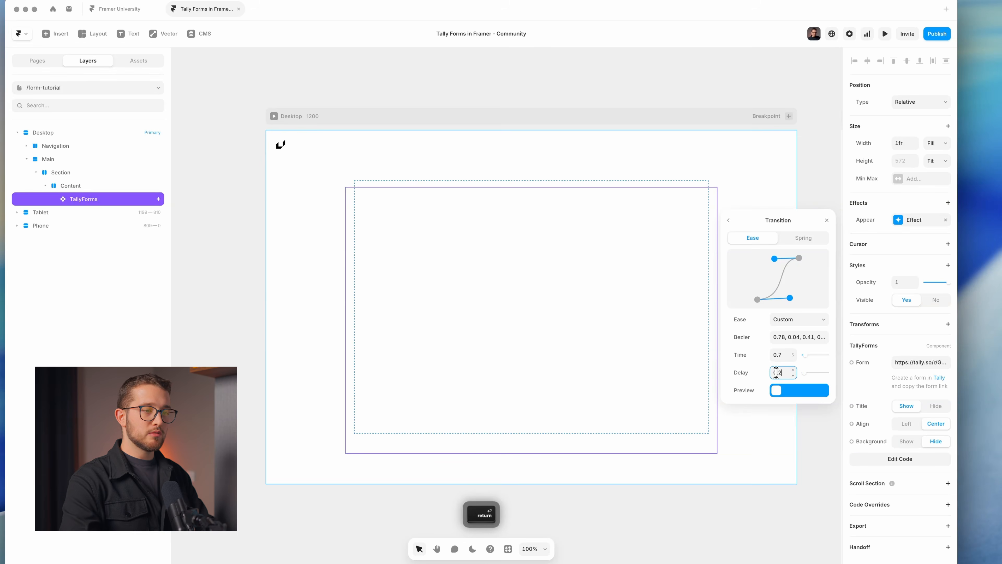
pyautogui.click(827, 220)
pyautogui.click(826, 219)
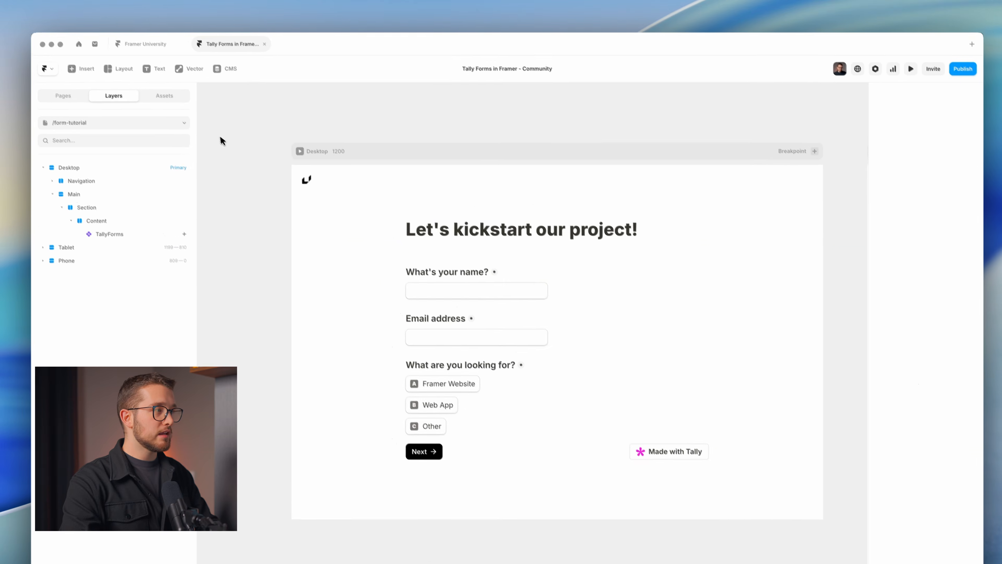
pyautogui.click(37, 60)
pyautogui.click(61, 150)
# Publish the project from the Home page and open the live tallyso.framer.website link.
pyautogui.click(382, 120)
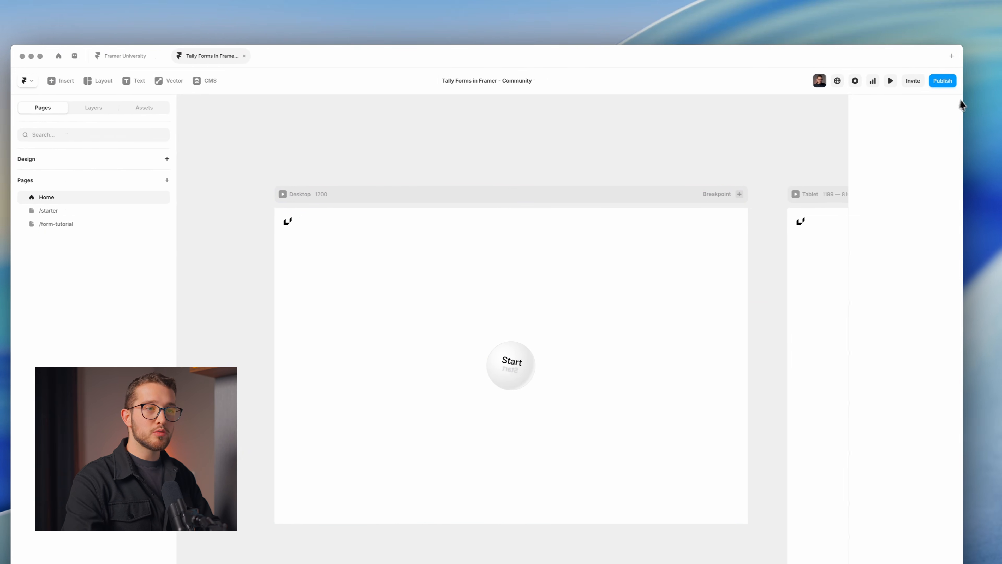
pyautogui.click(983, 83)
pyautogui.click(946, 84)
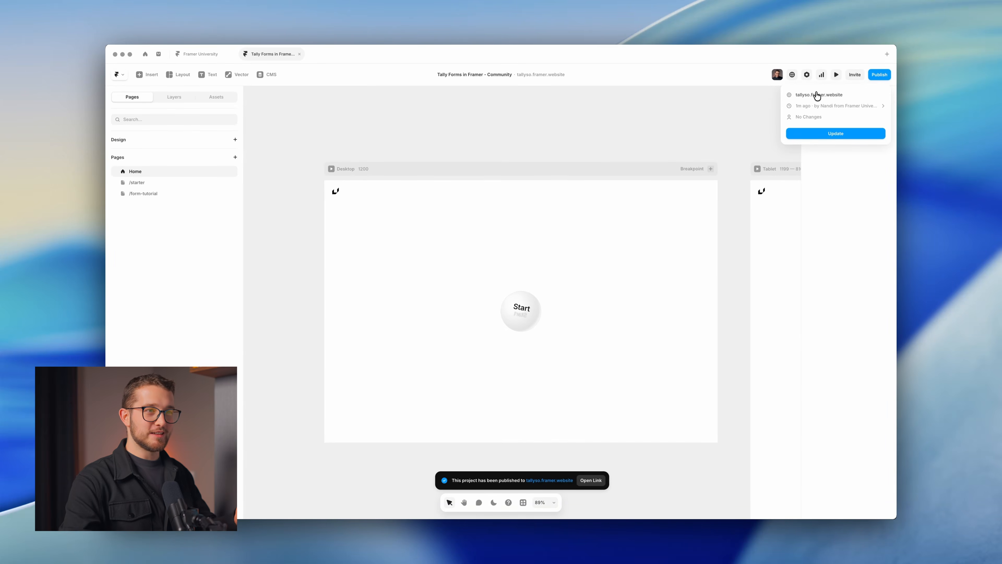
pyautogui.click(817, 95)
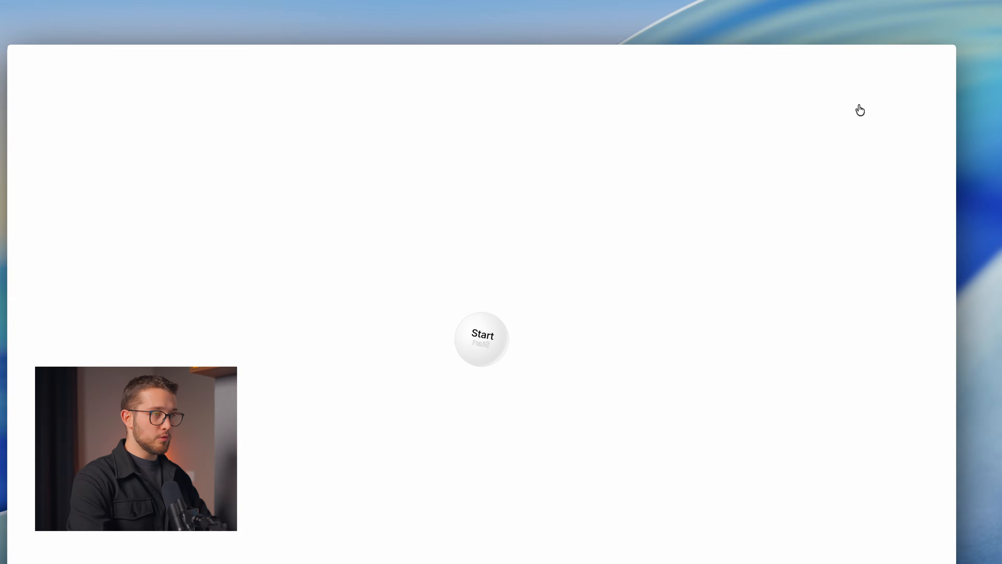
pyautogui.press('super+o')
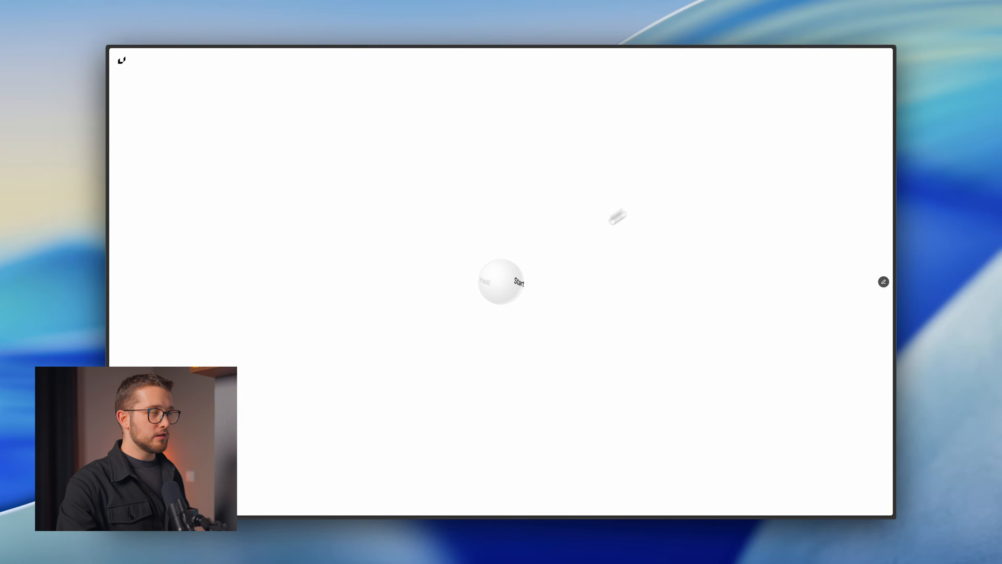
# Reveal the form via the Start sphere, enter a name and e-mail, and choose Framer Website.
pyautogui.click(499, 281)
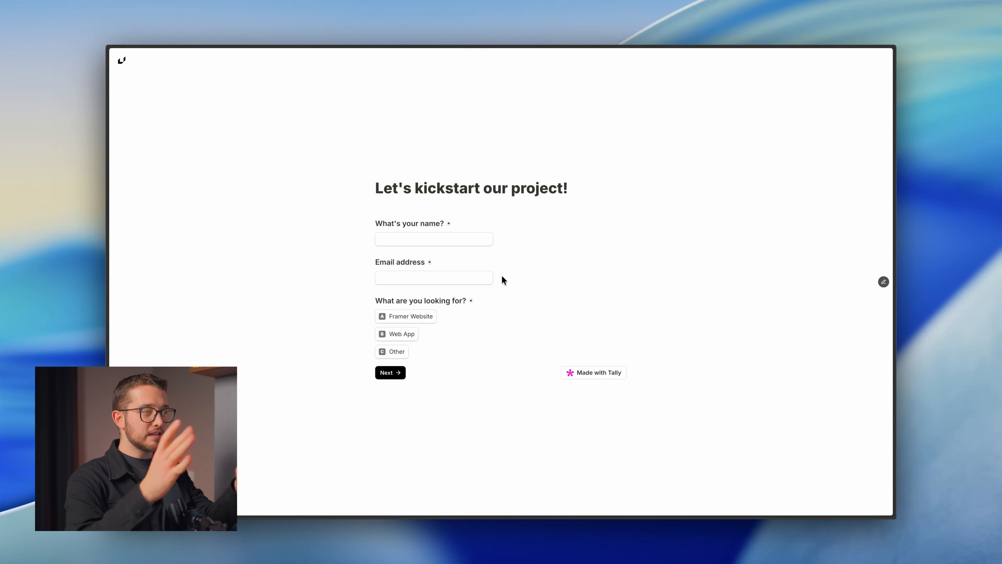
pyautogui.click(393, 243)
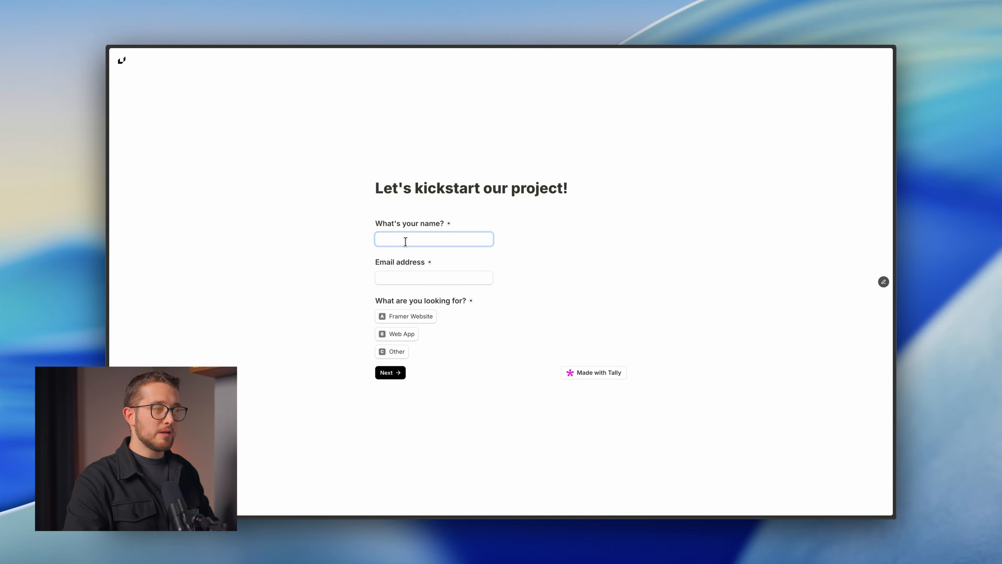
pyautogui.write('Nandi')
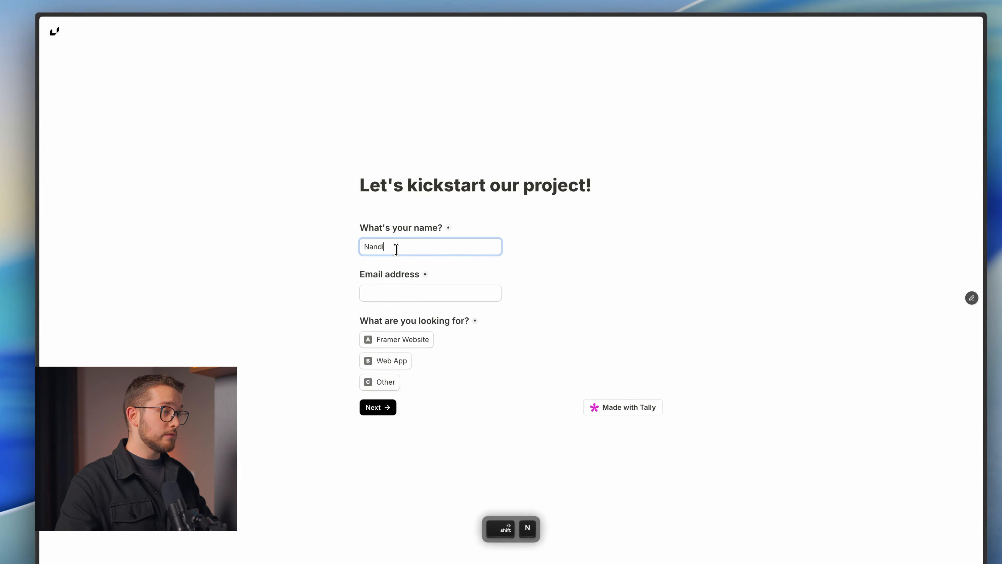
pyautogui.press('Tab')
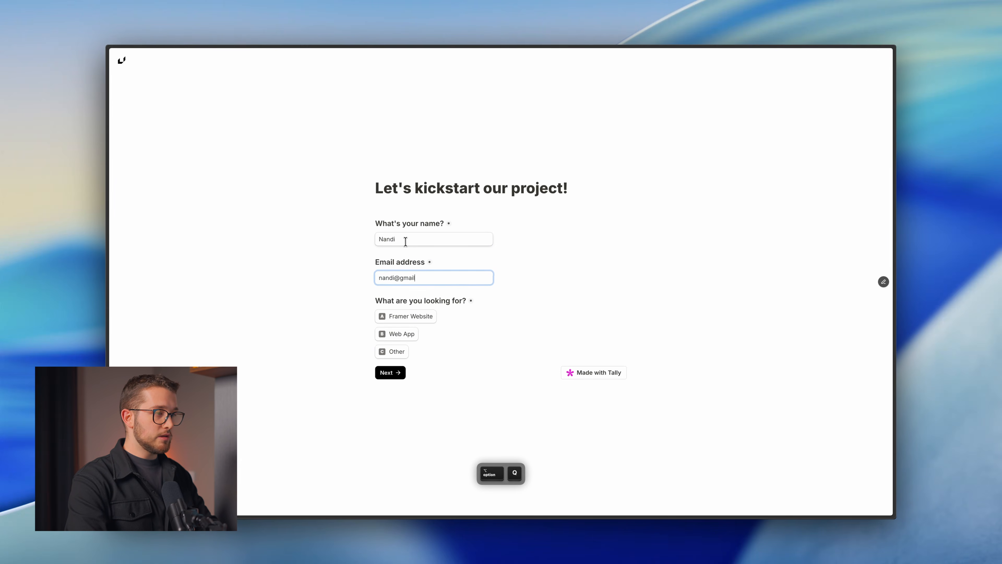
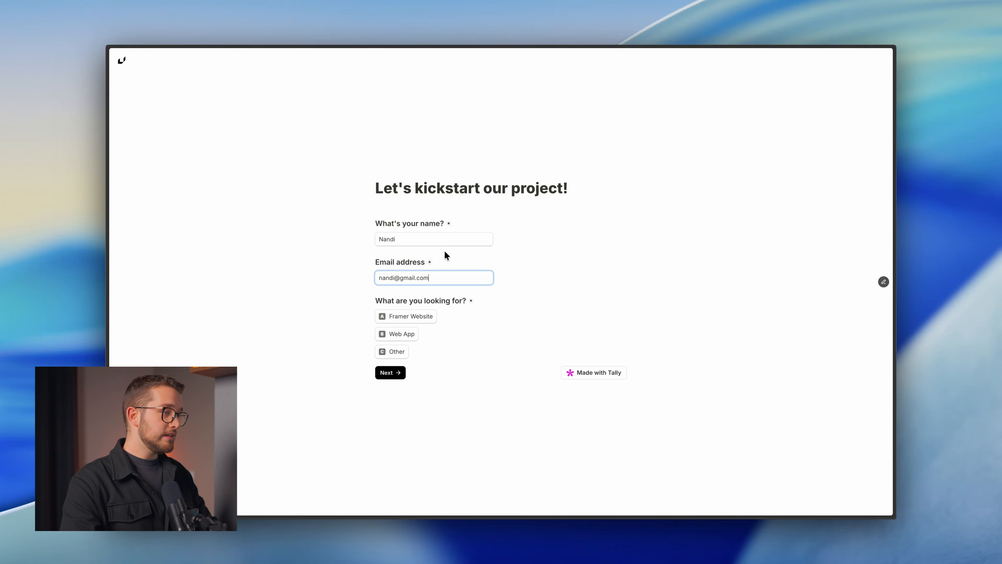
pyautogui.click(410, 320)
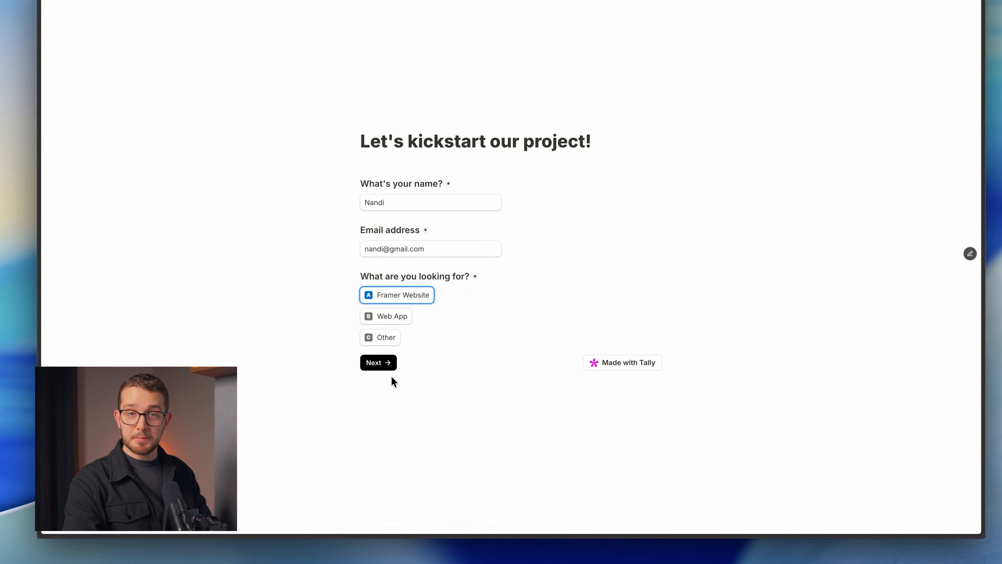
# Answer 'Yes, I can.', no design yet, next 30 days, <$25k budget, and submit.
pyautogui.click(379, 363)
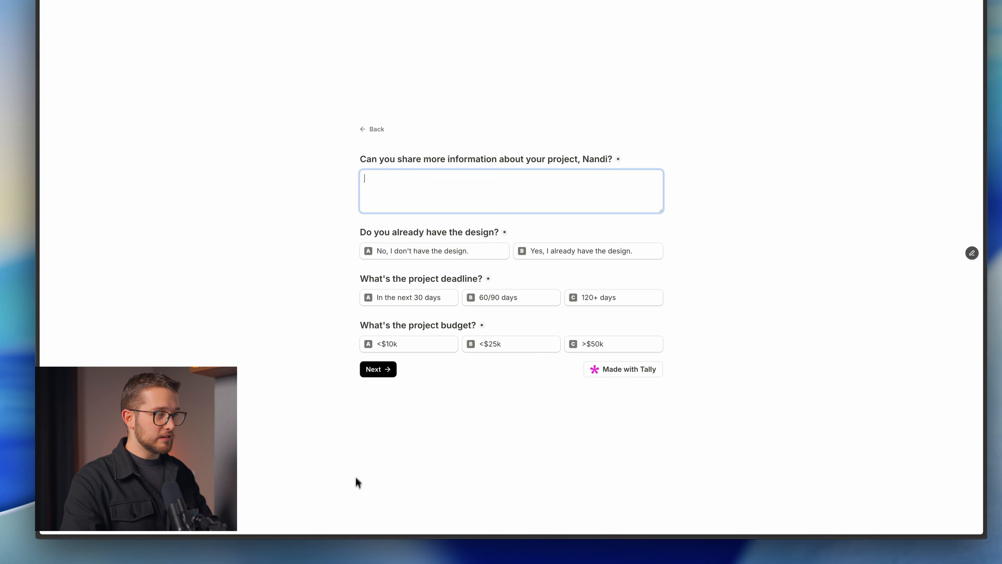
pyautogui.write('Yes, ')
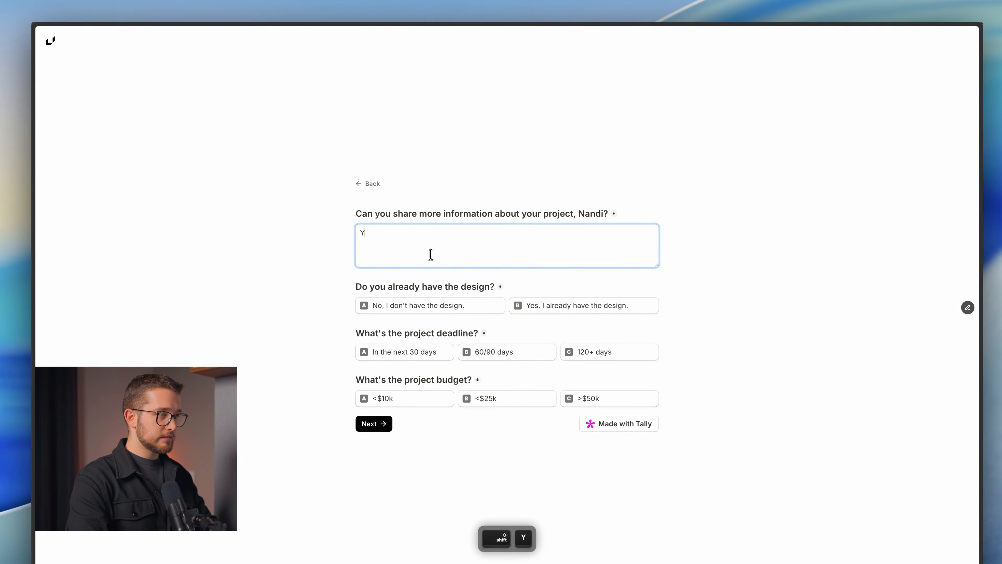
pyautogui.write('I can.')
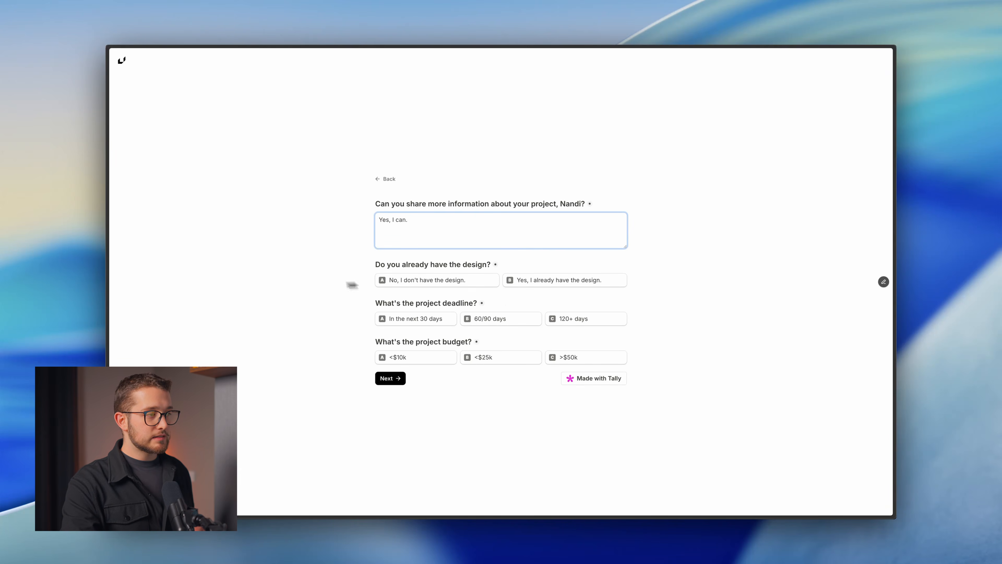
pyautogui.click(429, 280)
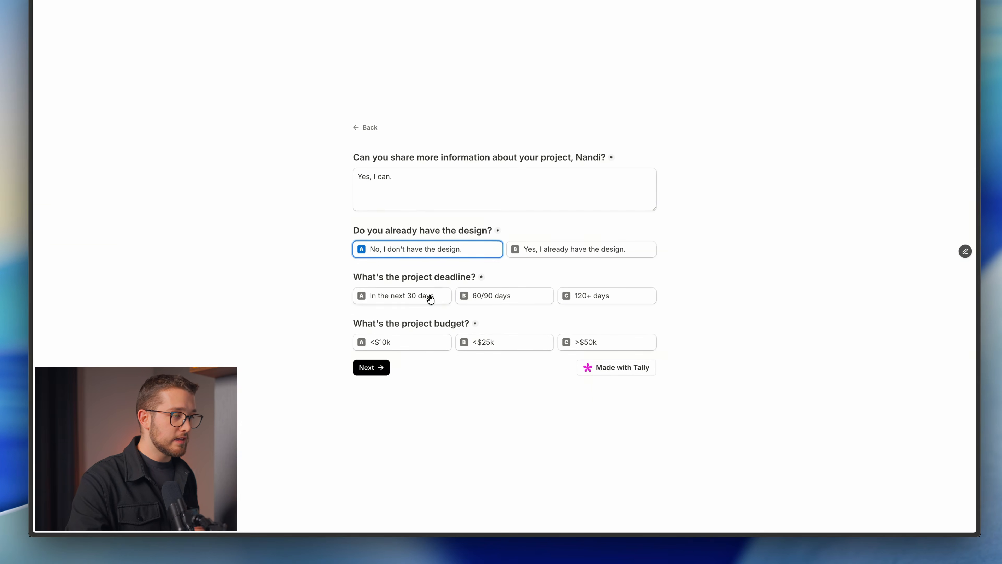
pyautogui.click(430, 299)
pyautogui.click(491, 340)
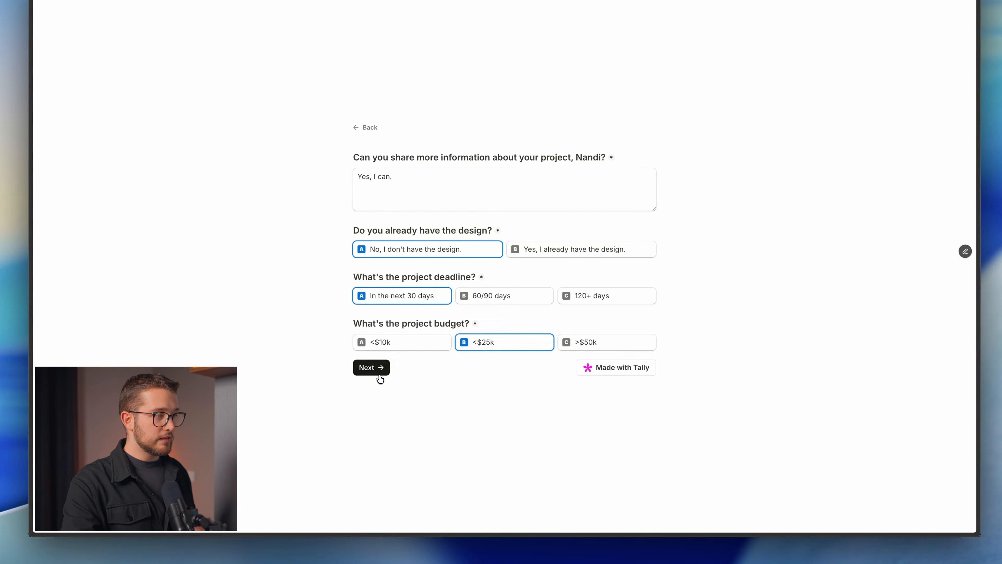
pyautogui.click(372, 367)
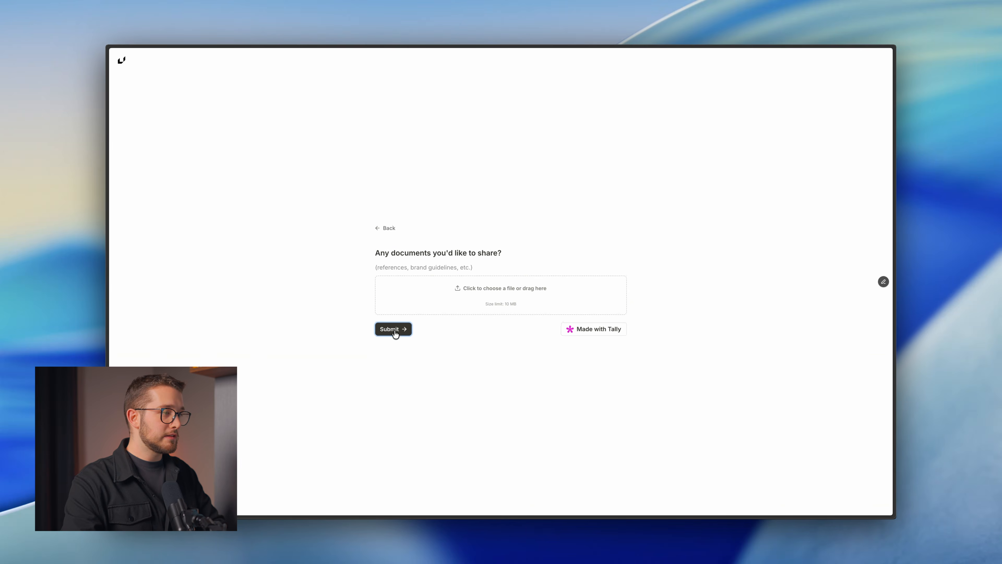
pyautogui.click(394, 330)
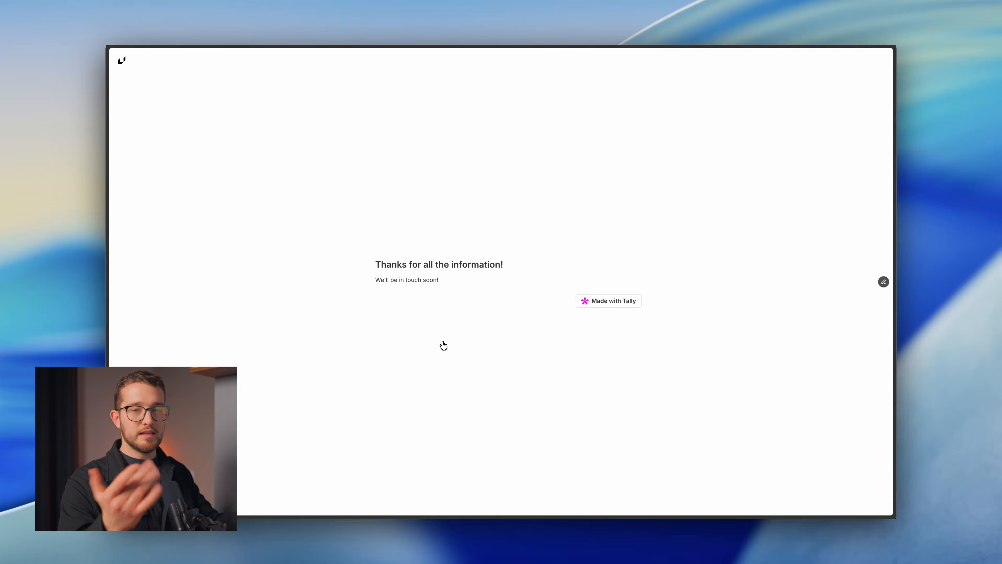
# Switch to the Tally tab, scroll through the Summary responses, and open the Submissions table.
pyautogui.hotkey('ctrl', 'Tab')
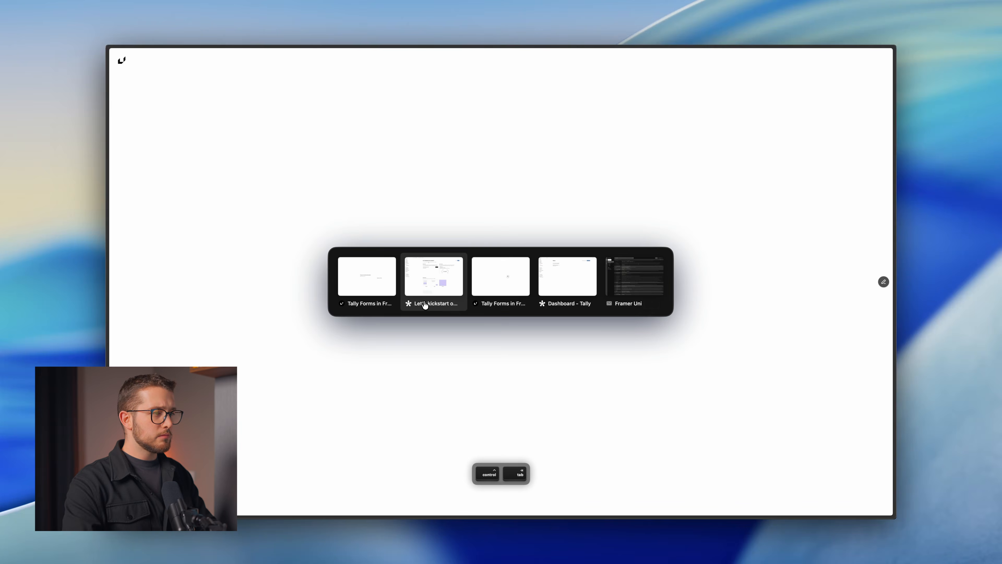
pyautogui.click(424, 305)
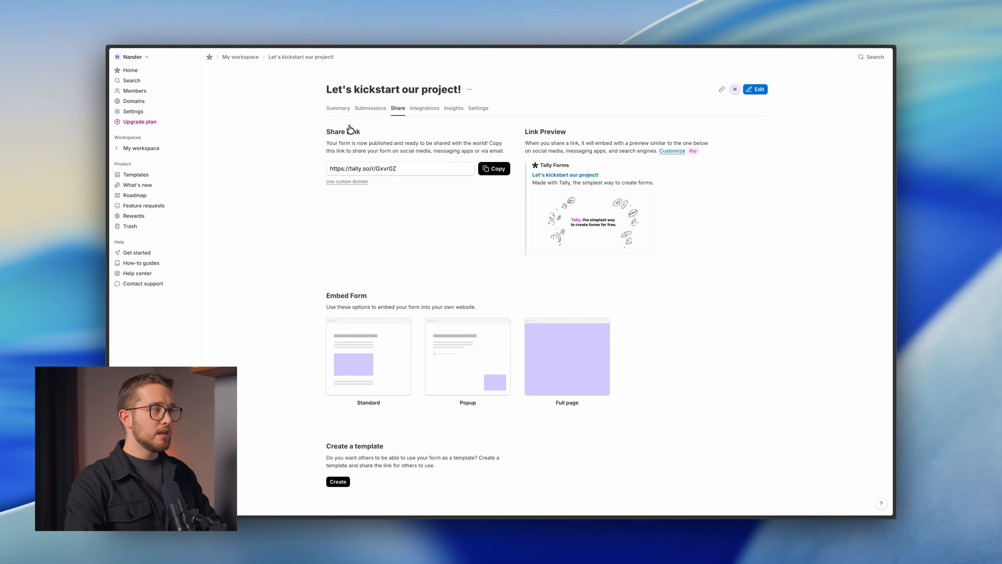
pyautogui.click(338, 108)
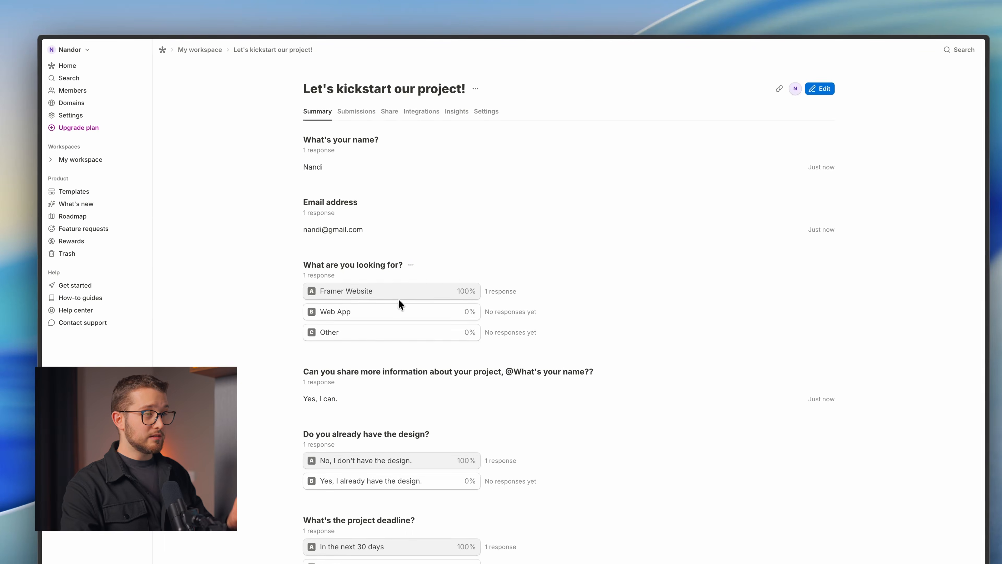
pyautogui.scroll(-5, 398, 301)
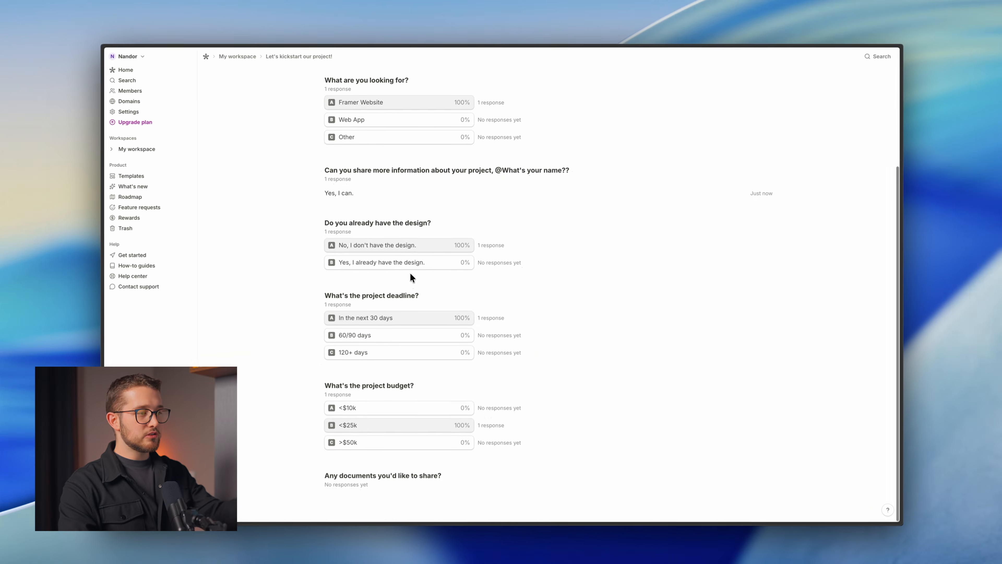
pyautogui.scroll(10, 410, 277)
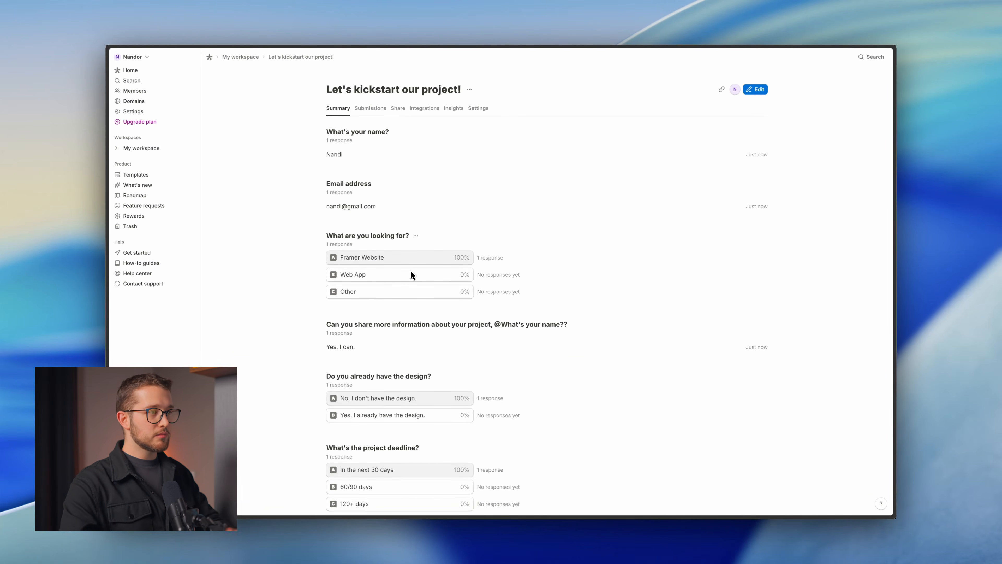
pyautogui.scroll(-4, 399, 263)
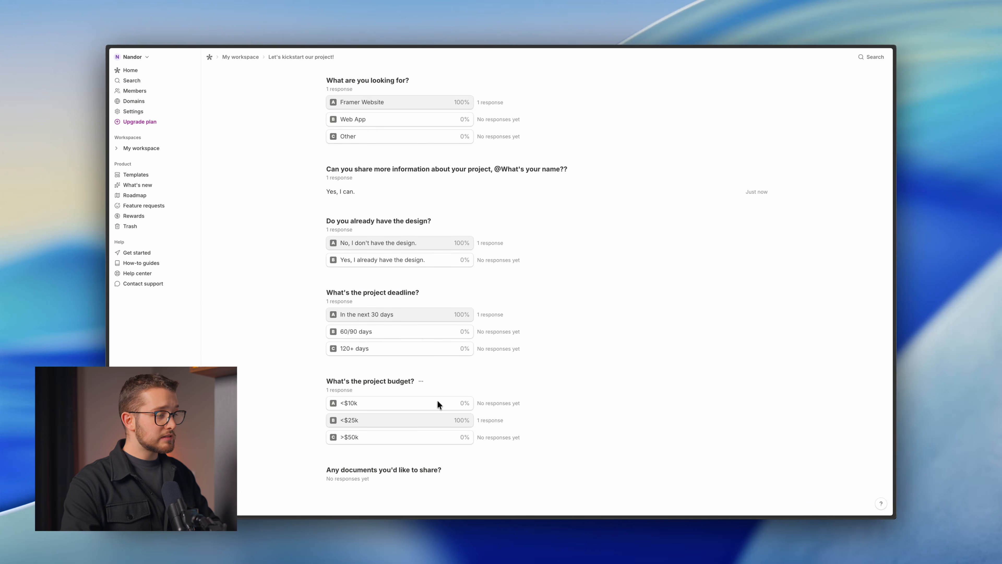
pyautogui.scroll(2, 442, 380)
pyautogui.scroll(2, 442, 380)
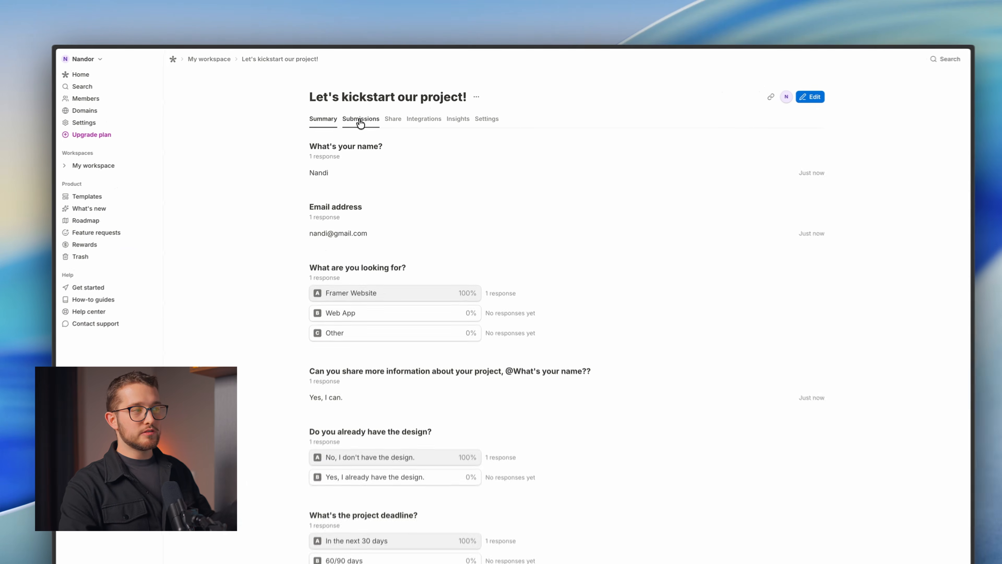
pyautogui.click(370, 108)
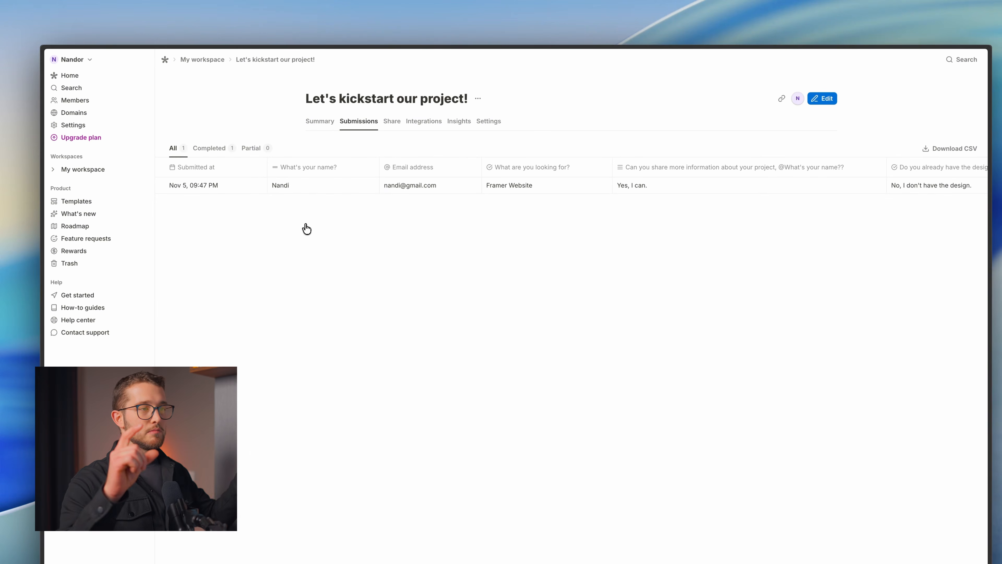